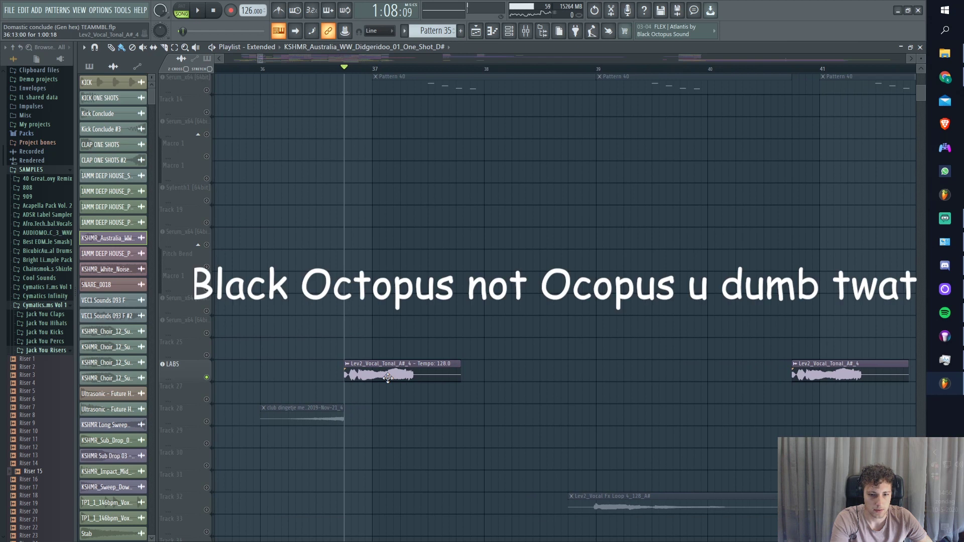
Inspect the Lev2_Vocal_Tonal_A#_4 clip's mixer effects: FabFilter Pro-Q 3, Edison and FabFilter Pro-R.
key("space")
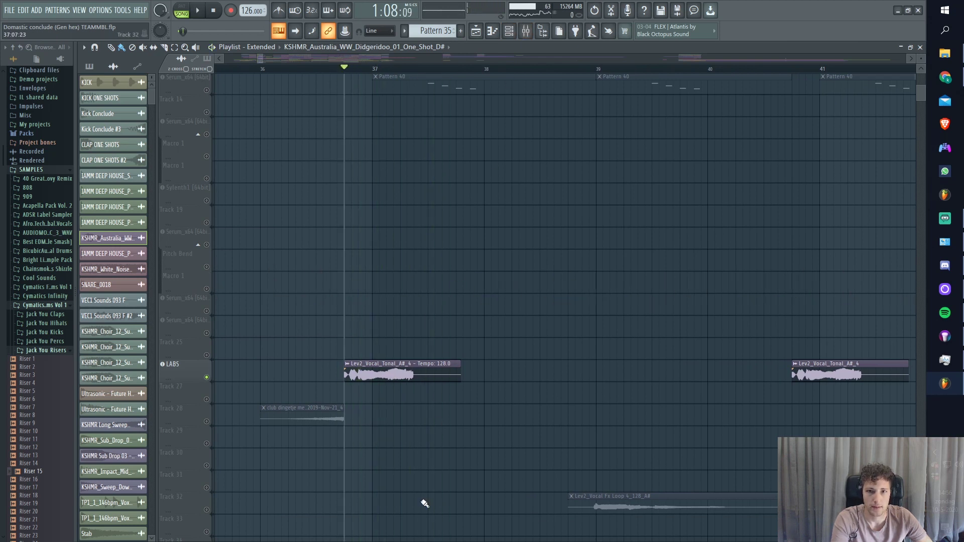
double_click(387, 376)
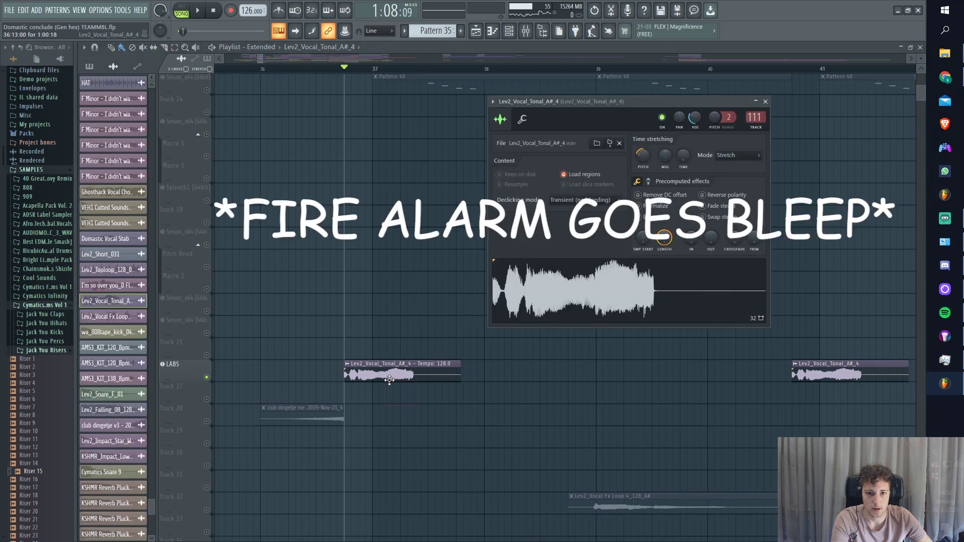
key("F9")
left_click(787, 352)
key("space")
key("space")
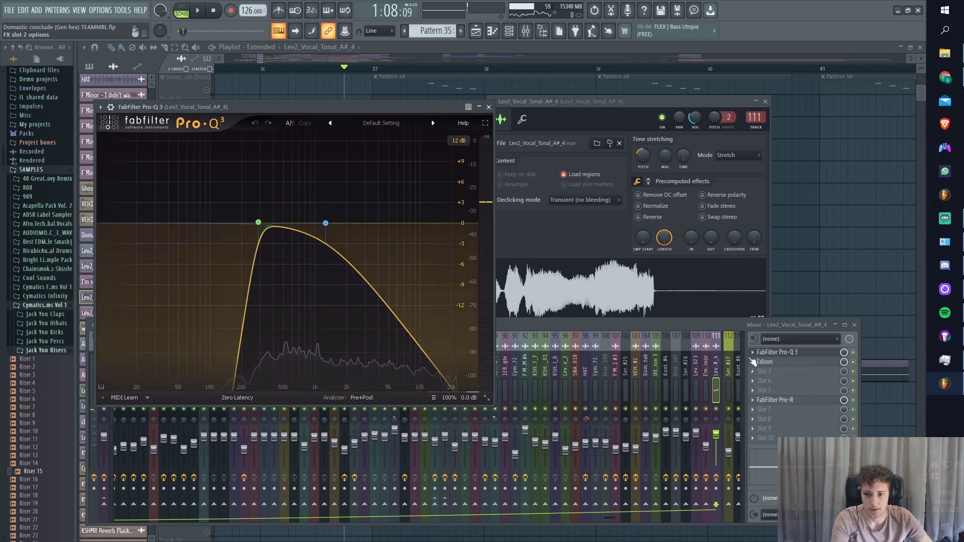
left_click(784, 363)
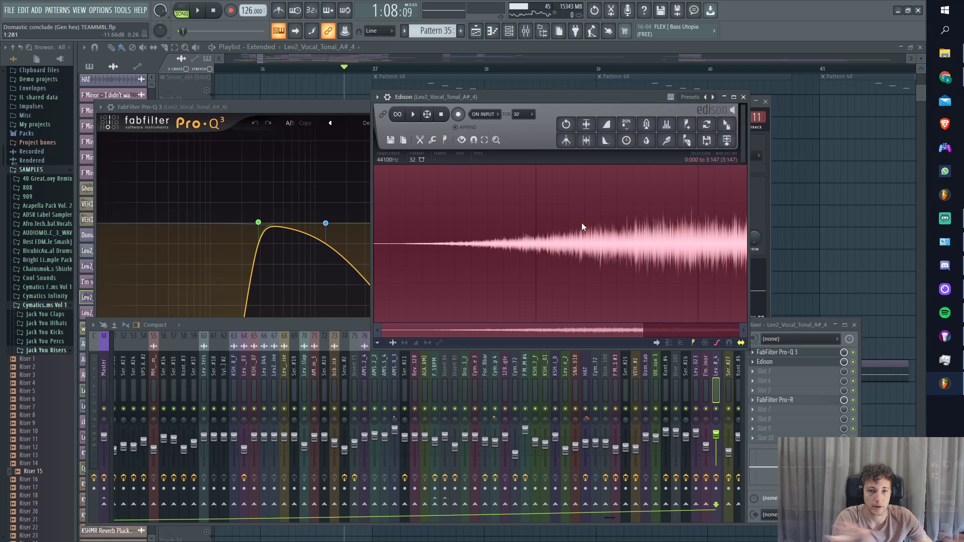
left_click(783, 399)
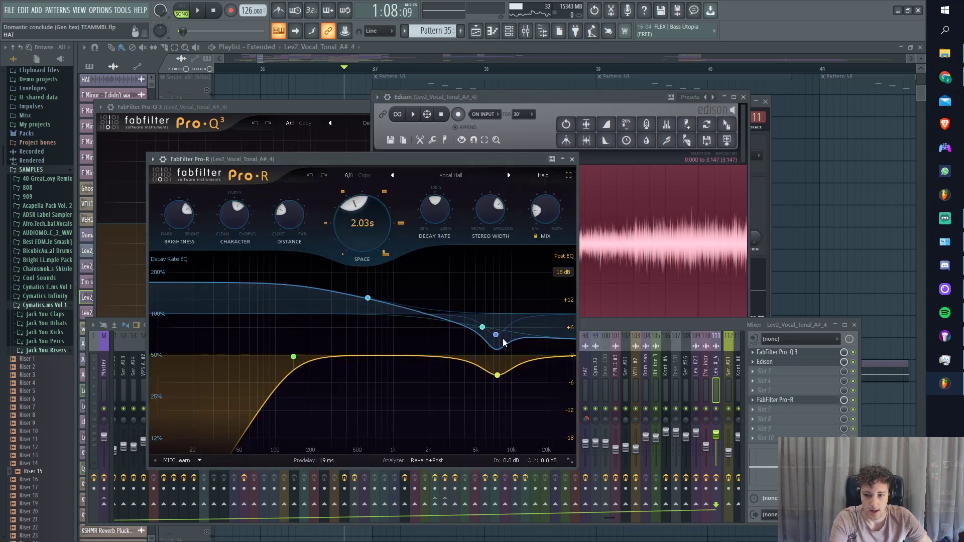
left_click(572, 159)
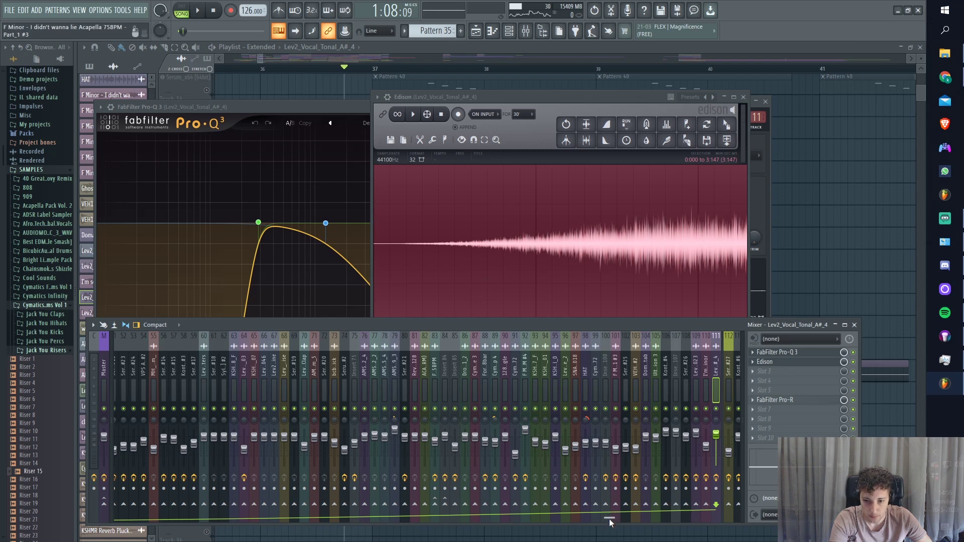
Examine both FabFilter Pro-Q 3 instances and RVox Stereo on the VOCALS bus while playing the vocal.
left_click_drag(609, 519, 120, 520)
left_click(204, 392)
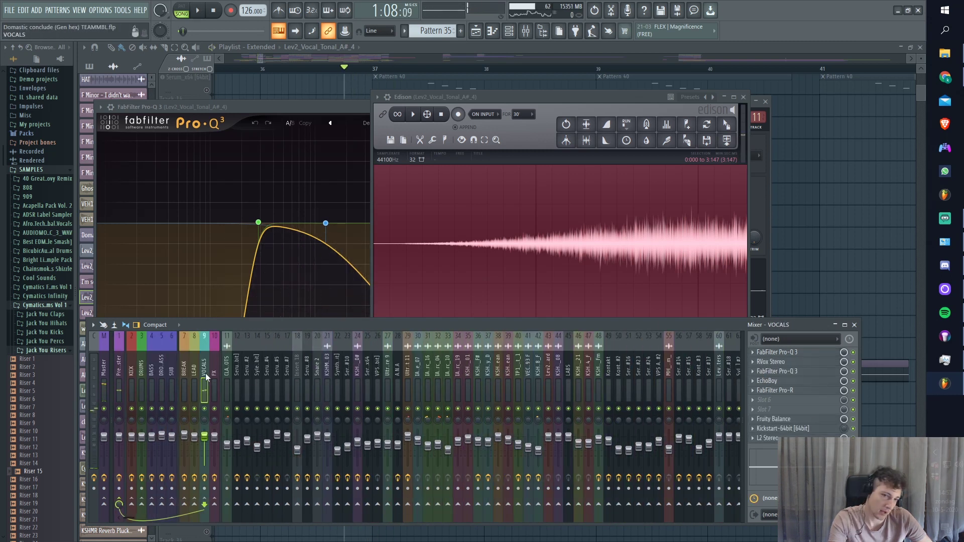
left_click(784, 354)
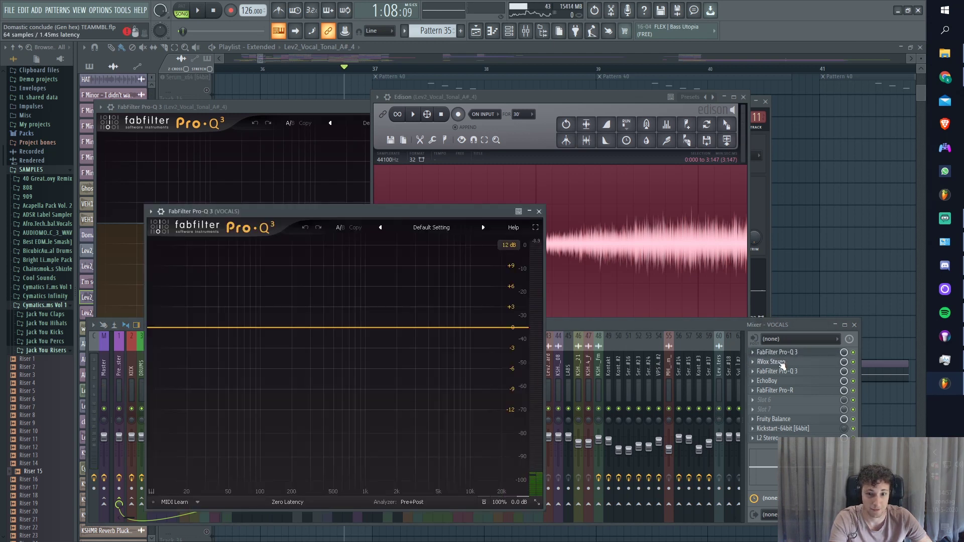
left_click(782, 363)
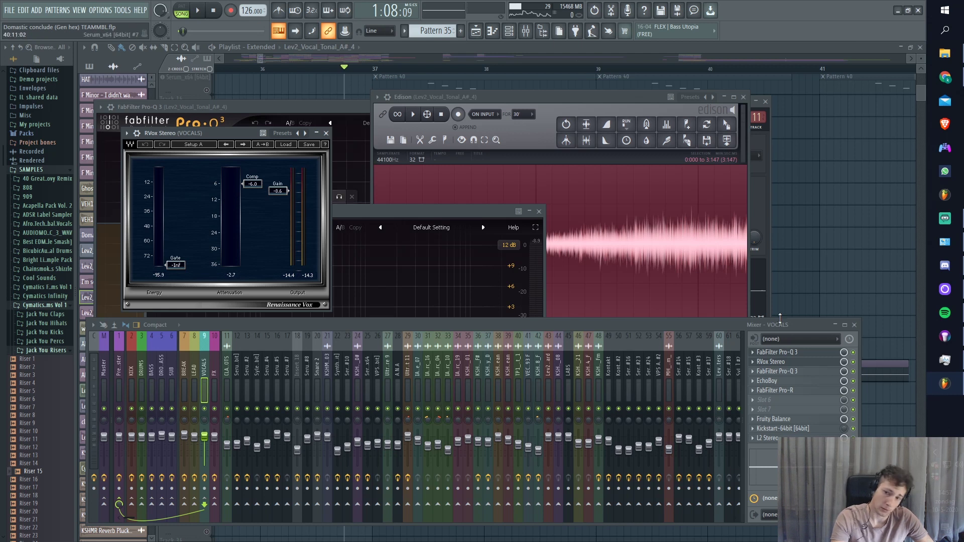
key("space")
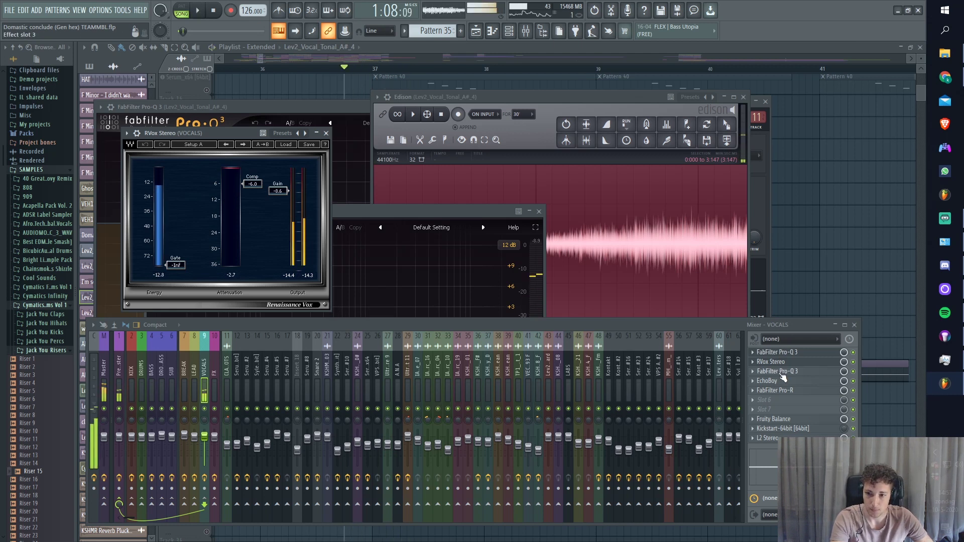
left_click(781, 372)
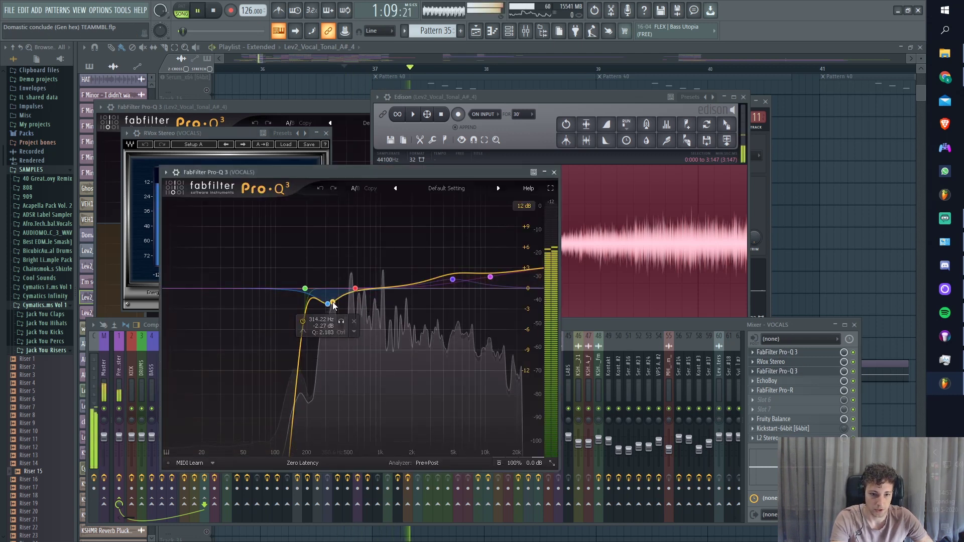
key("space")
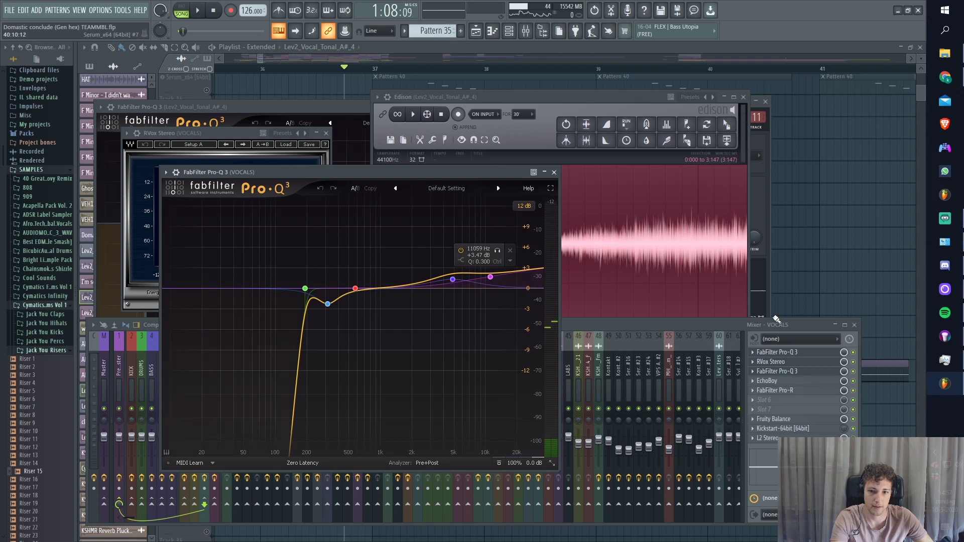
Examine EchoBoy, FabFilter Pro-R, L2 Stereo and Fruity Balance on the VOCALS bus.
left_click(783, 380)
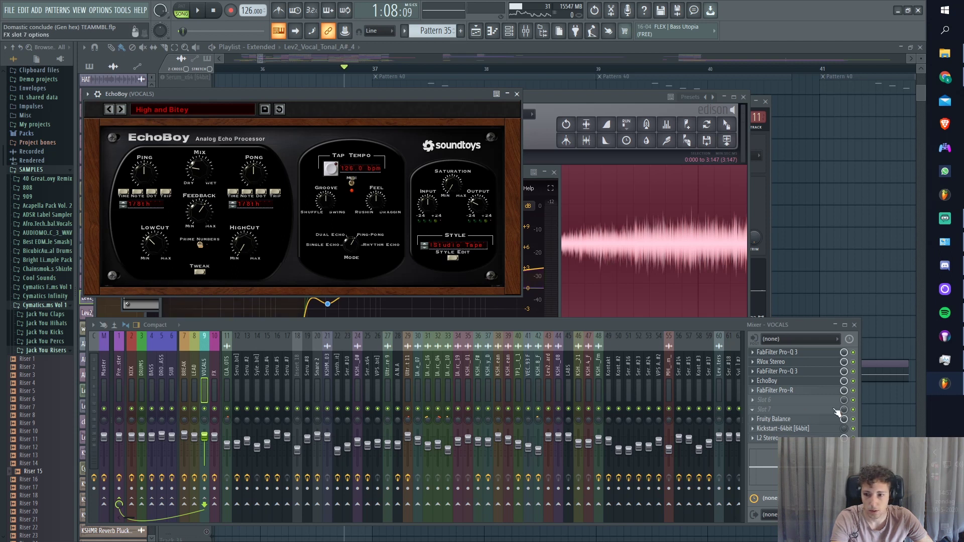
left_click(774, 390)
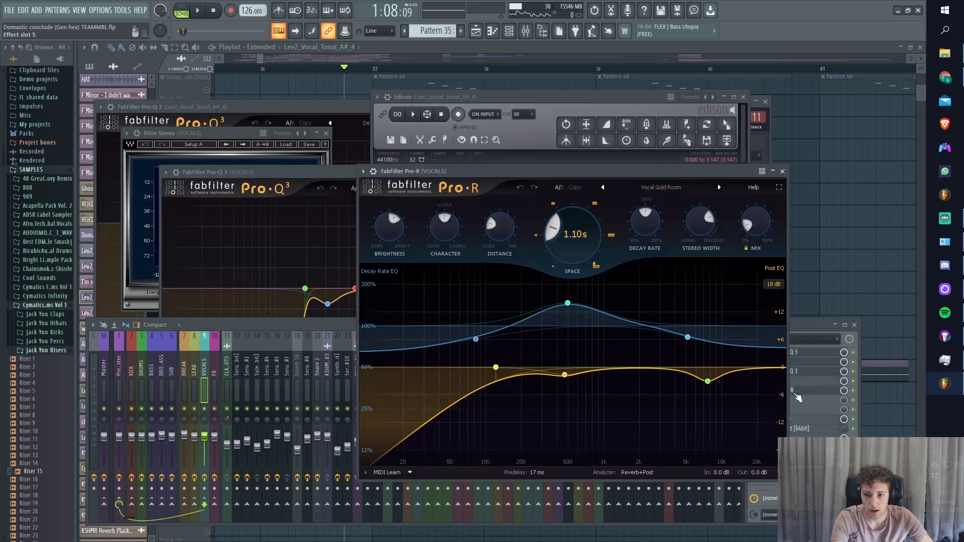
left_click(819, 409)
left_click(780, 420)
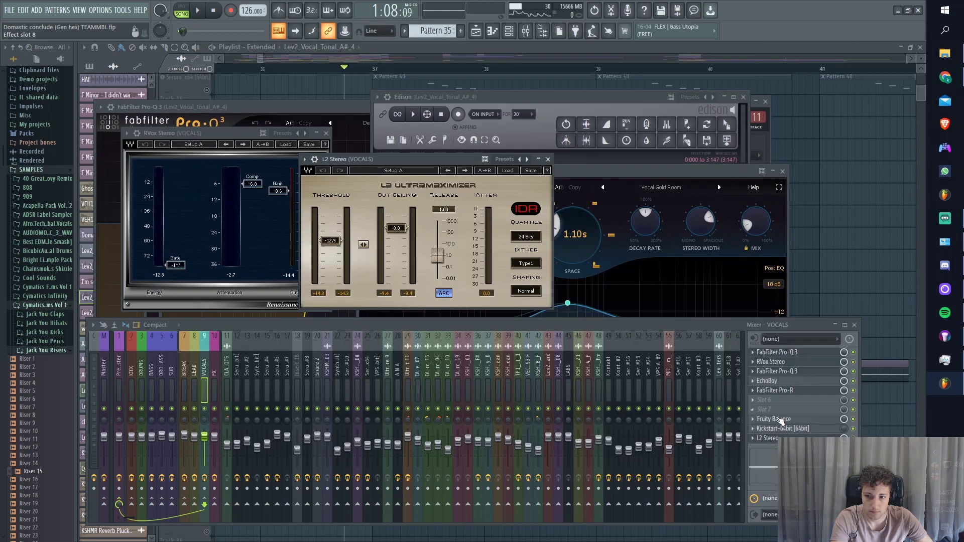
left_click(780, 420)
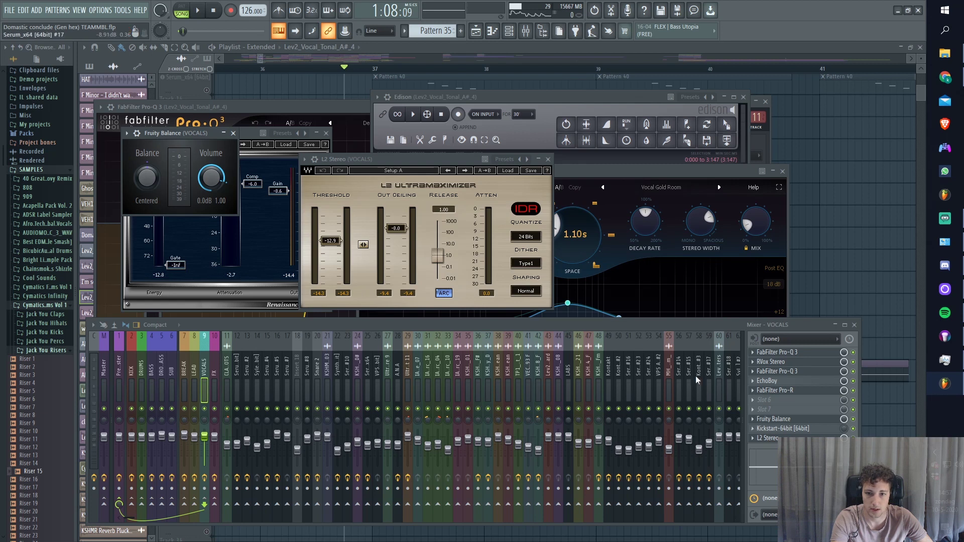
Return to the playlist, play the Kontakt #4 pattern from its piano roll and show its channels in the channel rack.
left_click(418, 48)
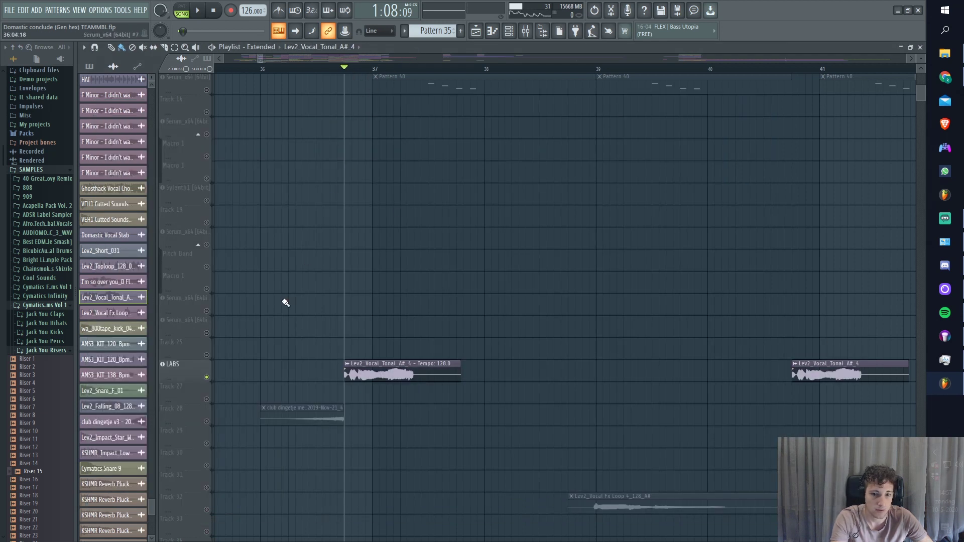
double_click(374, 239)
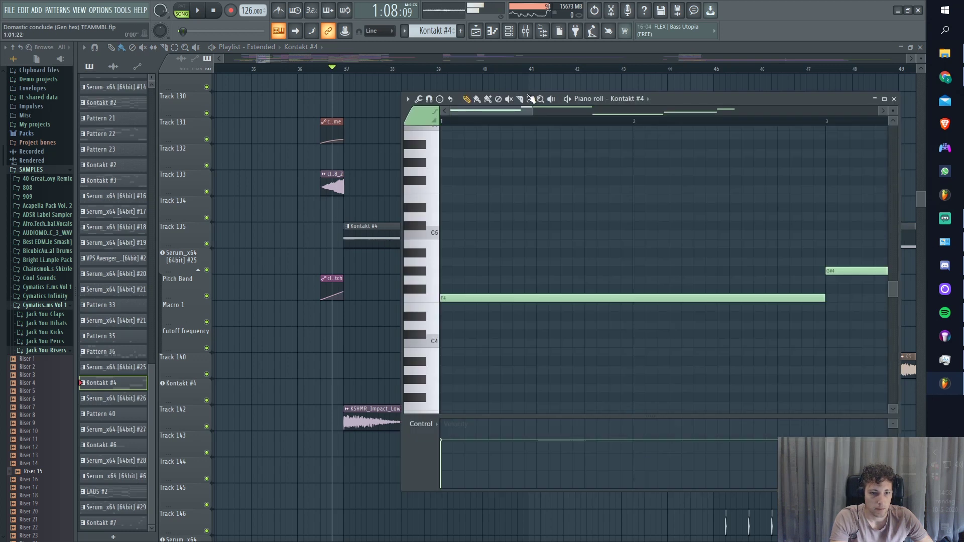
left_click(568, 99)
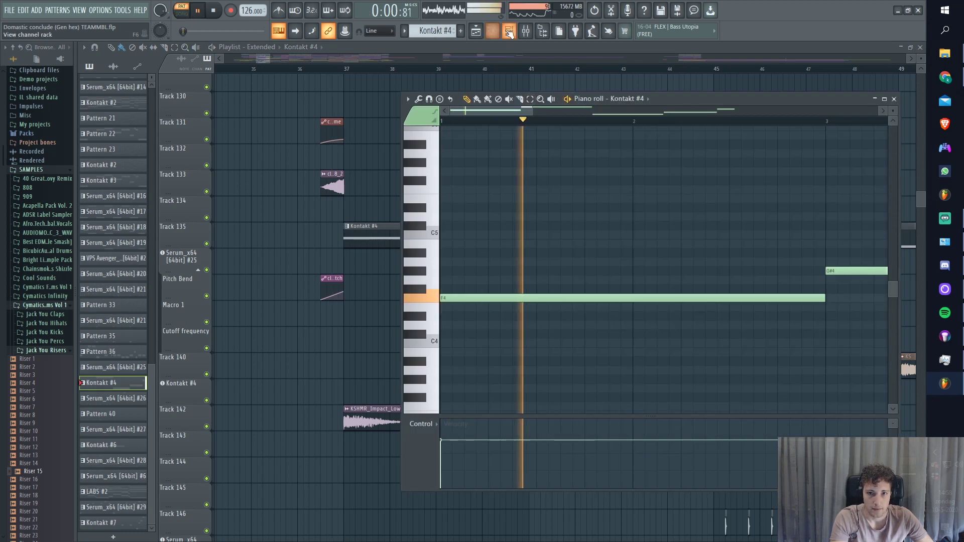
key("F6")
double_click(210, 93)
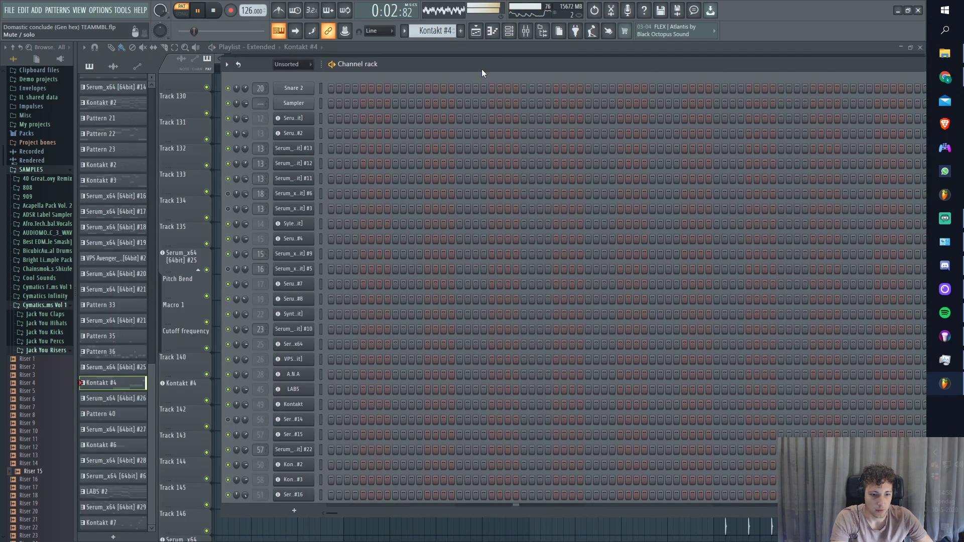
key("space")
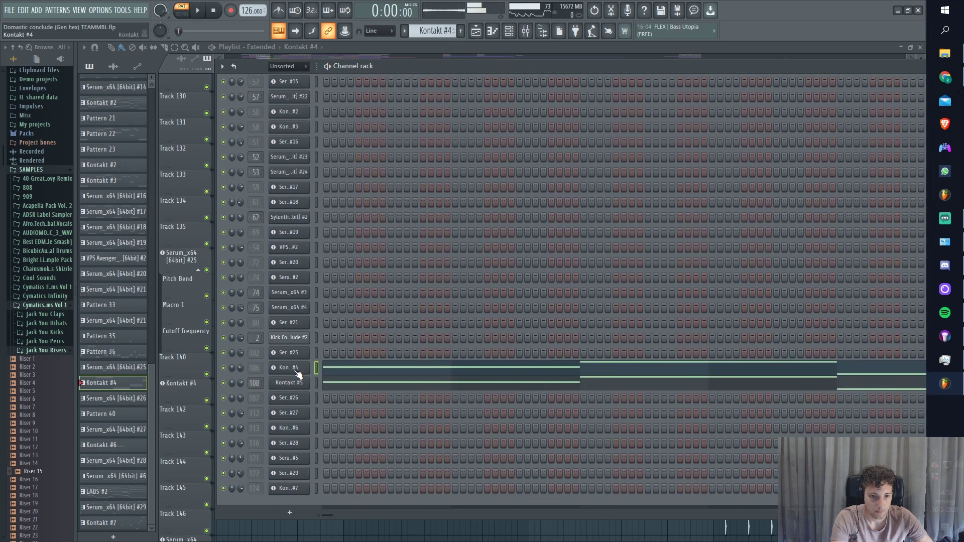
Open the Kontakt #4 channel's SUBSTANCE instrument and listen to its Group Brass sound in the pattern.
left_click(284, 367)
left_click_drag(409, 201, 337, 96)
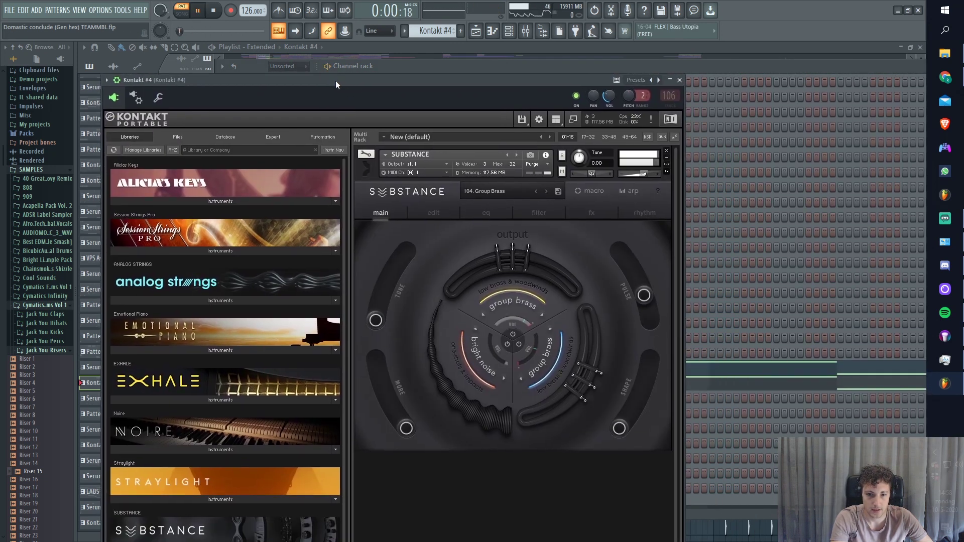
key("space")
left_click(717, 65)
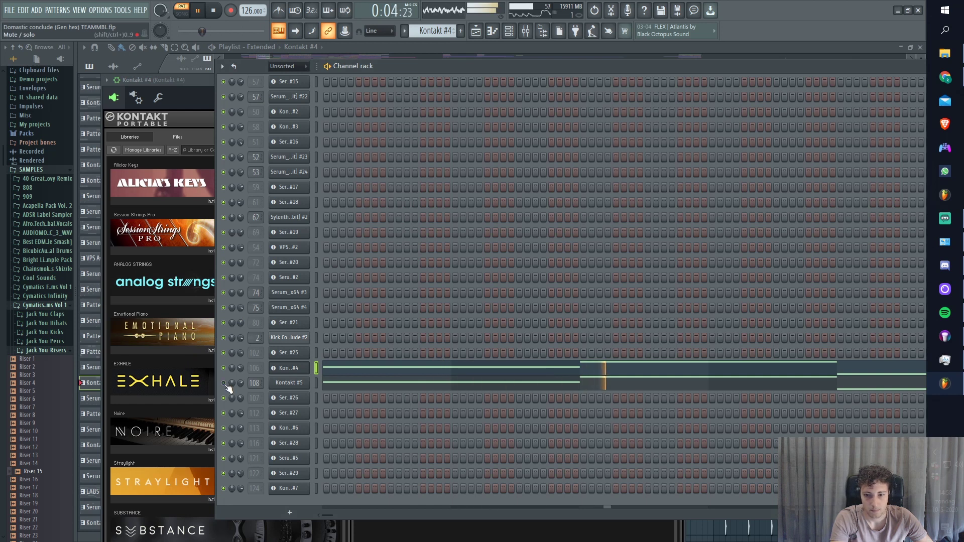
key("space")
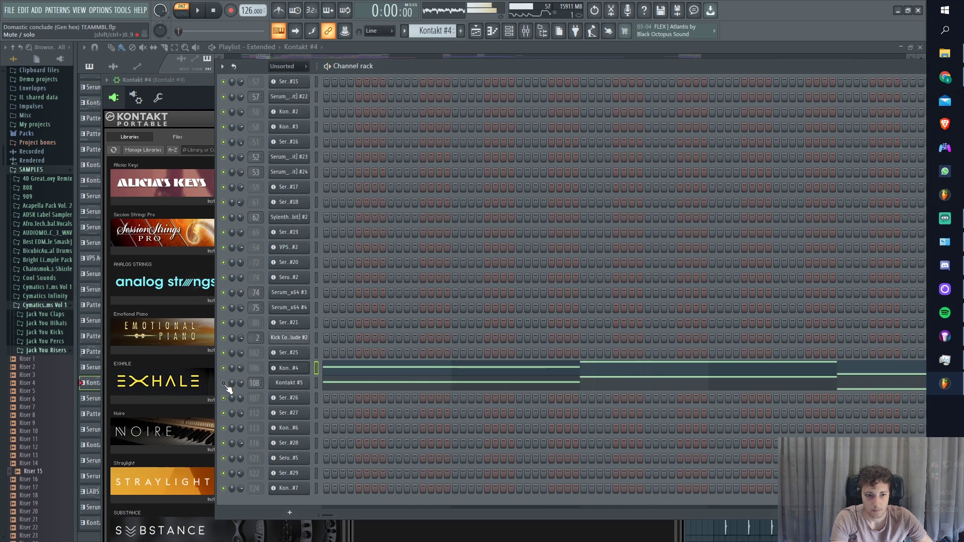
Open the Kontakt #5 channel's Straylight instrument, listen to its sound and close the snapshot browser.
left_click(289, 383)
key("space")
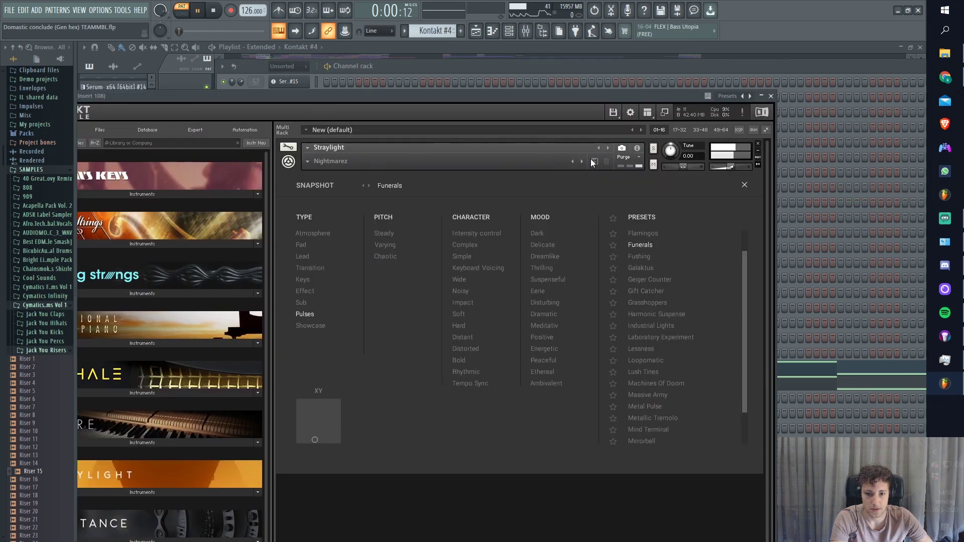
left_click(745, 185)
key("space")
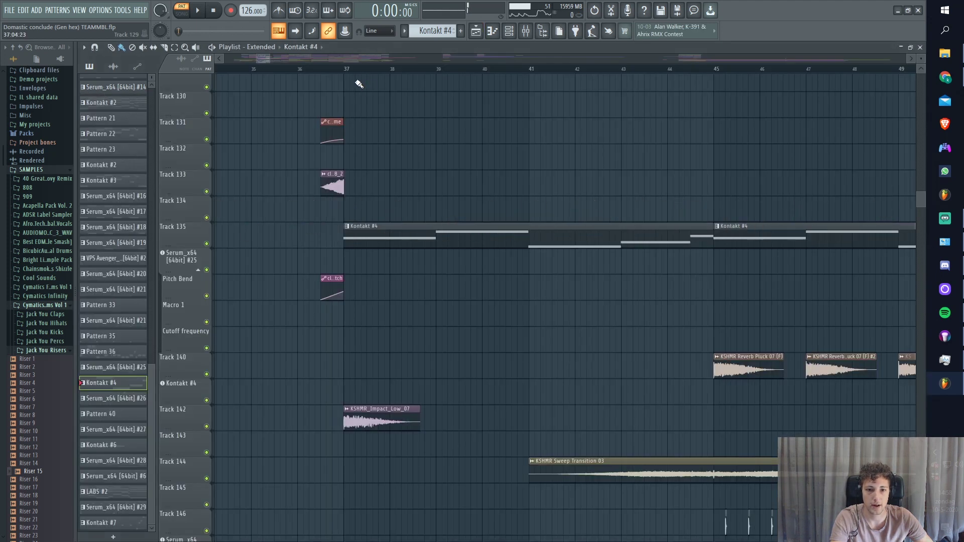
Listen to the soloed Kontakt #4 clips on Track 135 of the playlist from bar 37 on.
left_click(368, 70)
scroll(370, 215, "up", 2)
key("space")
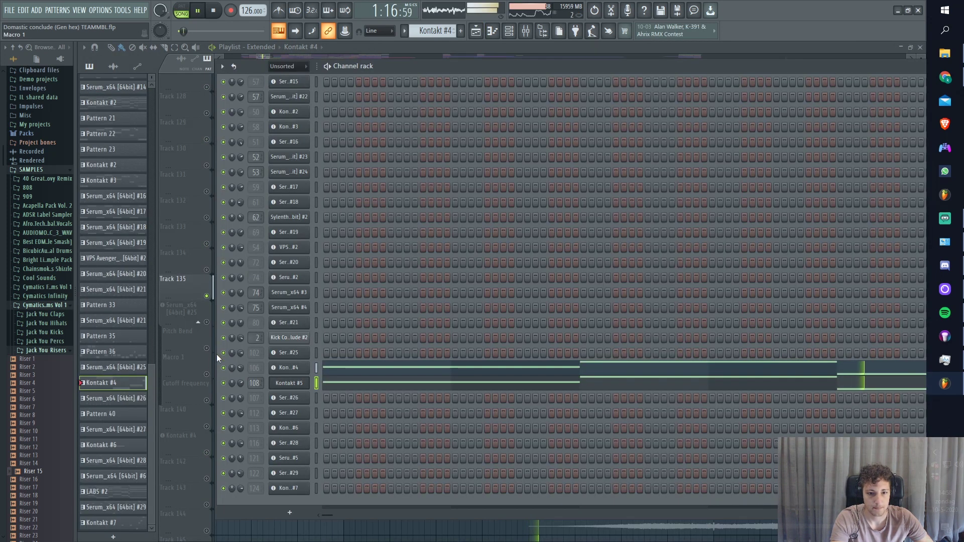
left_click(476, 31)
scroll(396, 261, "down", 3, "ctrl")
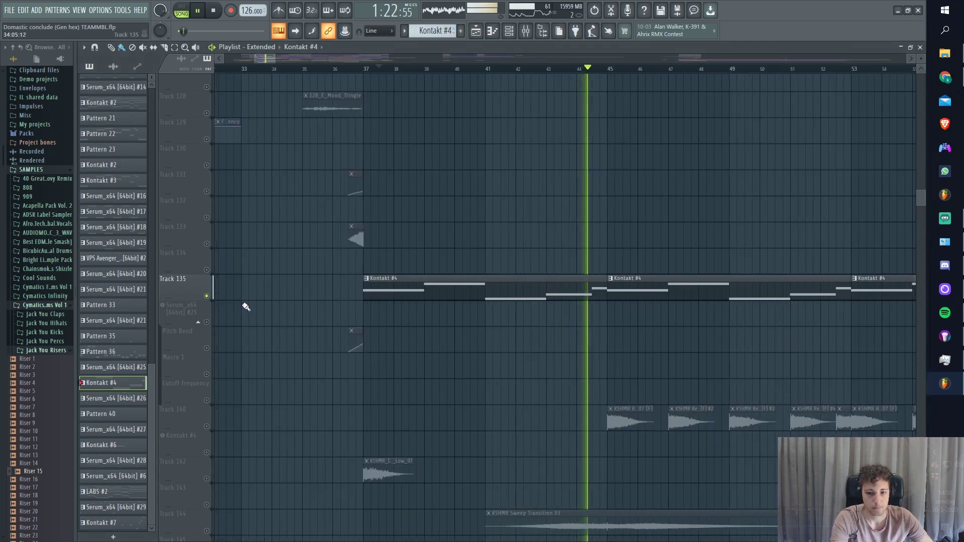
key("space")
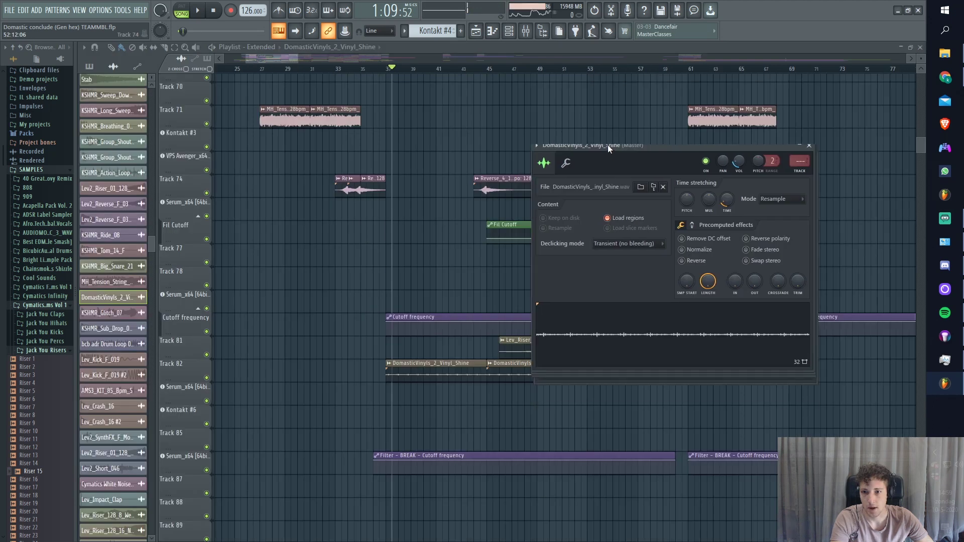
Check the DomasticVinyls_2_Vinyl_Shine sample's settings, close them and play the arrangement from bar 37 while reviewing the upper tracks.
left_click_drag(608, 144, 590, 104)
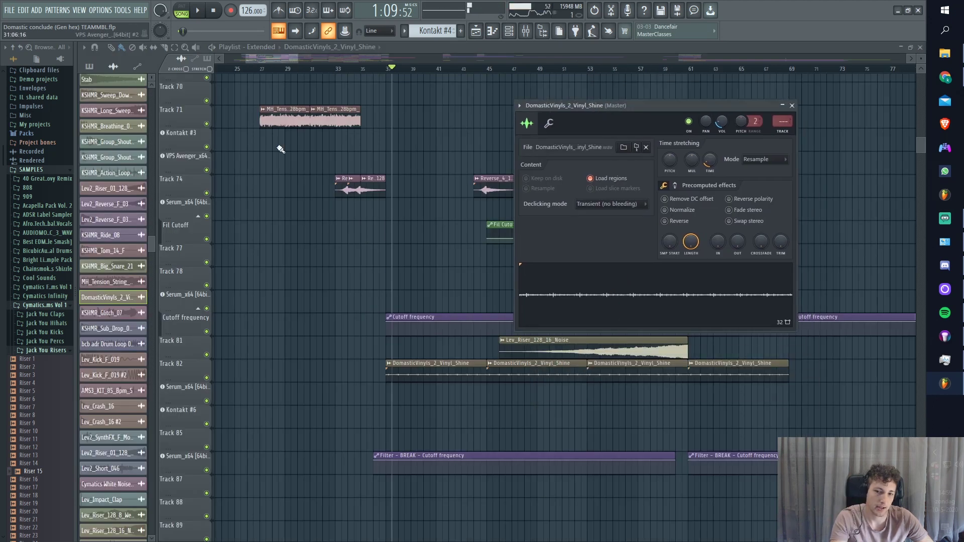
key("Escape")
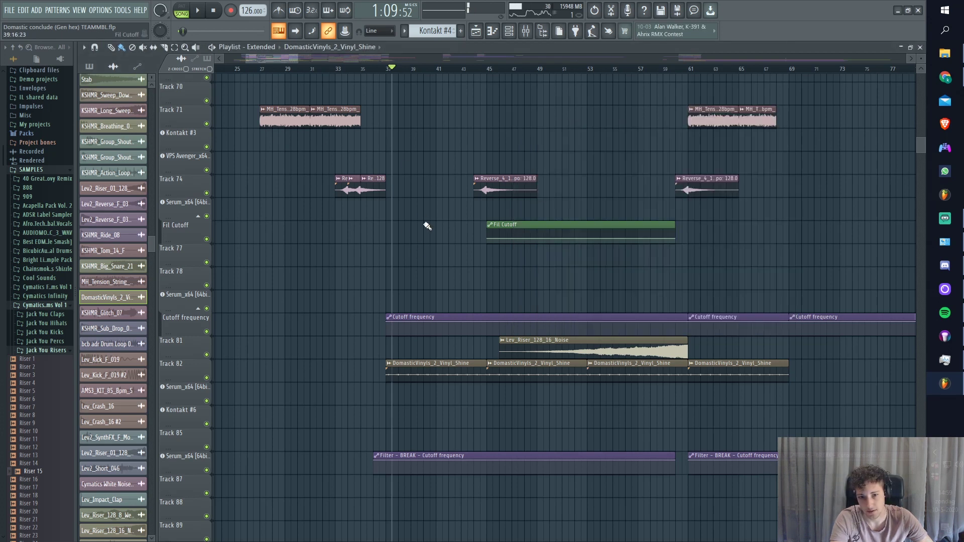
key("space")
scroll(427, 211, "up", 10)
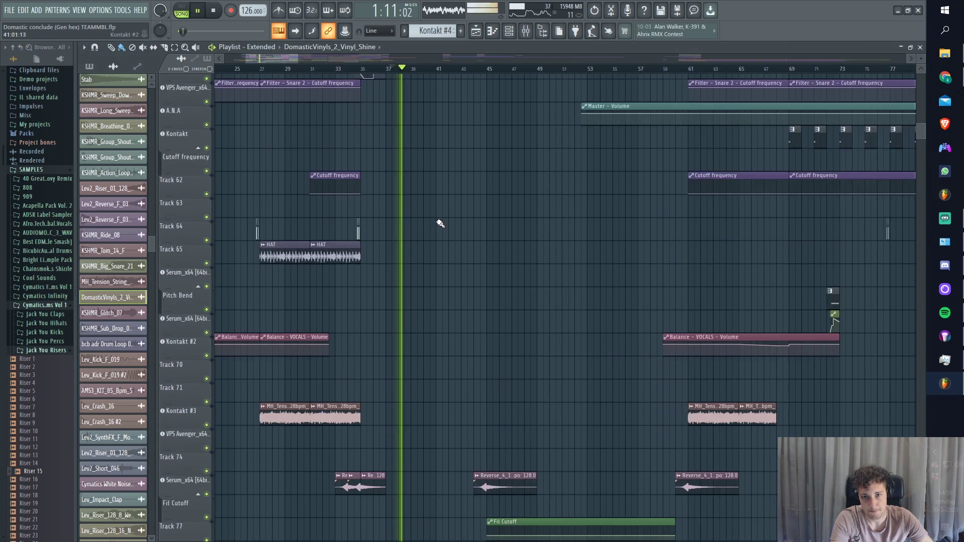
scroll(440, 229, "up", 12)
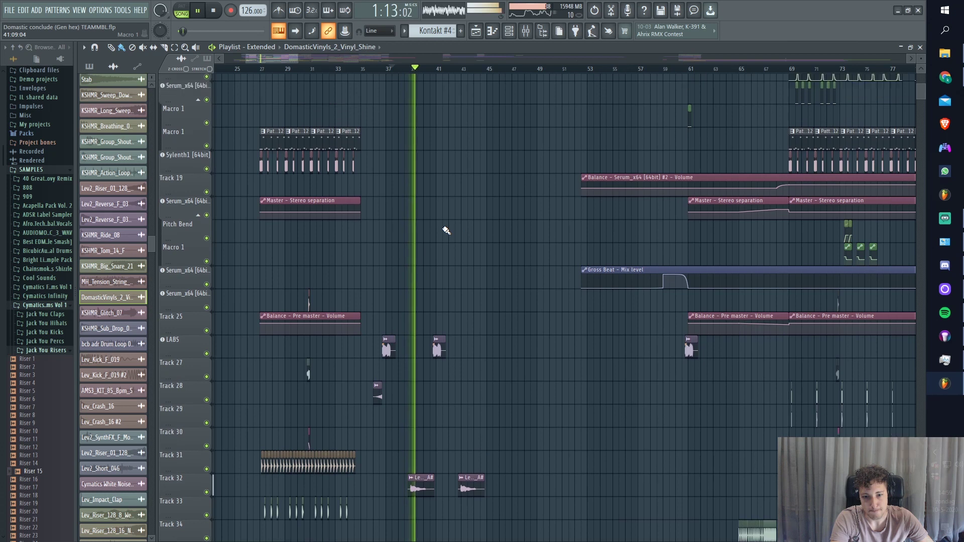
key("space")
Open the first Pattern 40 clip at bar 37 to show its channels in the channel rack.
left_click(395, 362)
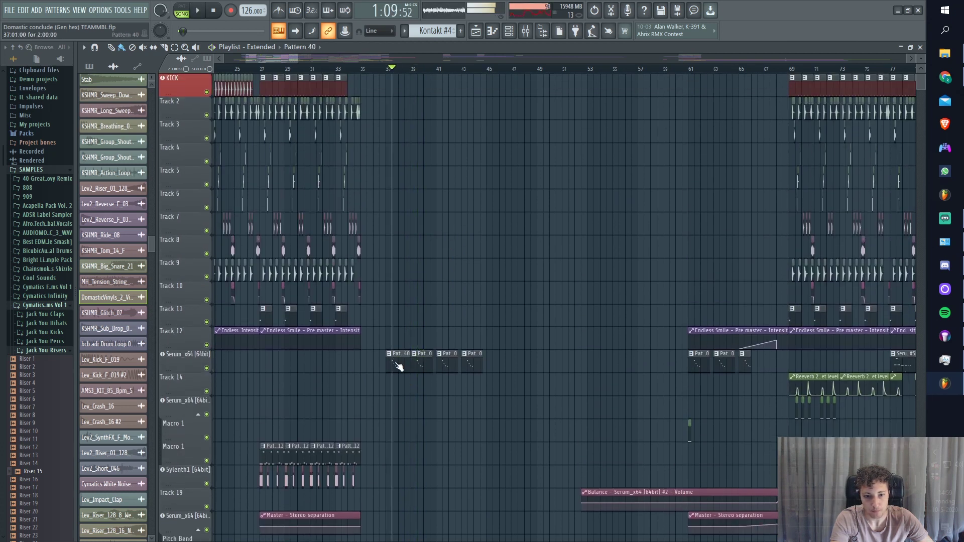
double_click(395, 362)
left_click(406, 72)
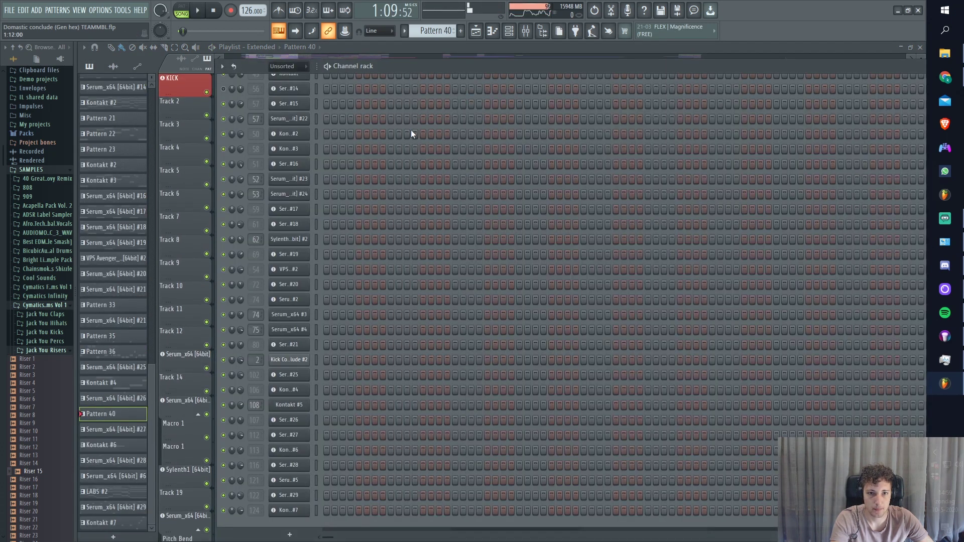
Open the Serum #2 channel of Pattern 40 from the channel rack and place its synth1 instrument window clear of the channel list.
scroll(377, 260, "up", 7)
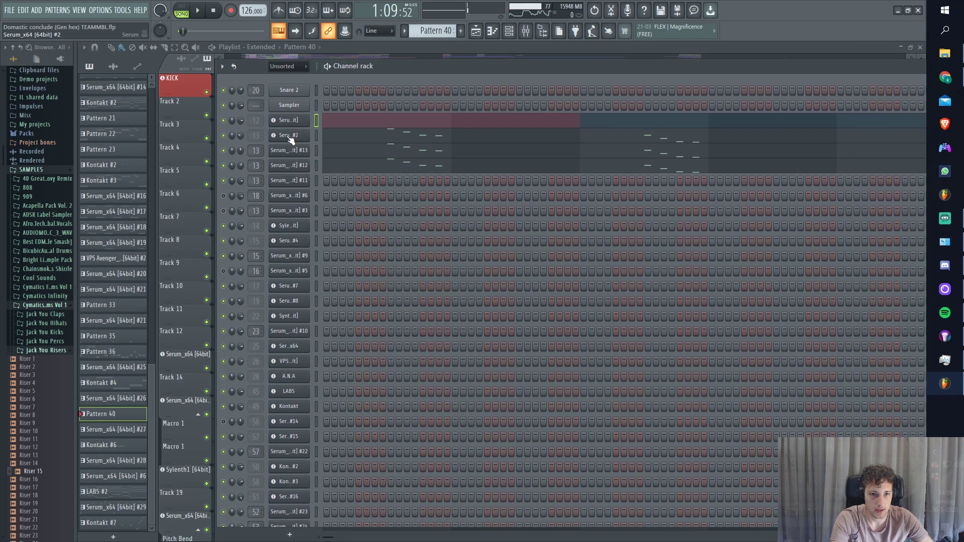
left_click(313, 145)
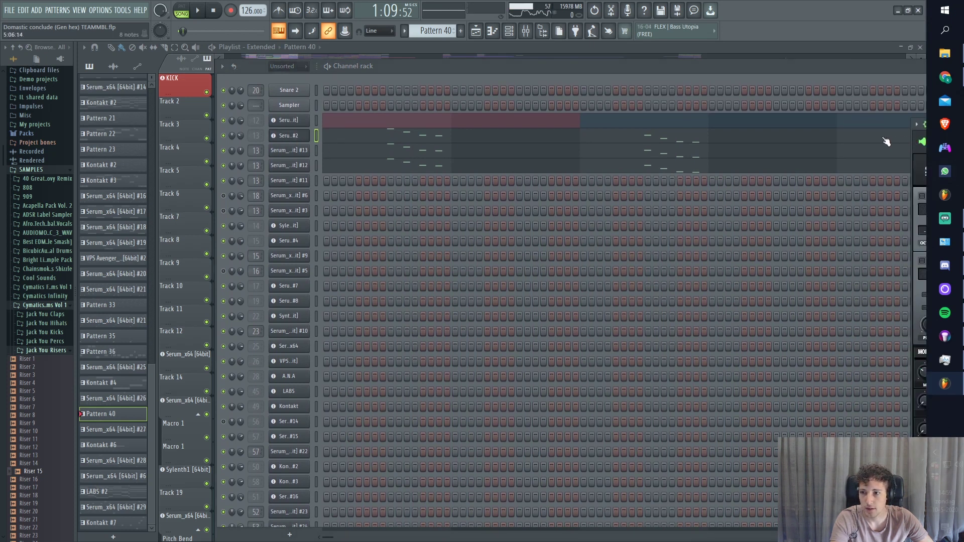
left_click_drag(911, 122, 225, 94)
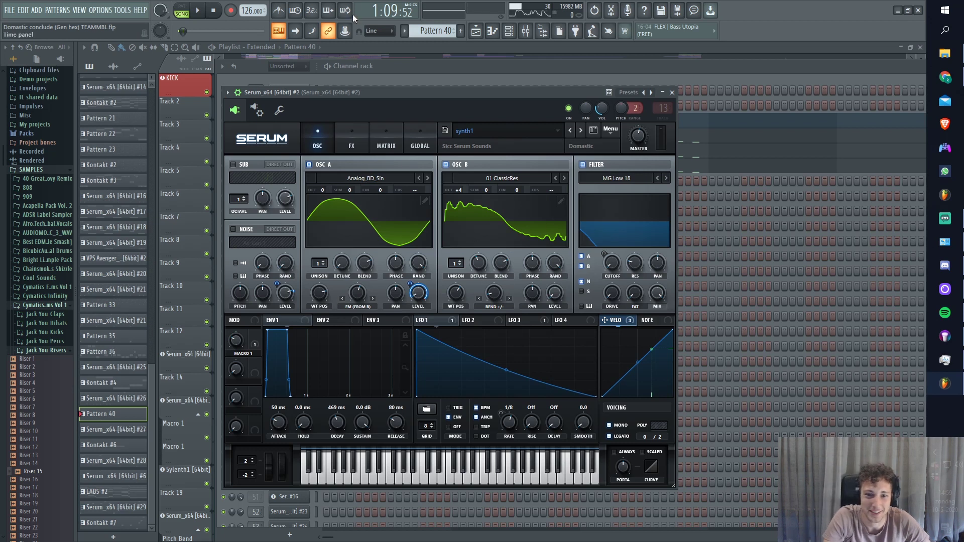
left_click_drag(415, 111, 617, 125)
Mute the Serum #13 and #12 channels, reopen Serum #2 and switch playback to pattern mode to audition it.
left_click(225, 157)
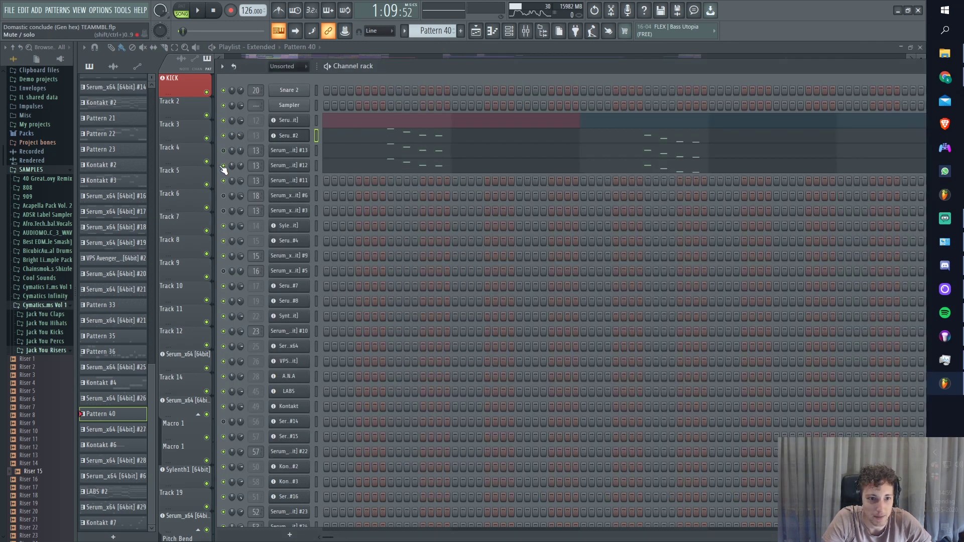
left_click(292, 137)
key("space")
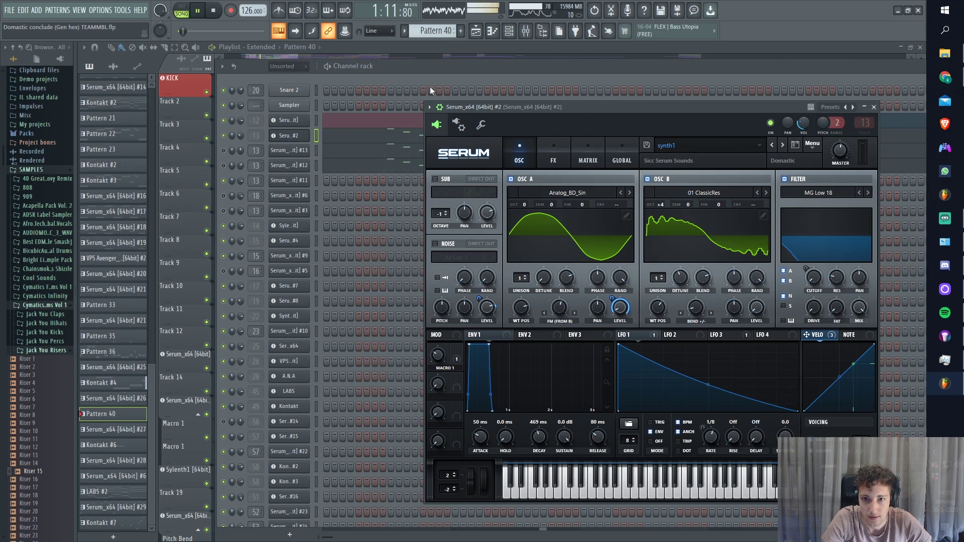
key("l")
key("space")
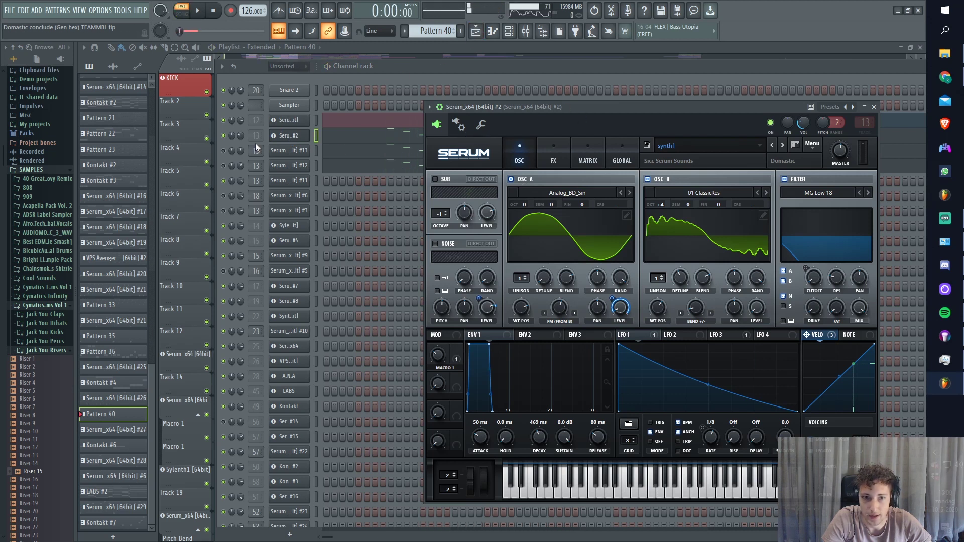
Review the effects chain of Serum #2, including its distortion, chorus and EQ.
left_click(551, 153)
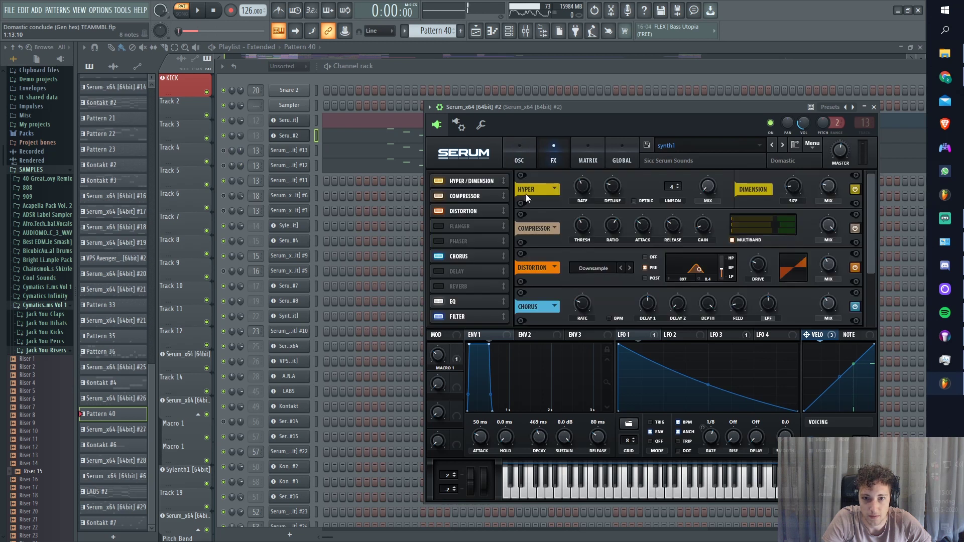
left_click(436, 210)
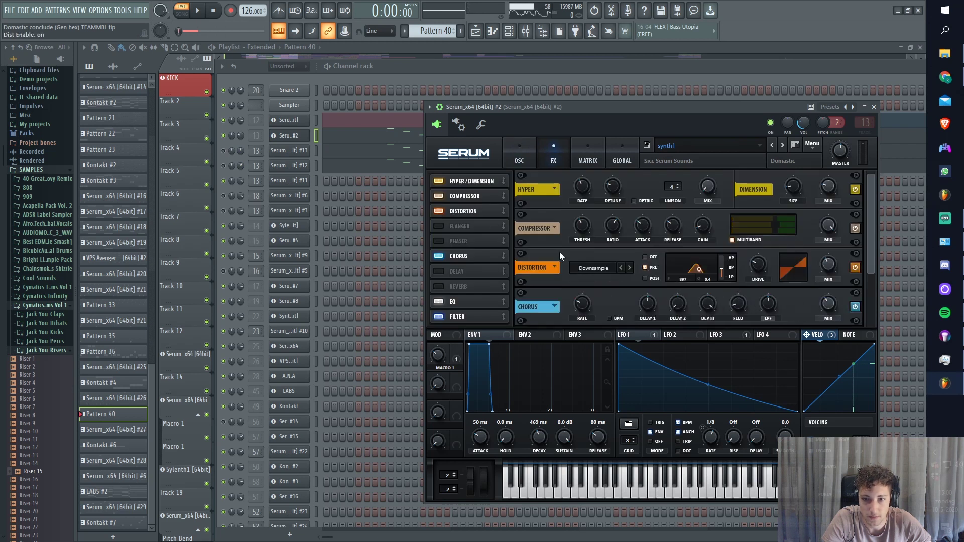
scroll(863, 256, "down", 1)
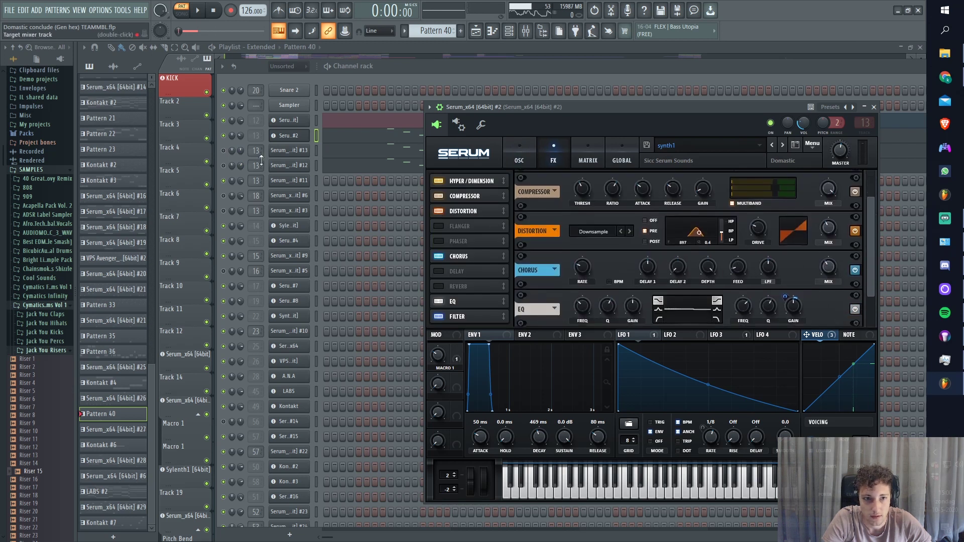
Unmute the Serum #13 channel, open its Ez pluck instrument and listen to the pattern with that layer.
left_click(226, 157)
key("space")
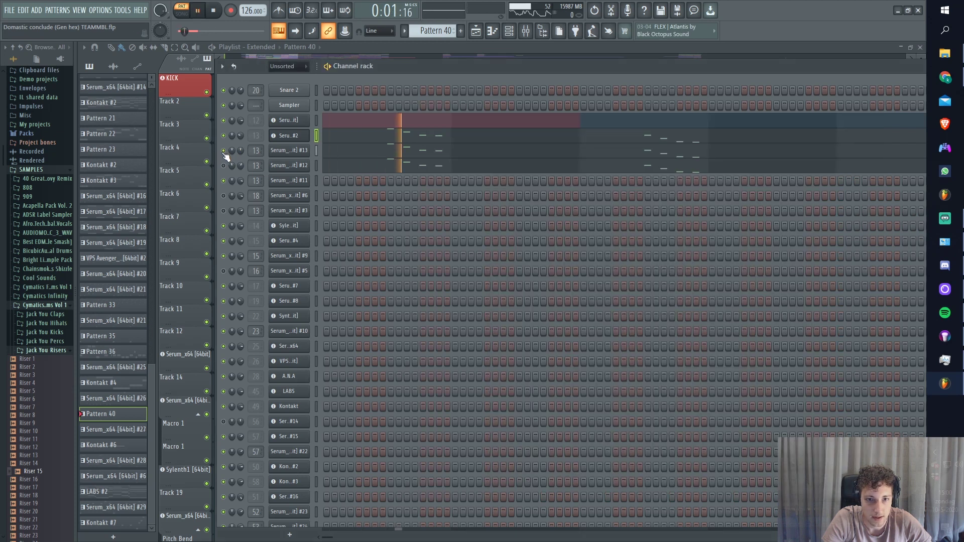
left_click(279, 150)
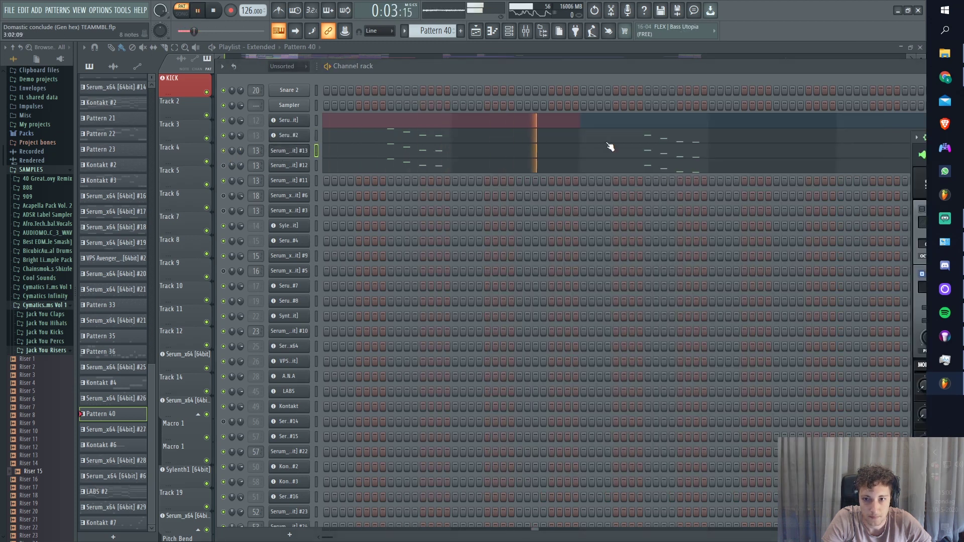
left_click_drag(932, 165, 309, 115)
key("space")
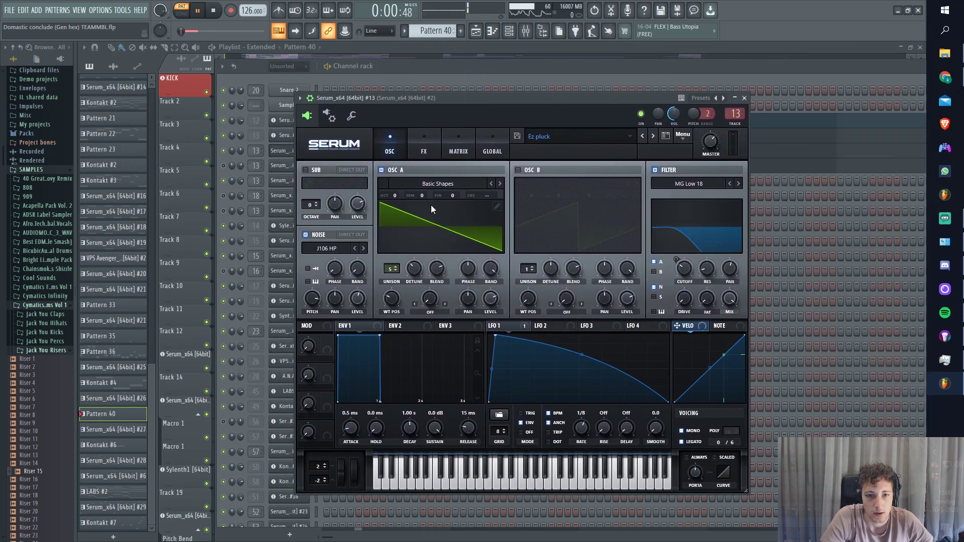
key("space")
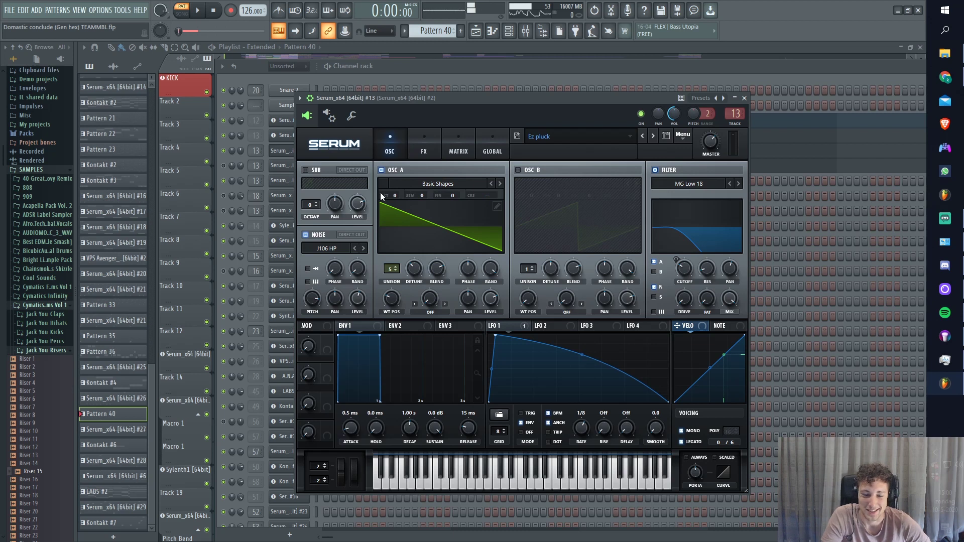
Review the effects chain of Serum #13 from the hyper/dimension down to the compressor and filter.
left_click(424, 143)
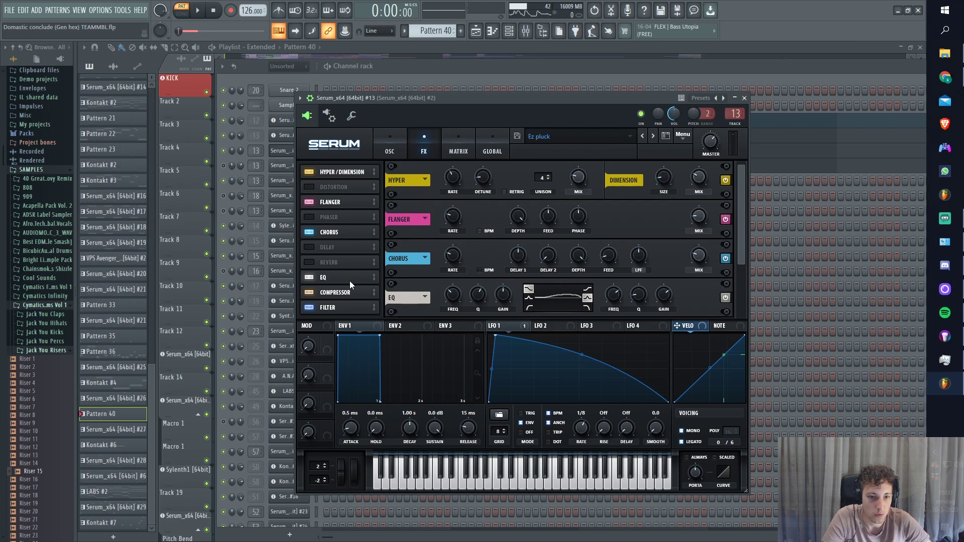
left_click_drag(745, 239, 741, 287)
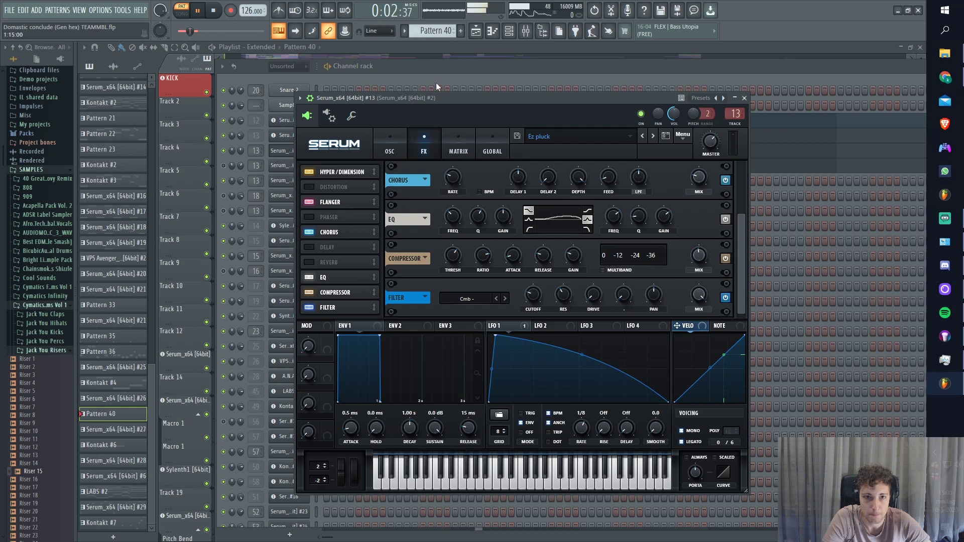
Unmute the Serum #12 channel, check its ELECTRO 2 instrument and play Pattern 40 with all its layers.
left_click(440, 68)
scroll(279, 151, "down", 1)
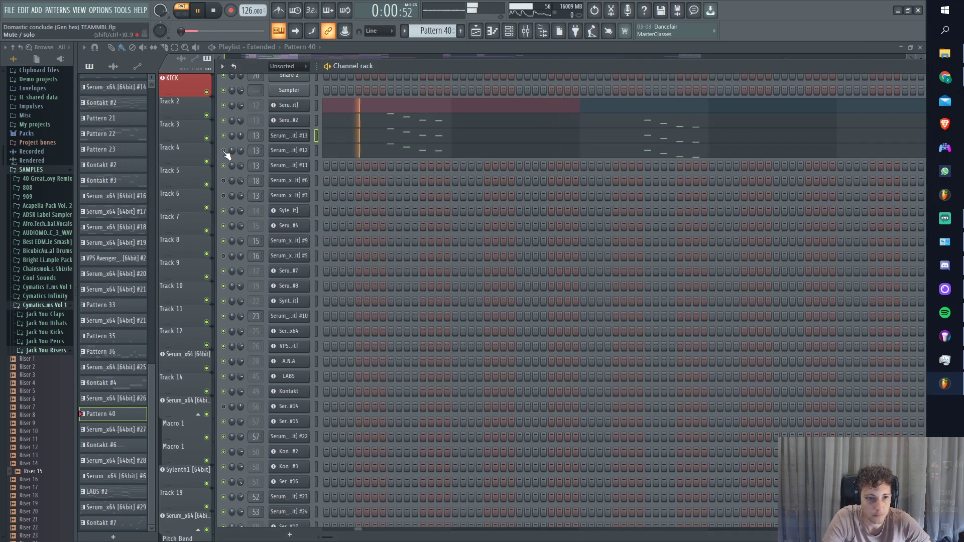
key("space")
left_click(279, 150)
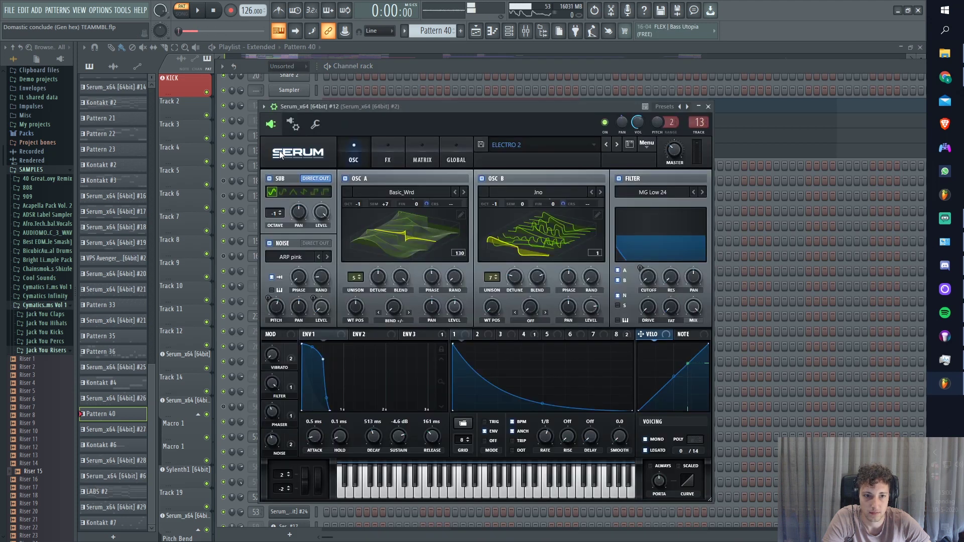
left_click(478, 71)
key("space")
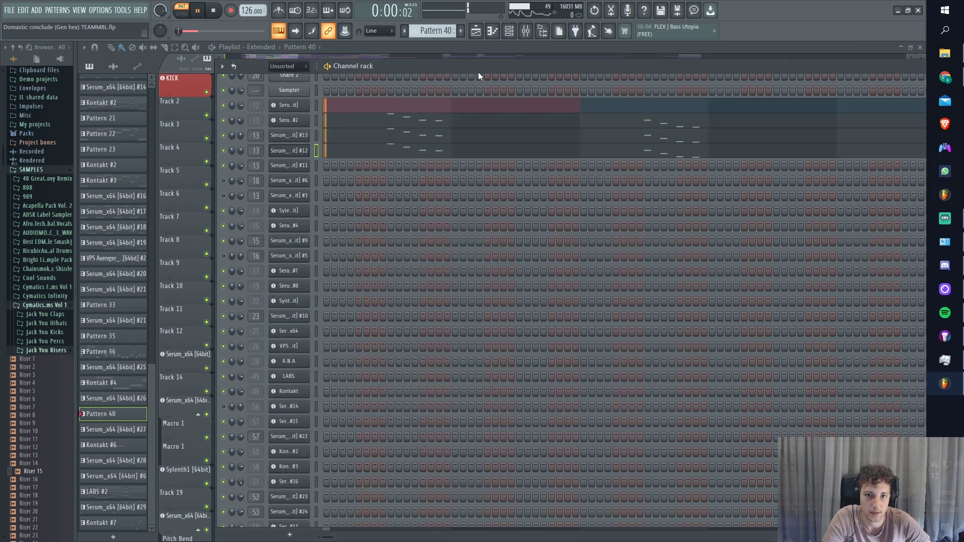
Play the arrangement in song mode from bar 37 while reviewing the playlist tracks down to Kontakt #7.
left_click(477, 34)
left_click(390, 69)
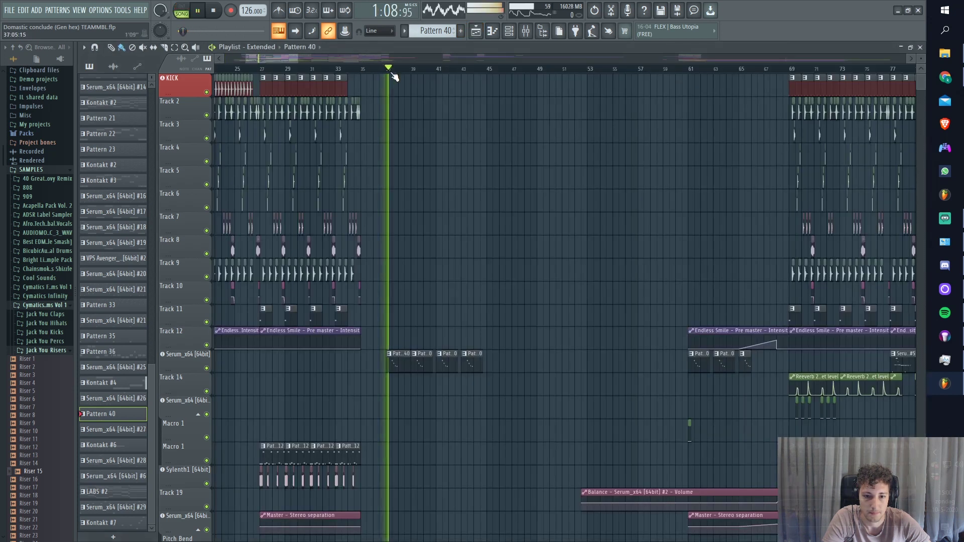
scroll(450, 241, "down", 5)
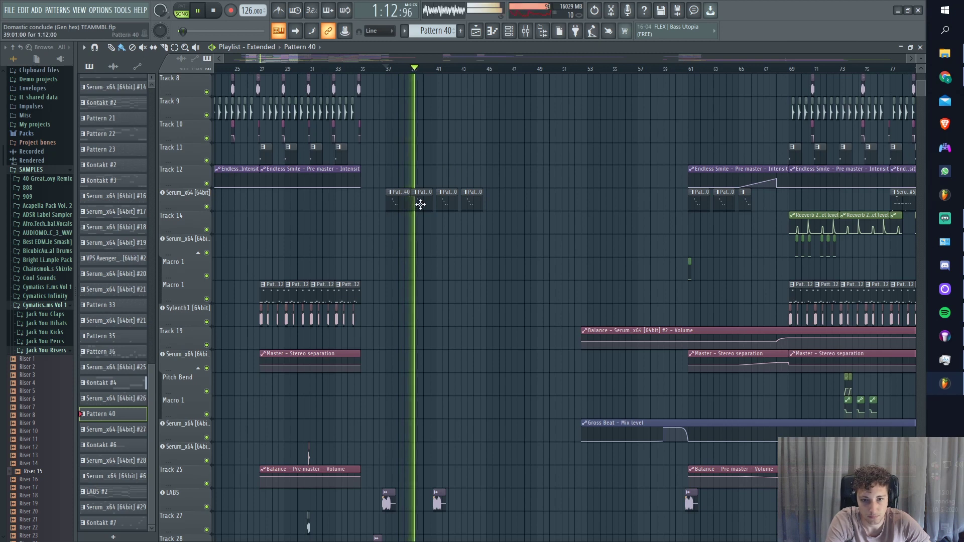
scroll(421, 204, "down", 15)
scroll(421, 211, "down", 10)
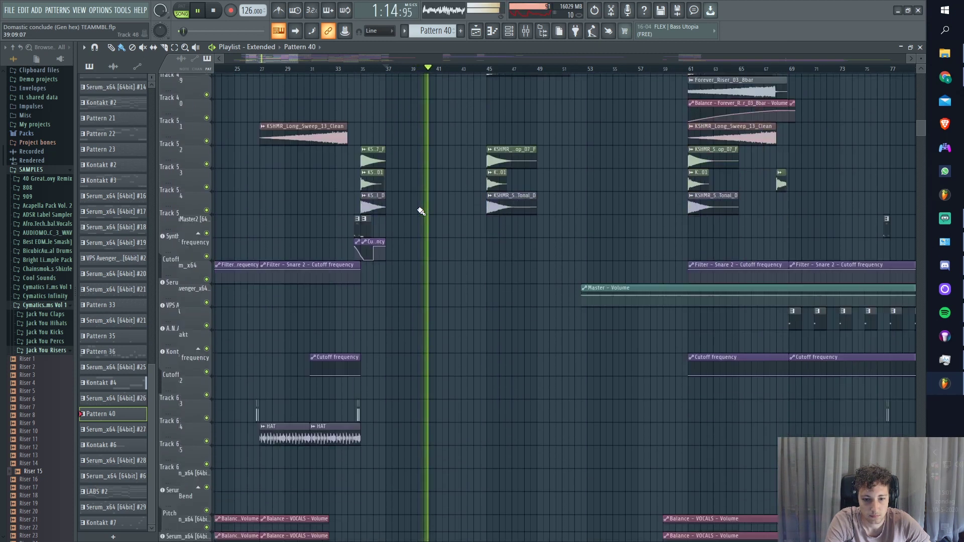
scroll(420, 210, "down", 9)
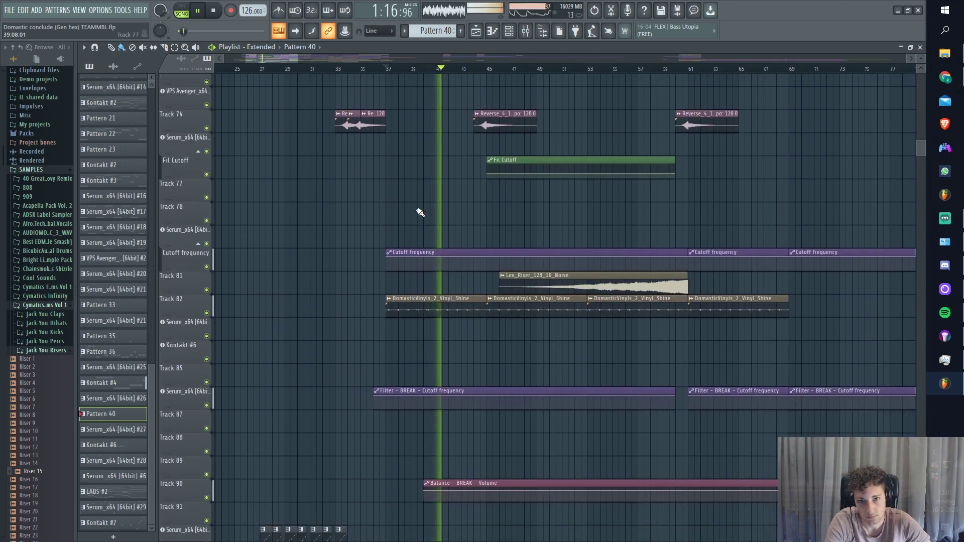
scroll(417, 216, "down", 8)
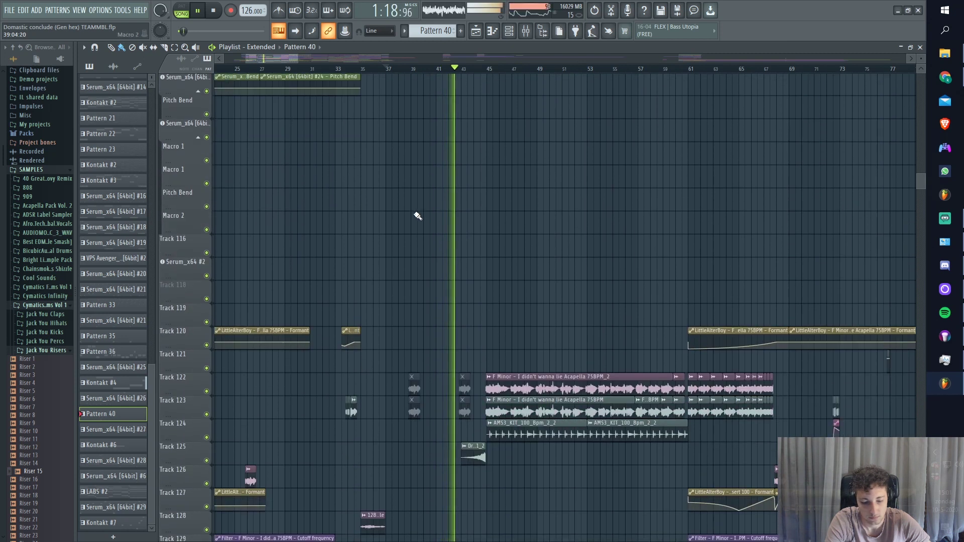
scroll(417, 216, "down", 8)
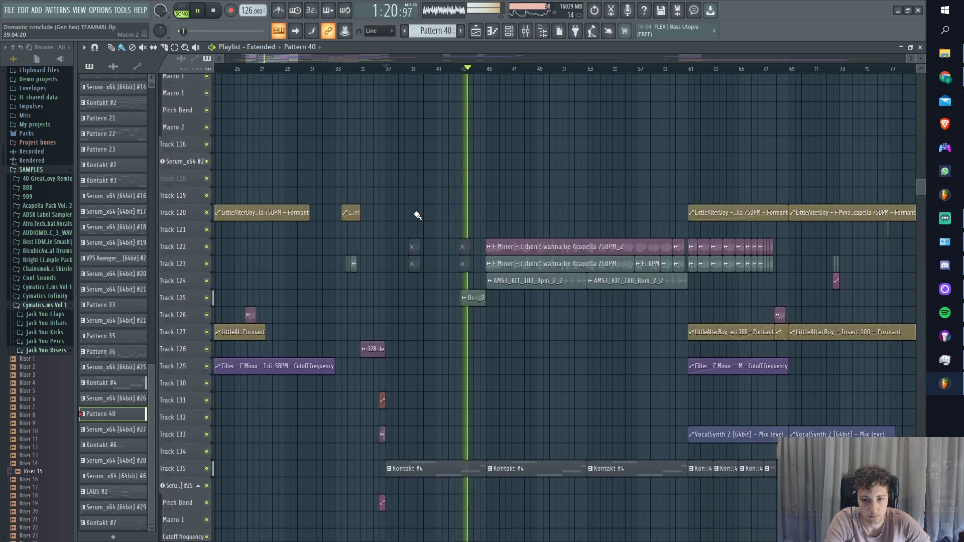
scroll(419, 218, "down", 3)
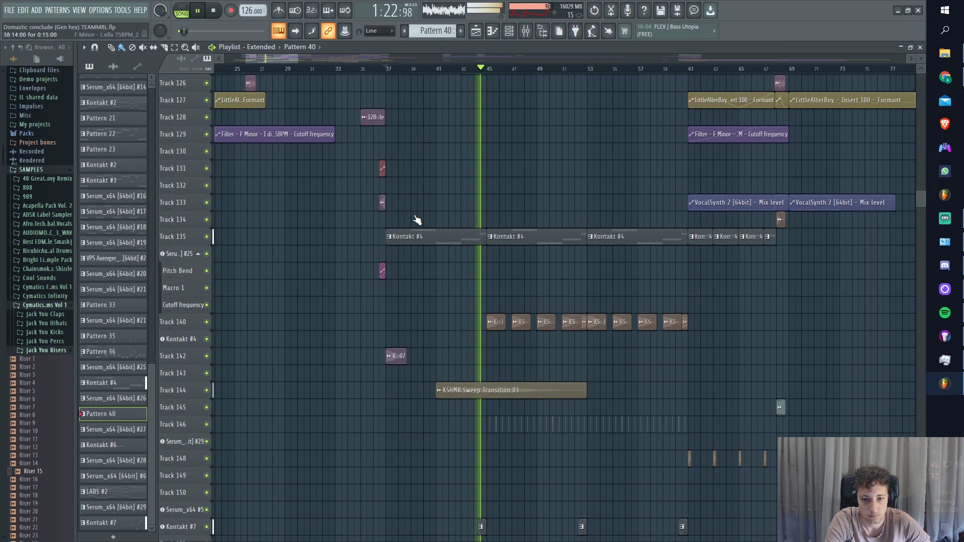
scroll(417, 241, "down", 2)
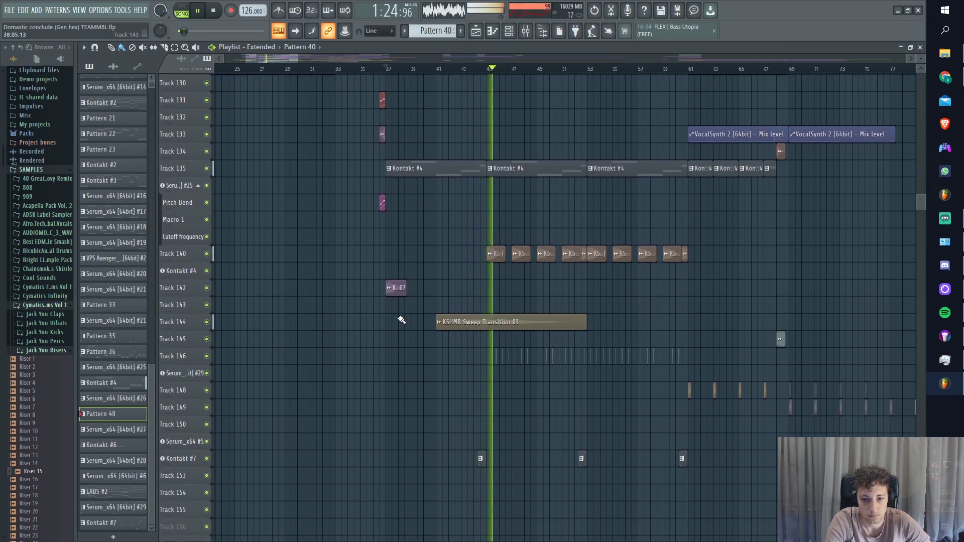
Mute the Kontakt #7 playlist track, stop playback and close all windows, leaving only the playlist open.
left_click(206, 442)
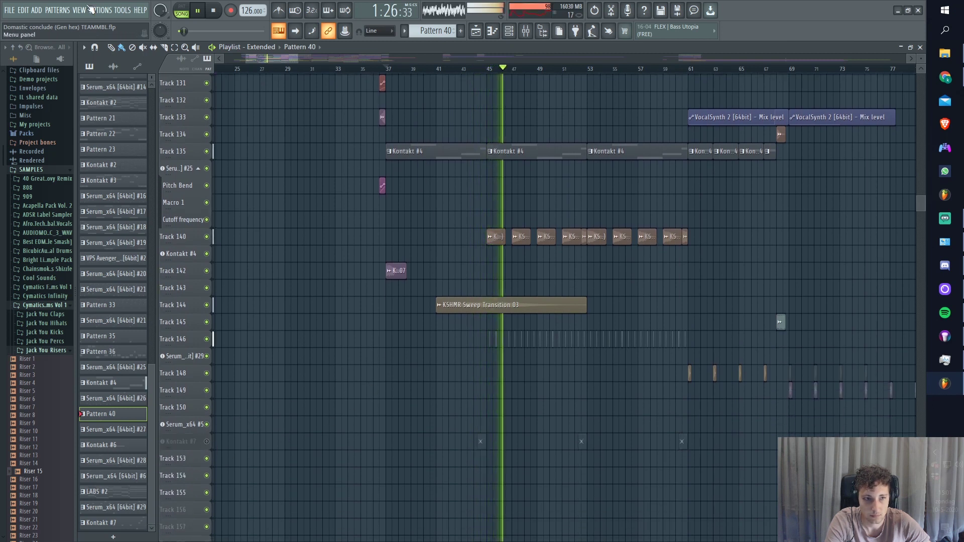
key("space")
left_click(79, 10)
left_click(116, 167)
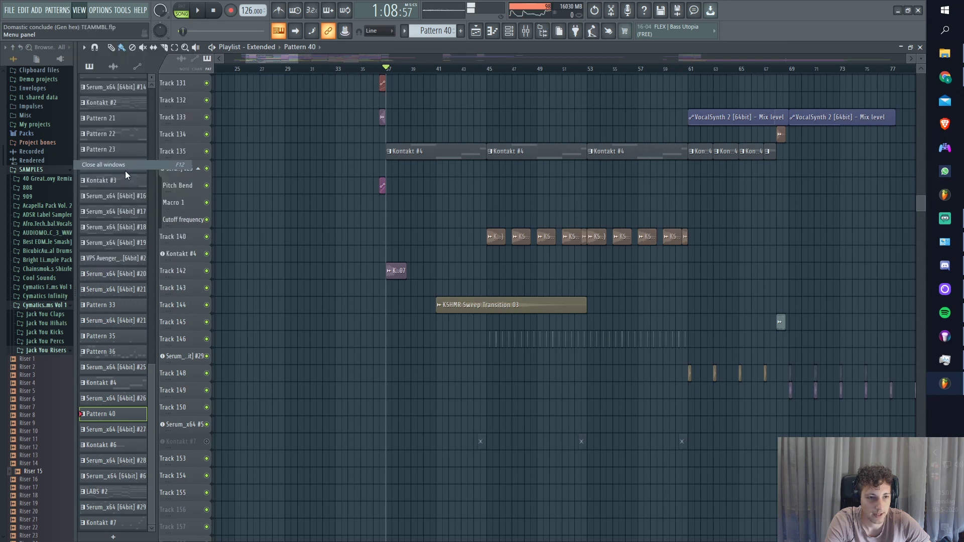
key("F5")
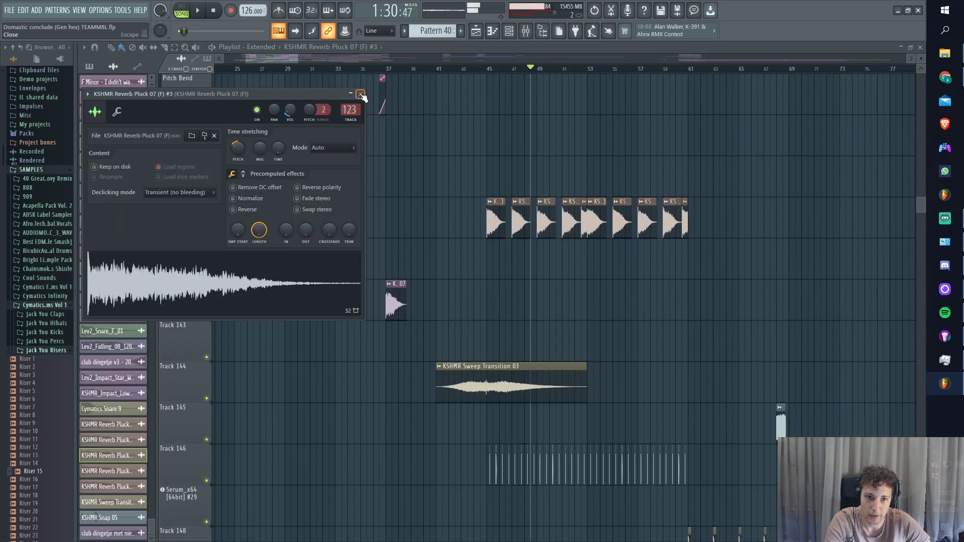
Close the KSHMR Reverb Pluck 07 (F) #3 sample settings and listen to the Track 140 plucks from bar 45.
scroll(523, 204, "up", 4)
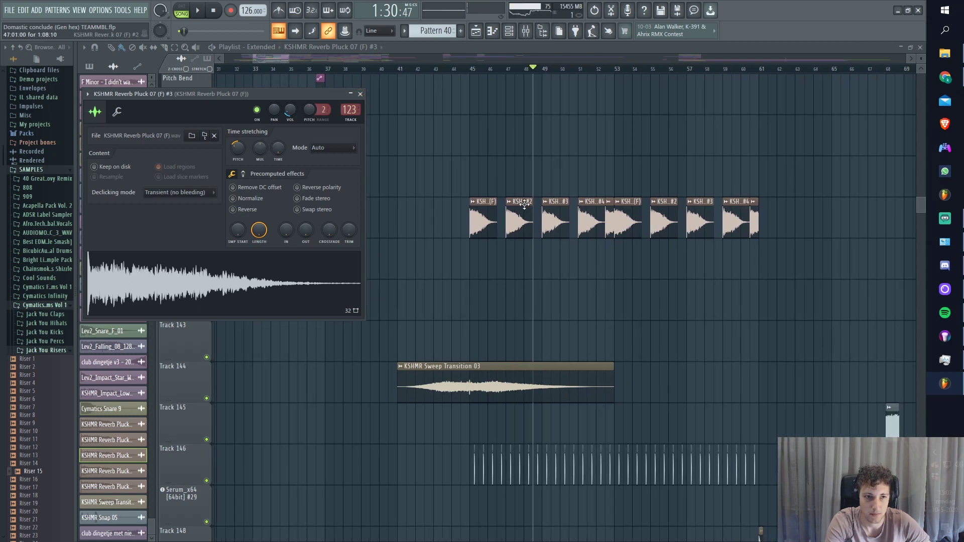
key("Escape")
left_click(460, 70)
key("space")
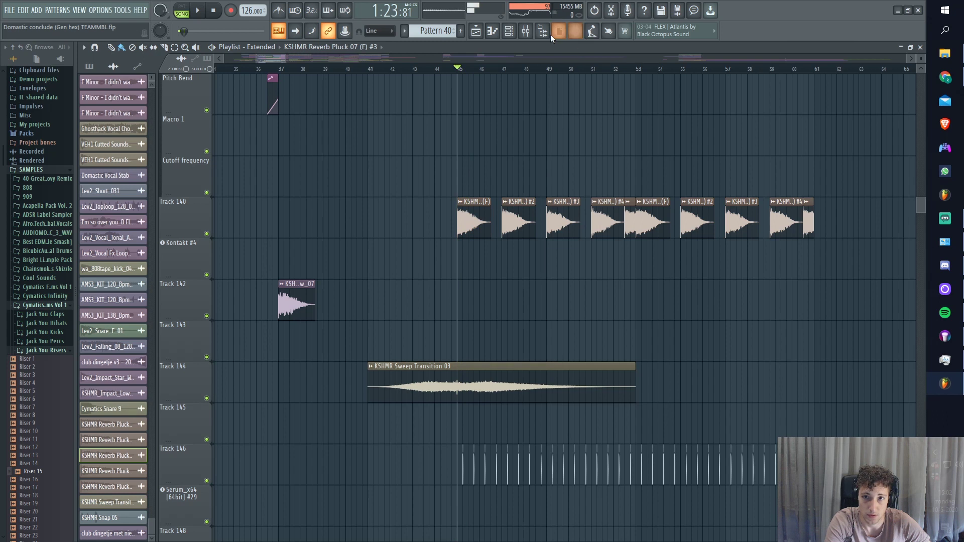
Open the mixer and inspect the PS22 Spread Stereo and FabFilter Pro-Q 3 effects on the KSHMR Reverb Pluck 07 (F) track.
left_click(525, 30)
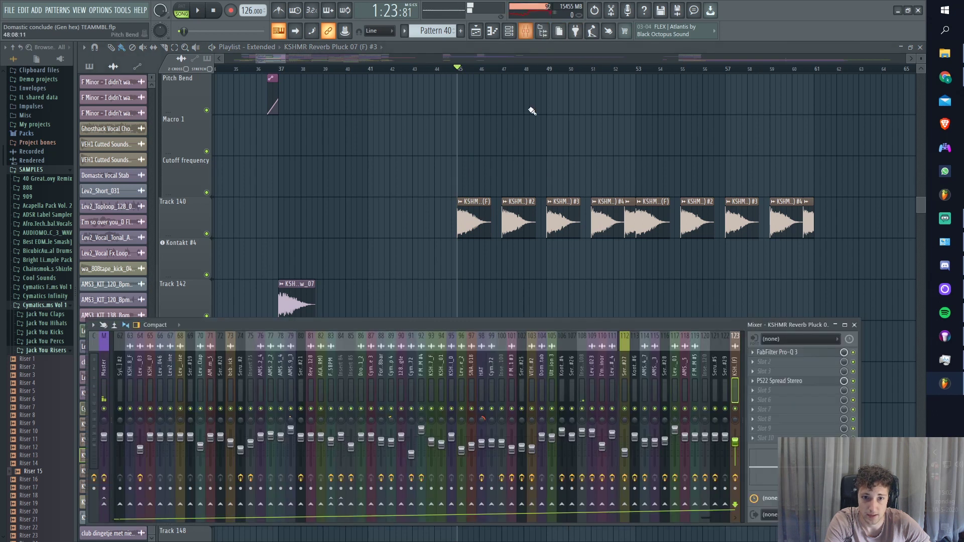
left_click(791, 383)
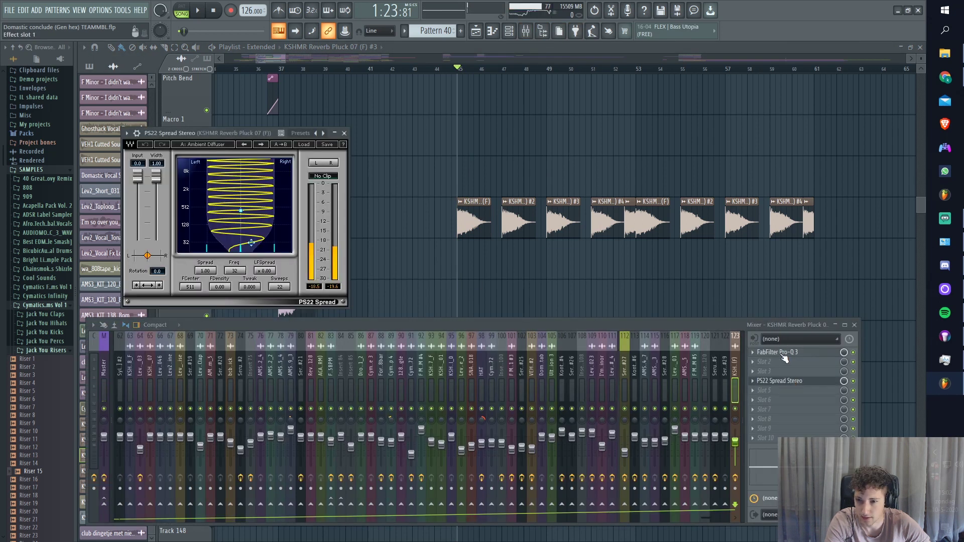
left_click(786, 353)
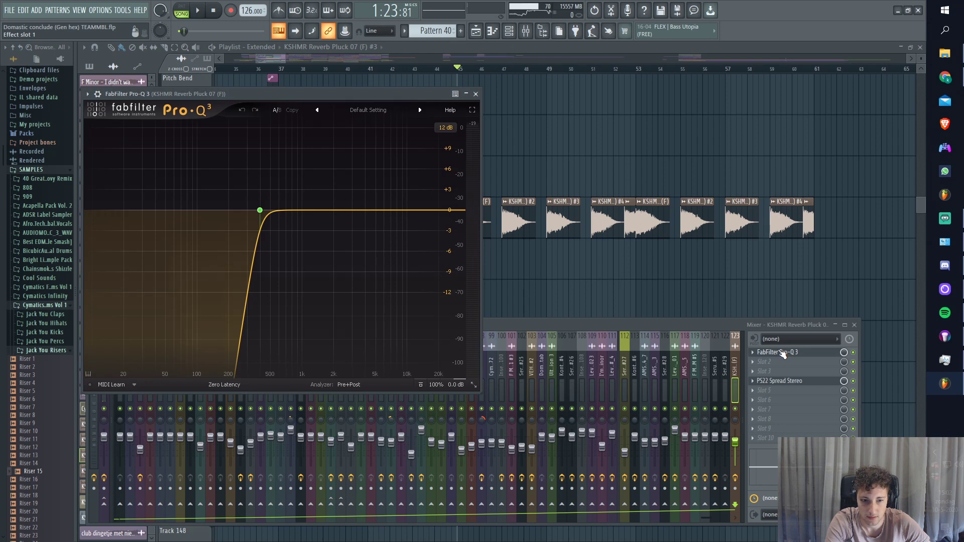
left_click(775, 354)
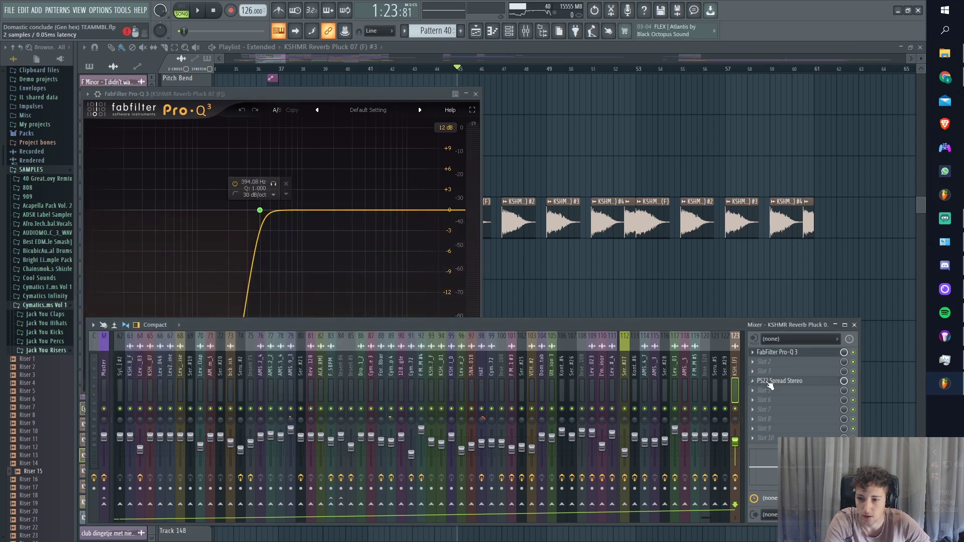
Inspect the PS22 Spread Stereo settings, close all plugin windows and listen from bar 45 while reviewing the playlist down to Track 146.
left_click(772, 381)
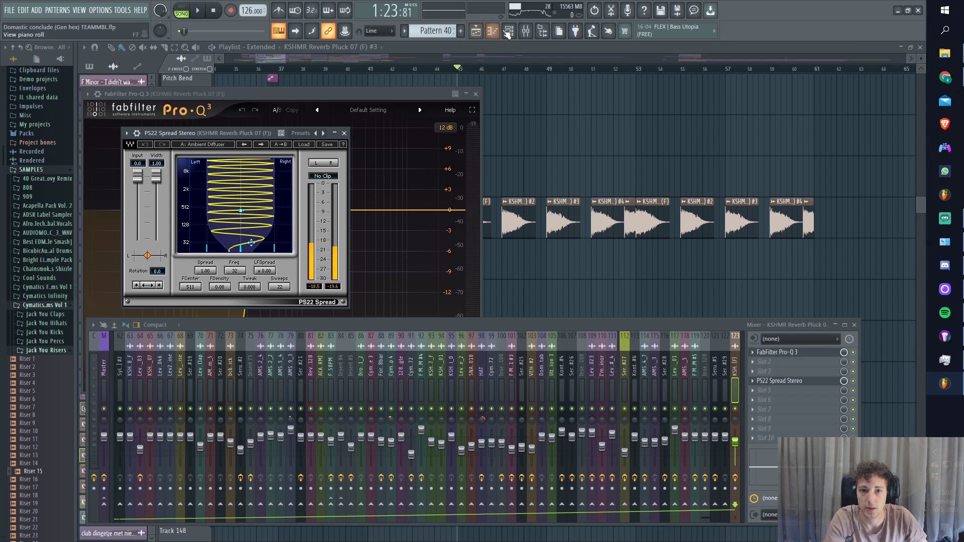
key("space")
key("F12")
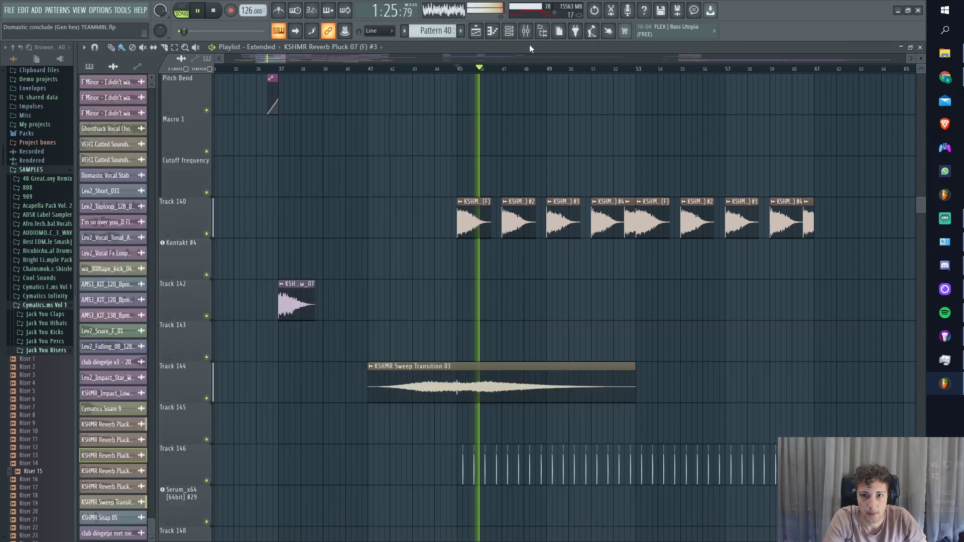
scroll(422, 172, "down", 1)
scroll(427, 201, "down", 3)
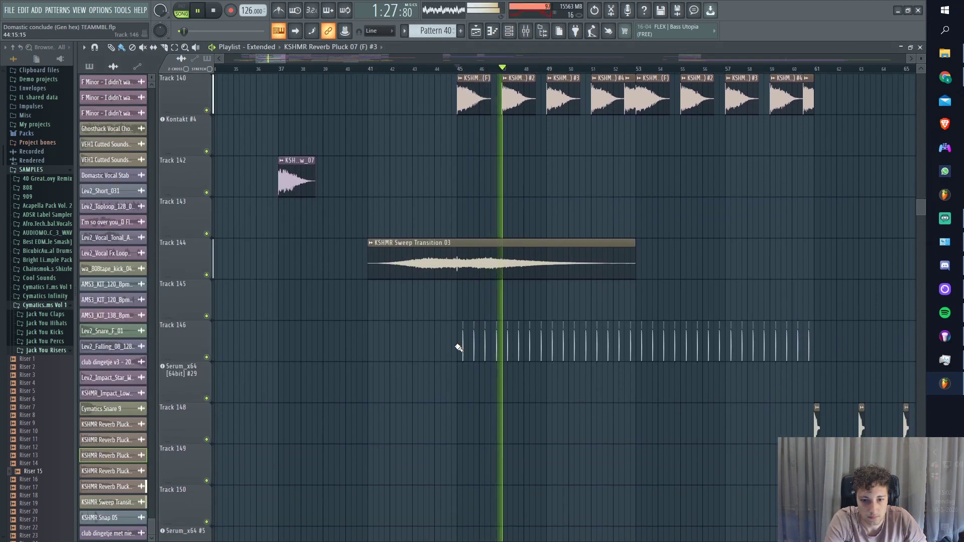
key("space")
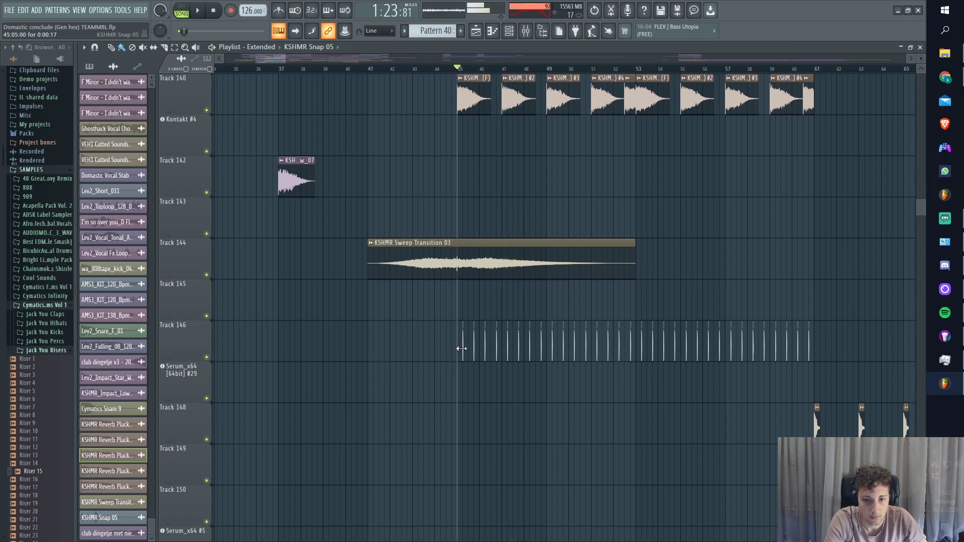
View the KSHMR Snap 05 sample settings from Track 146, close them and play the break from bar 45.
left_click(459, 349)
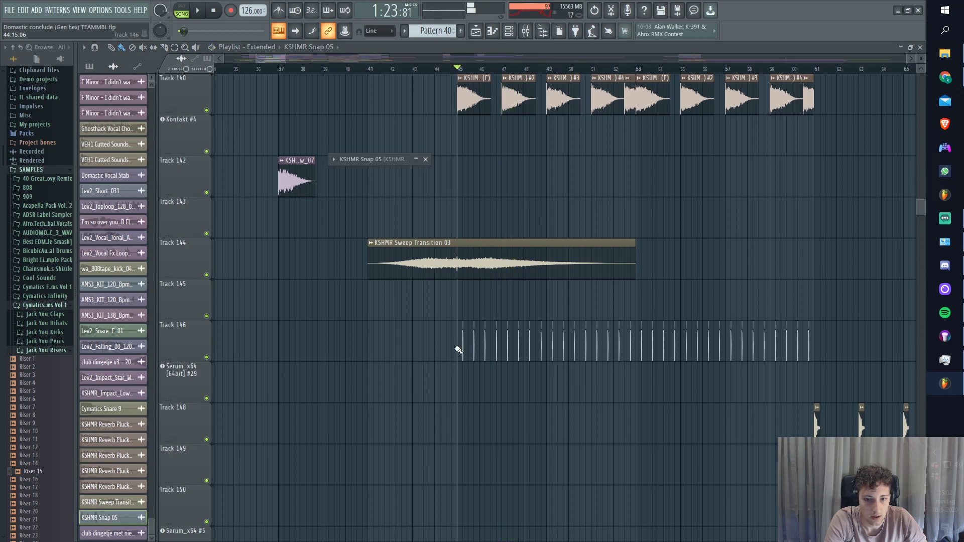
double_click(373, 162)
key("space")
left_click(275, 56)
Stop playback, inspect the AMS3_KIT_100_Bpm_2_2 loop's sample settings on Track 124 and close them.
scroll(390, 219, "up", 4)
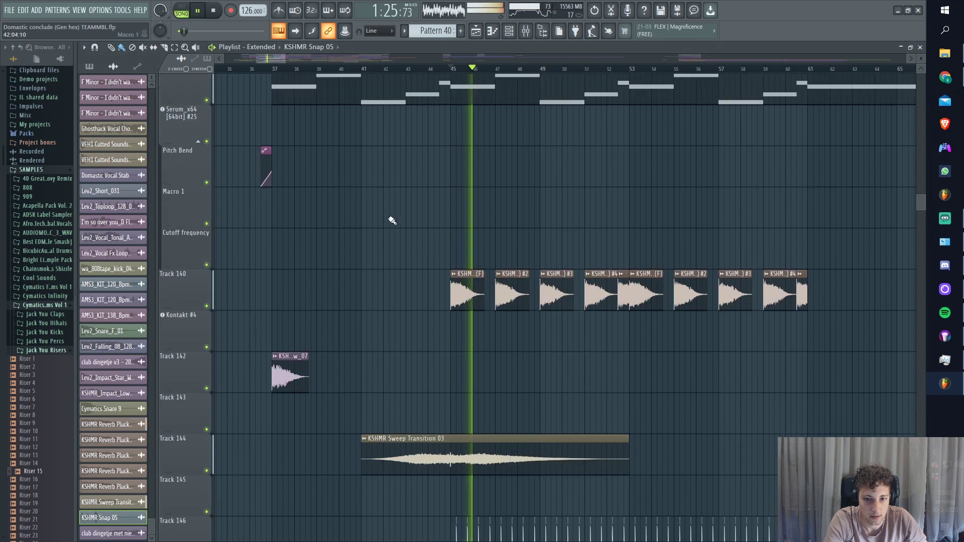
scroll(392, 219, "up", 10)
key("space")
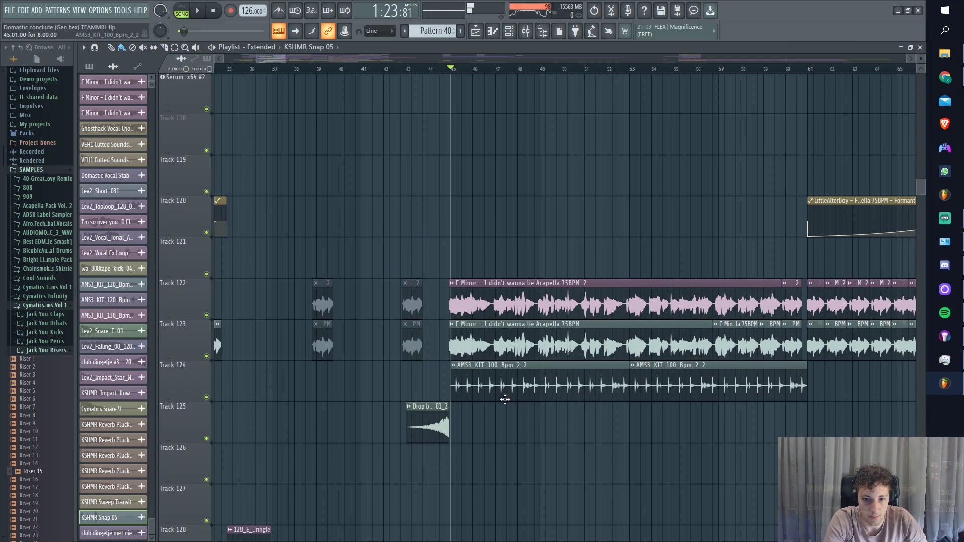
double_click(504, 395)
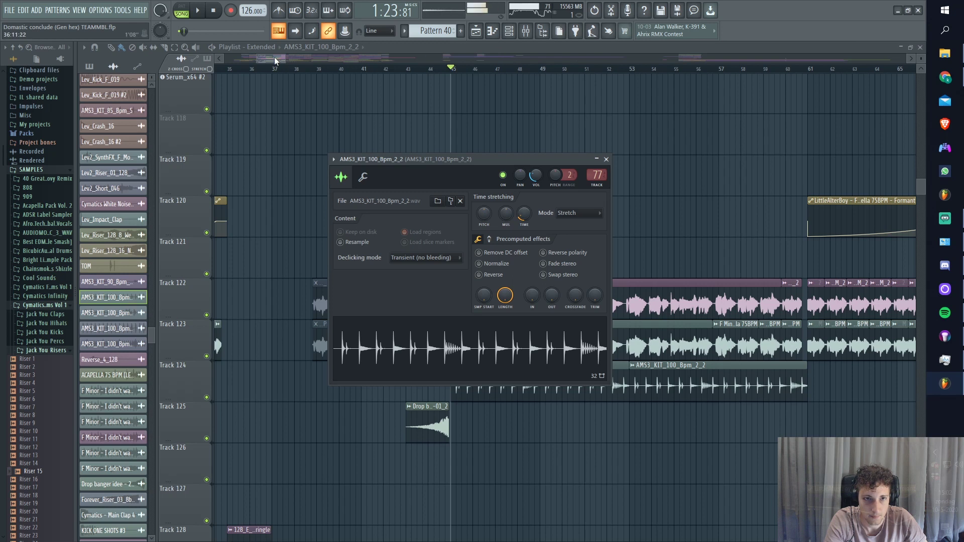
key("Escape")
Go to the build-up near bar 61 and listen to its opening around the Pattern 40 clips, then stop playback.
scroll(430, 155, "up", 15)
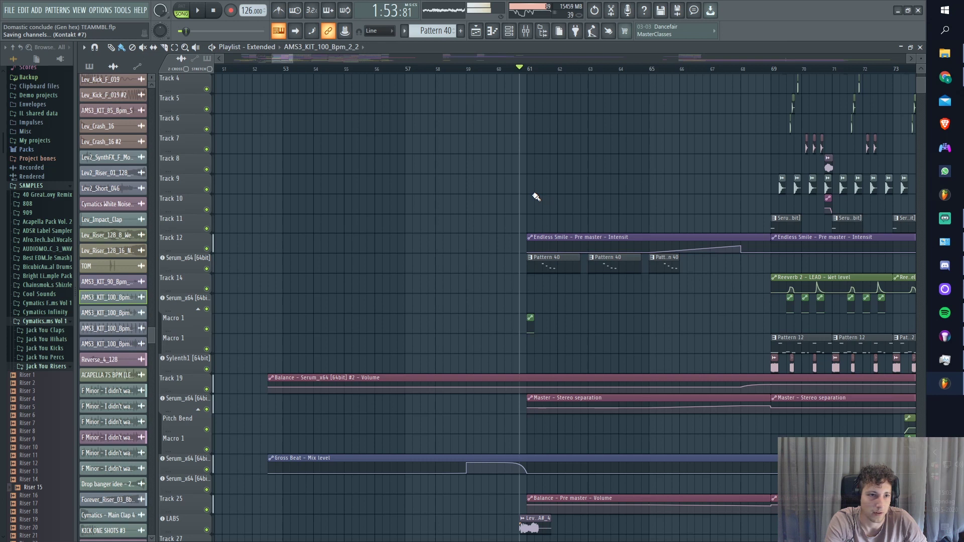
scroll(534, 197, "up", 3)
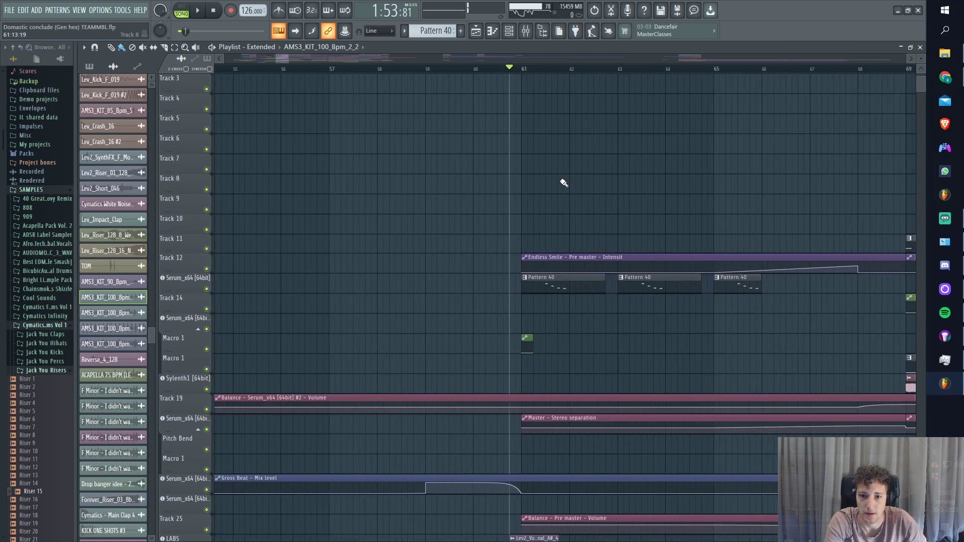
scroll(559, 181, "up", 1)
scroll(490, 171, "down", 3)
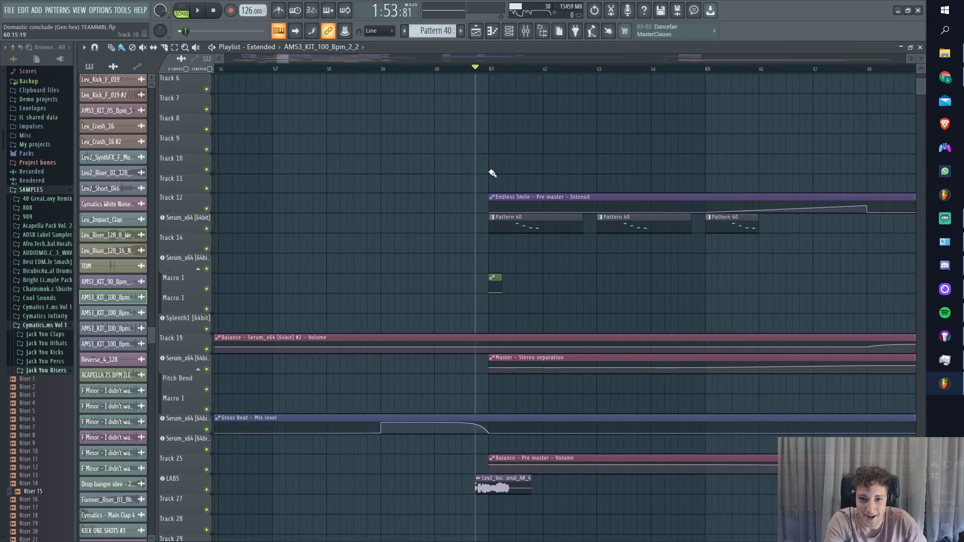
scroll(624, 189, "down", 3)
key("space")
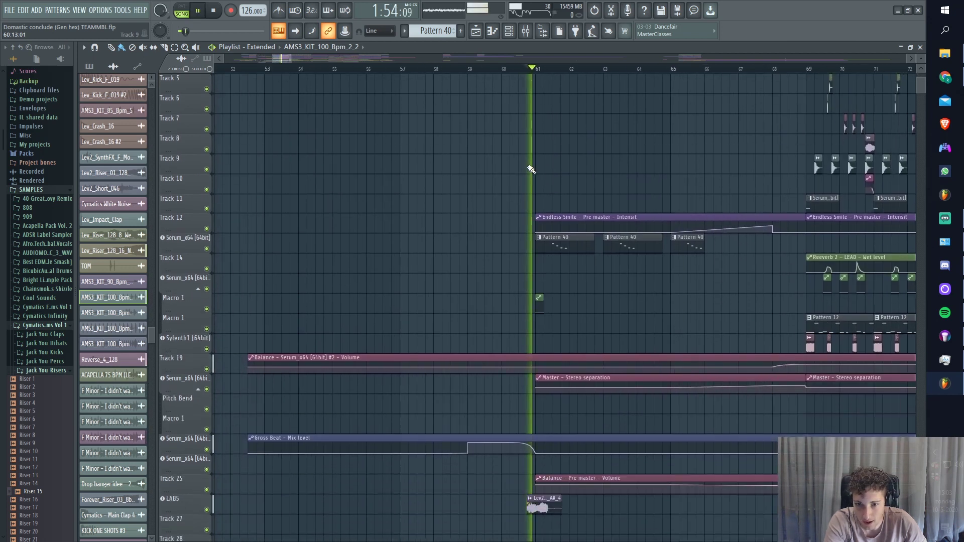
scroll(530, 169, "down", 3)
scroll(595, 160, "up", 2)
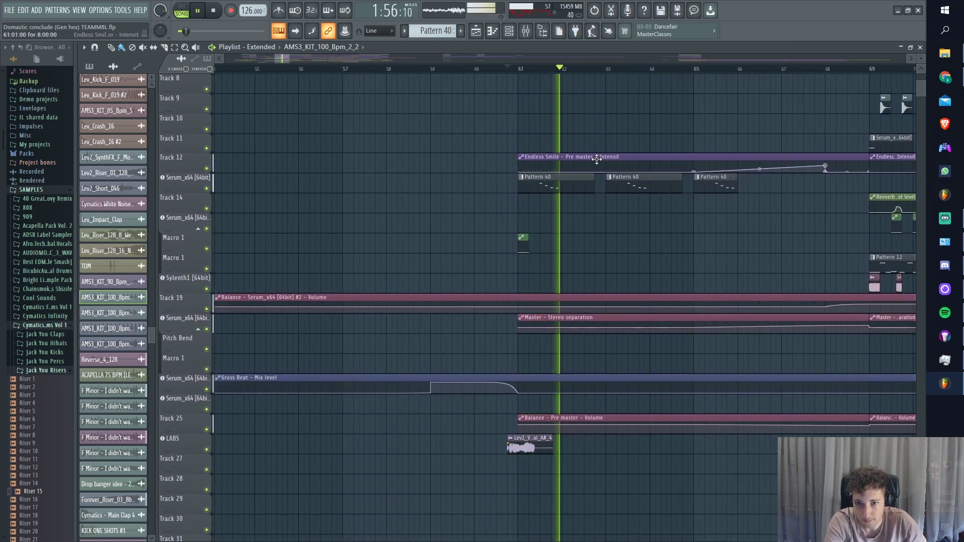
key("space")
Replay the build-up from just before bar 61 while reviewing the playlist from the KICK track down to the Track 42 snare patterns.
scroll(569, 293, "up", 7)
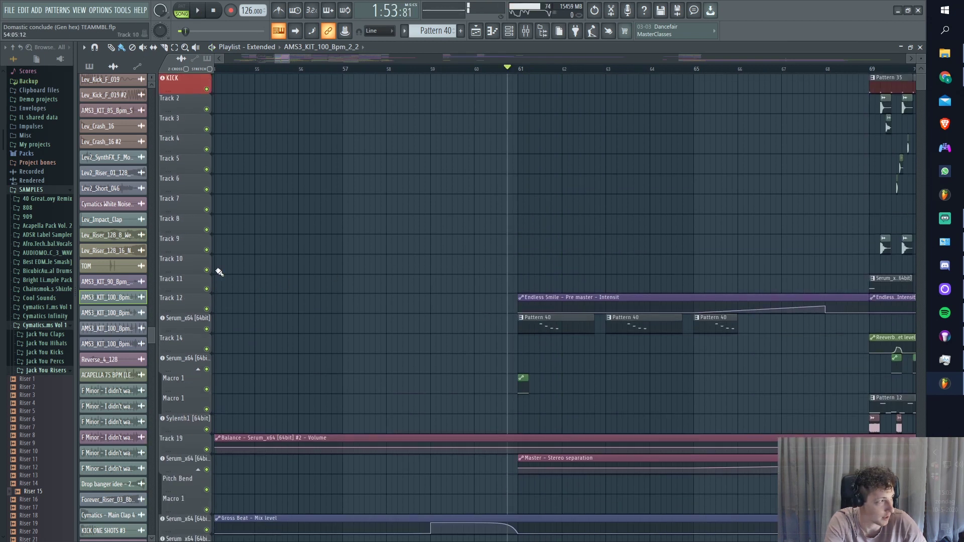
scroll(467, 301, "down", 7)
scroll(452, 248, "down", 2)
key("space")
scroll(530, 259, "down", 7)
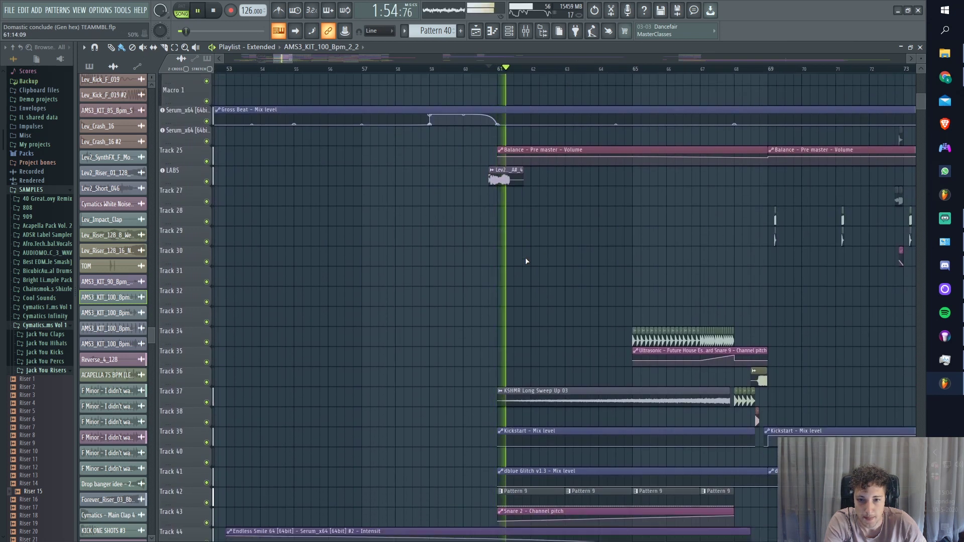
key("space")
scroll(506, 332, "up", 3)
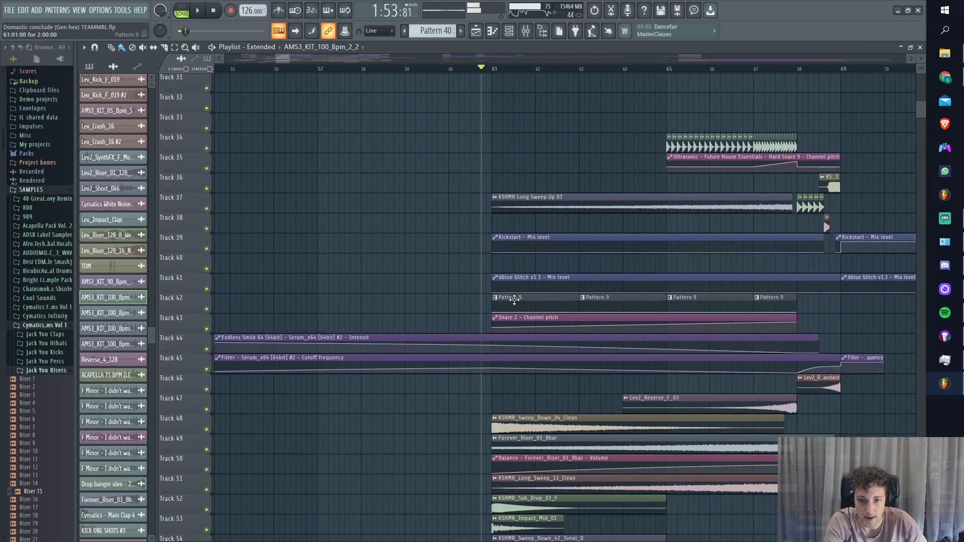
Inspect Pattern 9's Snare 2 notes in the piano roll and its sample settings, and return to the playlist alone.
double_click(502, 322)
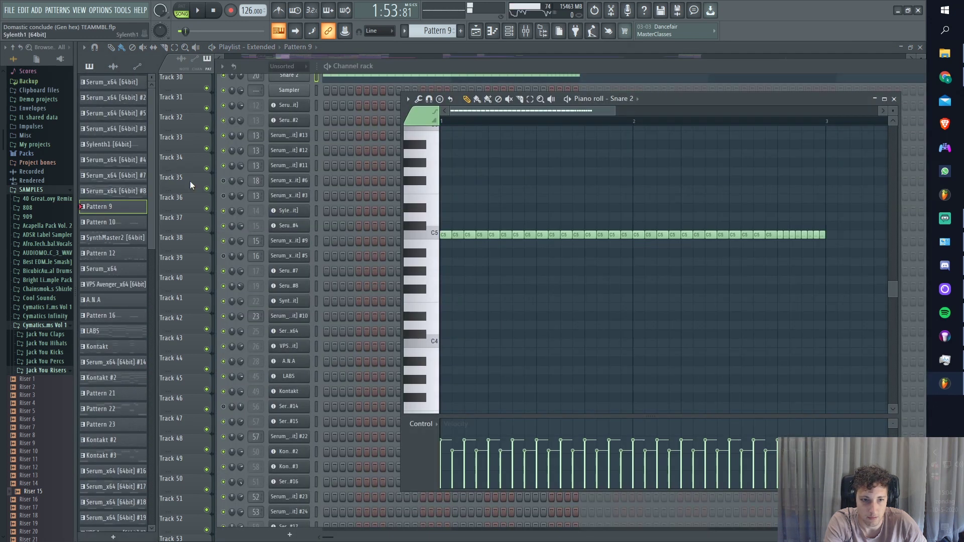
scroll(312, 103, "up", 1)
left_click(290, 91)
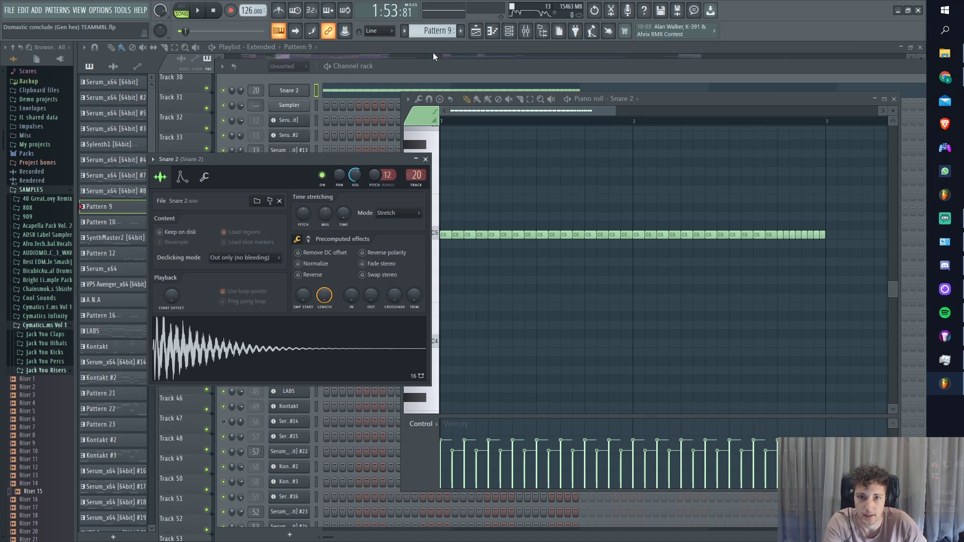
left_click(478, 31)
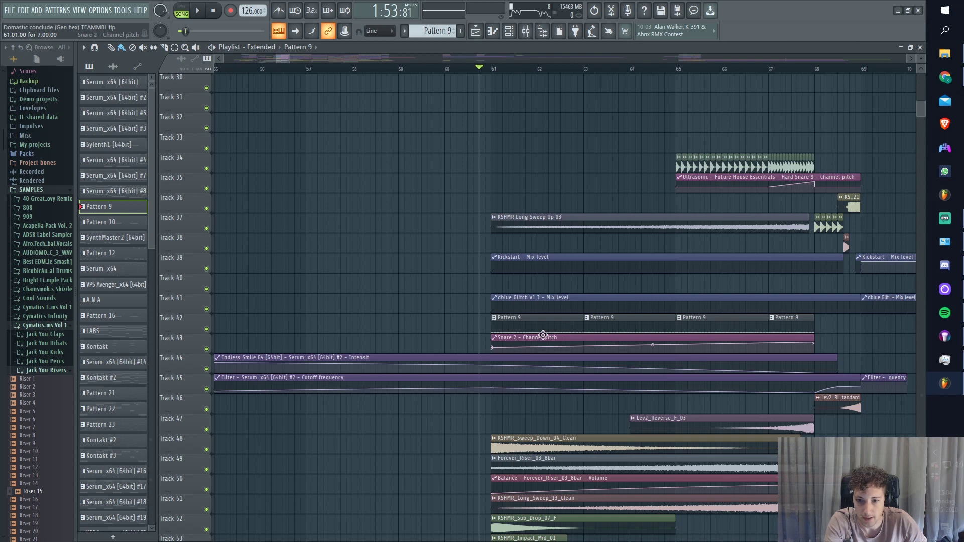
Play the build-up briefly and review the sweep, riser and impact layers on Tracks 46 to 54 and the automation clips below.
key("space")
scroll(522, 335, "down", 5)
key("space")
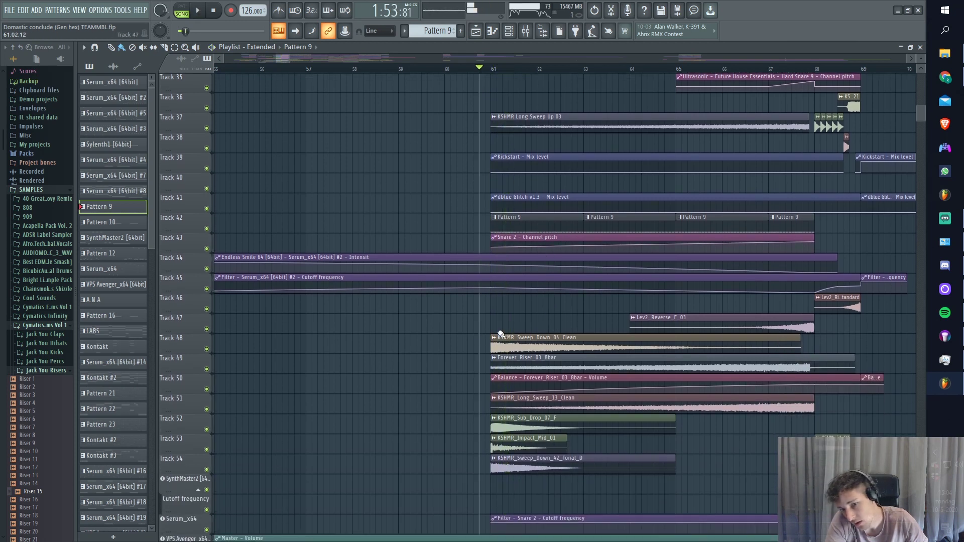
scroll(513, 345, "down", 2)
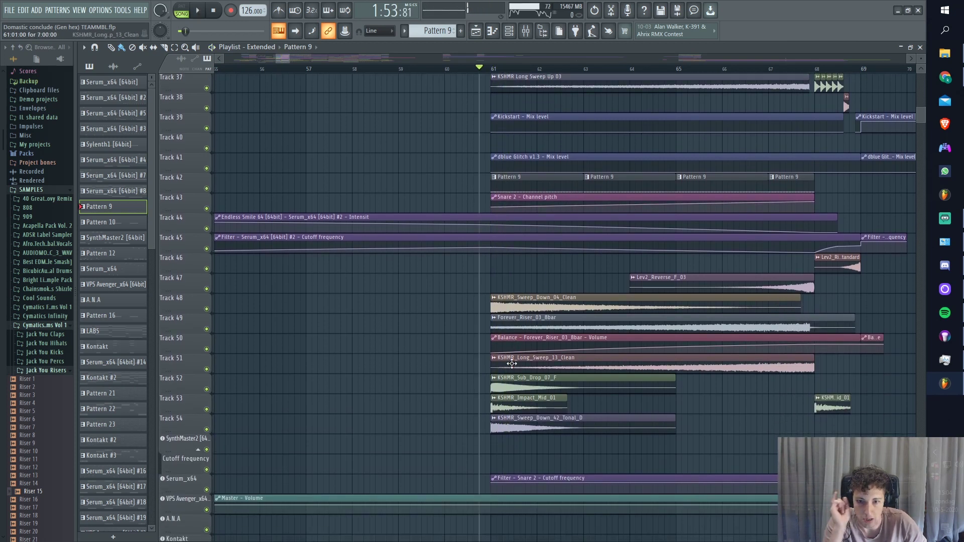
scroll(512, 363, "down", 2)
scroll(514, 365, "down", 5)
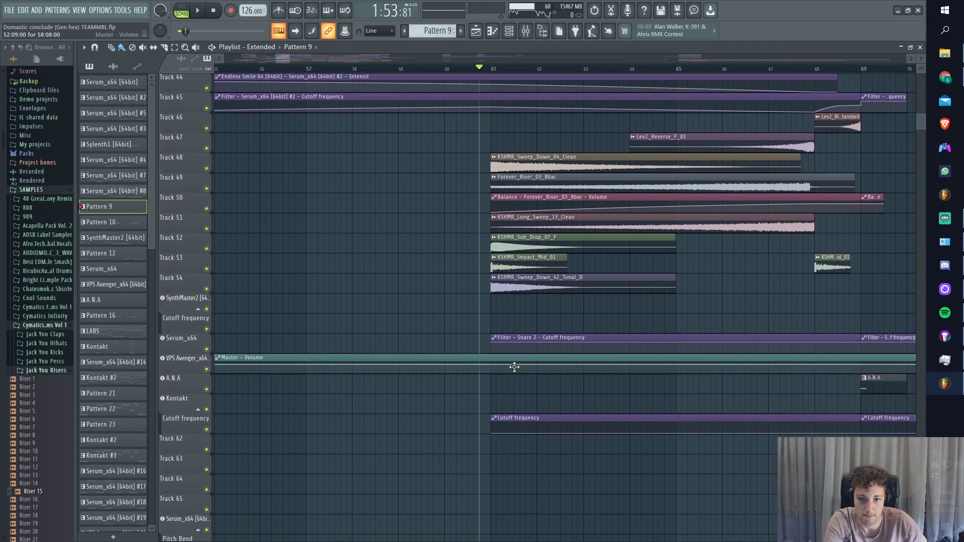
scroll(515, 369, "up", 3)
Listen to the build-up from just before bar 61 while reviewing the playlist back up to the Track 34 snare roll, then stop.
key("space")
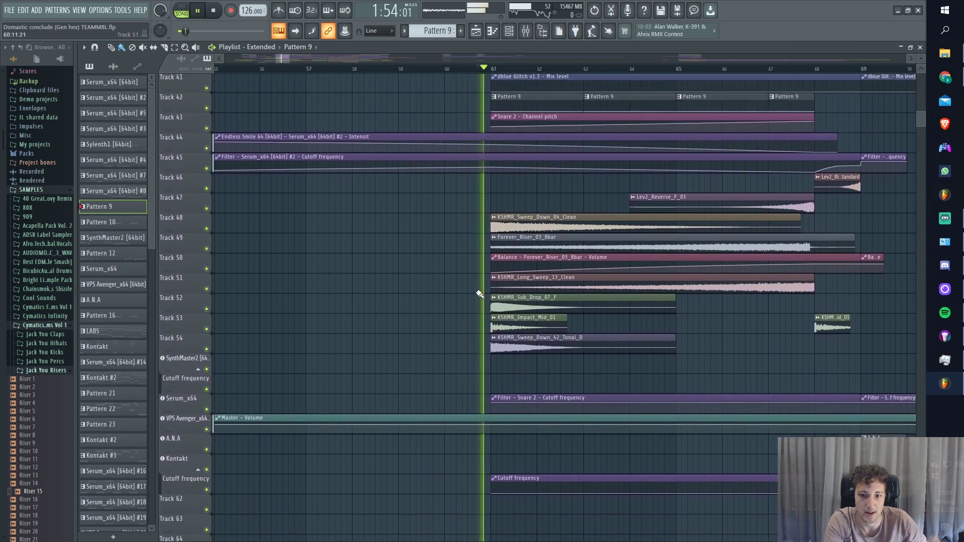
scroll(680, 265, "up", 3)
scroll(647, 276, "up", 5)
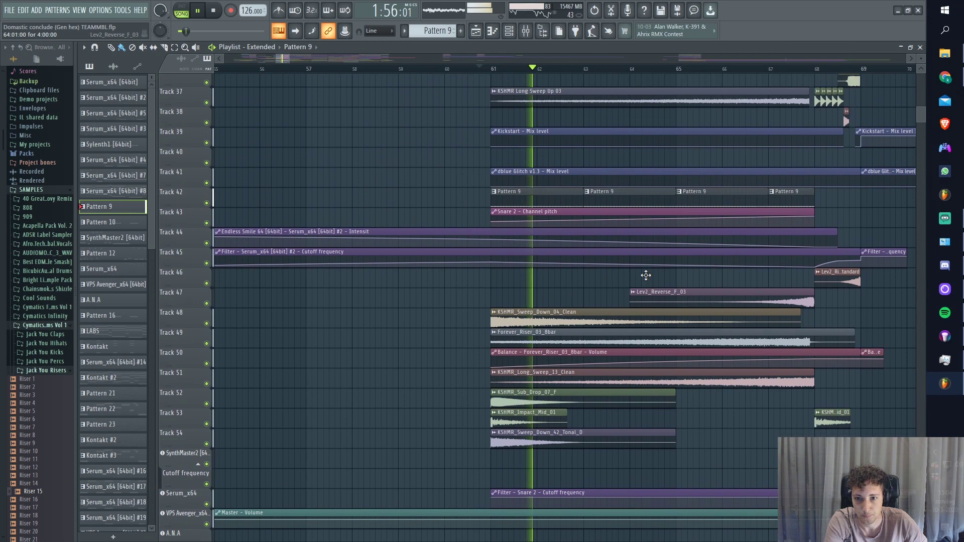
scroll(612, 286, "up", 6)
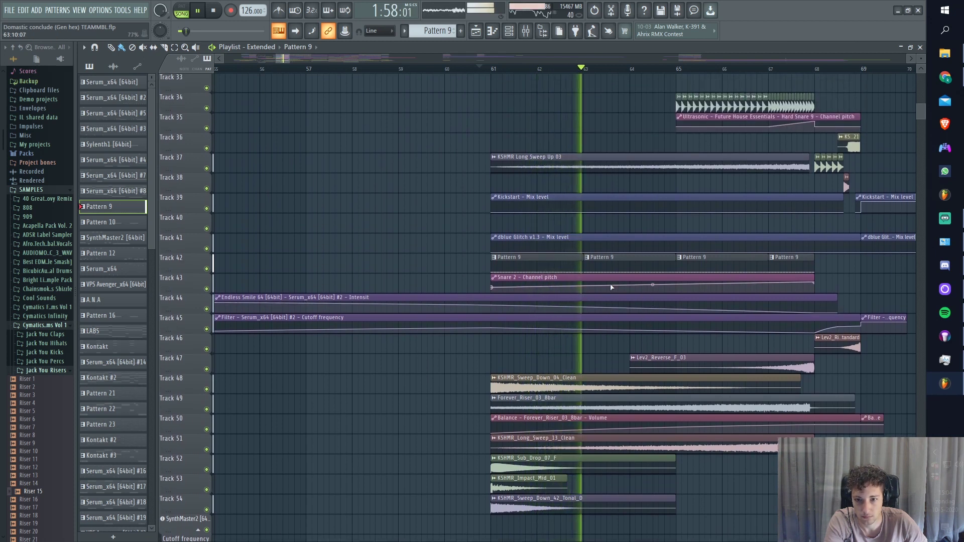
scroll(617, 284, "up", 1)
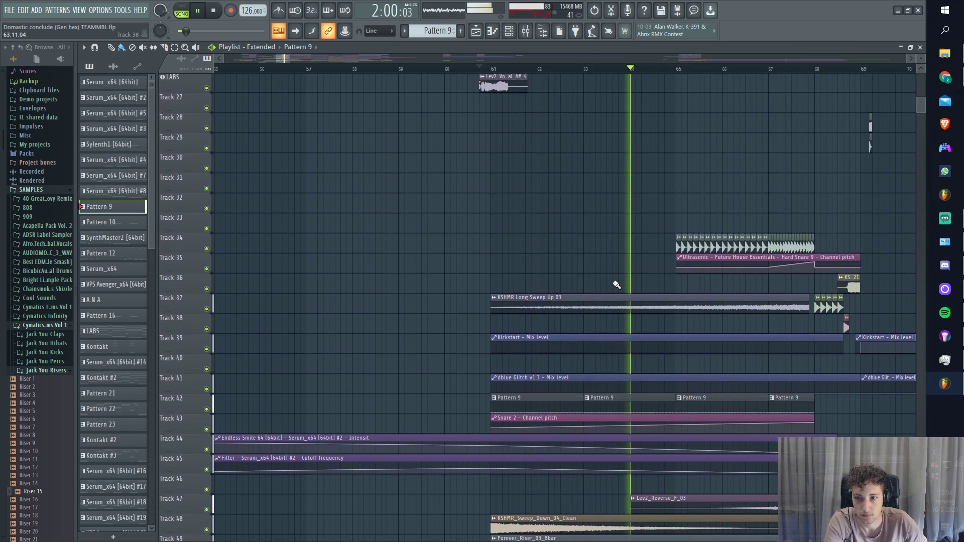
key("space")
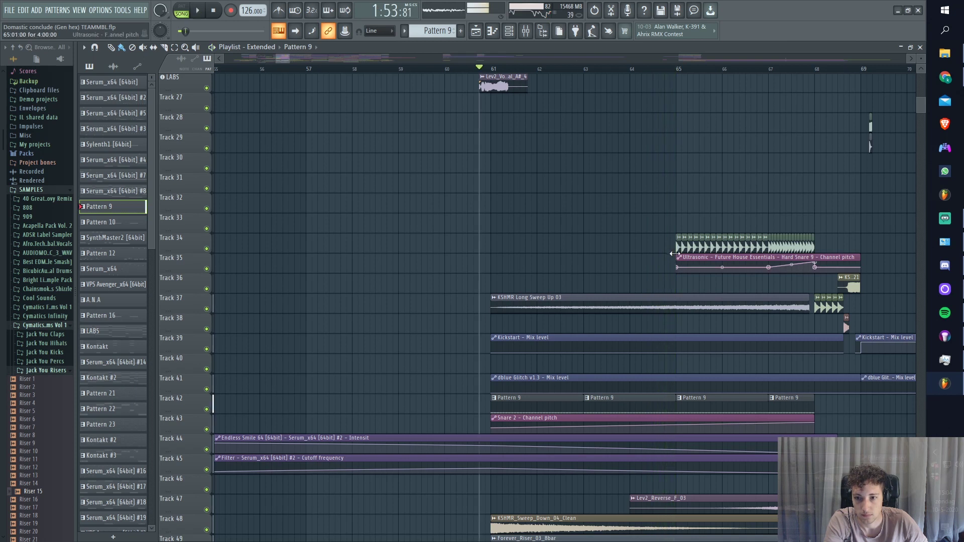
Listen to the Track 34 hard snare roll and its Track 35 channel pitch automation from bar 65, then stop playback.
left_click(677, 70)
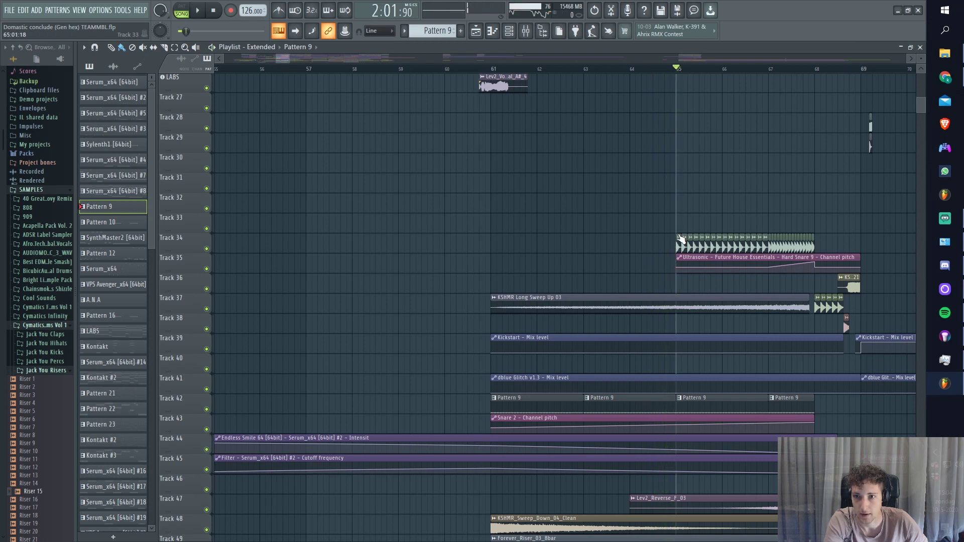
key("space")
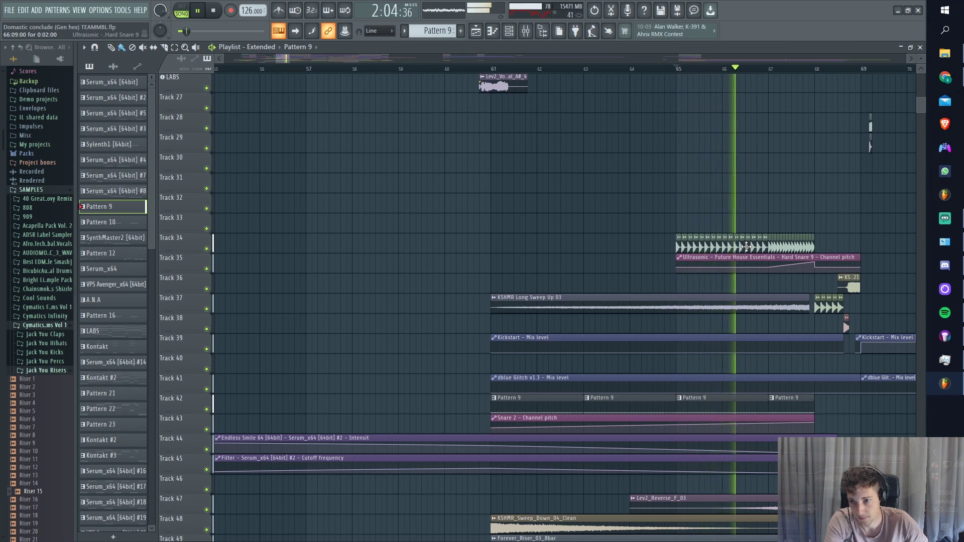
scroll(833, 229, "up", 5)
scroll(835, 243, "down", 5)
scroll(834, 243, "up", 4)
scroll(770, 305, "up", 3)
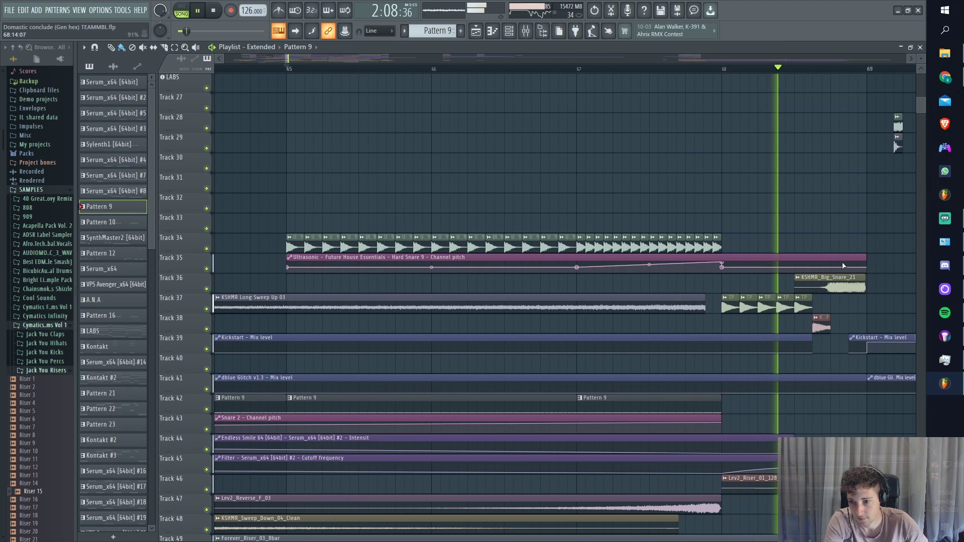
key("space")
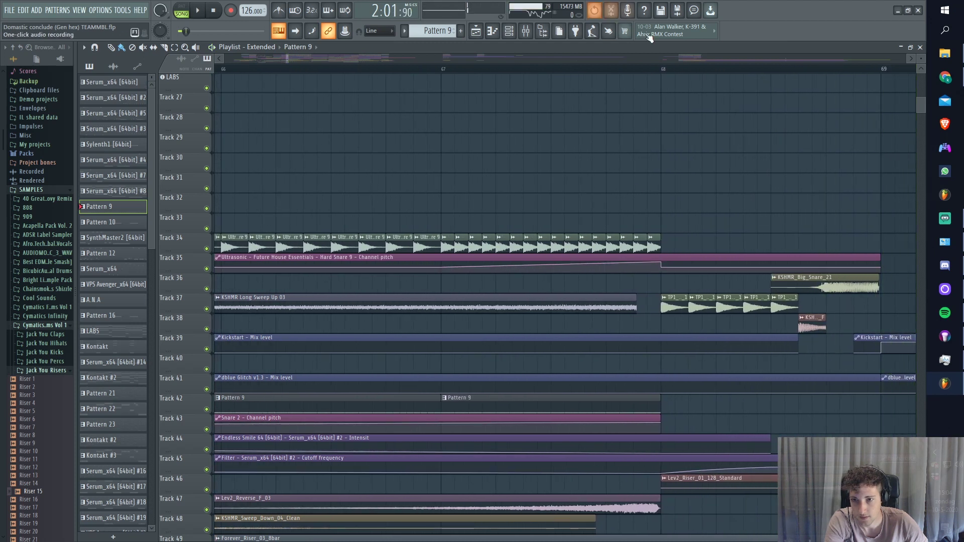
Inspect the TP1_1_146bpm_Vox_Hit sample on Track 37 at bar 68 and the FabFilter Pro-Q 3 on its mixer track.
left_click(662, 68)
left_click(676, 302)
double_click(675, 301)
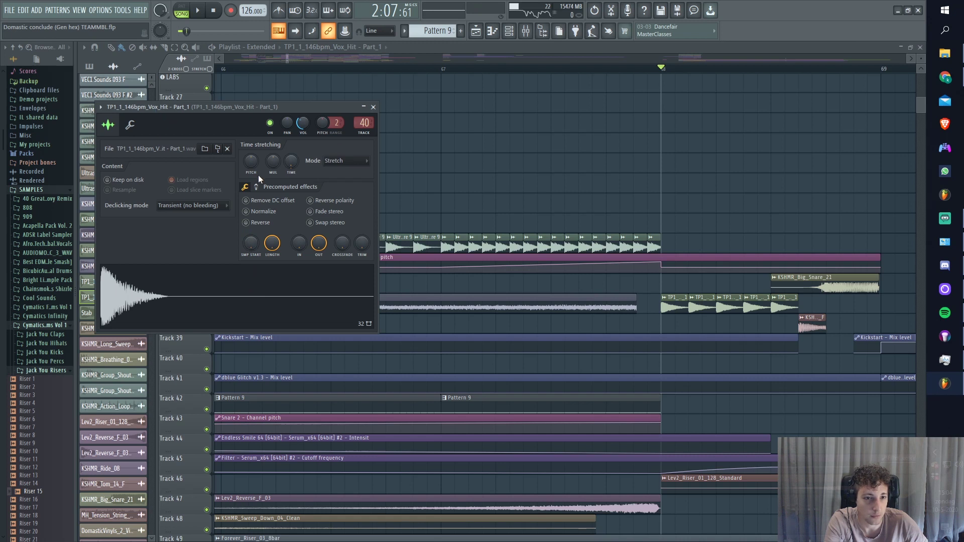
left_click(526, 32)
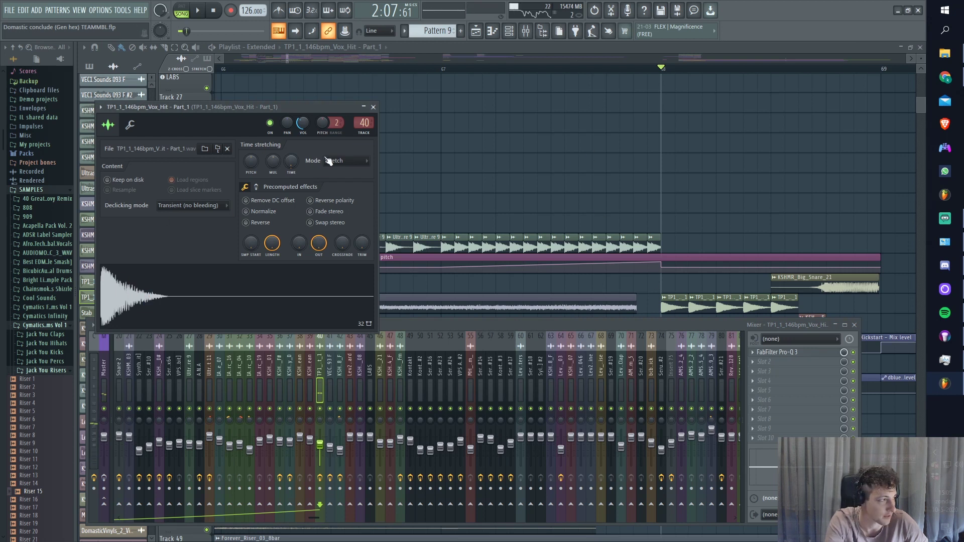
left_click(774, 353)
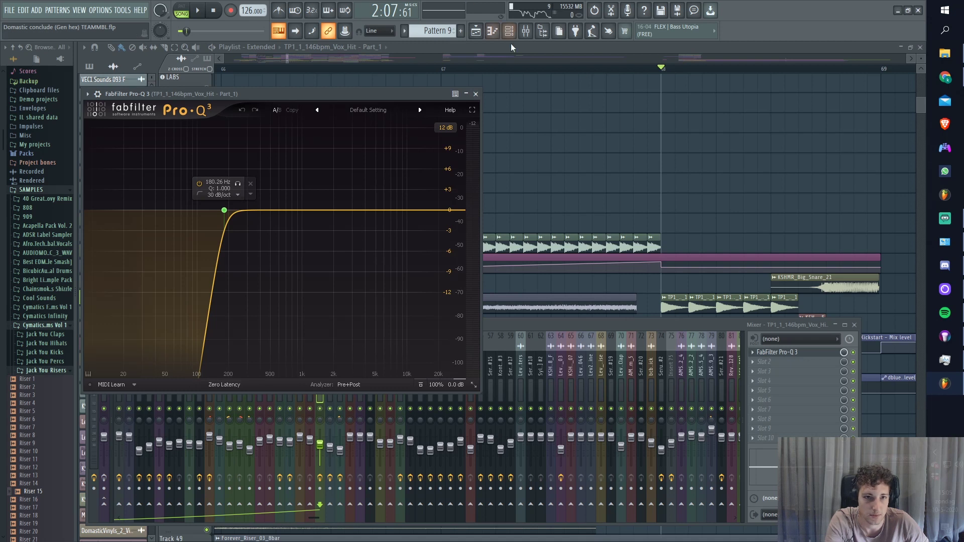
Play the last bars of the build-up through the vocal hits on Track 37, then stop playback around bar 68.
left_click(609, 70)
scroll(706, 182, "down", 2)
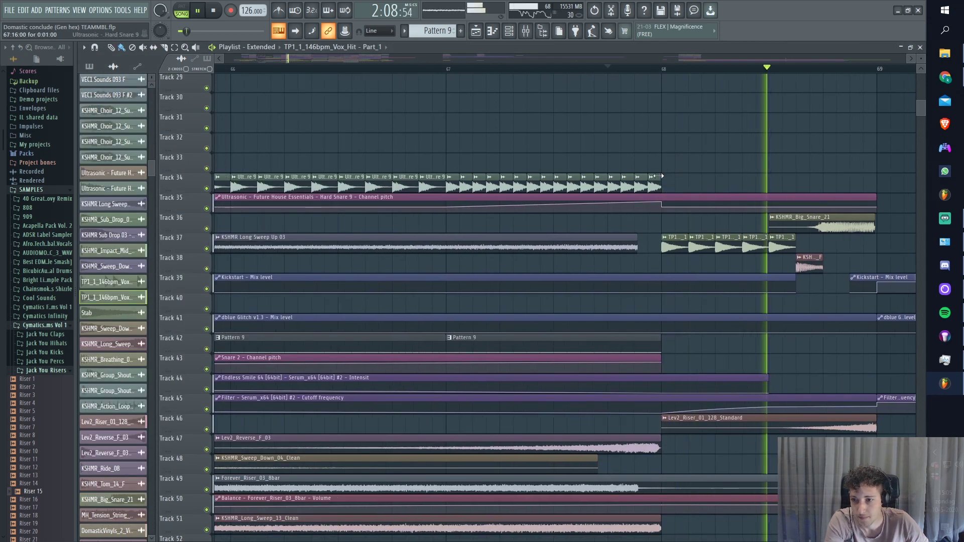
scroll(753, 226, "up", 1)
key("space")
scroll(721, 265, "down", 1)
scroll(723, 267, "up", 4)
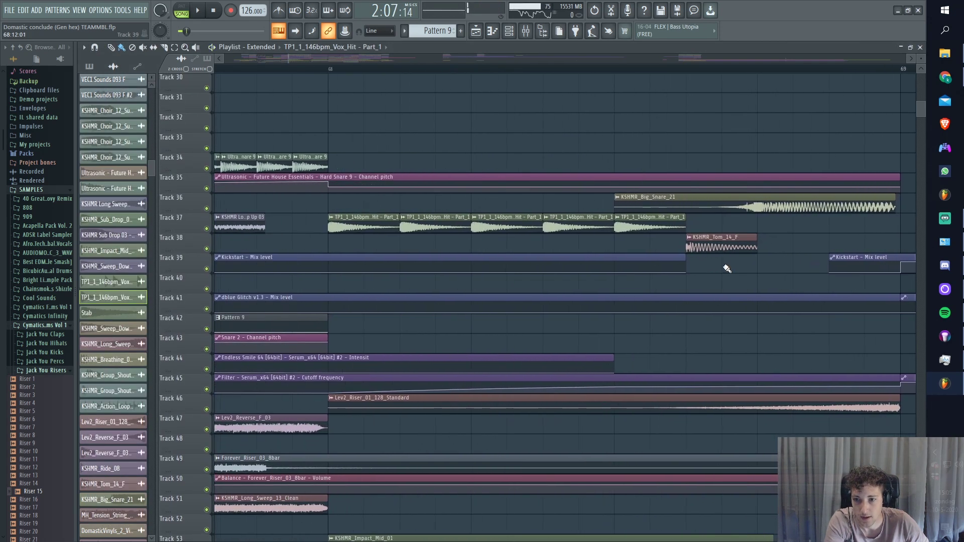
Inspect the KSHMR_Tom_14_F sample on Track 38 and the KSHMR_Big_Snare_21 sample on Track 36, then close the sampler window.
left_click(710, 245)
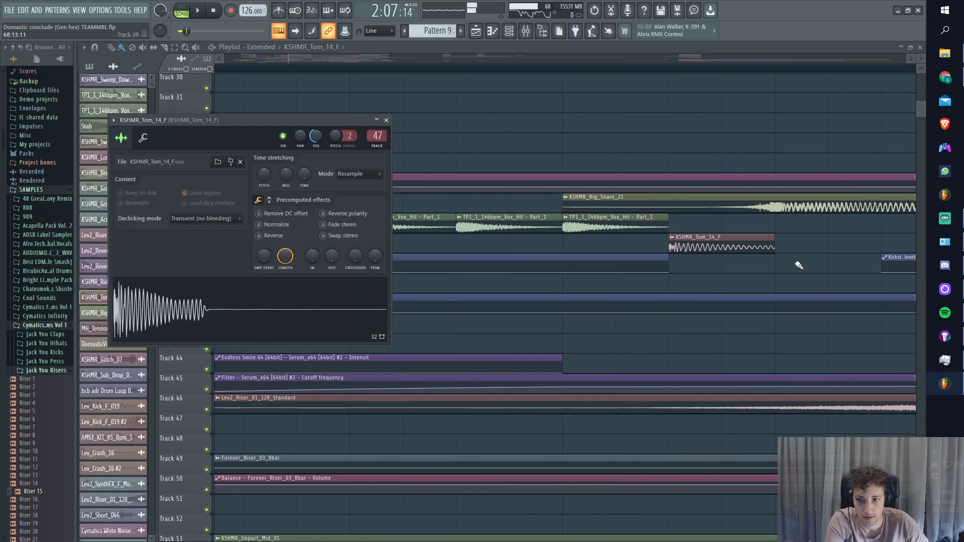
left_click(753, 208)
left_click(511, 135)
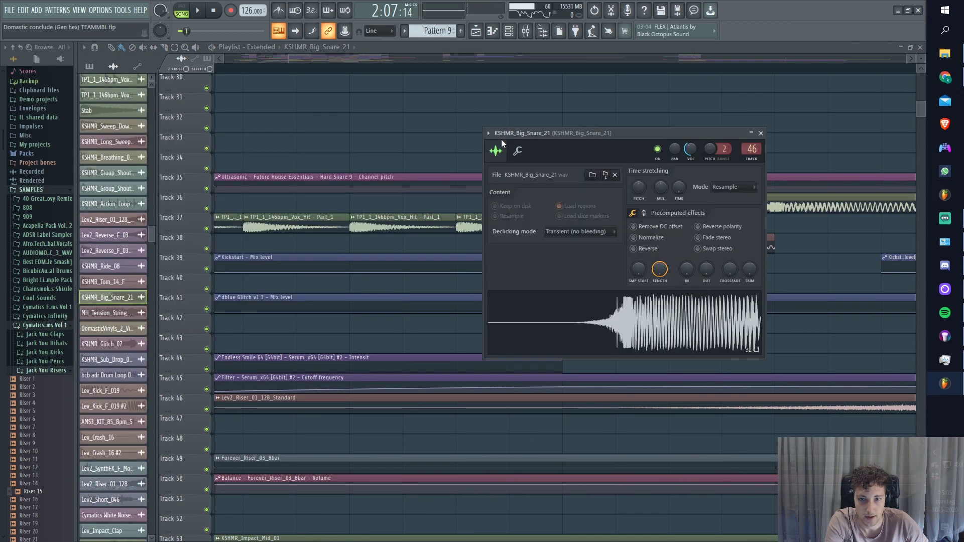
key("Escape")
Move the playback start to bar 68 and listen to the final fill leading out of the build-up.
scroll(357, 83, "down", 4)
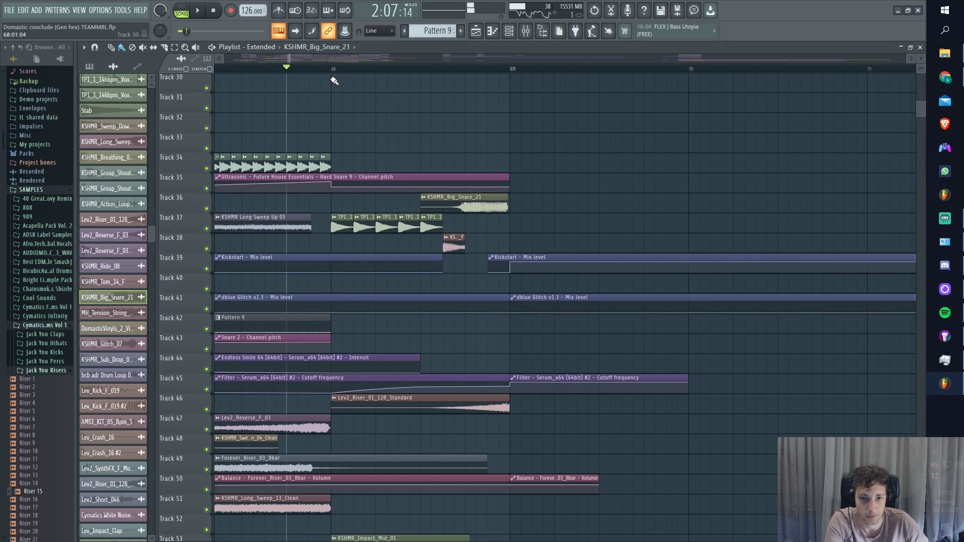
left_click(334, 70)
key("space")
Survey the whole playlist arrangement, then focus on the drop starting at bar 69 from the KICK track downward.
scroll(380, 133, "down", 4)
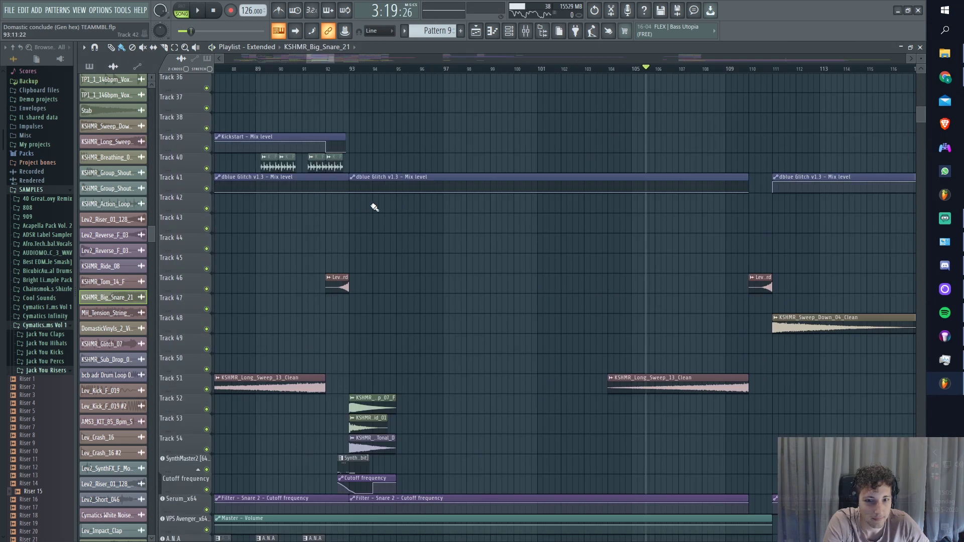
scroll(489, 211, "down", 4)
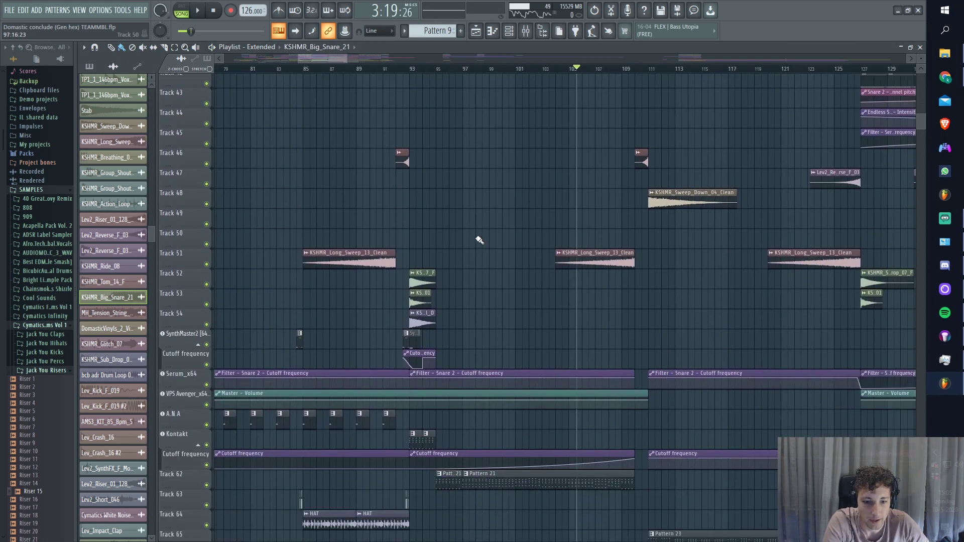
scroll(419, 260, "up", 12)
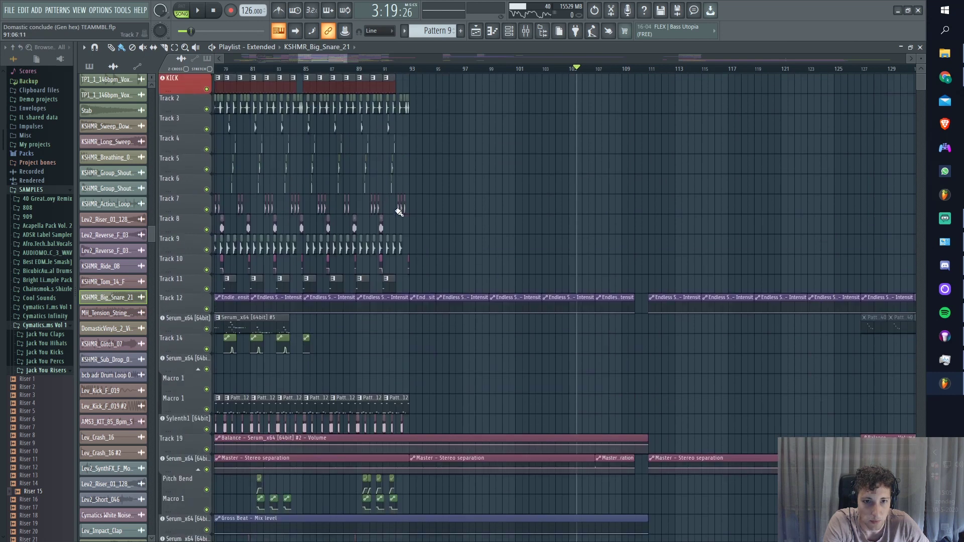
scroll(534, 219, "down", 2)
scroll(535, 219, "down", 5)
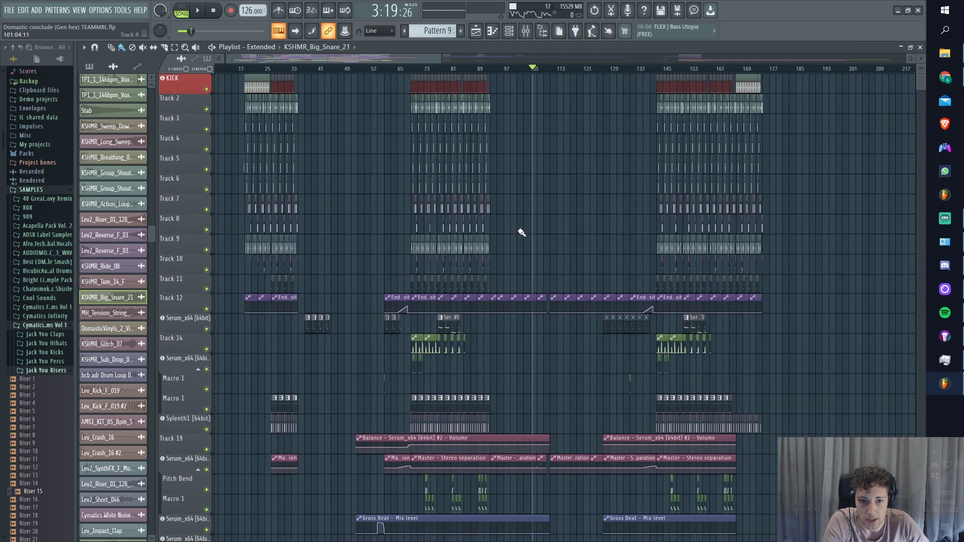
scroll(405, 219, "up", 8)
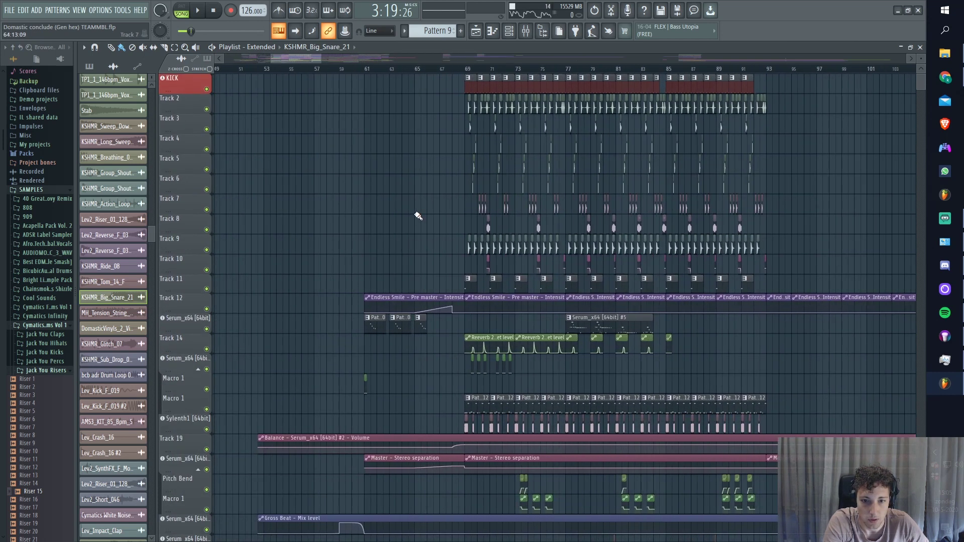
scroll(426, 215, "up", 2)
scroll(518, 76, "up", 2)
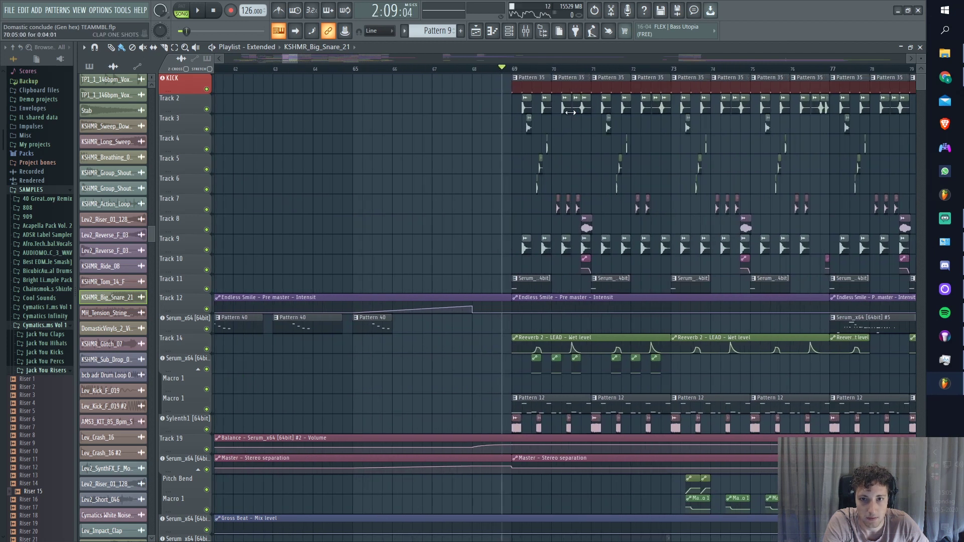
Open the kick notes of Pattern 35 and move the piano roll aside to locate the kick channel in the channel rack.
double_click(521, 91)
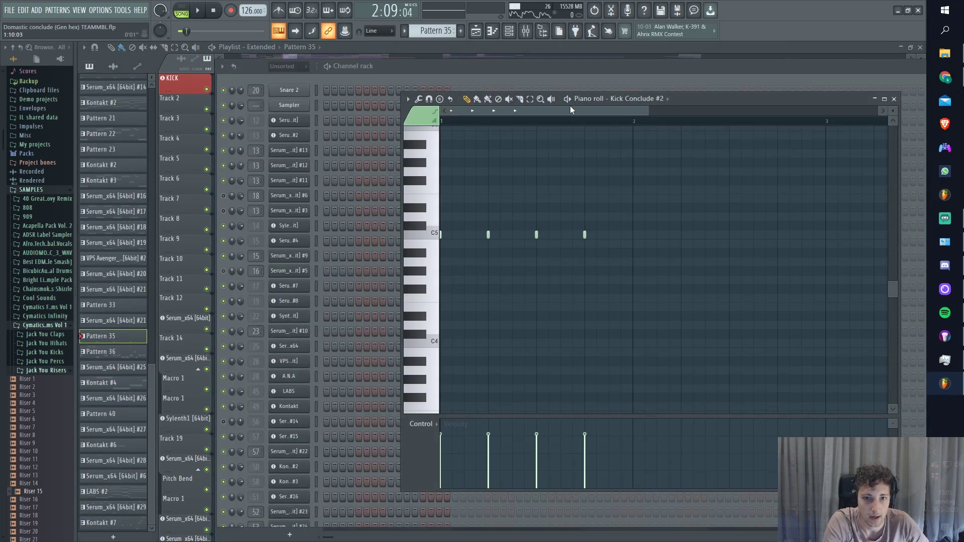
left_click_drag(691, 99, 907, 149)
scroll(466, 255, "down", 8)
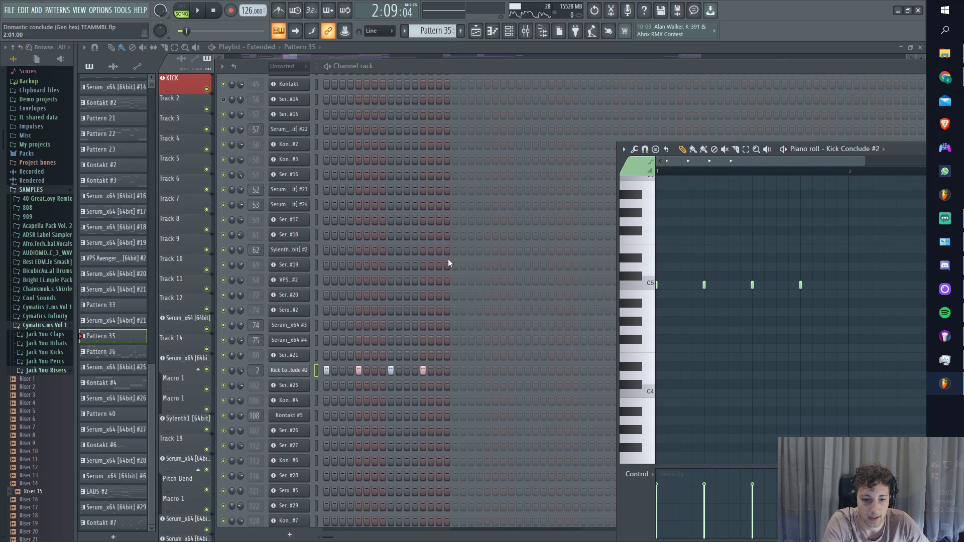
Inspect the Kick Conclude #2 sampler and the FabFilter Pro-Q 3 on the KICK mixer track while playing the drop, then stop.
left_click(285, 365)
left_click_drag(264, 329, 296, 174)
left_click(290, 356)
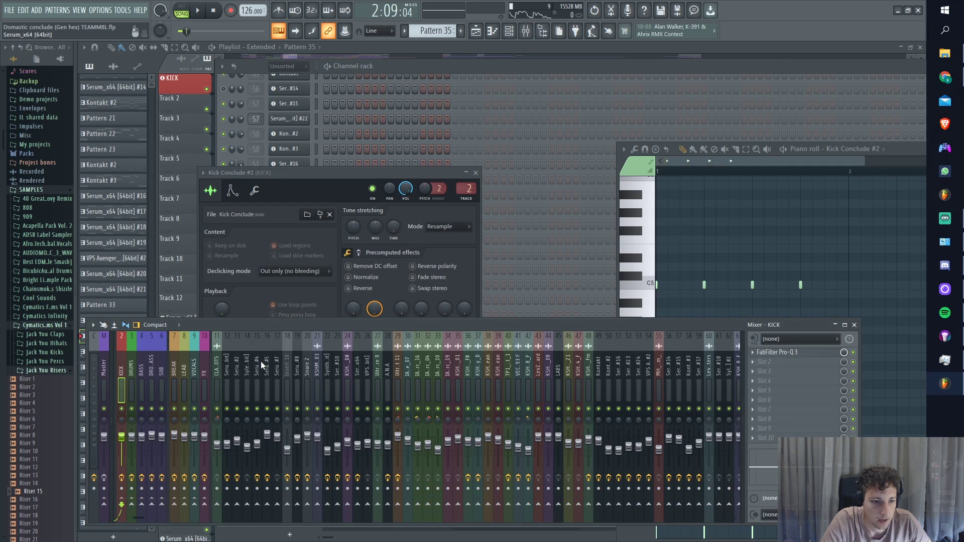
left_click(792, 353)
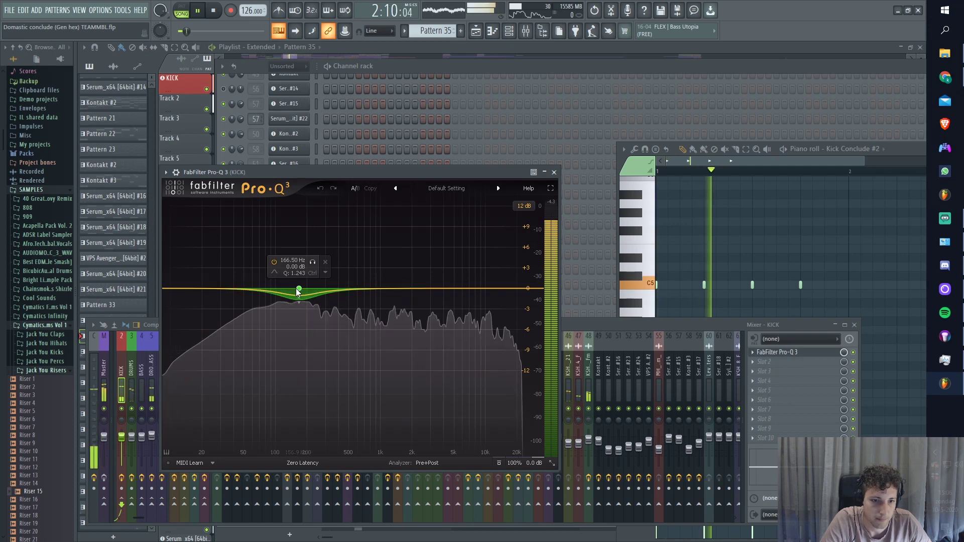
key("space")
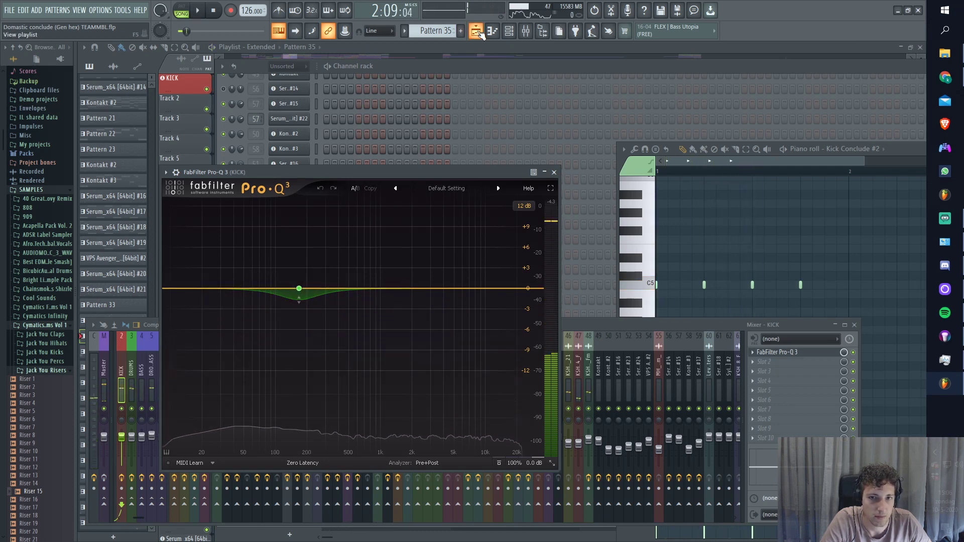
Return to the playlist, solo the Track 2 claps and listen to them from just before bar 69, then stop.
left_click(477, 31)
key("space")
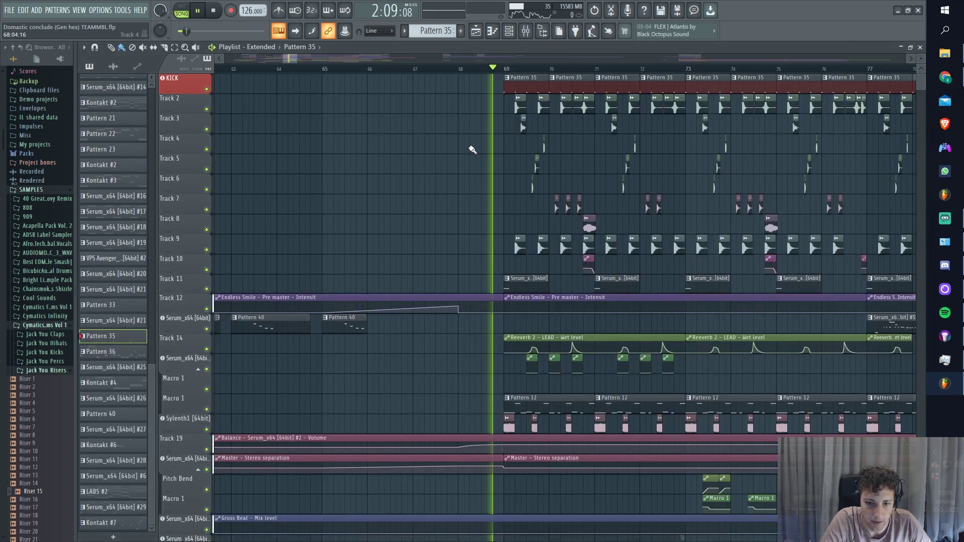
key("space")
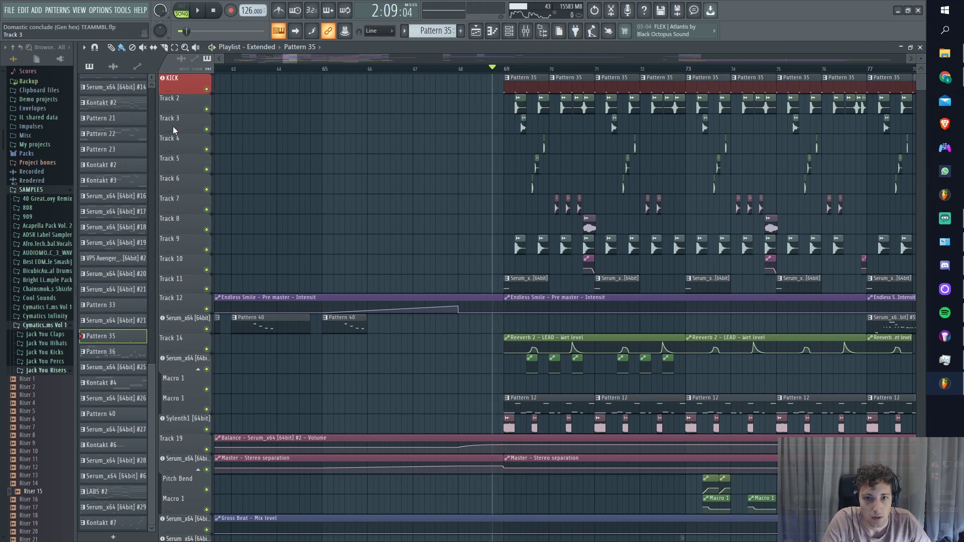
right_click(206, 109)
key("space")
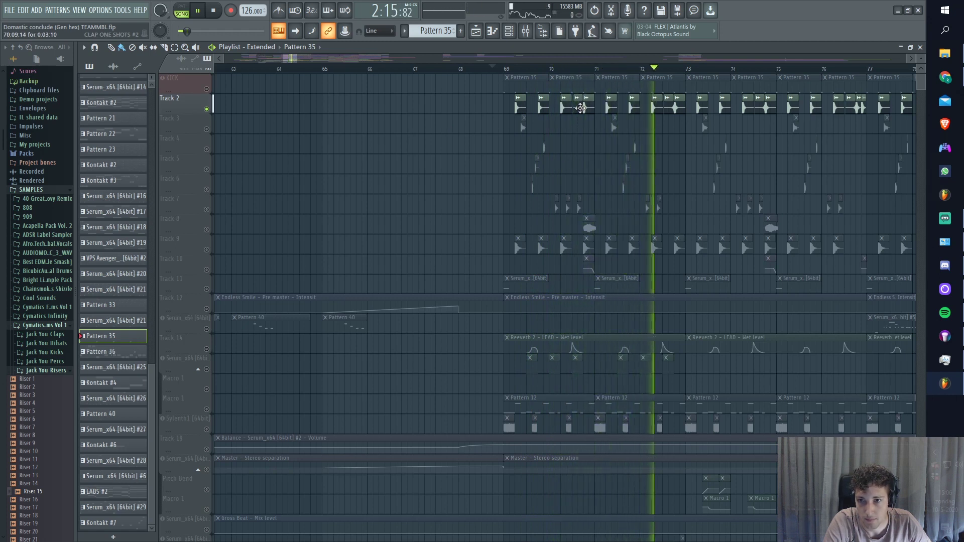
key("space")
Unmute the Track 9 main clap plus Tracks 3 and 4, playing the layers together with the Track 2 claps.
left_click(206, 250)
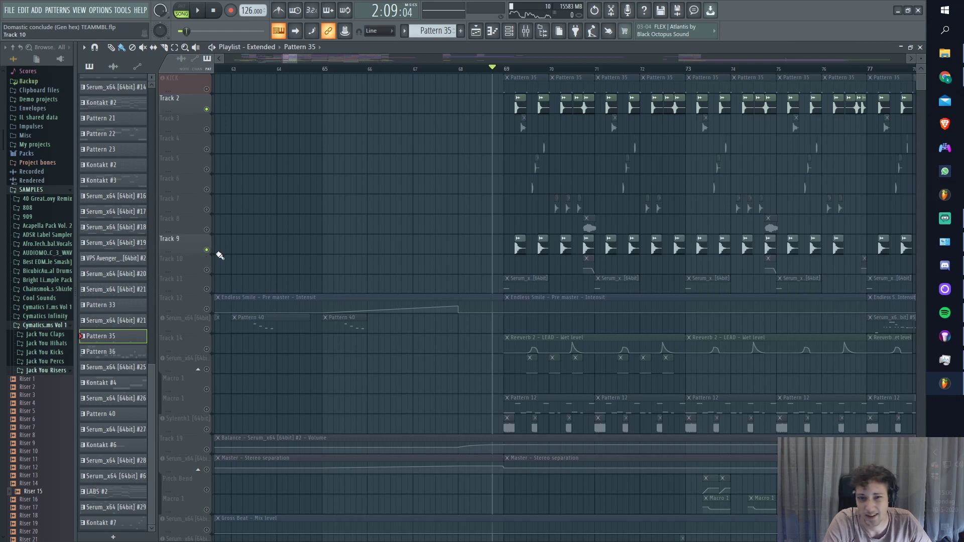
key("space")
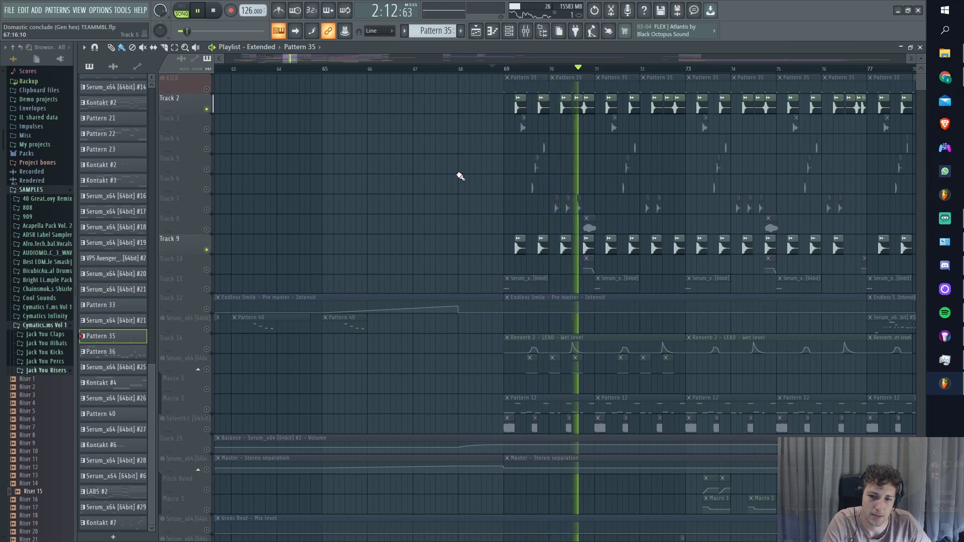
key("space")
key("space")
key("space")
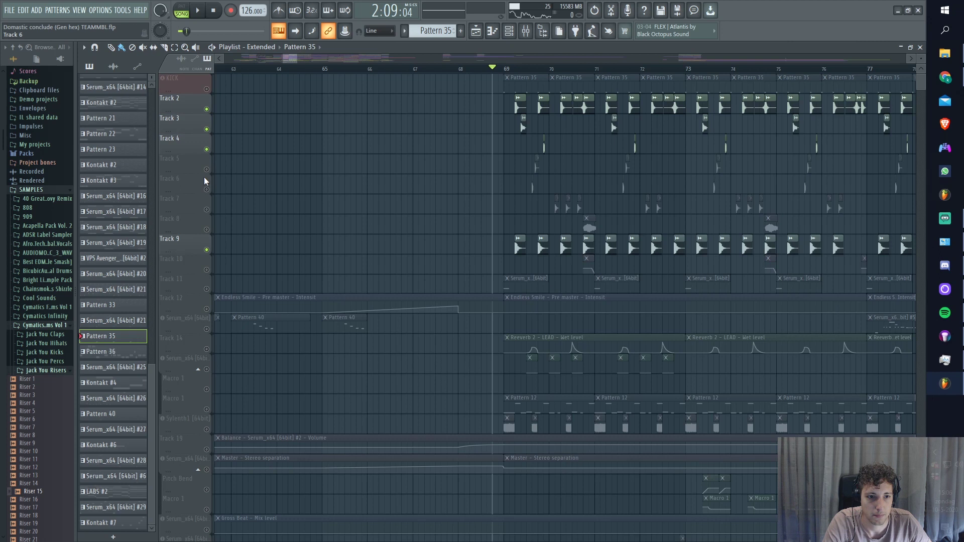
Unmute the percussion on Tracks 5, 6 and 7 and listen to the combined drum layers, then stop.
left_click(206, 190)
key("space")
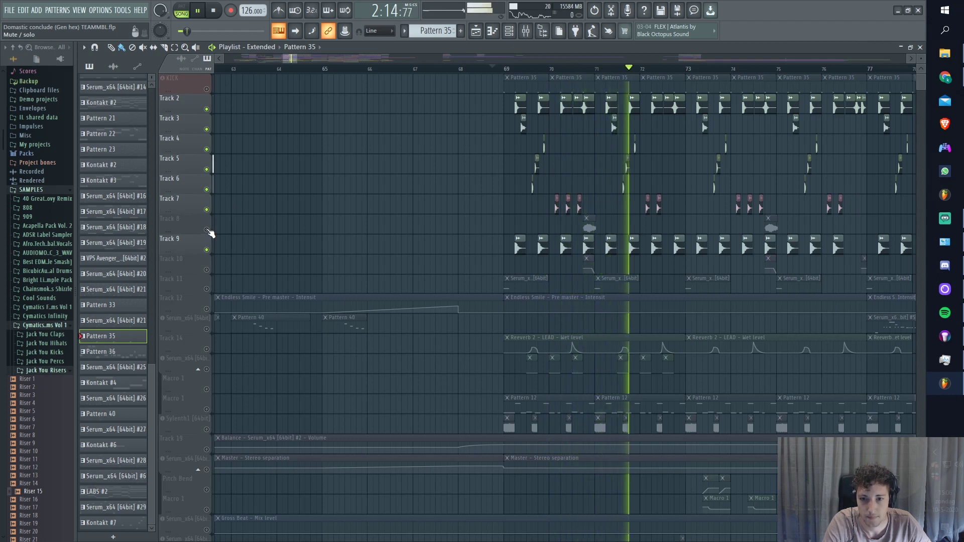
key("space")
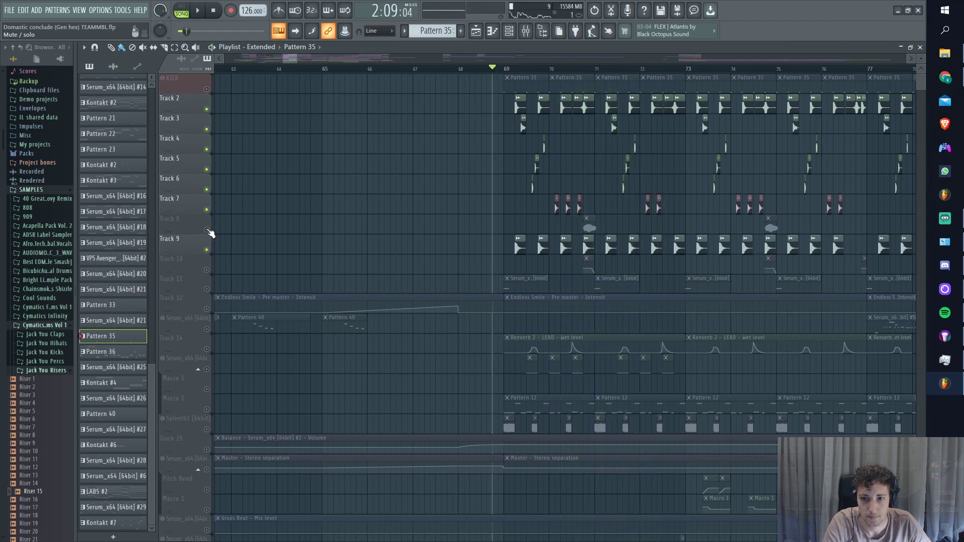
Unmute the Track 8 didgeridoo one-shot and its Track 10 channel pitch automation, then play the drop with them.
scroll(607, 223, "up", 8)
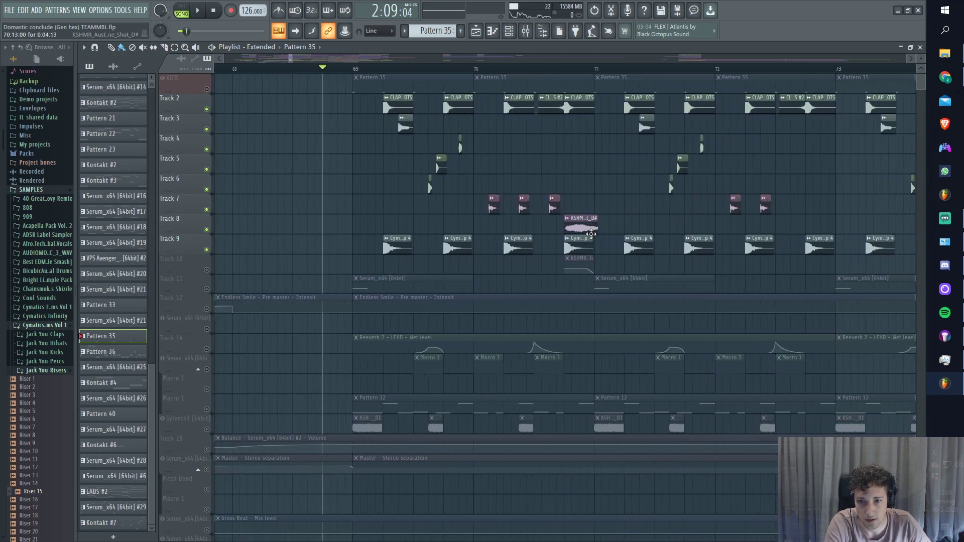
scroll(542, 230, "down", 4)
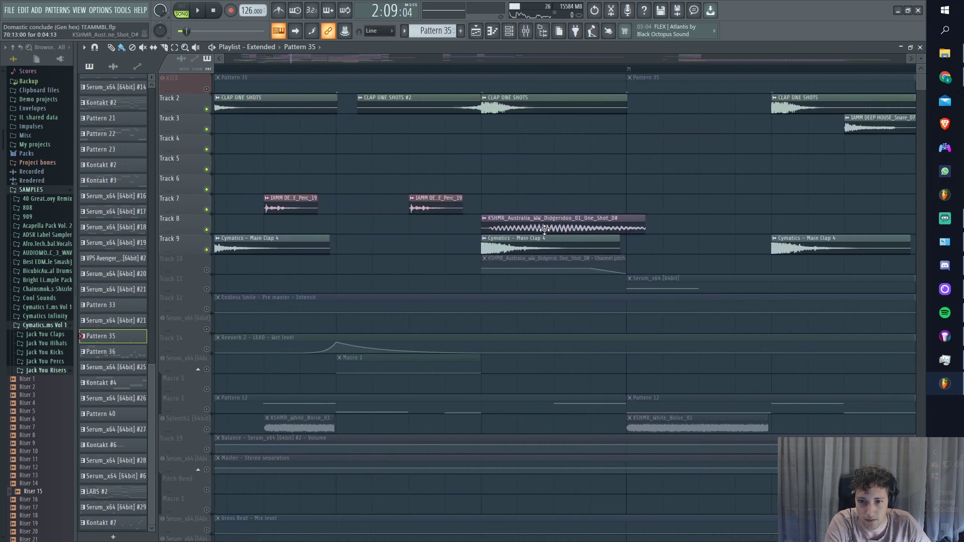
scroll(549, 245, "down", 3)
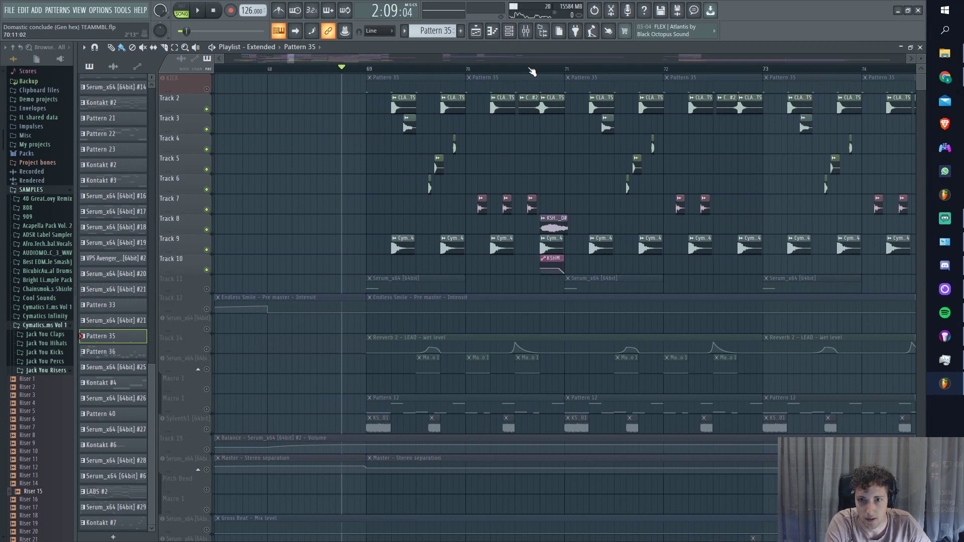
scroll(354, 244, "down", 2)
key("space")
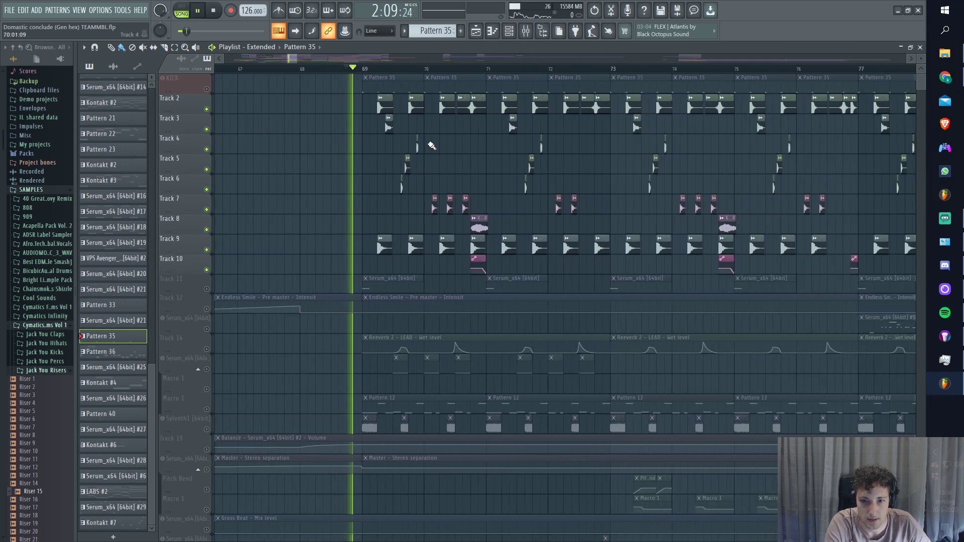
Unmute the KICK track during playback, then stop and unmute Tracks 27 and 30 further down the playlist.
left_click(206, 89)
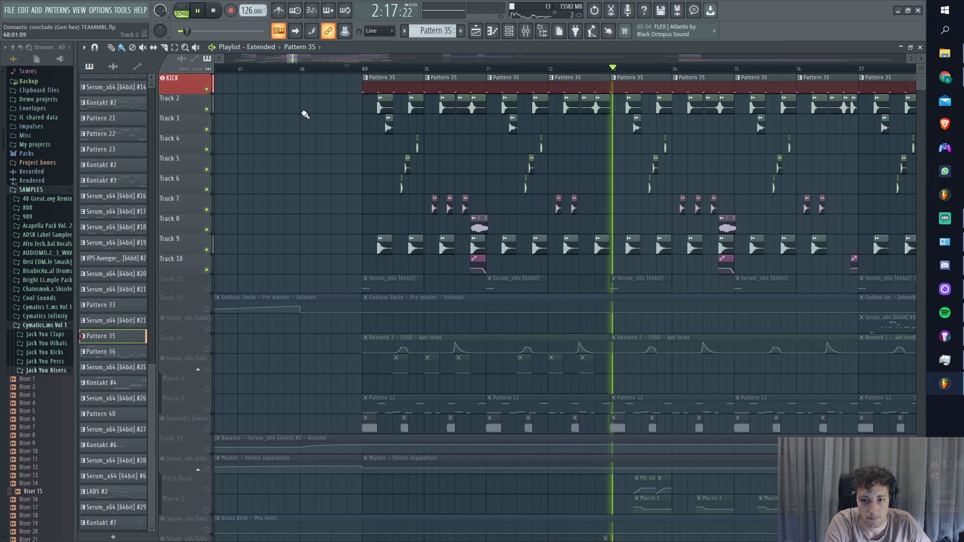
scroll(327, 172, "down", 1)
scroll(329, 175, "down", 12)
key("space")
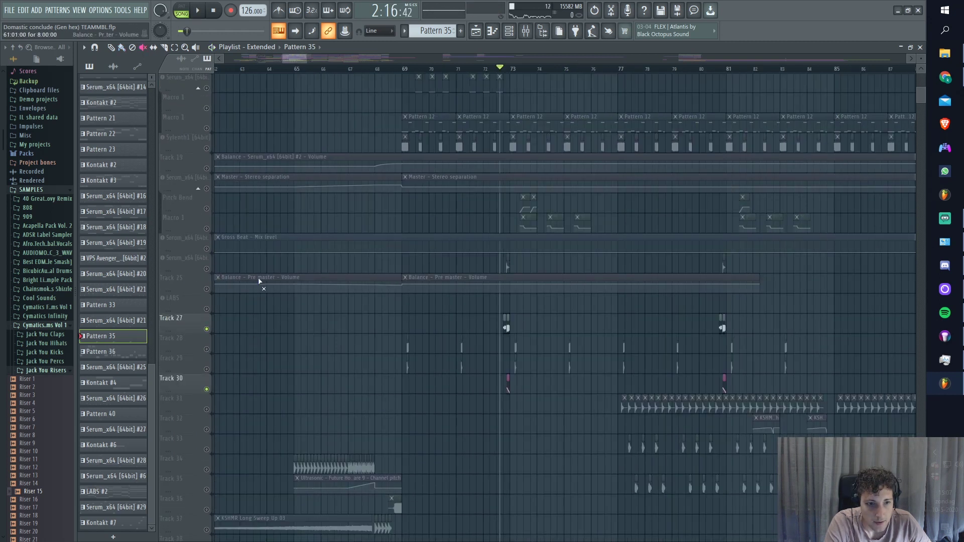
Unmute the Serum pattern on Track 11 and listen to it with the drums from just before bar 69, then stop.
scroll(263, 280, "up", 4)
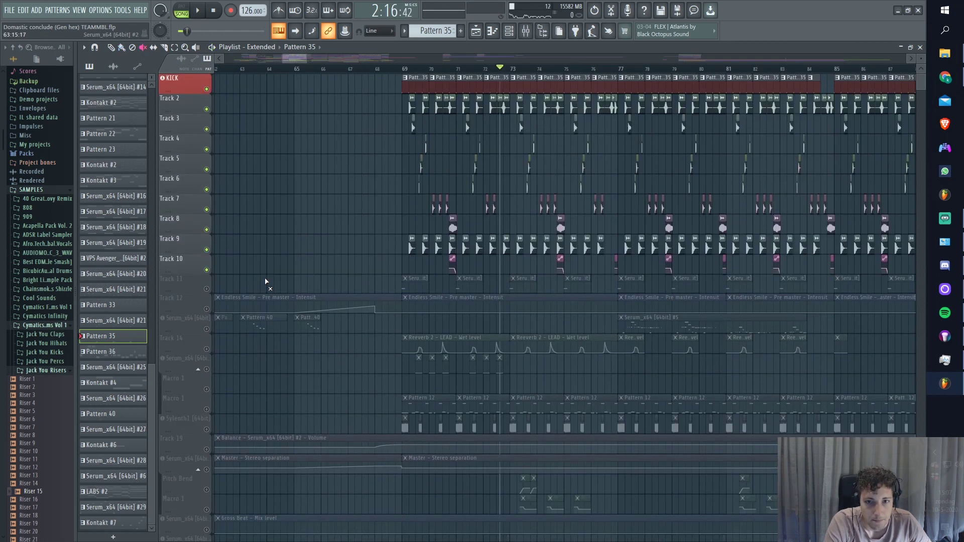
left_click(207, 289)
left_click(396, 70)
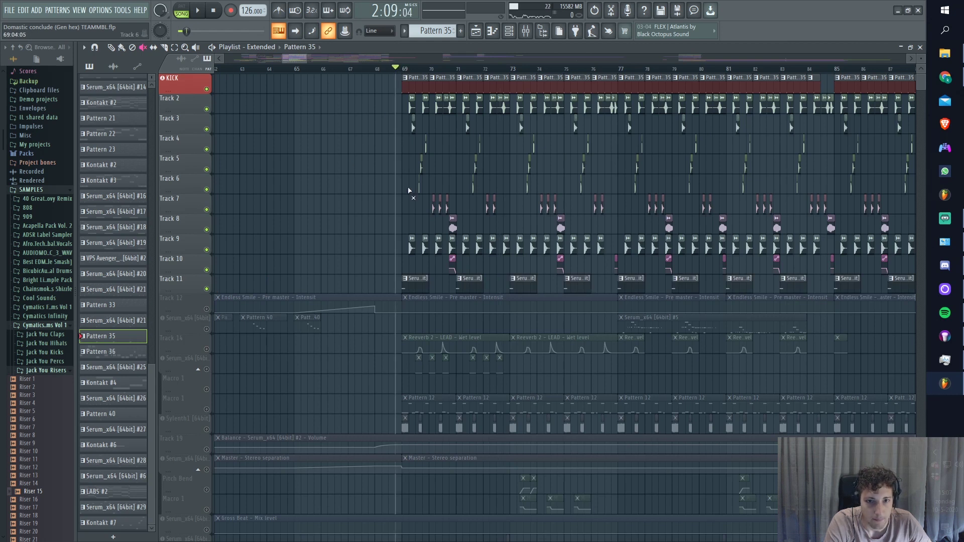
scroll(404, 198, "up", 3)
key("space")
key("space")
Open the Serum instrument of the Track 11 pattern, play the drop with it, and show its compressor and distortion effects.
double_click(422, 287)
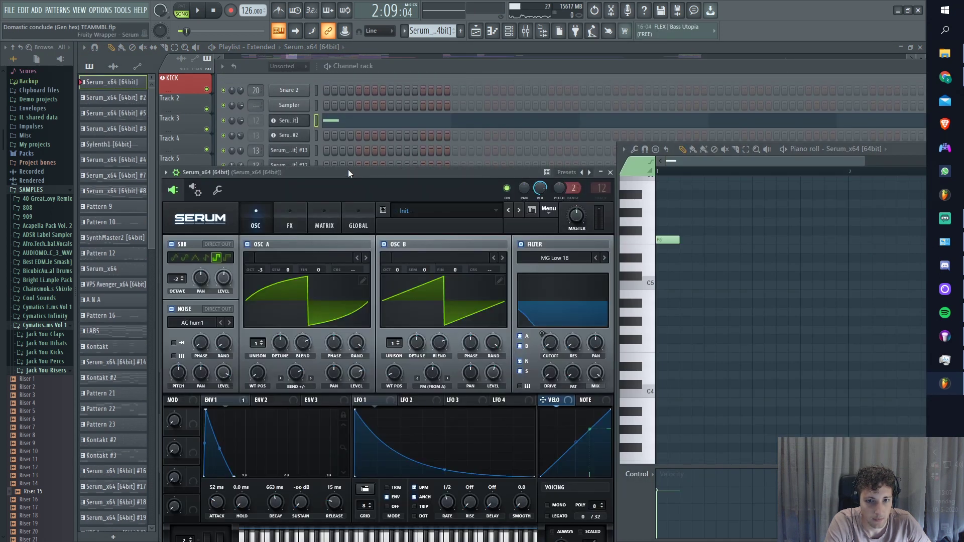
left_click_drag(349, 172, 321, 90)
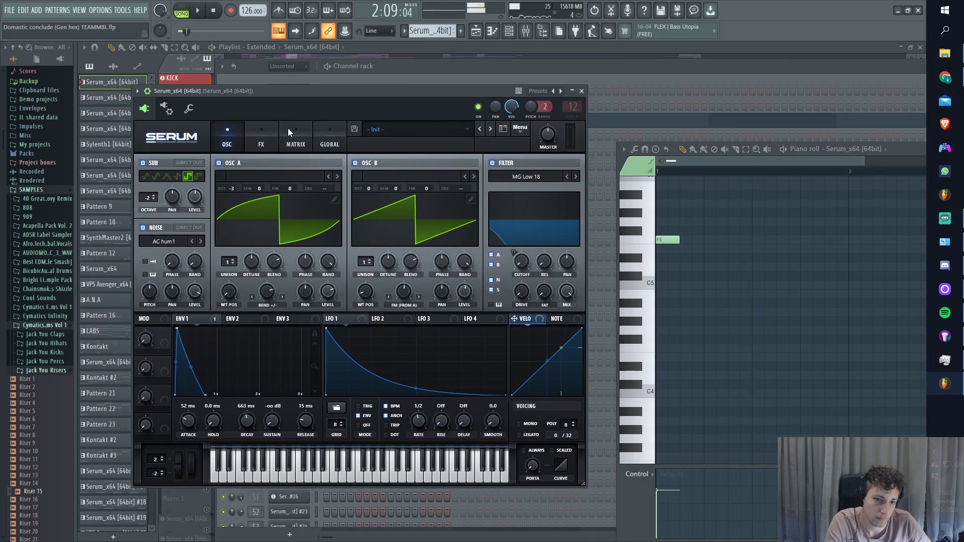
key("space")
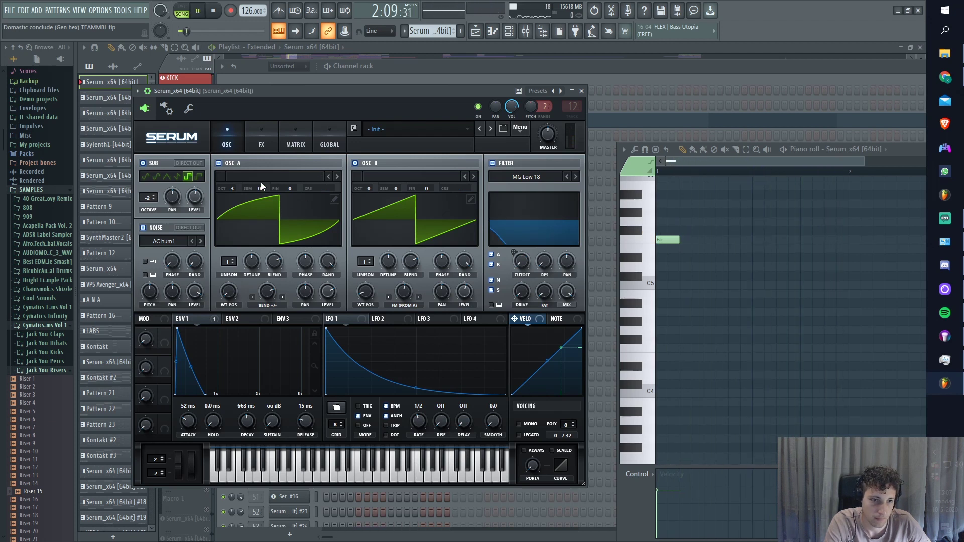
key("space")
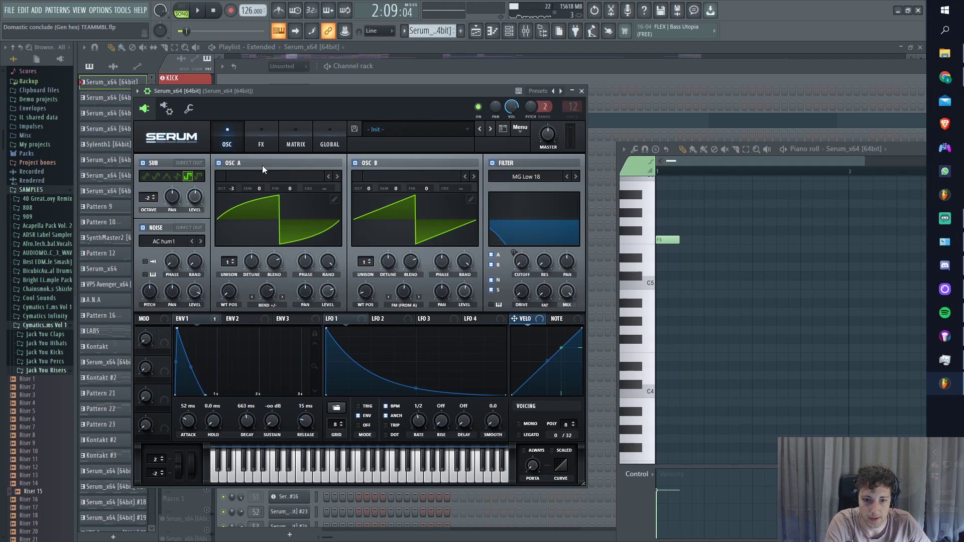
left_click(270, 138)
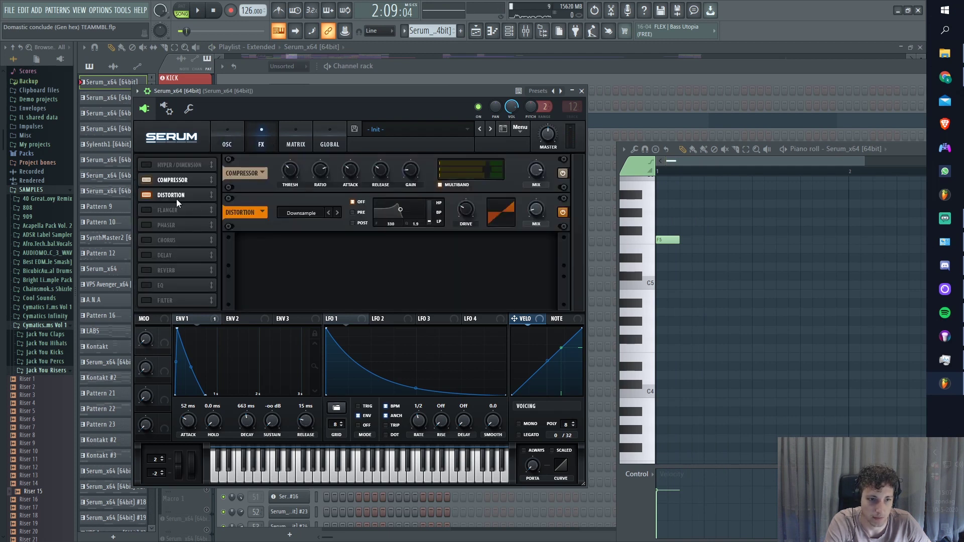
Inspect the OTT, CamelCrusher and FabFilter Pro-Q 3 effects on the Serum channel's mixer track.
left_click(531, 33)
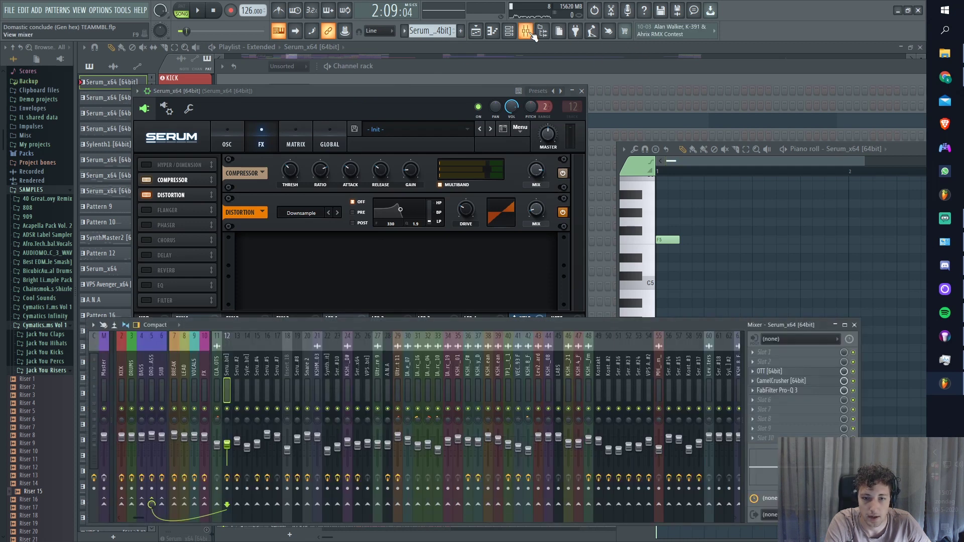
left_click(784, 373)
left_click(781, 381)
key("space")
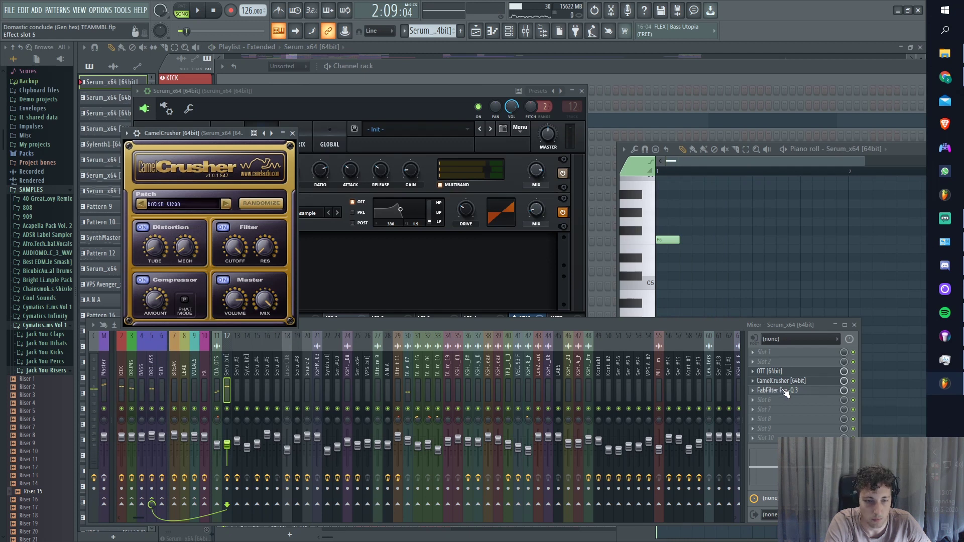
left_click(785, 391)
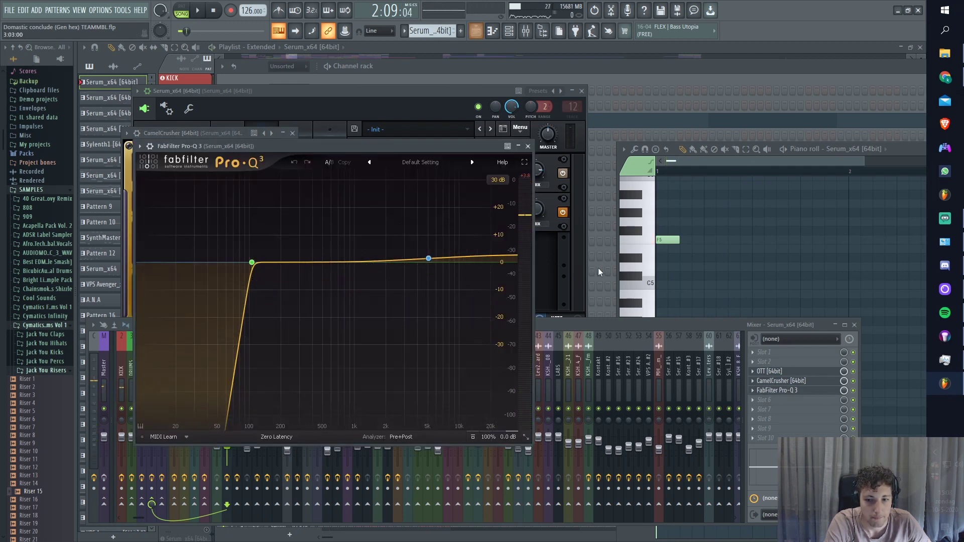
Inspect OTT and FabFilter Pro-Q 3 on the DROP BASS mixer bus while playing the drop, then stop.
left_click(604, 323)
left_click(154, 386)
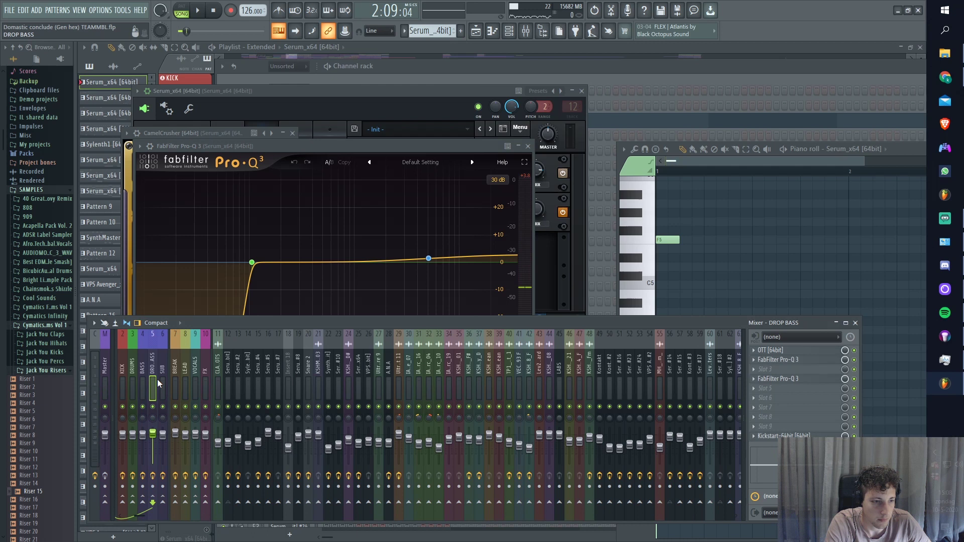
left_click(777, 350)
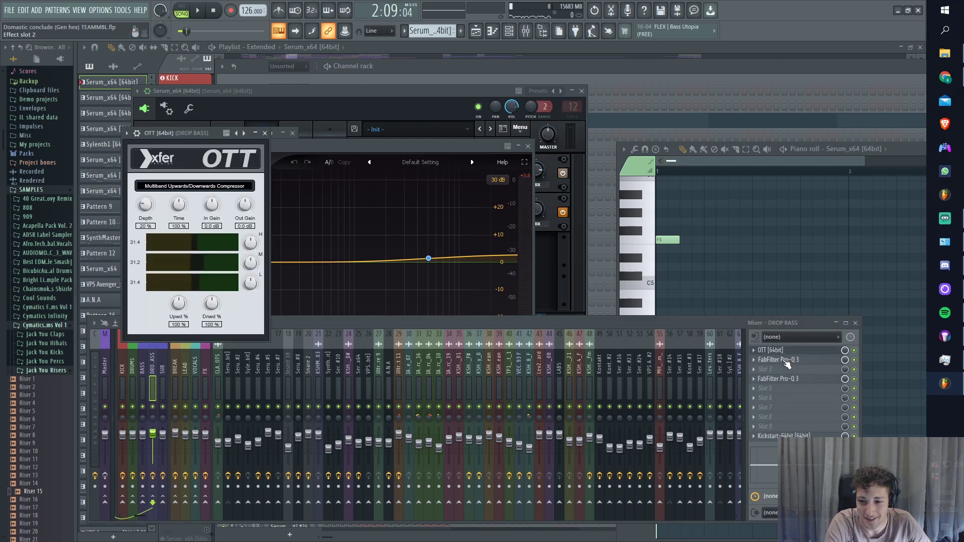
left_click(781, 379)
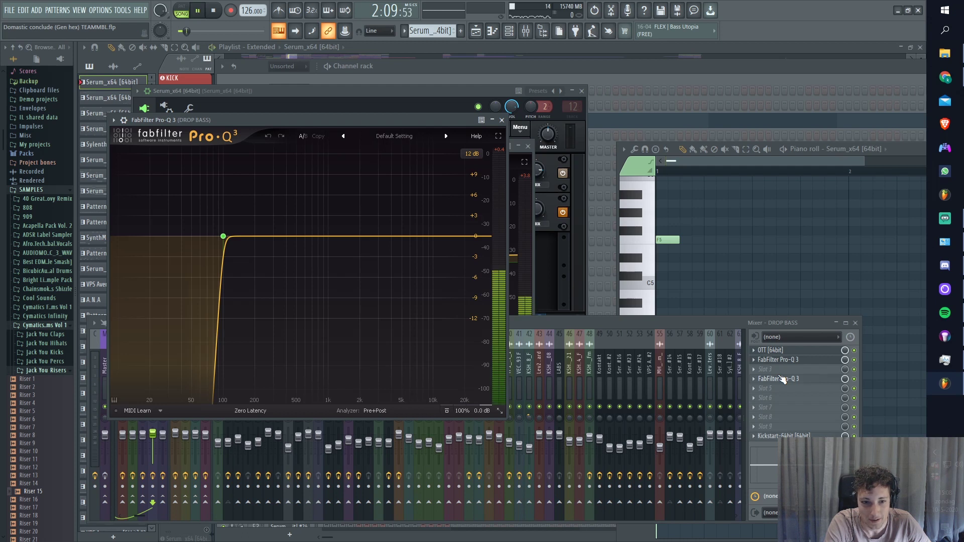
key("space")
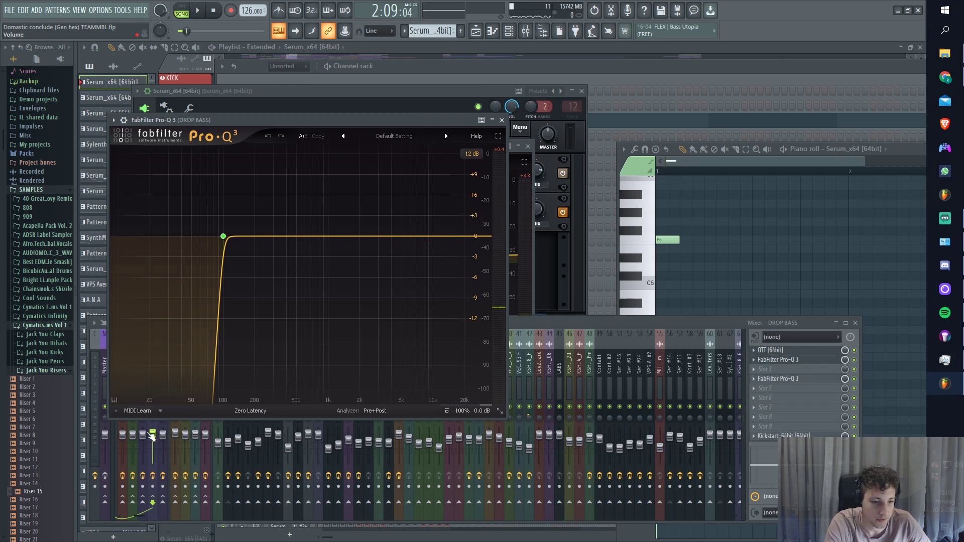
Show the Kickstart sidechain curve on the DROP BASS bus and play the drop briefly with it open.
left_click(754, 369)
left_click(811, 429)
left_click(811, 429)
left_click(89, 348)
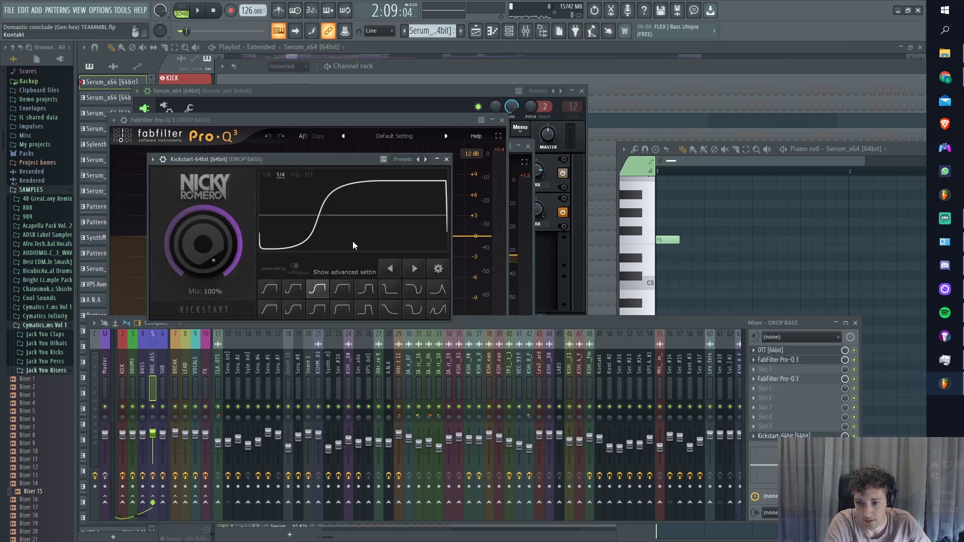
key("space")
key("space")
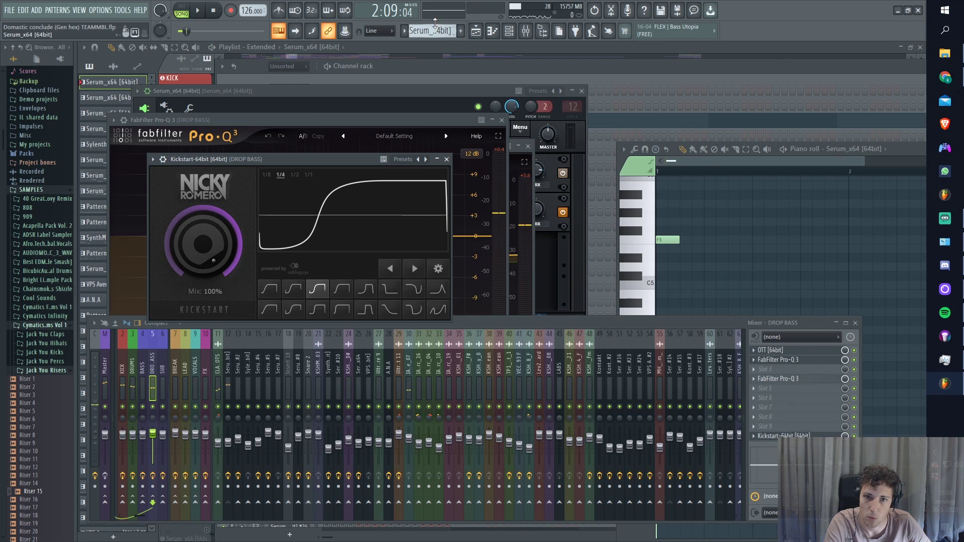
Return to the playlist and play the start of the drop, then stop.
left_click(475, 32)
key("space")
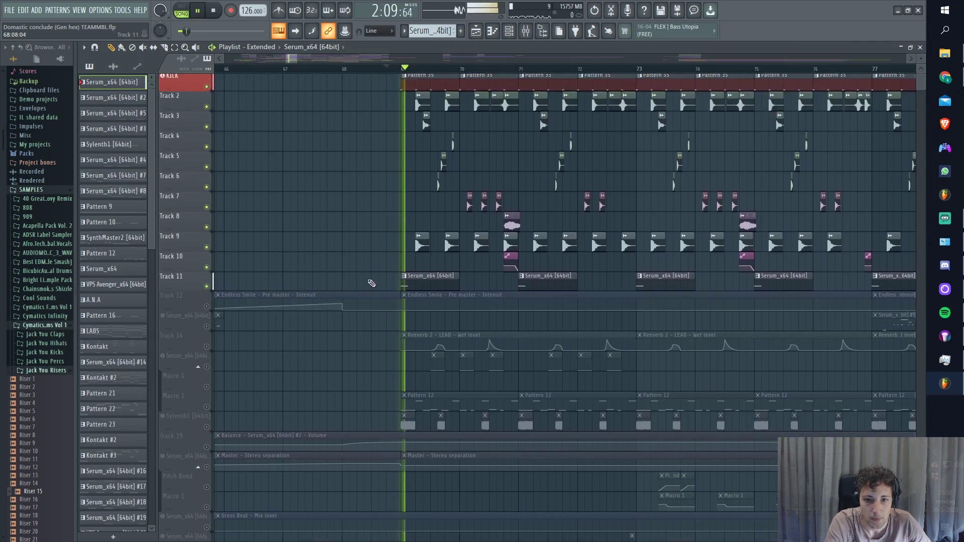
key("space")
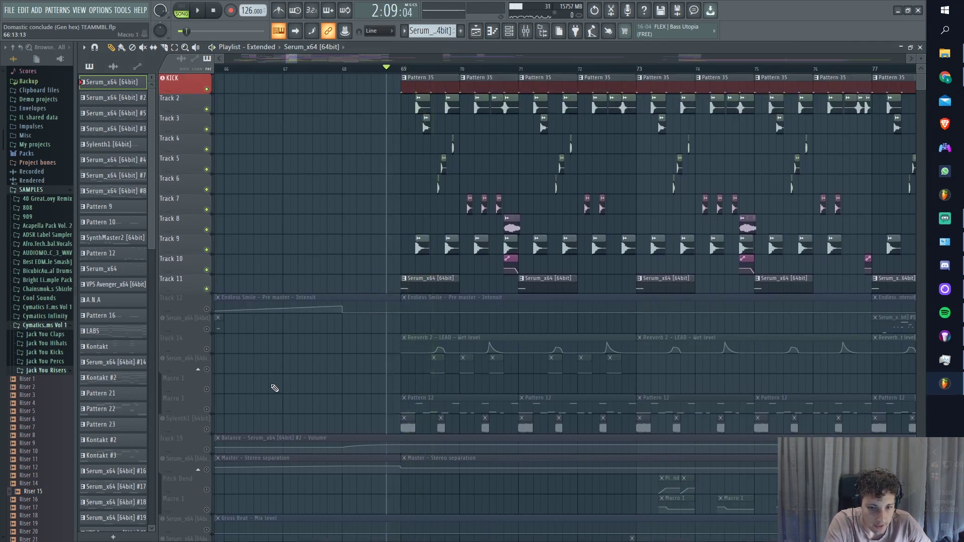
Unmute the track holding the white noise clips and listen to it with the drop, then stop.
scroll(274, 388, "down", 6)
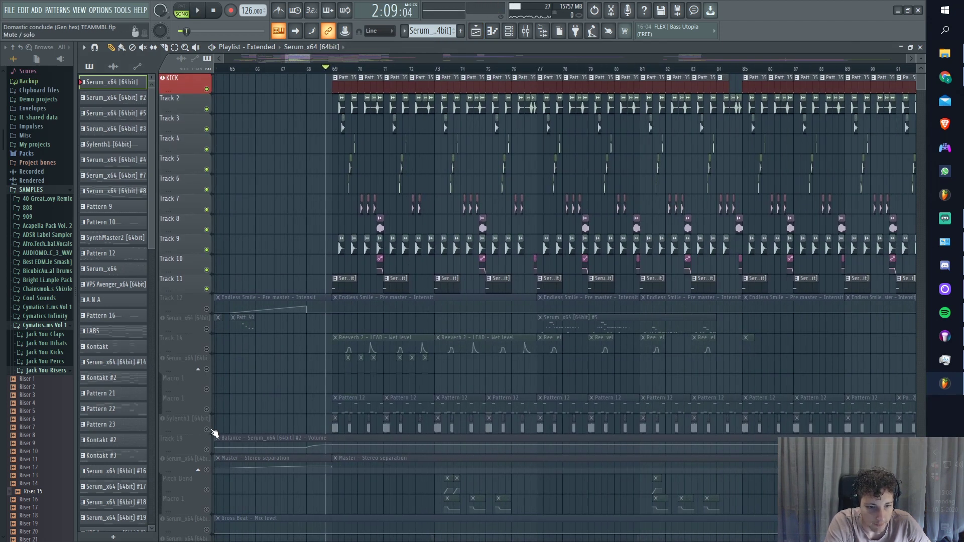
left_click(206, 430)
key("space")
scroll(281, 407, "down", 2)
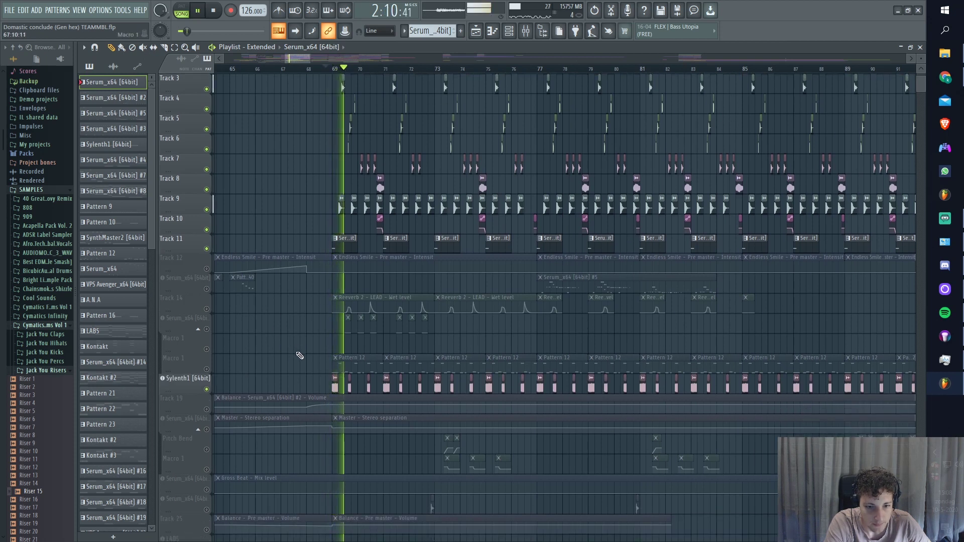
scroll(299, 356, "up", 1)
scroll(300, 359, "down", 1)
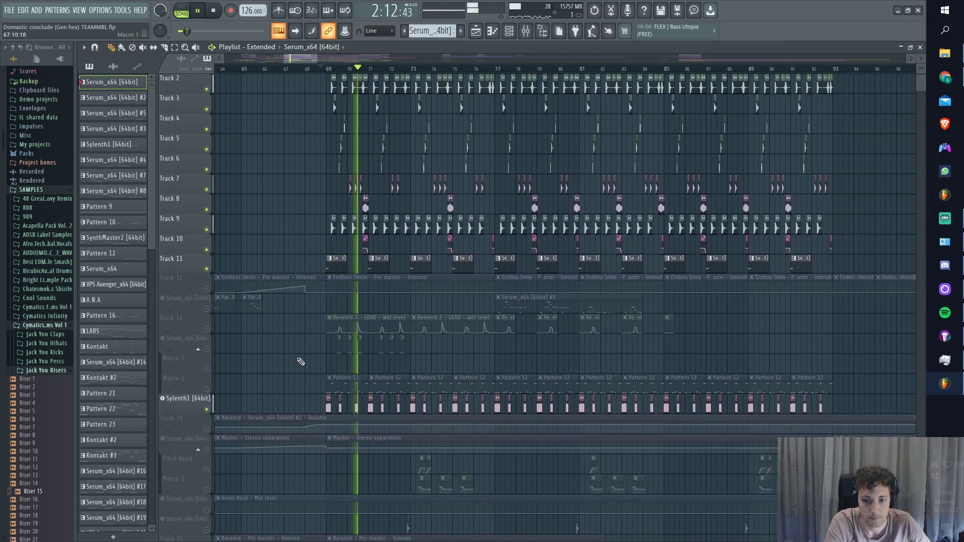
scroll(300, 362, "down", 1)
scroll(299, 361, "down", 1)
key("space")
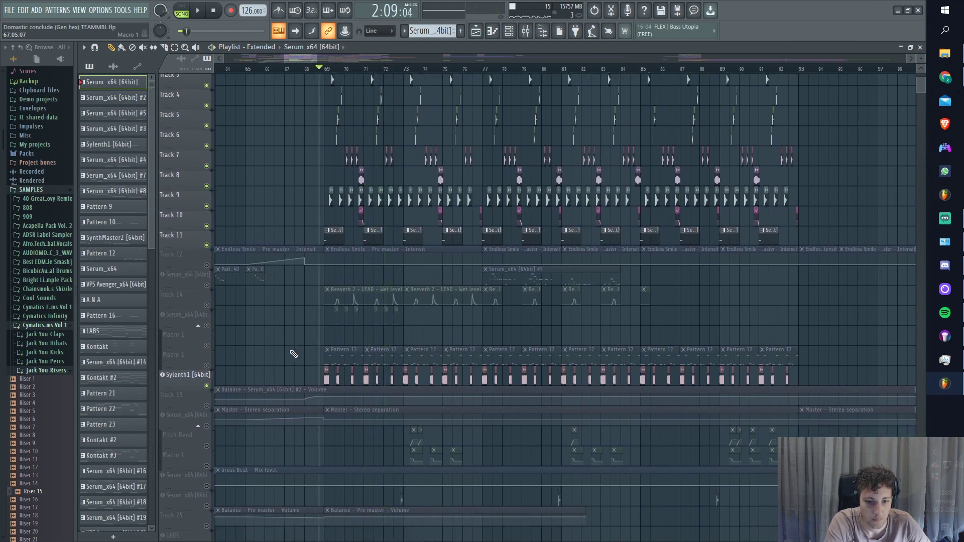
Unmute the Track 19 volume automation, the Master stereo separation automation, and the Pitch Bend and Macro 1 lanes below it.
scroll(294, 354, "down", 1)
left_click(206, 389)
scroll(211, 387, "down", 4)
left_click(206, 329)
left_click(206, 369)
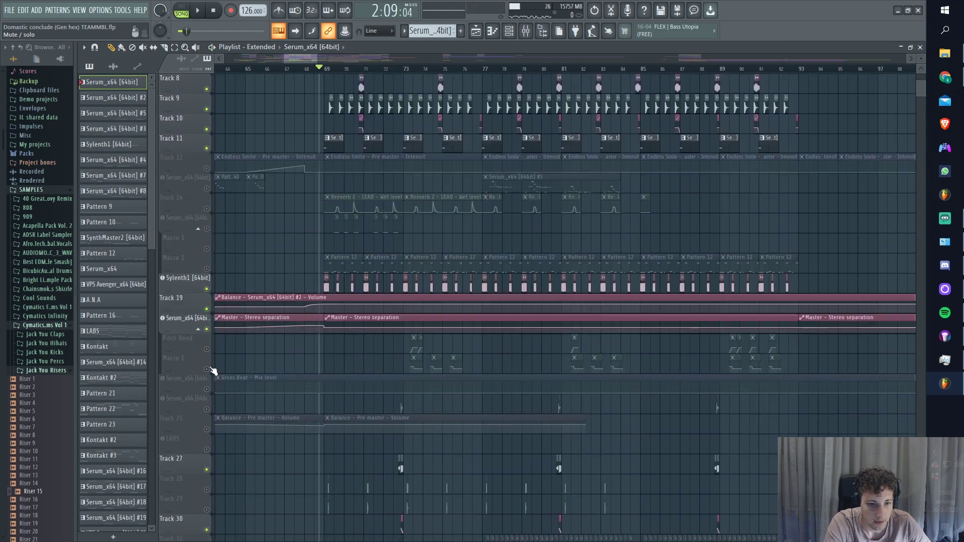
Unmute the Pattern 12 track and start playback, then unmute the Track 14 reverb automation and the Serum macro clips below it.
scroll(219, 344, "up", 1)
left_click(207, 289)
key("space")
scroll(297, 274, "up", 3)
left_click(207, 228)
left_click(206, 248)
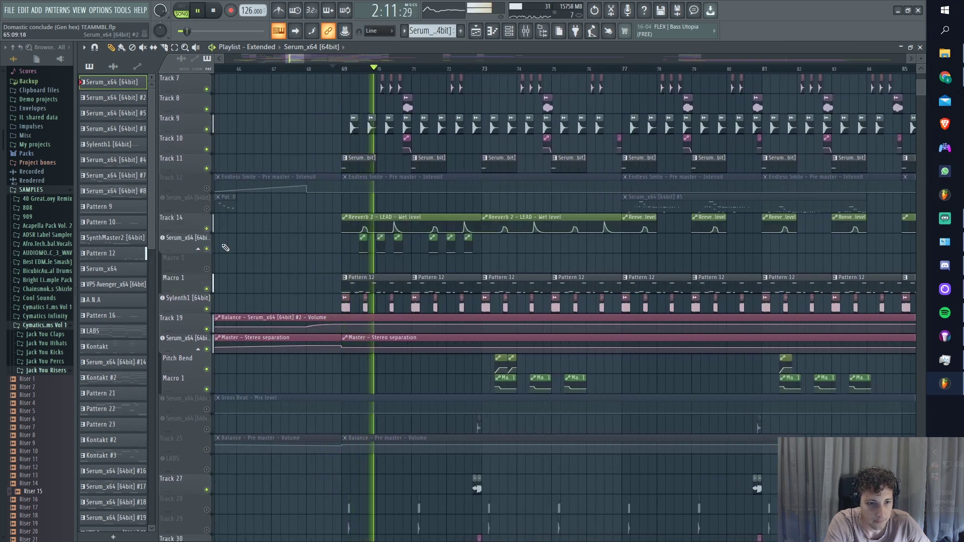
Open Pattern 12 and its Serum #10 sub bass patch, then play the pattern while viewing the oscillator and effects pages.
double_click(351, 285)
key("Escape")
key("l")
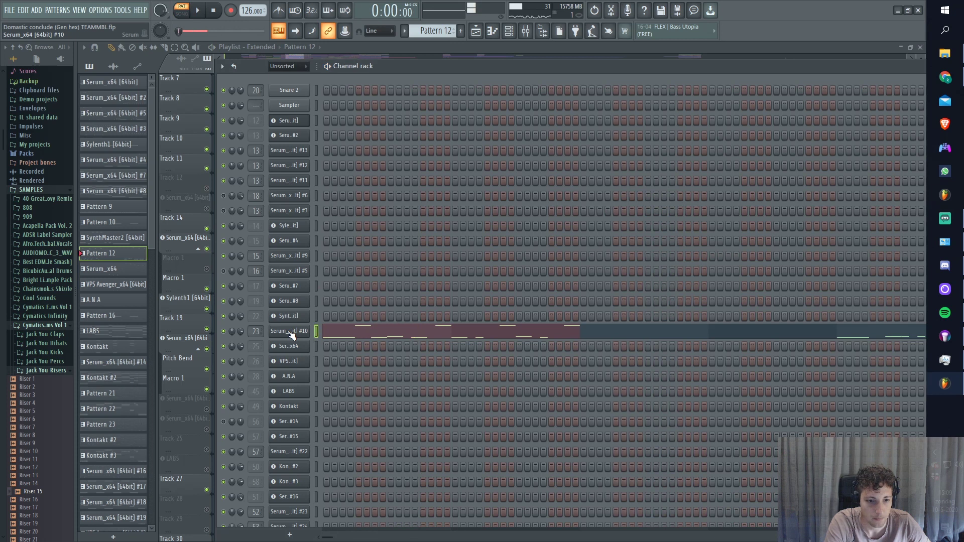
left_click(291, 332)
left_click_drag(315, 159, 411, 65)
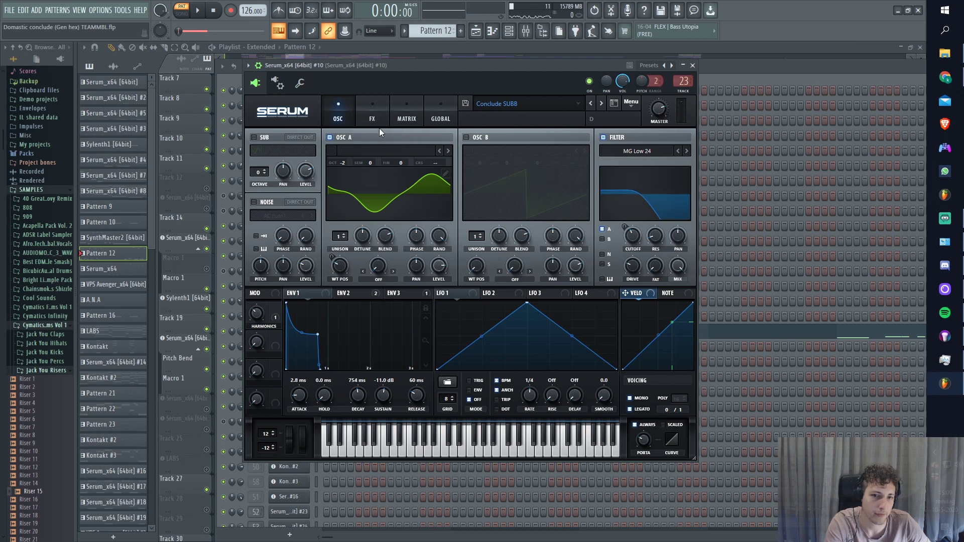
key("space")
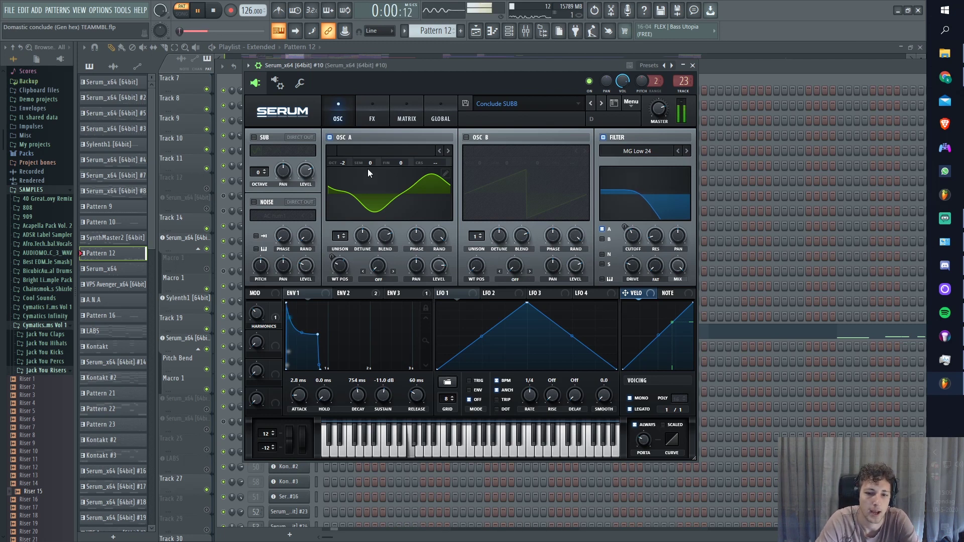
left_click(369, 110)
left_click(336, 112)
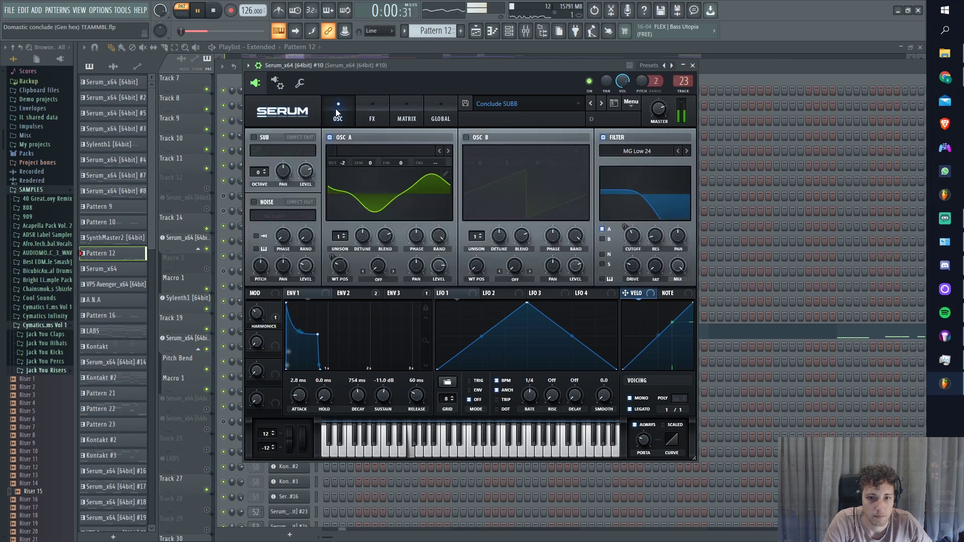
Inspect RBass Stereo and both FabFilter Pro-Q 3 equalizers on the Serum #10 mixer track, then return to the Serum patch.
left_click(526, 31)
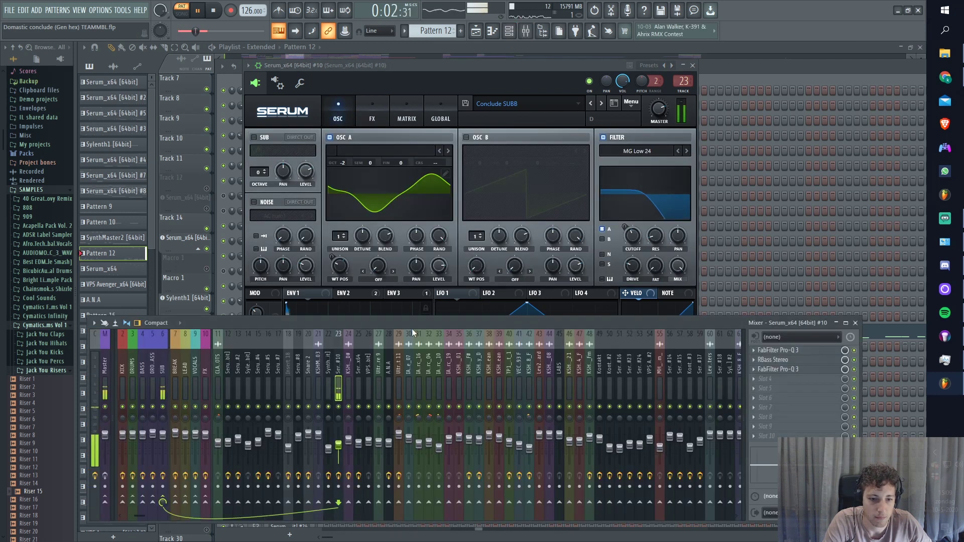
left_click(788, 362)
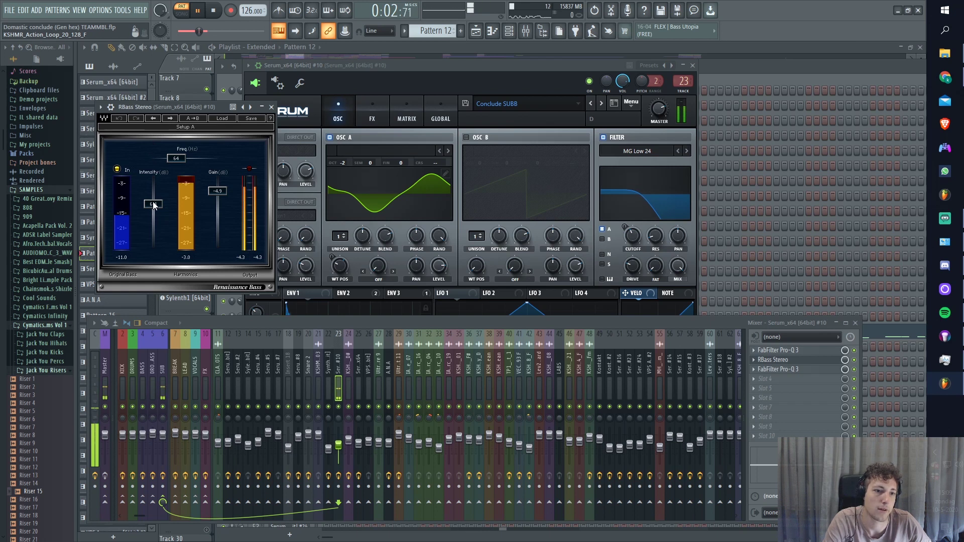
left_click(779, 351)
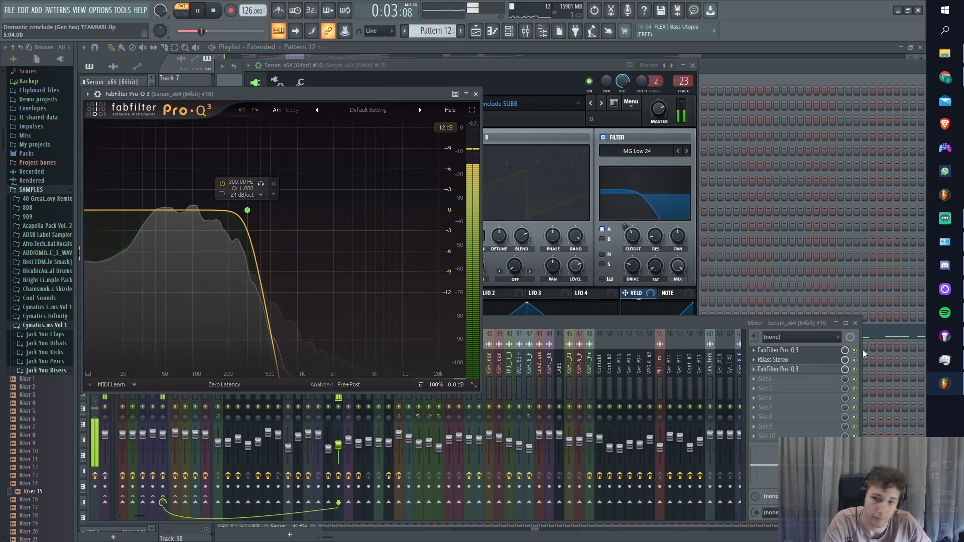
left_click(786, 369)
left_click_drag(803, 140, 633, 155)
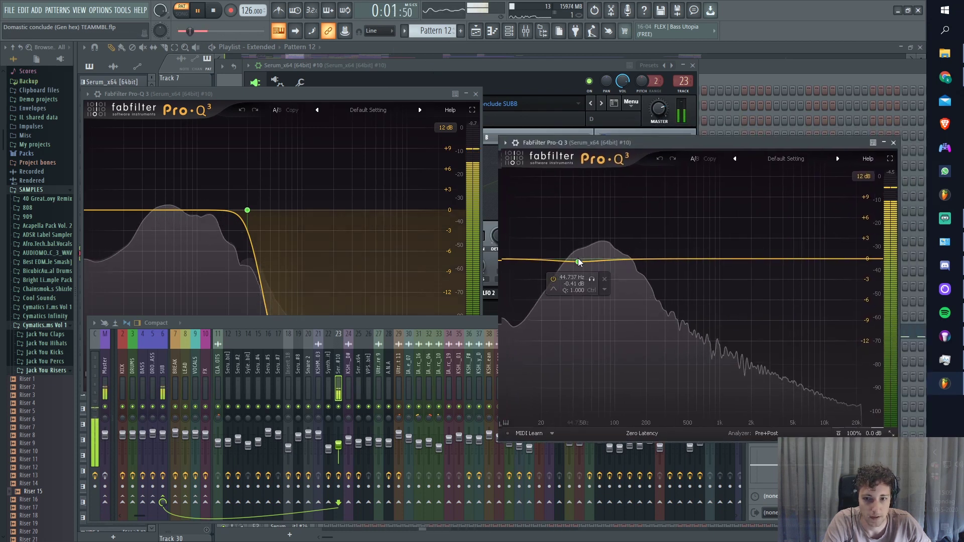
left_click(467, 72)
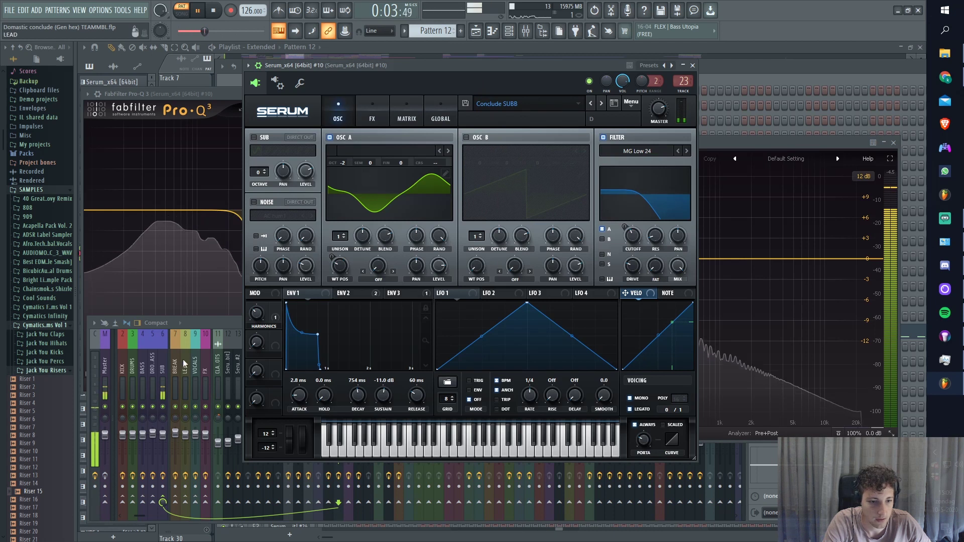
Return to the playlist and view the KSHMR_Choir_12_Sustain_Fm sample used on Track 28, then close its settings.
left_click(206, 322)
key("F12")
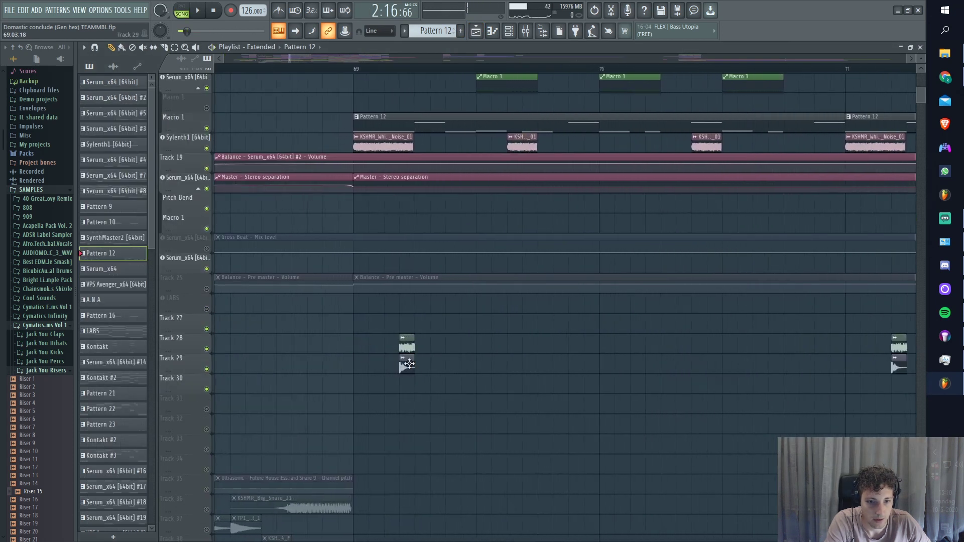
scroll(409, 364, "up", 5)
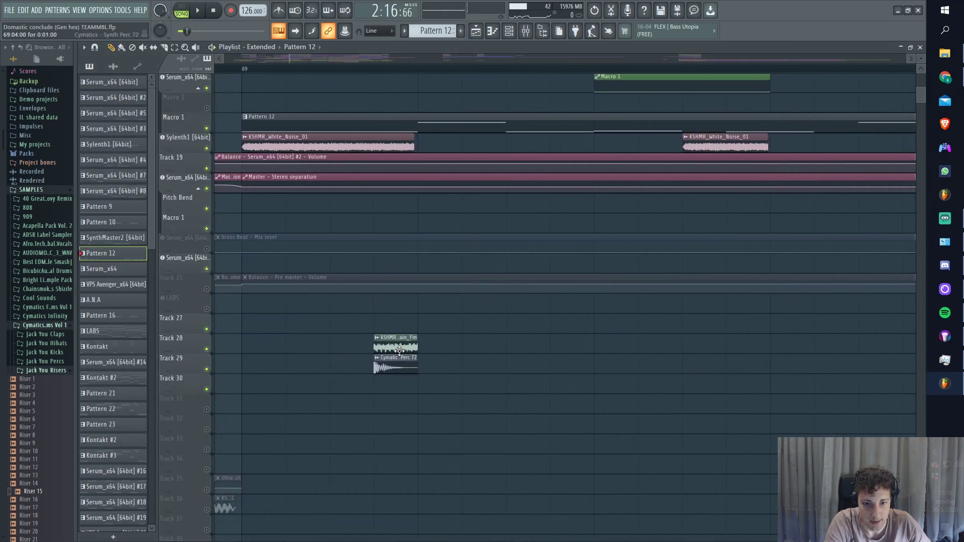
double_click(408, 361)
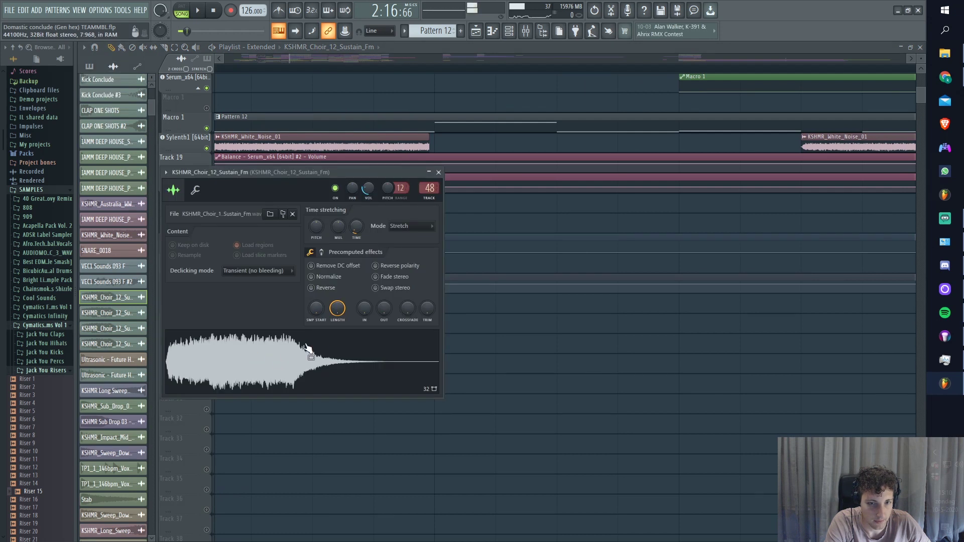
key("Escape")
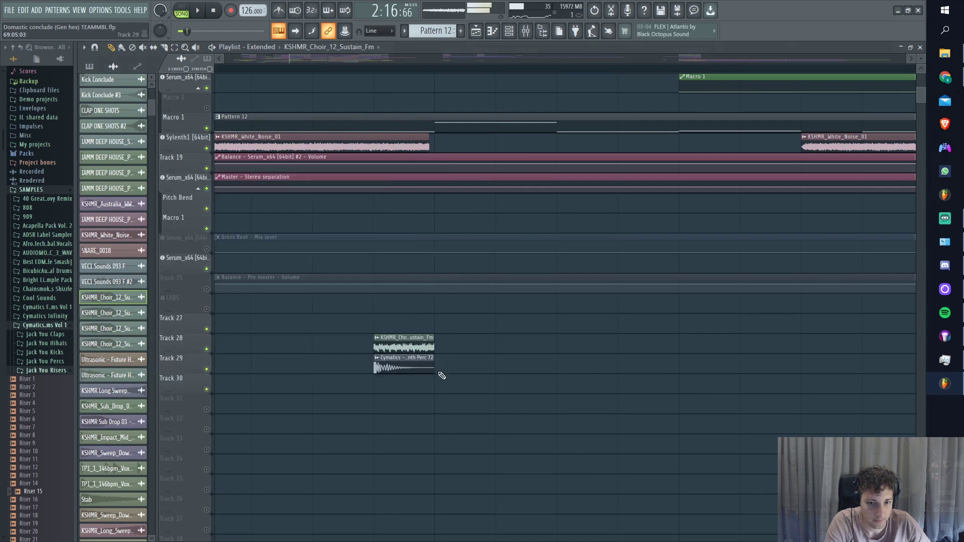
View the Cymatics - Synth Perc 72 sample on Track 29, play it from just before bar 69, and check its mixer track.
double_click(394, 365)
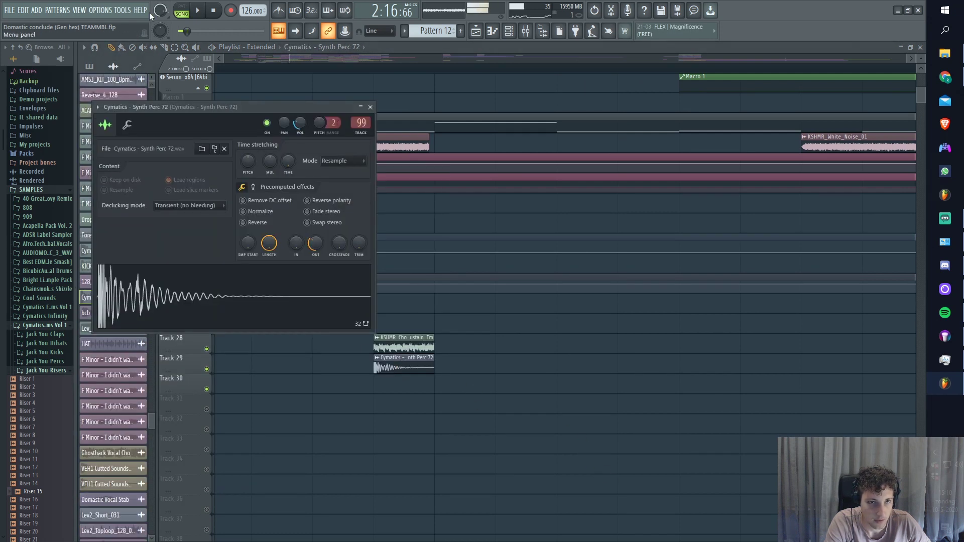
left_click(217, 13)
double_click(376, 365)
double_click(376, 365)
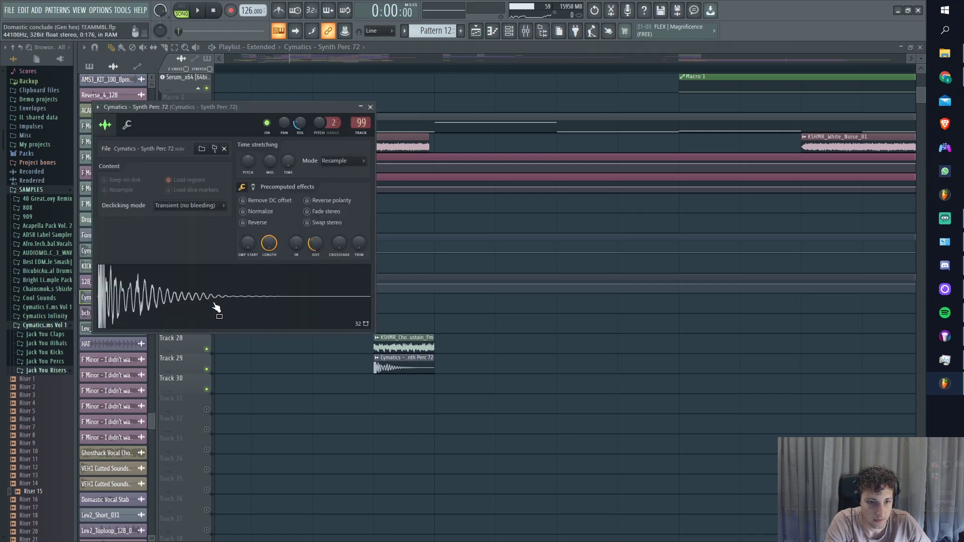
left_click(316, 69)
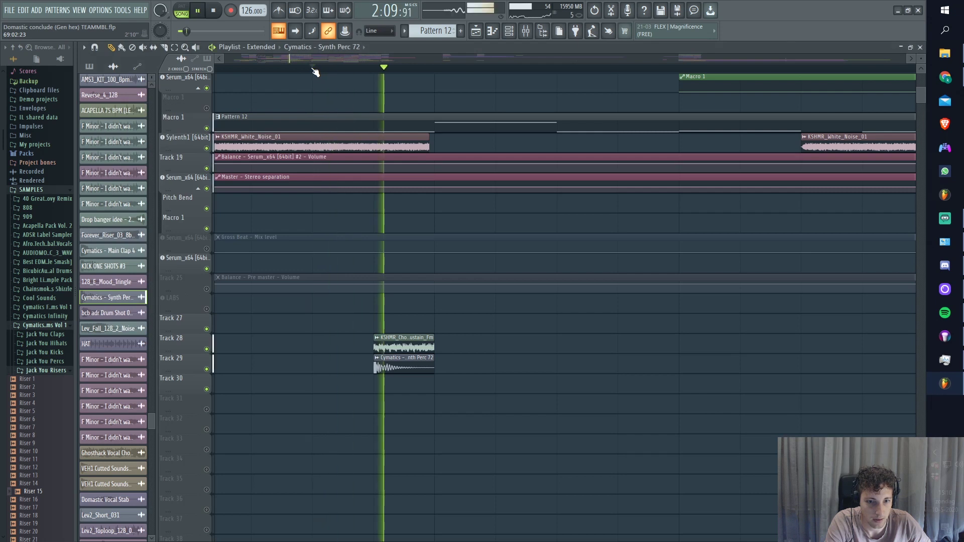
left_click(317, 71)
key("space")
key("F9")
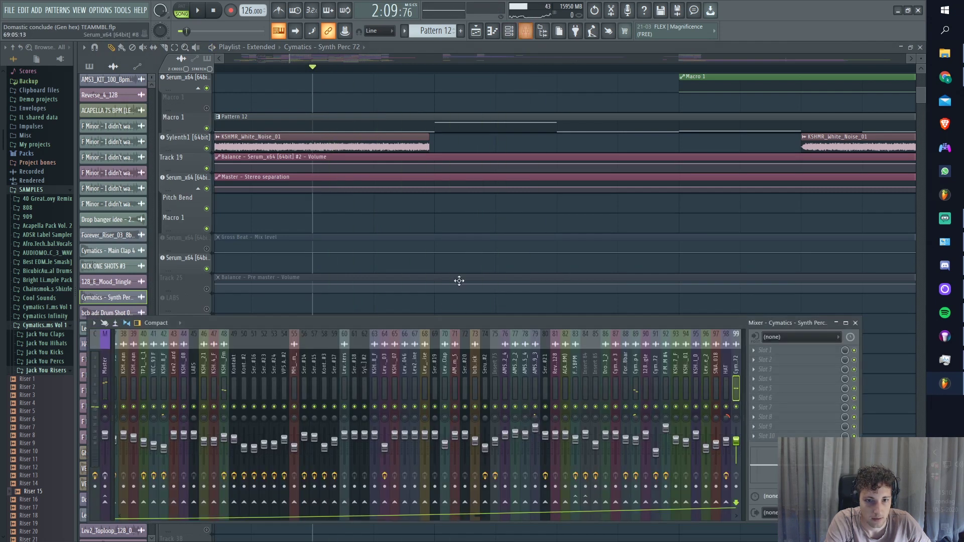
Inspect OTT, EchoBoy, CamelCrusher, FabFilter Pro-Q 3 and SerumFX on the KSHMR_Choir_12_Sustain_Fm mixer track.
scroll(393, 272, "down", 4)
double_click(392, 271)
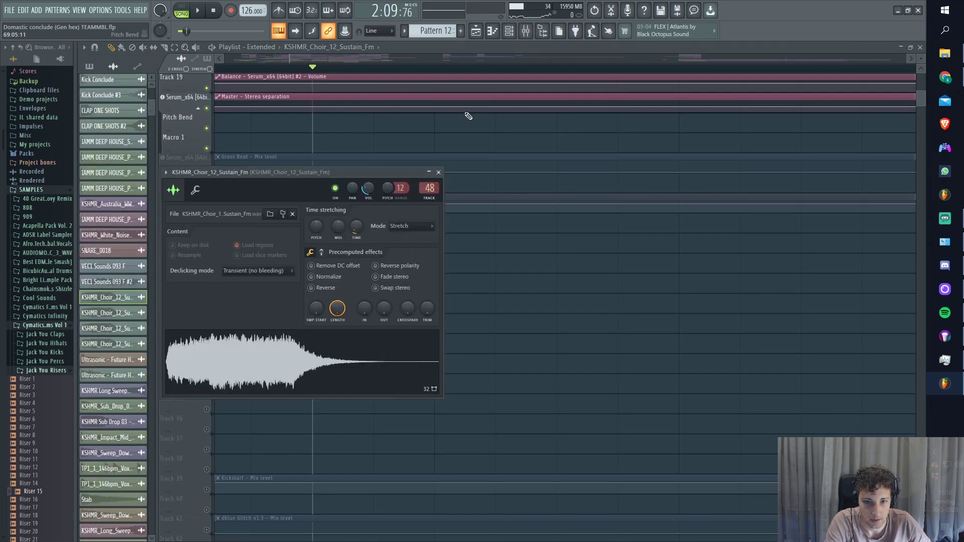
left_click(525, 31)
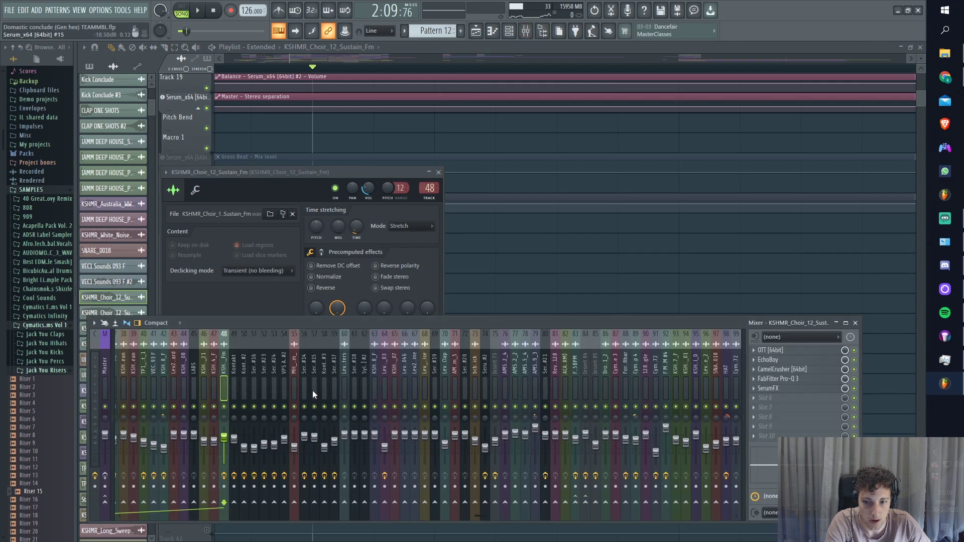
left_click(793, 352)
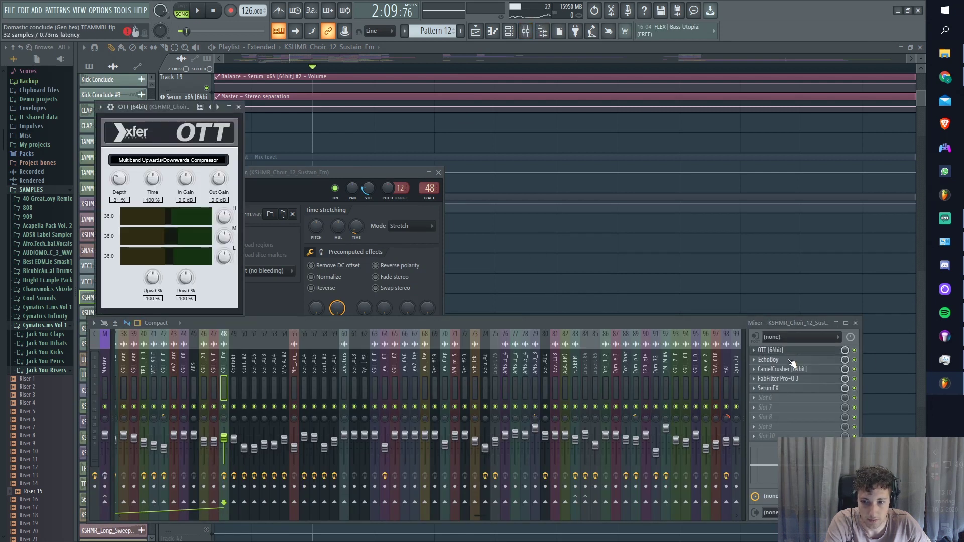
left_click(791, 361)
left_click(786, 371)
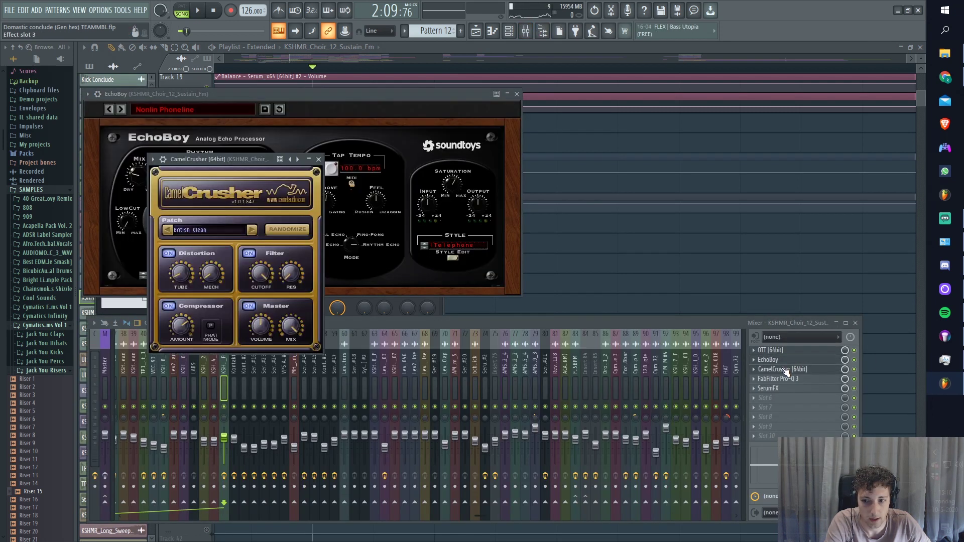
left_click(783, 380)
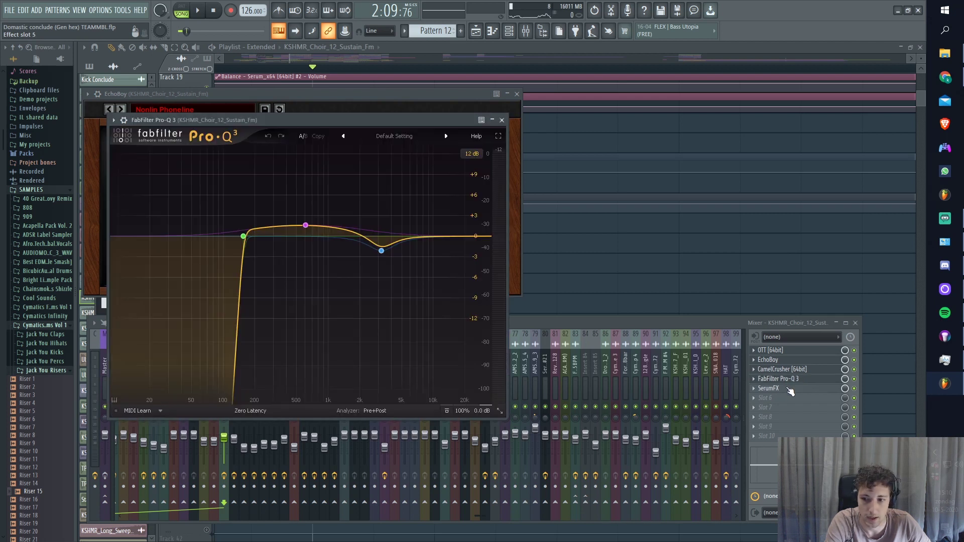
left_click(789, 390)
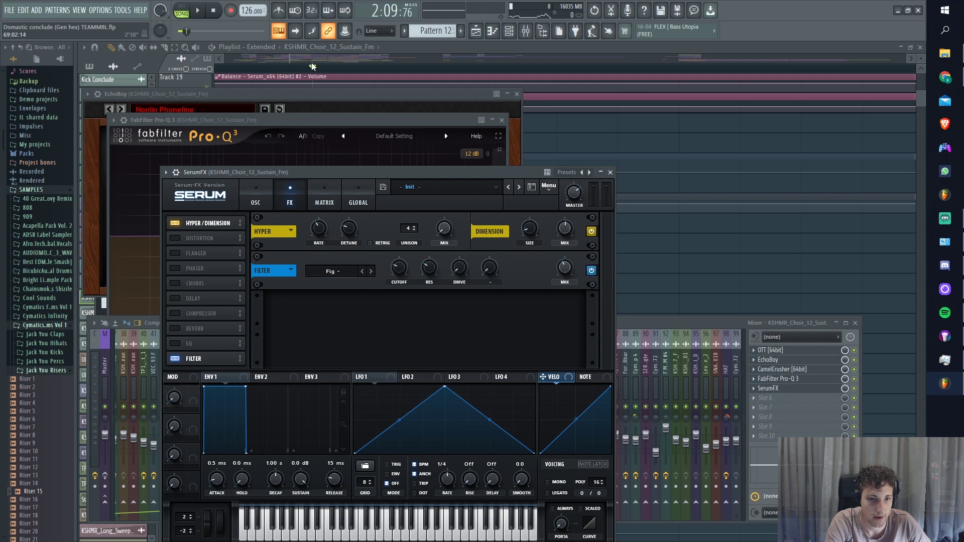
Return to the playlist and play the drop from bar 69 with the choir and synth perc layers, then stop.
left_click(389, 50)
key("space")
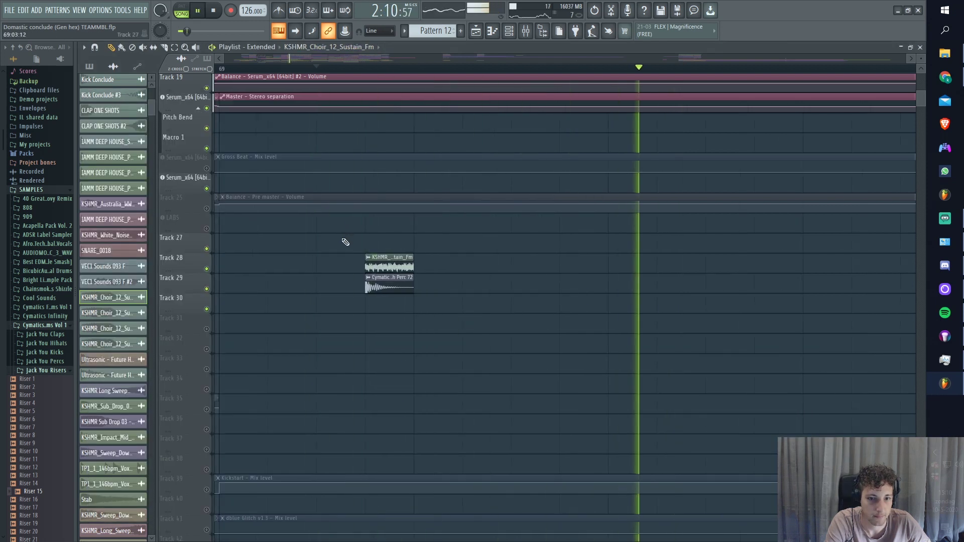
scroll(344, 253, "down", 5)
scroll(343, 256, "up", 4)
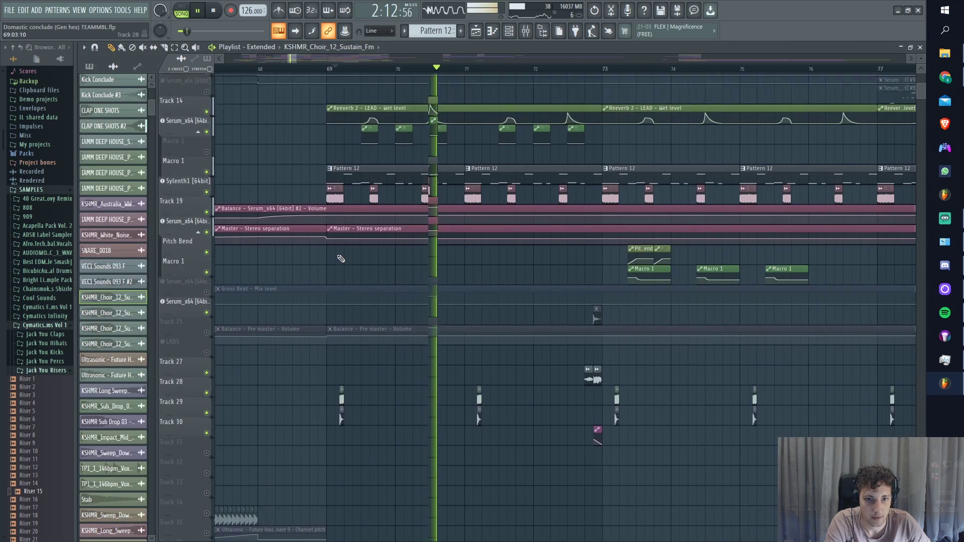
scroll(342, 257, "down", 1)
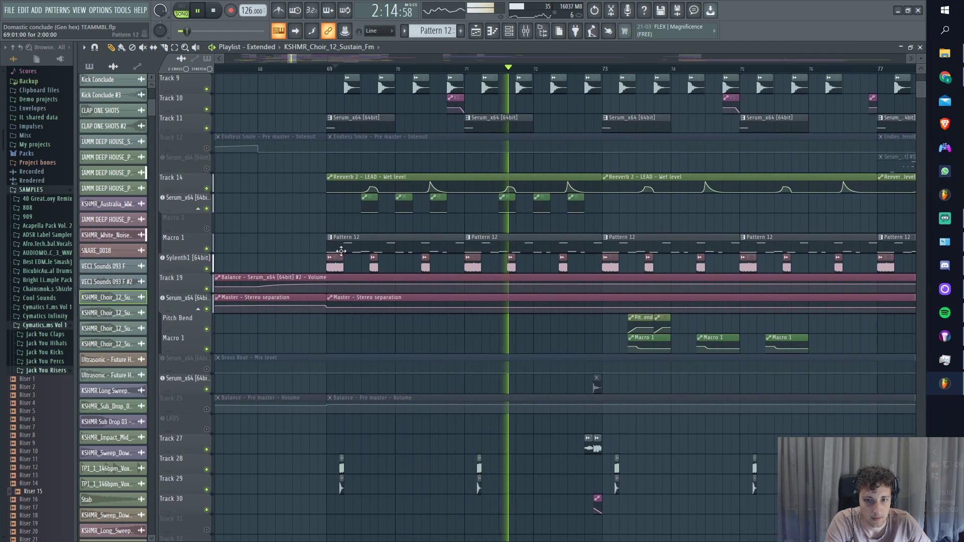
key("space")
Unmute the Kickstart mix level automation on Track 39 and the A.N.A track, and place the playback position just before bar 69.
scroll(342, 252, "down", 15)
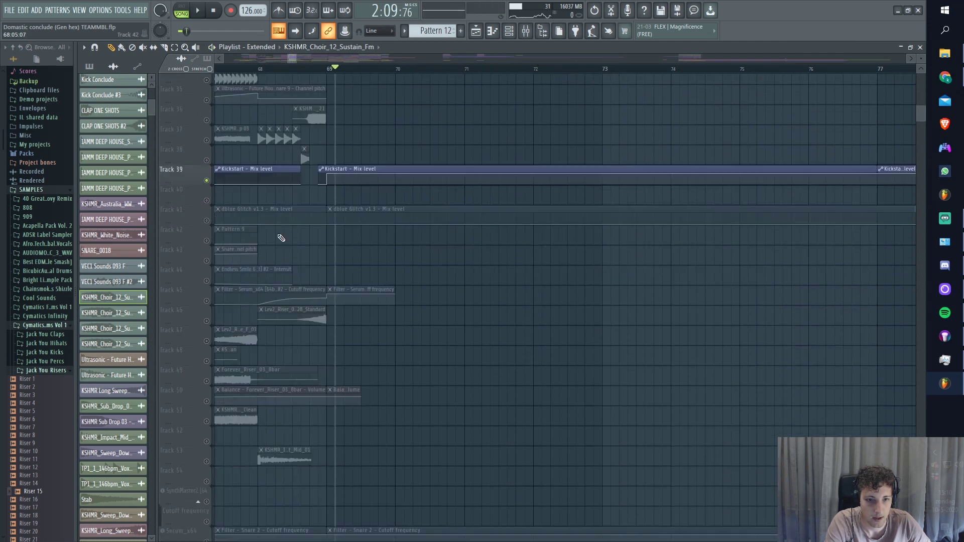
left_click(207, 332)
left_click(318, 69)
scroll(344, 328, "up", 3)
Open the A.N.A pattern, play it, and view the A.N.A synth with its Hot Right Now preset.
double_click(328, 324)
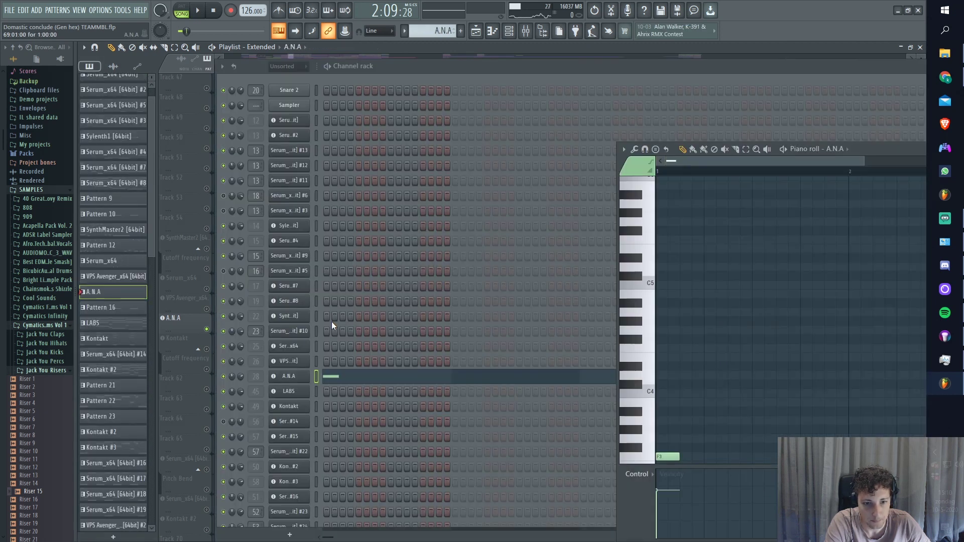
key("space")
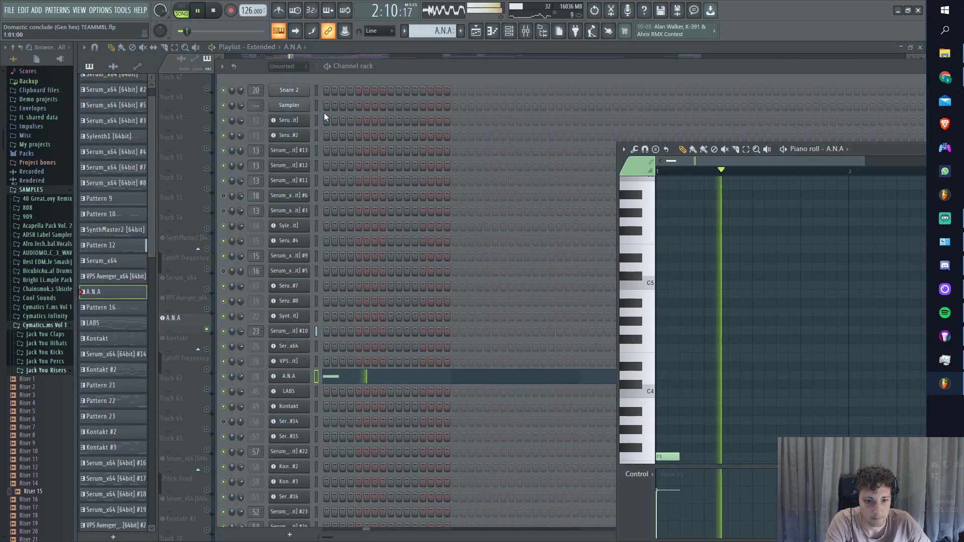
left_click(315, 380)
key("space")
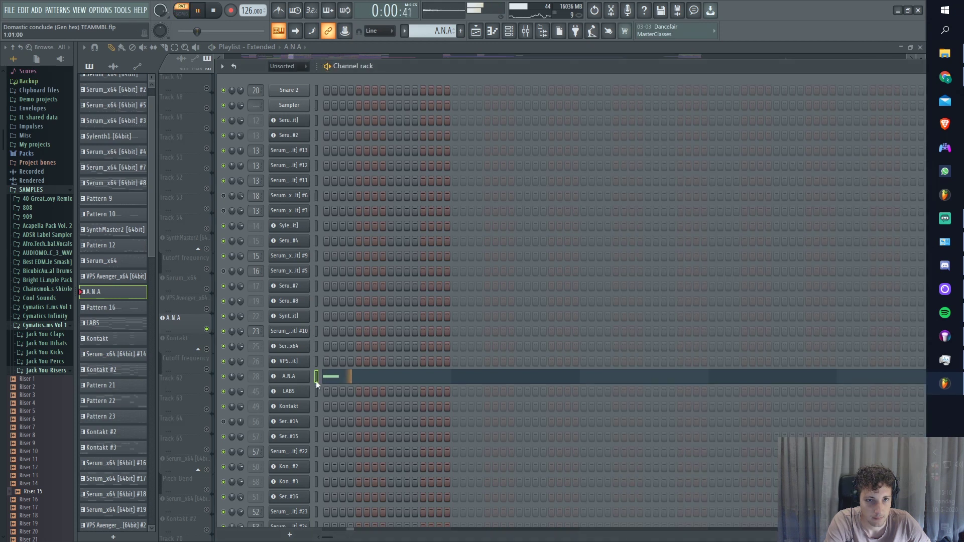
left_click(303, 379)
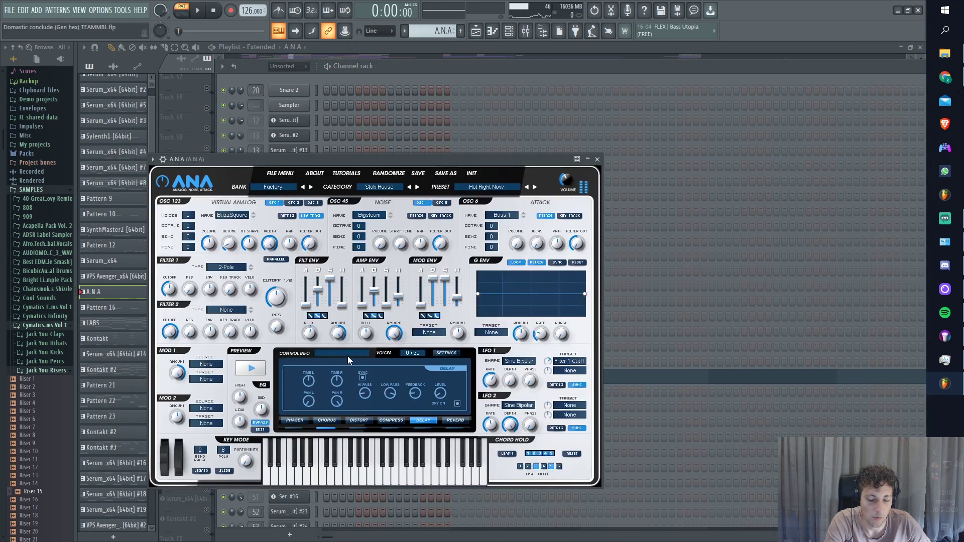
left_click_drag(382, 160, 576, 98)
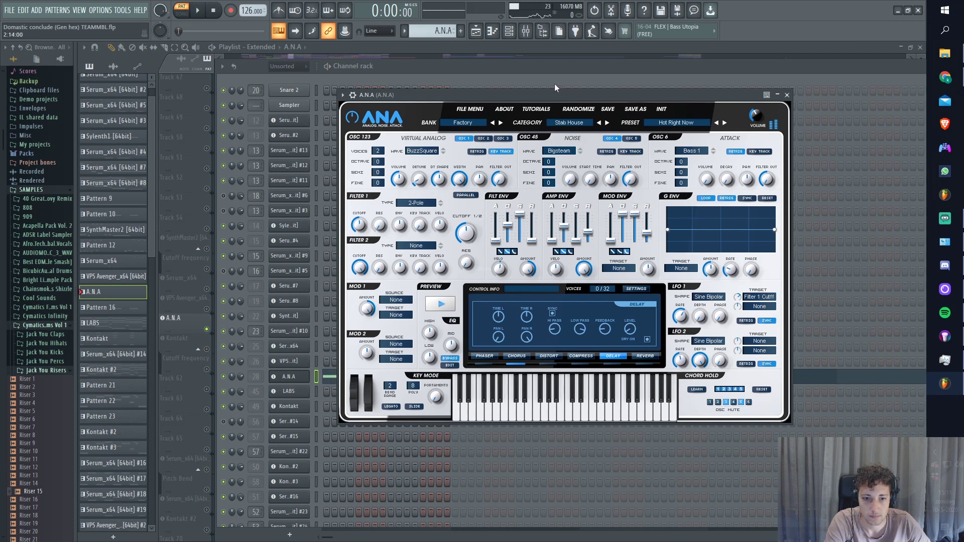
Return to the playlist, unmute the Lev2 clips on Track 91, and play the drop from just before bar 69.
left_click(482, 34)
left_click(311, 70)
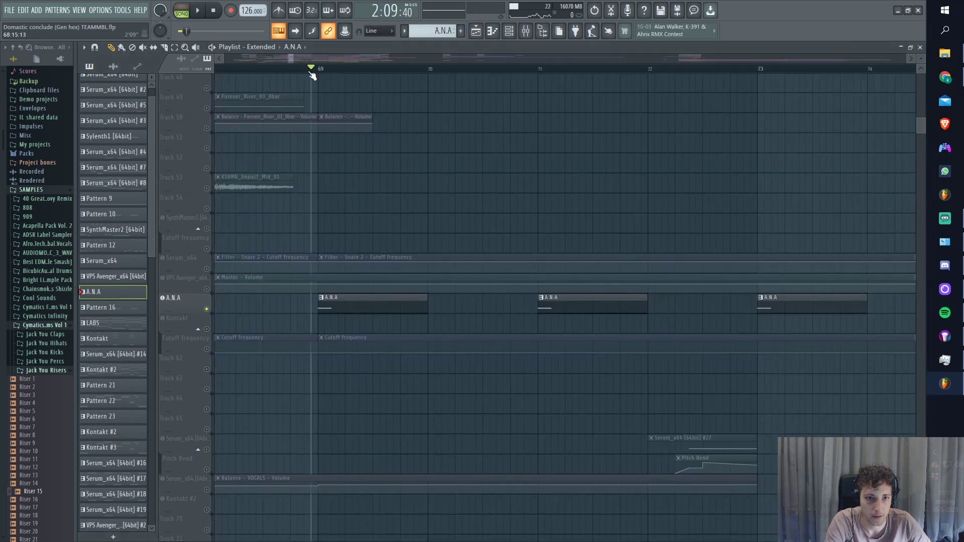
scroll(366, 215, "down", 8)
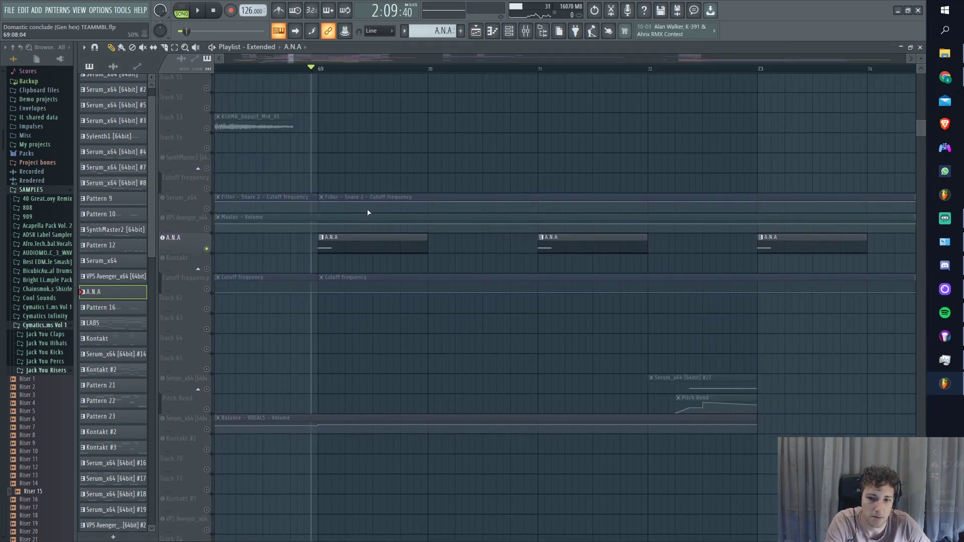
key("space")
scroll(368, 218, "down", 6)
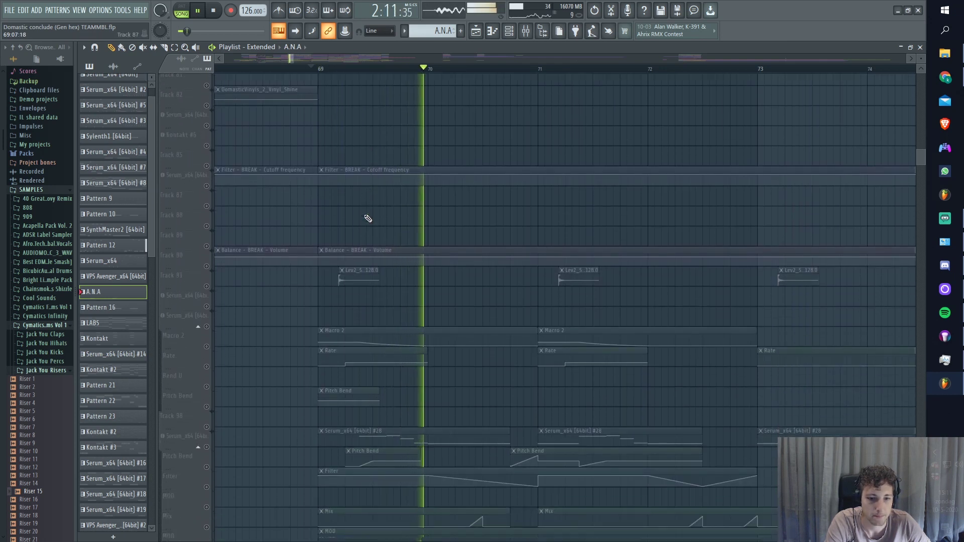
key("space")
key("space")
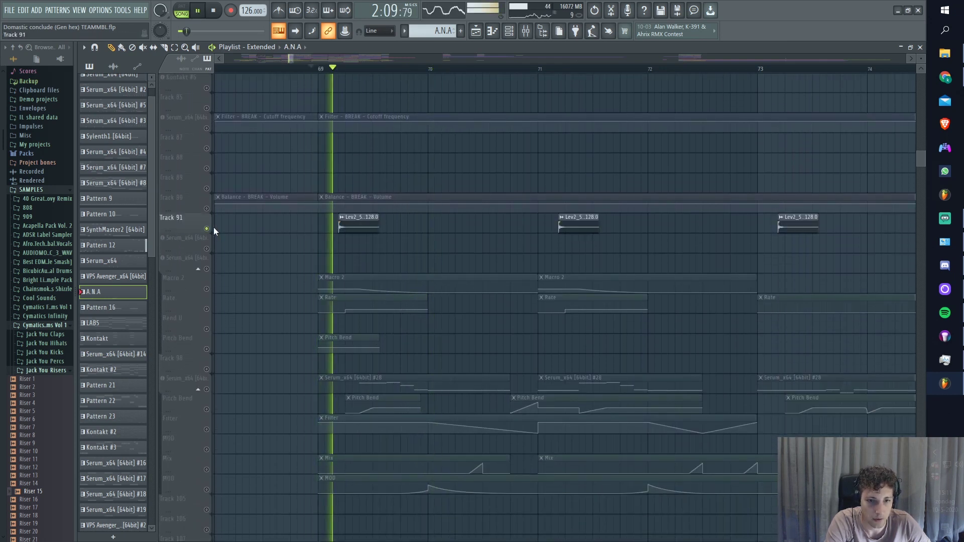
scroll(265, 252, "down", 1)
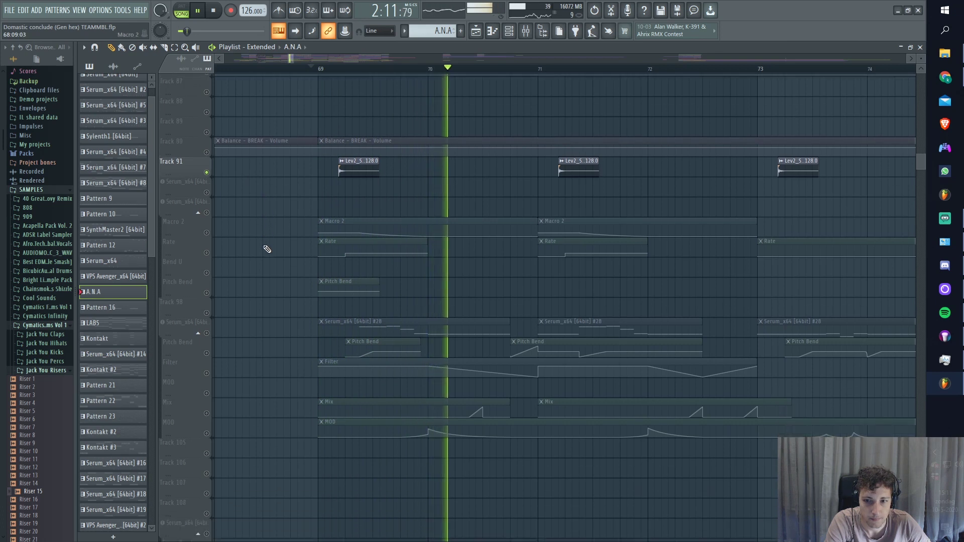
key("space")
Unmute the Serum #28 track and the Macro 2, Rate, Bend U, Pitch Bend, Filter, Mix and MOD automation around it, then play the drop.
left_click(206, 249)
left_click(206, 269)
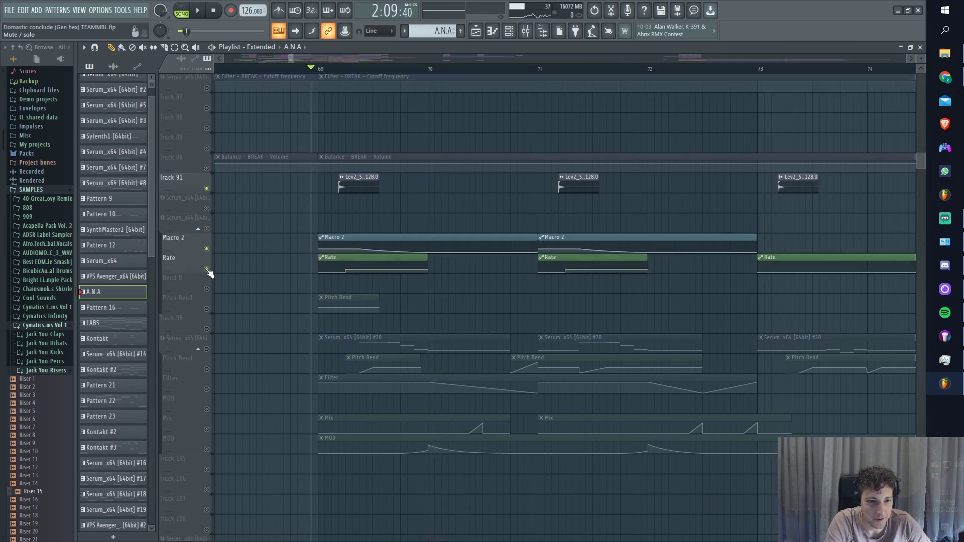
left_click(207, 309)
left_click(207, 349)
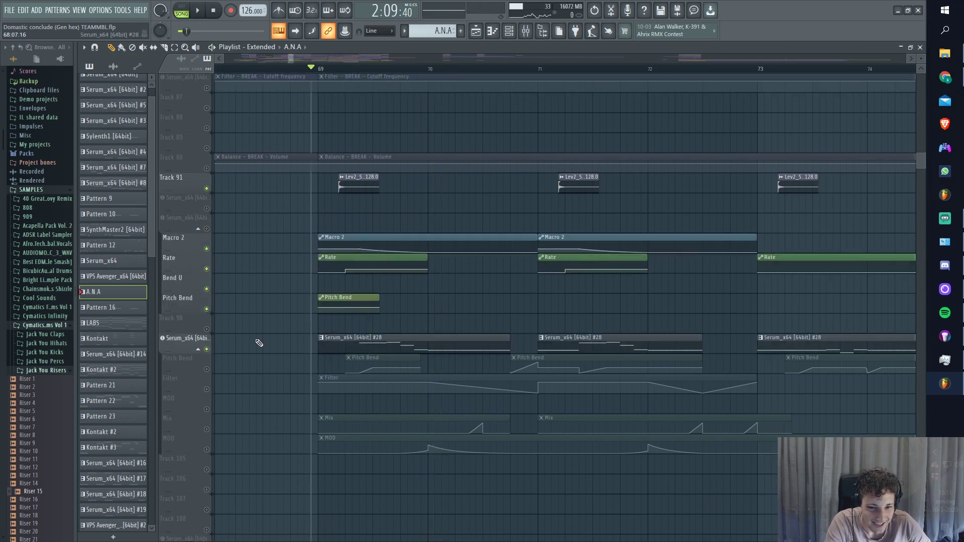
scroll(256, 337, "down", 1)
left_click(207, 329)
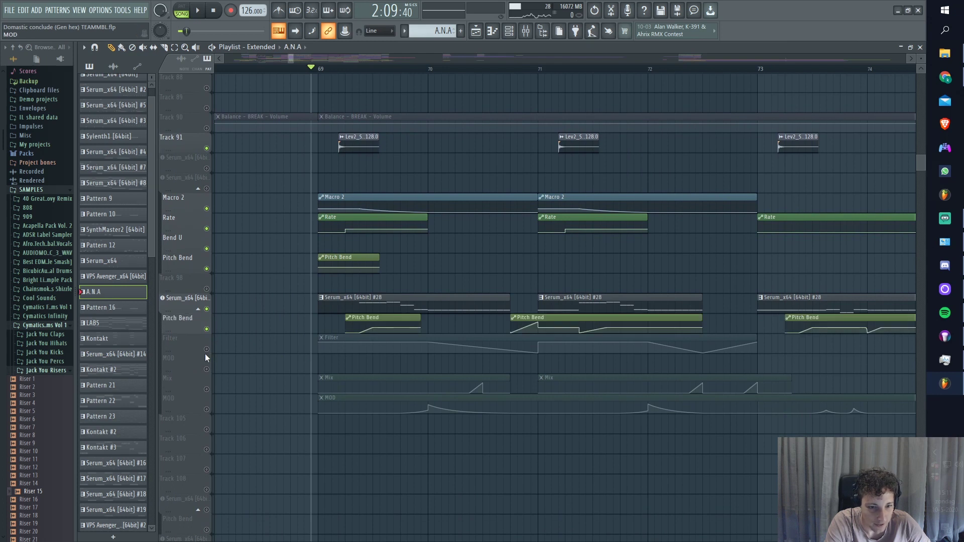
left_click_drag(207, 350, 207, 409)
key("space")
scroll(370, 301, "up", 2)
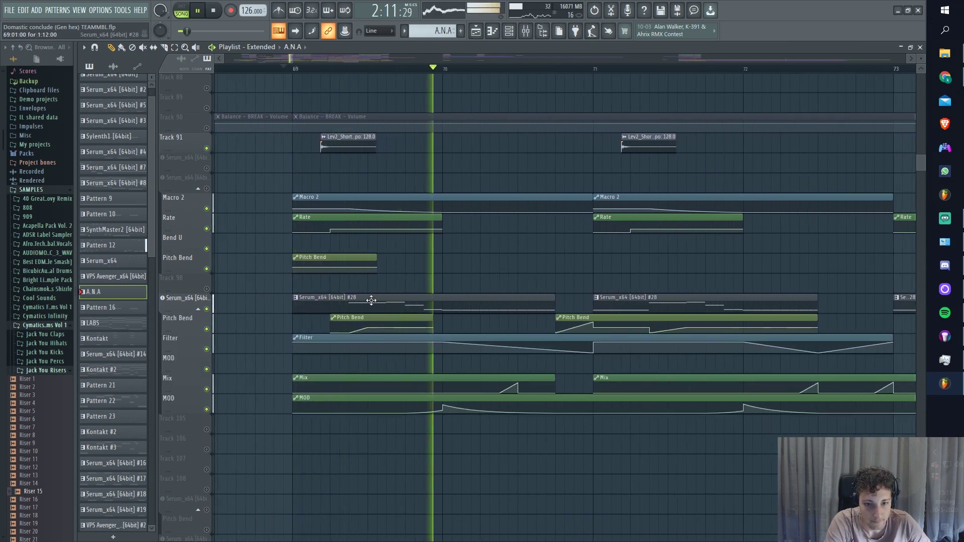
key("space")
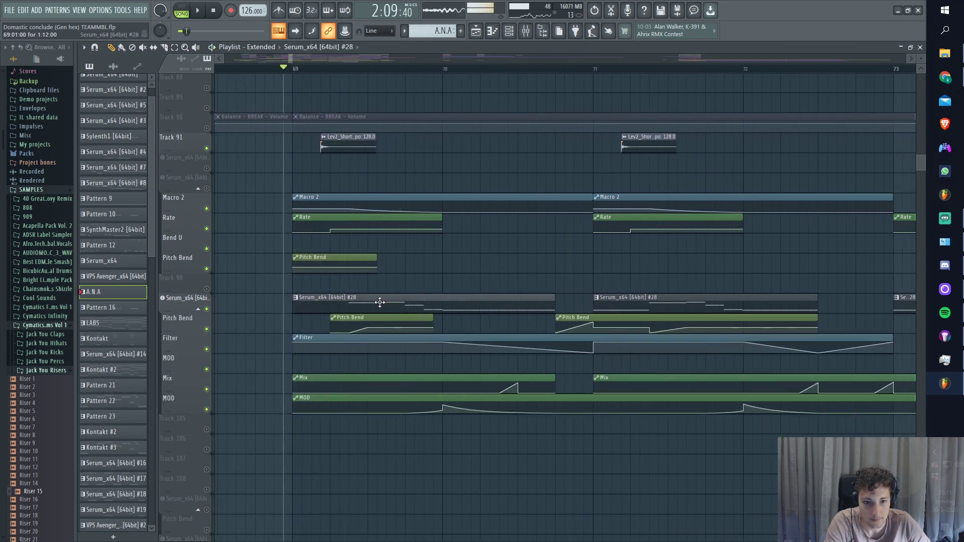
Open the Serum #28 pattern and its Arabisch fluitje patch, then play the pattern on its own while viewing the oscillator page.
double_click(379, 302)
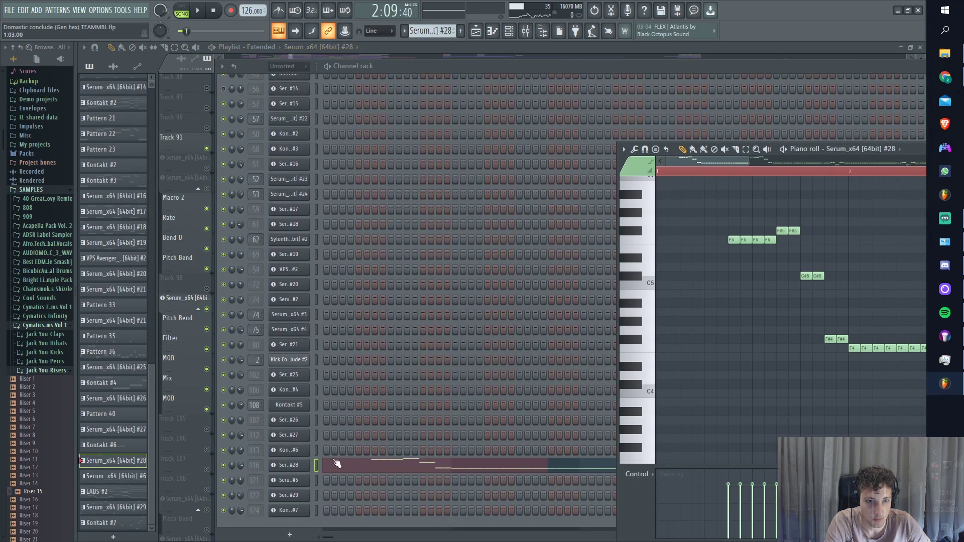
left_click(297, 466)
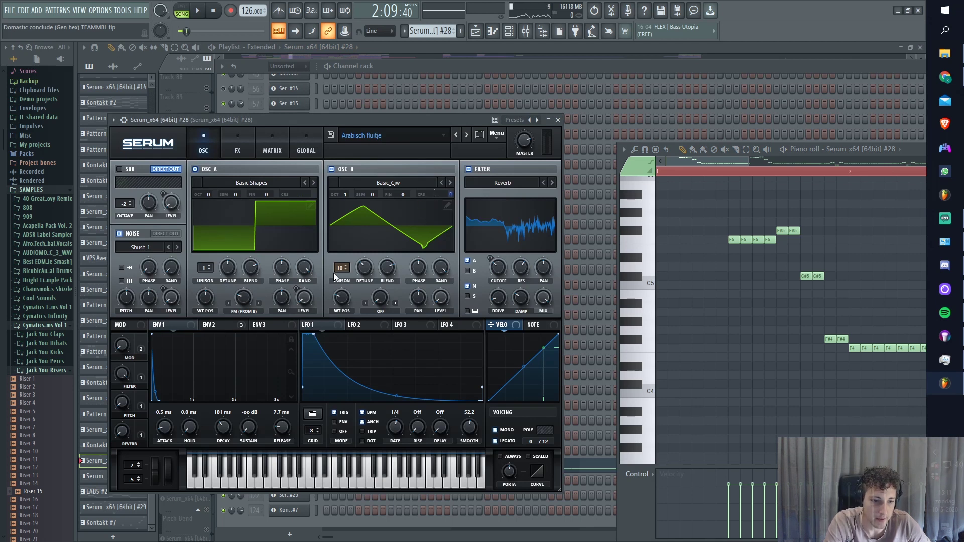
left_click_drag(287, 119, 340, 100)
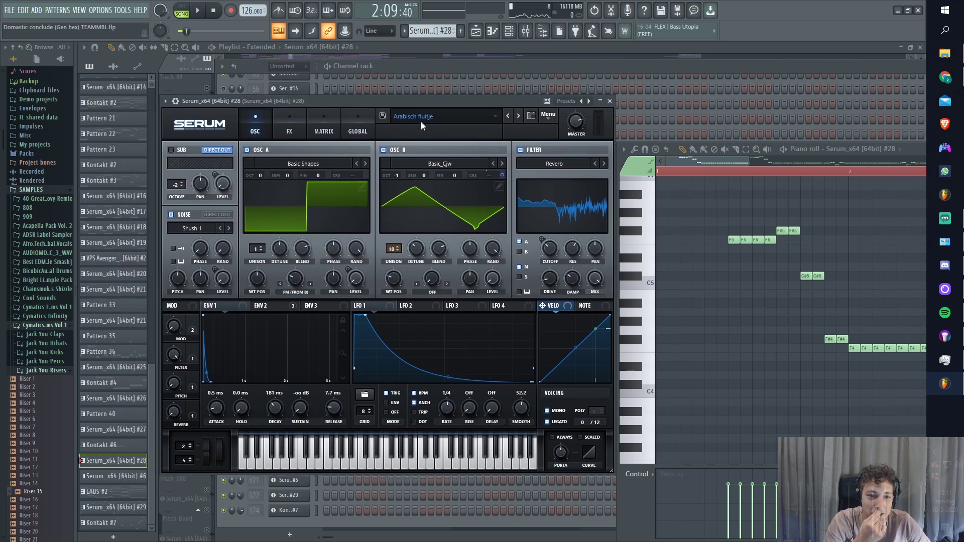
left_click_drag(375, 102, 605, 76)
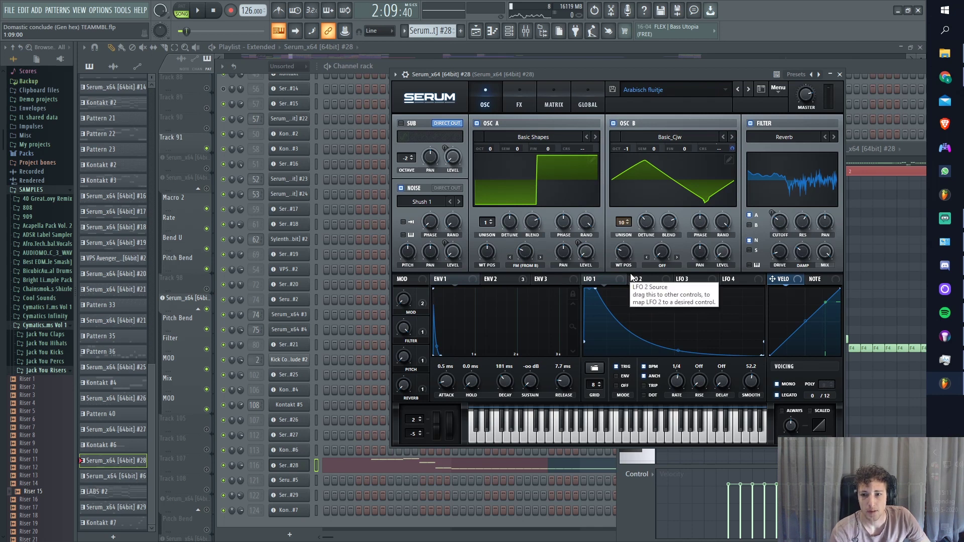
left_click(332, 74)
key("space")
left_click(289, 465)
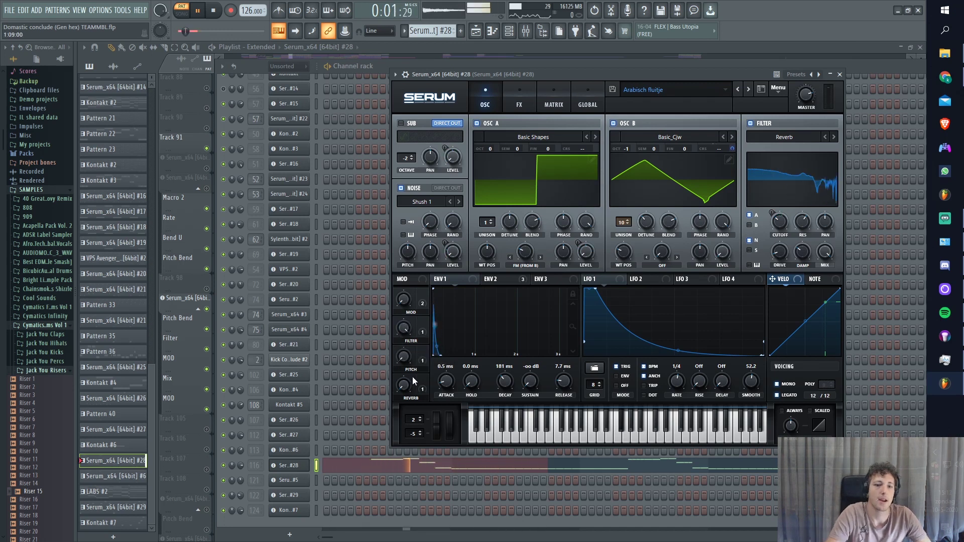
key("space")
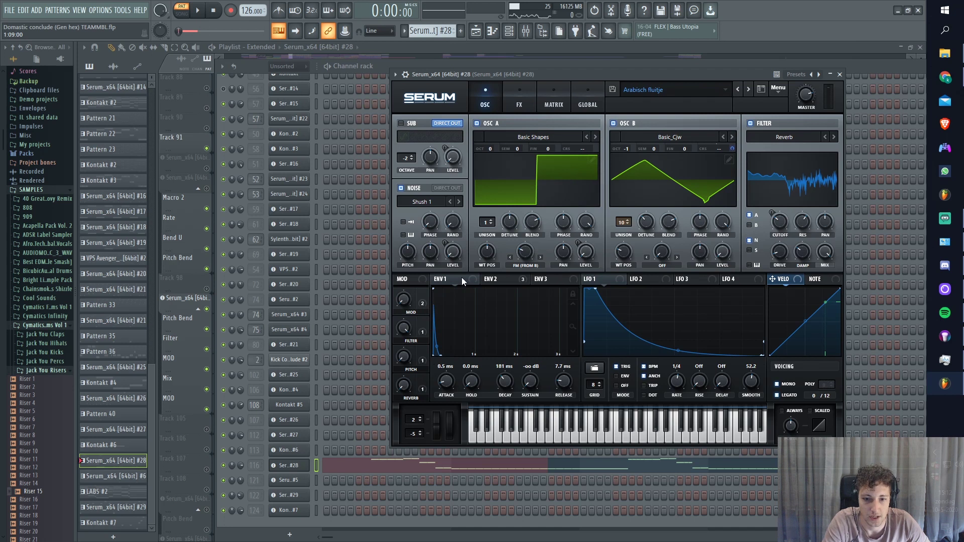
Stop the pattern and look through the effects page of the Arabisch fluitje patch, from Hyper/Dimension down to Filter.
key("space")
left_click(517, 100)
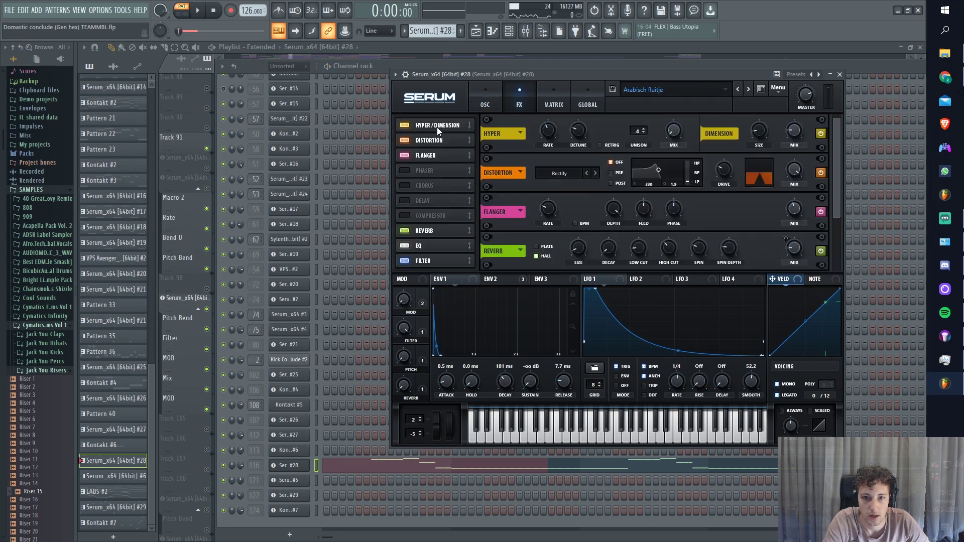
scroll(433, 143, "down", 1)
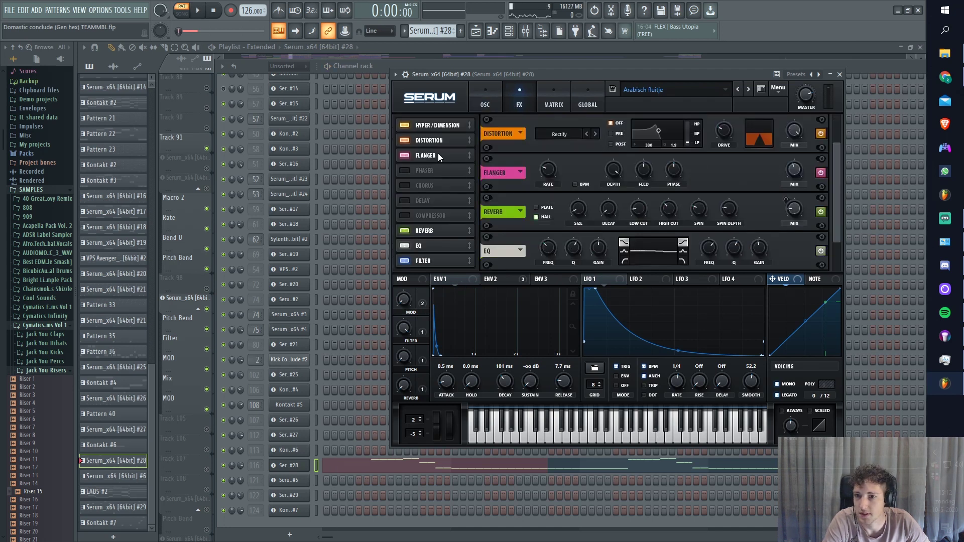
scroll(438, 153, "down", 1)
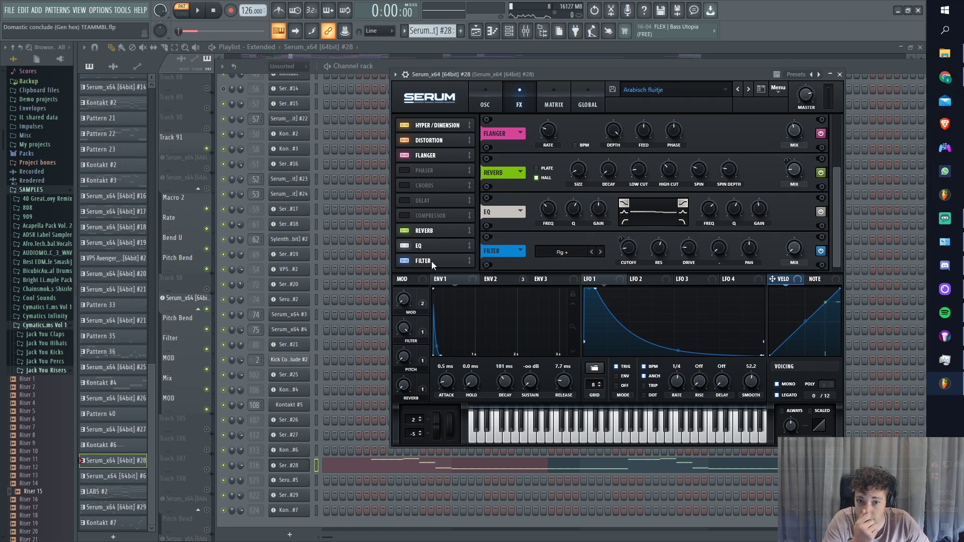
View the OTT, CamelCrusher and FabFilter Pro-Q 3 effects on the Serum #28 mixer track, playing the pattern for reference.
left_click(525, 31)
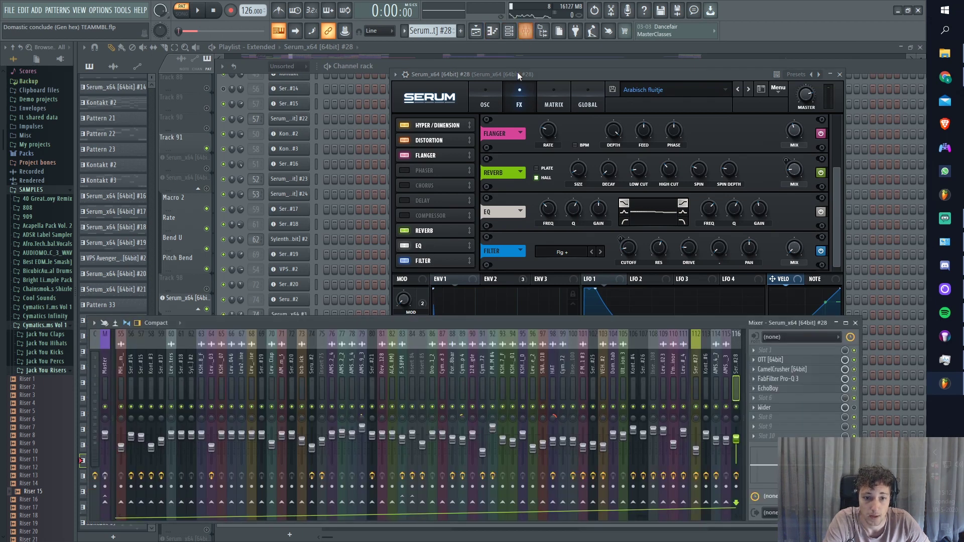
left_click(783, 360)
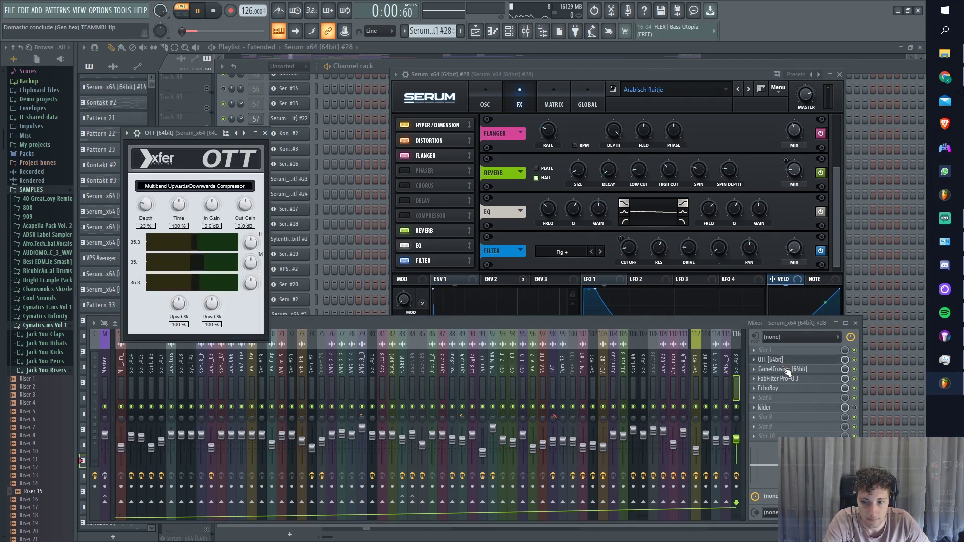
key("space")
left_click(787, 370)
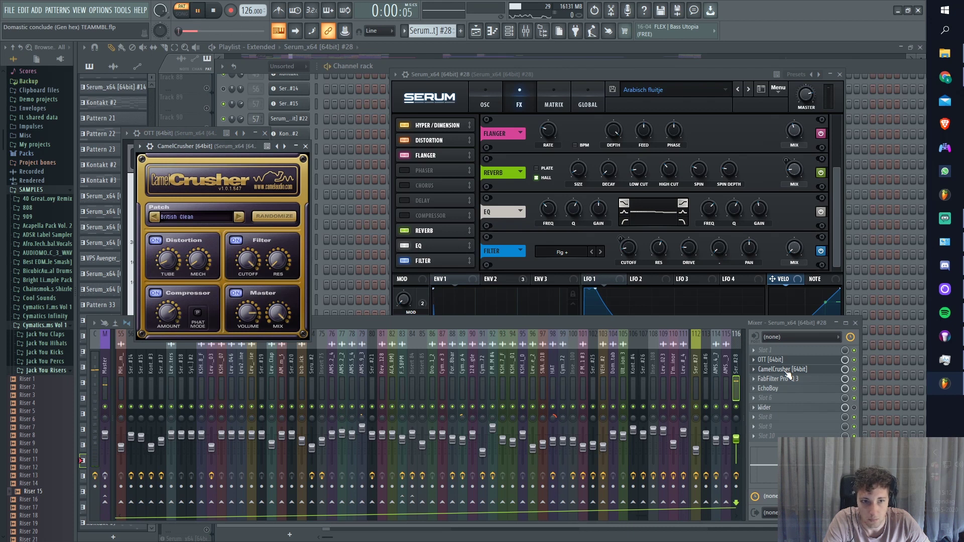
key("space")
left_click(784, 379)
left_click_drag(723, 158, 299, 107)
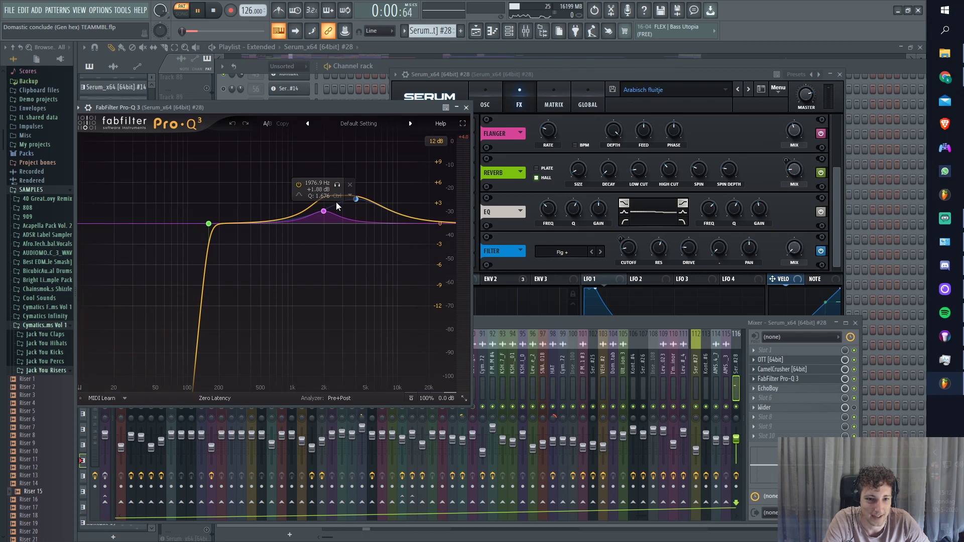
key("space")
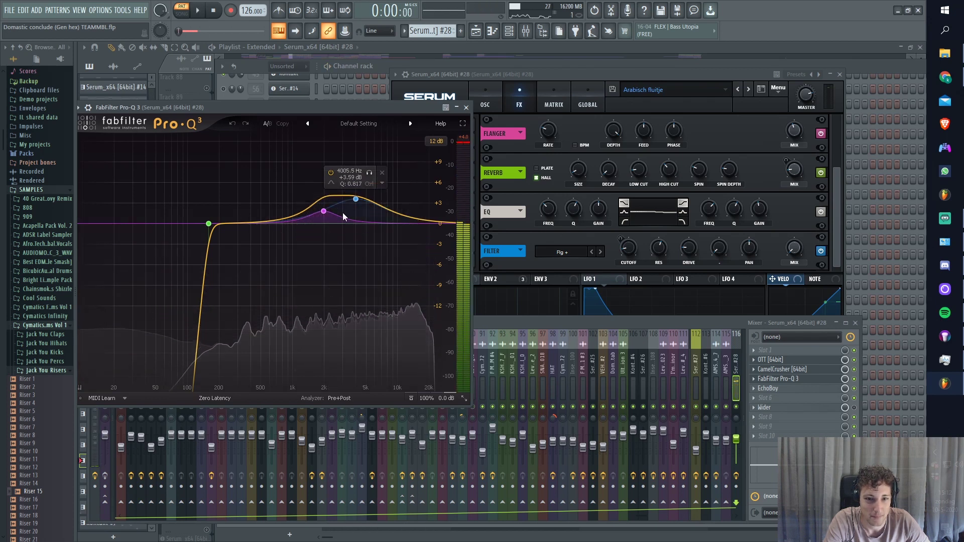
View the EchoBoy and Wider effects on the Serum #28 mixer track.
left_click(787, 389)
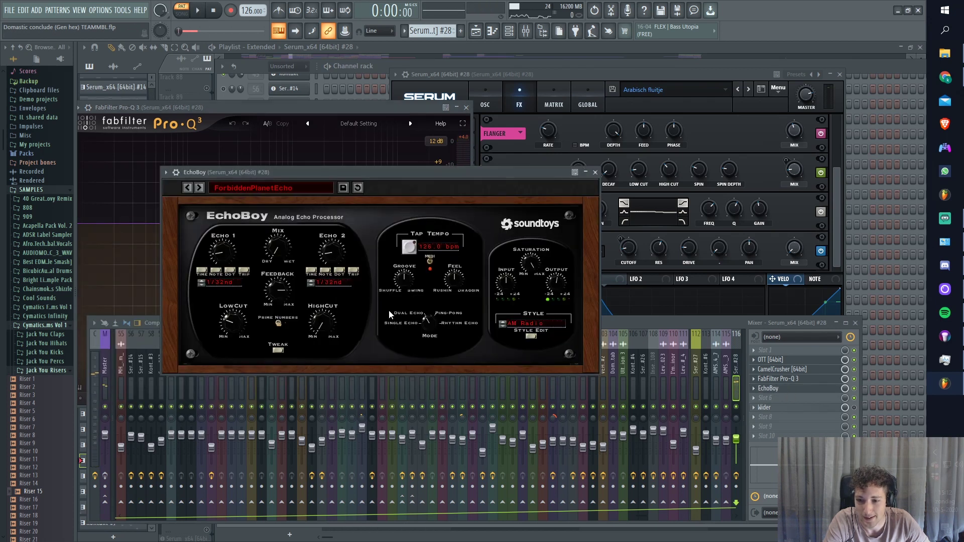
key("space")
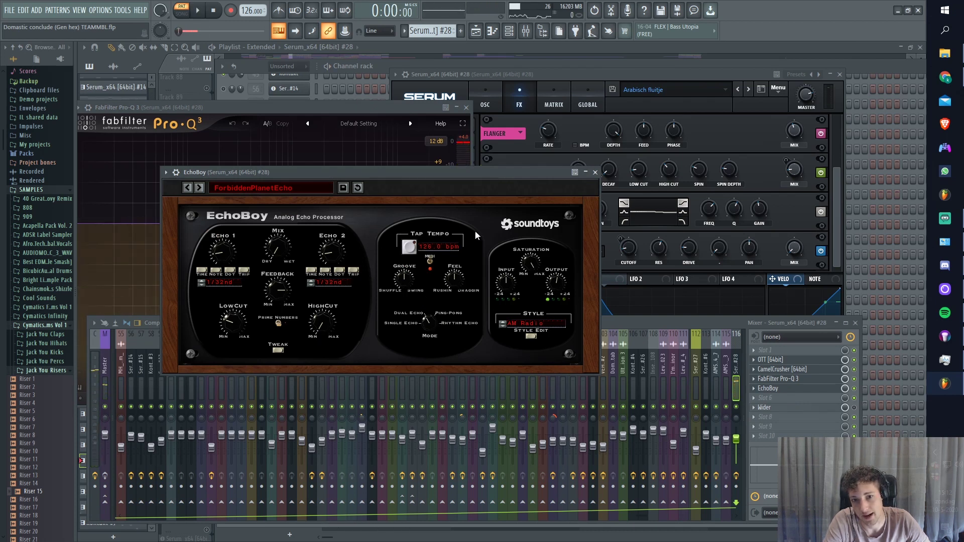
left_click(587, 384)
left_click(797, 407)
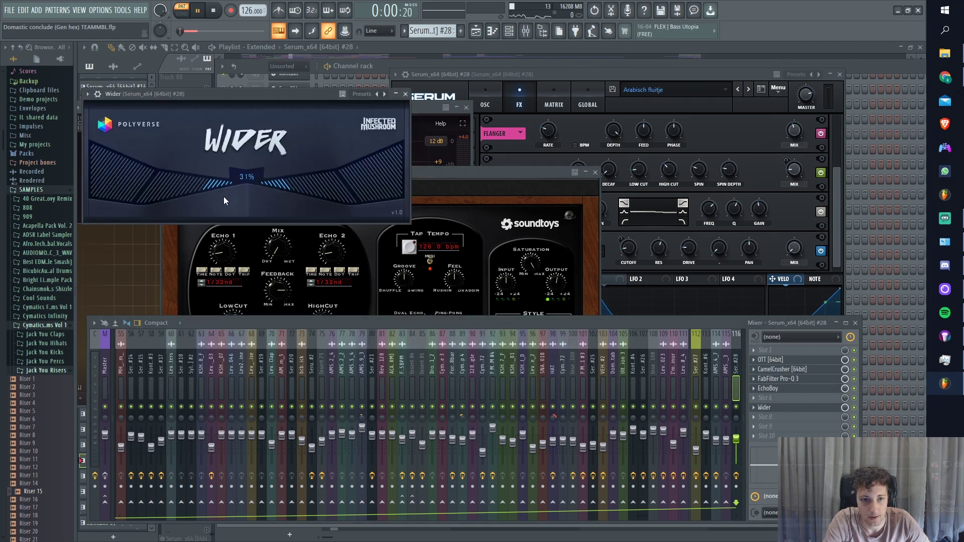
Return to the playlist and play the drop from bar 69 with the Serum #28 lead and its automation.
left_click(481, 36)
key("space")
left_click(294, 70)
key("space")
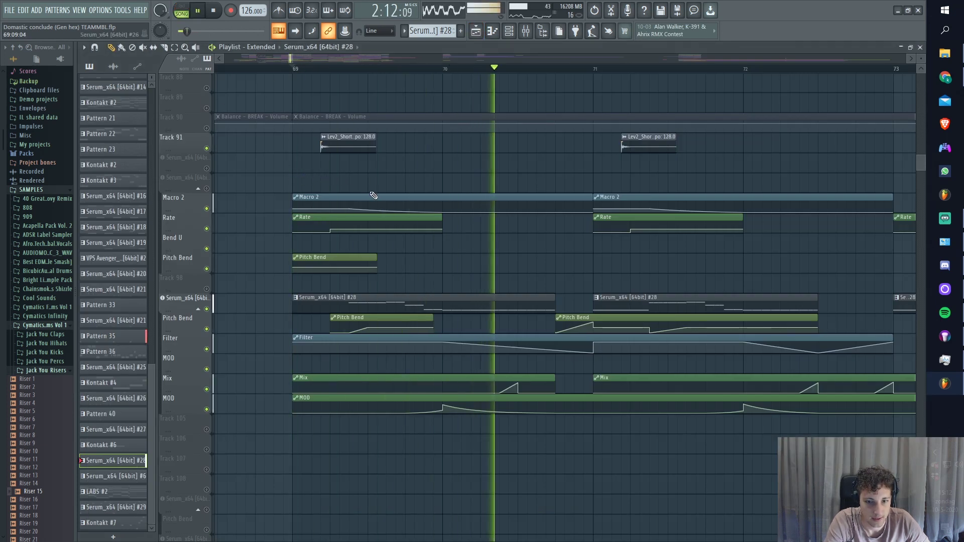
scroll(495, 274, "down", 2)
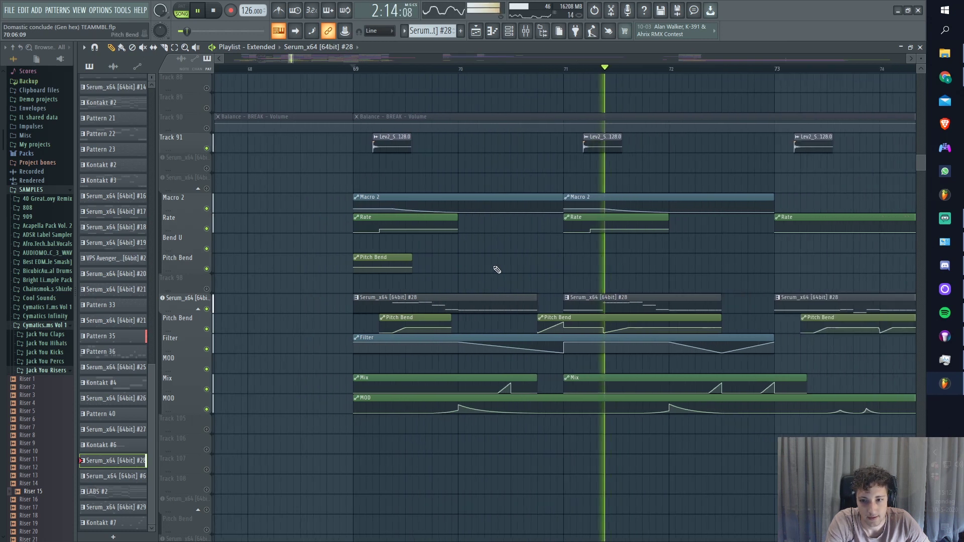
scroll(512, 271, "down", 2)
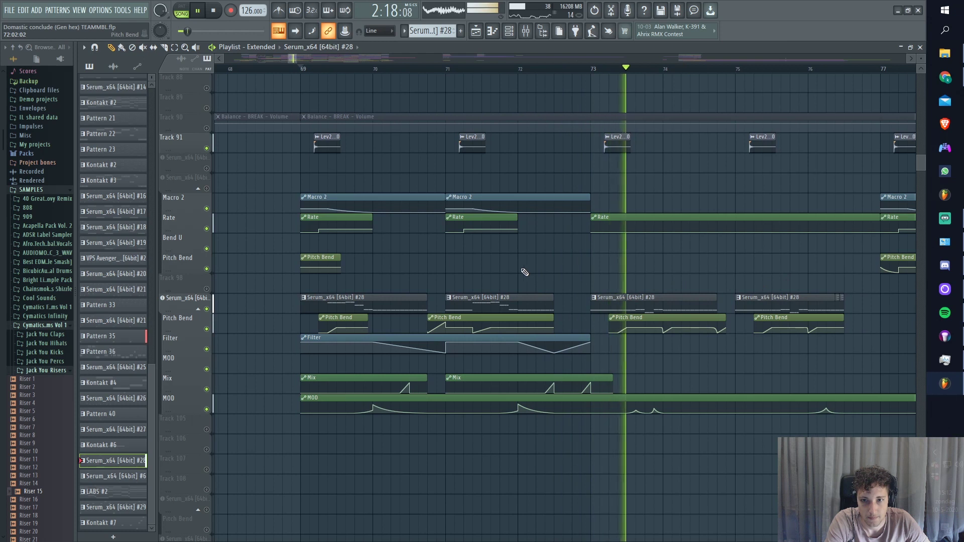
key("space")
Unmute the Serum #27 track and the Pitch Bend automation track directly below it.
scroll(311, 281, "down", 5)
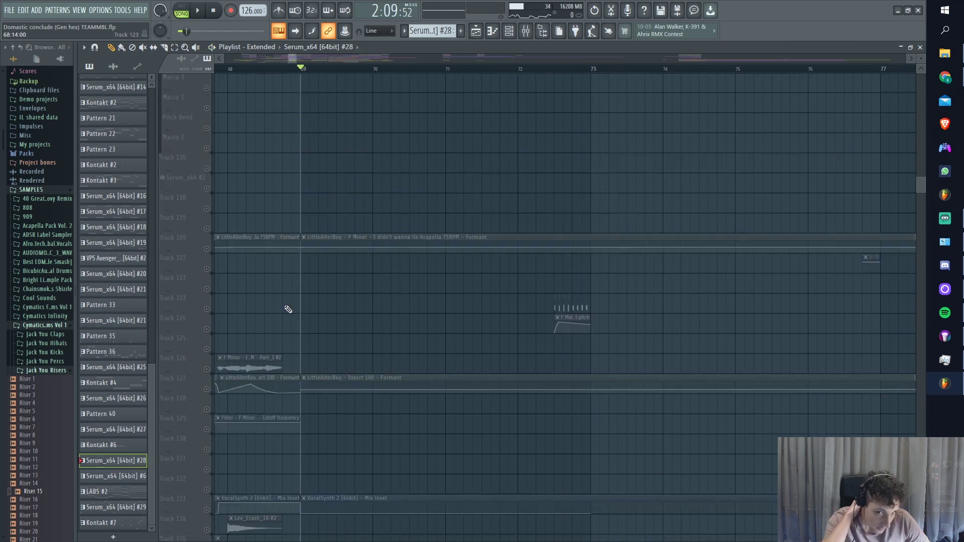
left_click(206, 330)
scroll(398, 282, "up", 10)
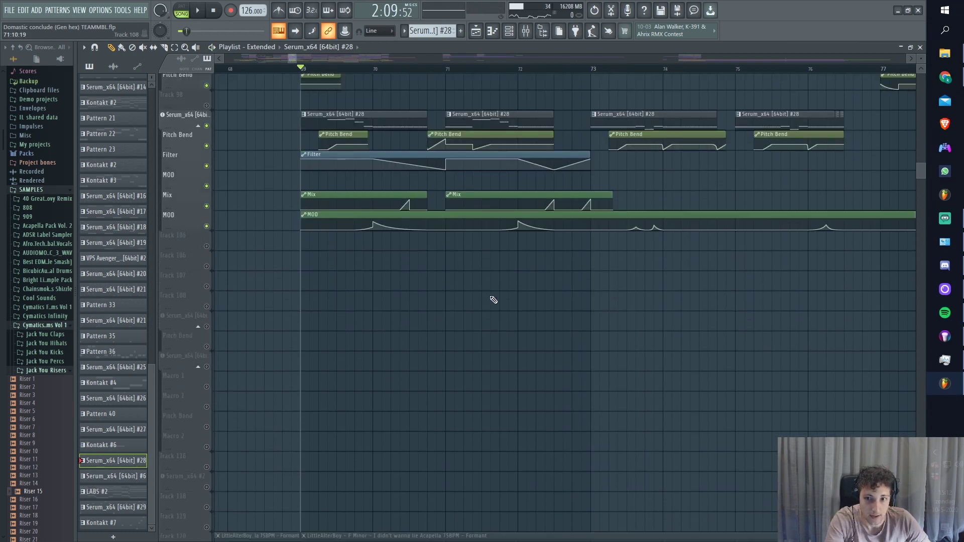
scroll(559, 283, "up", 4)
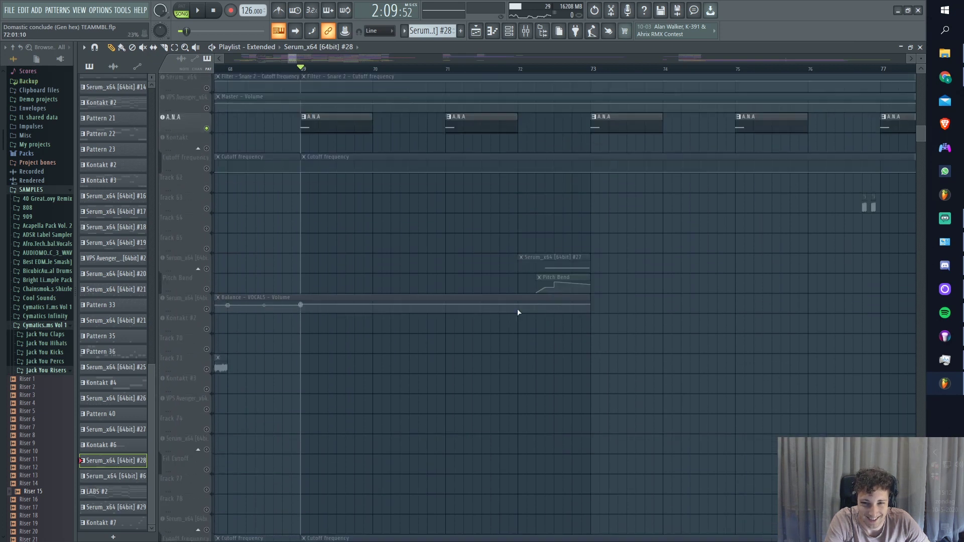
left_click(206, 289)
left_click(207, 268)
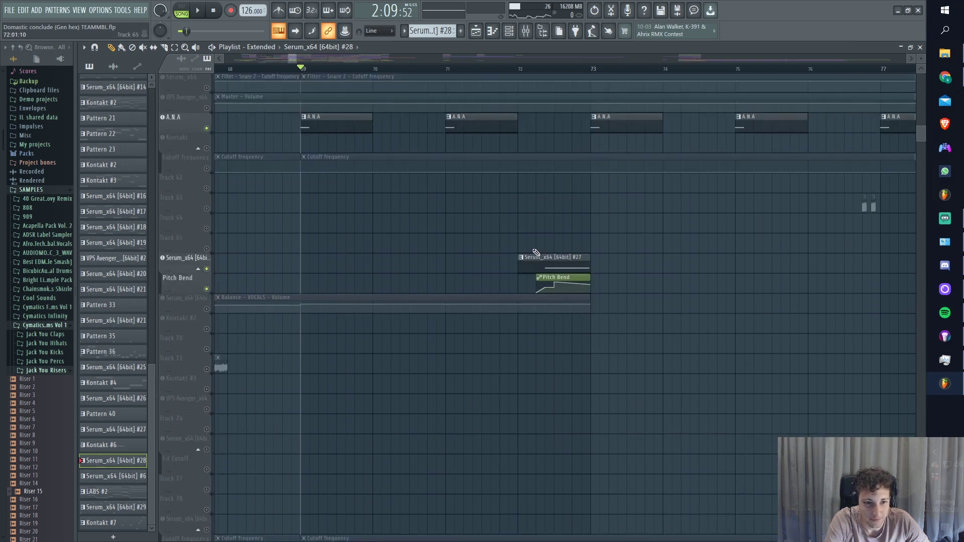
Play the drop from the middle of bar 71 through the Serum #27 clip, then stop.
scroll(688, 246, "up", 2)
left_click(402, 69)
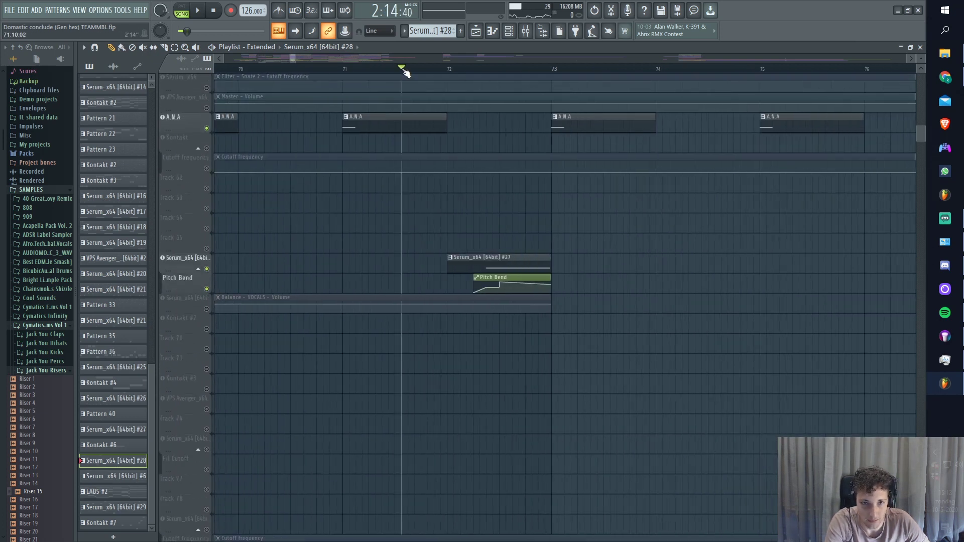
key("space")
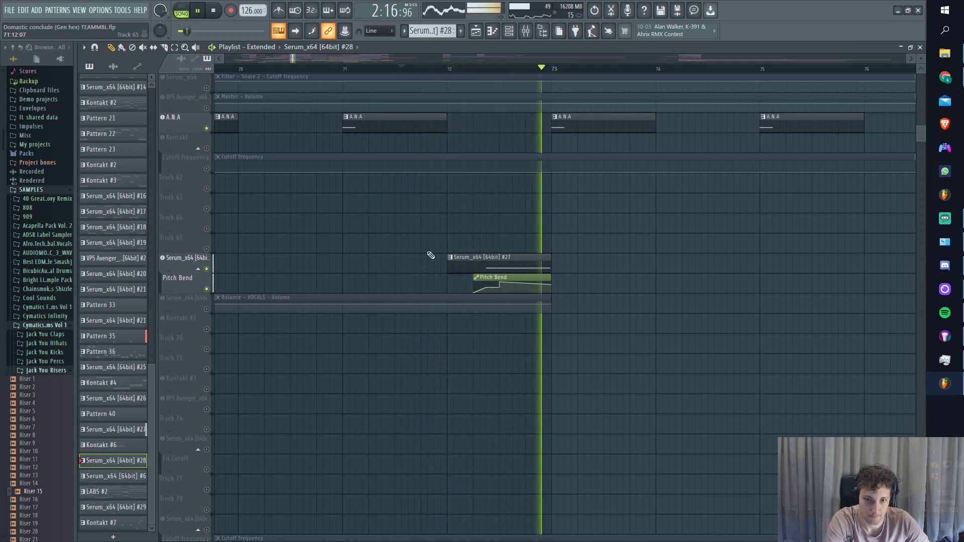
key("space")
Open the Serum #27 pattern from its playlist clip and play it on its own.
double_click(501, 268)
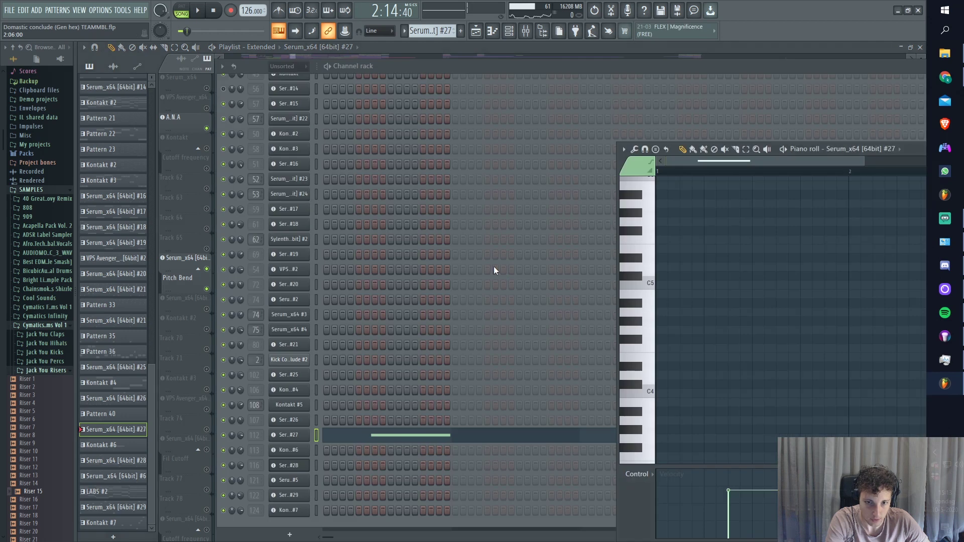
left_click(331, 71)
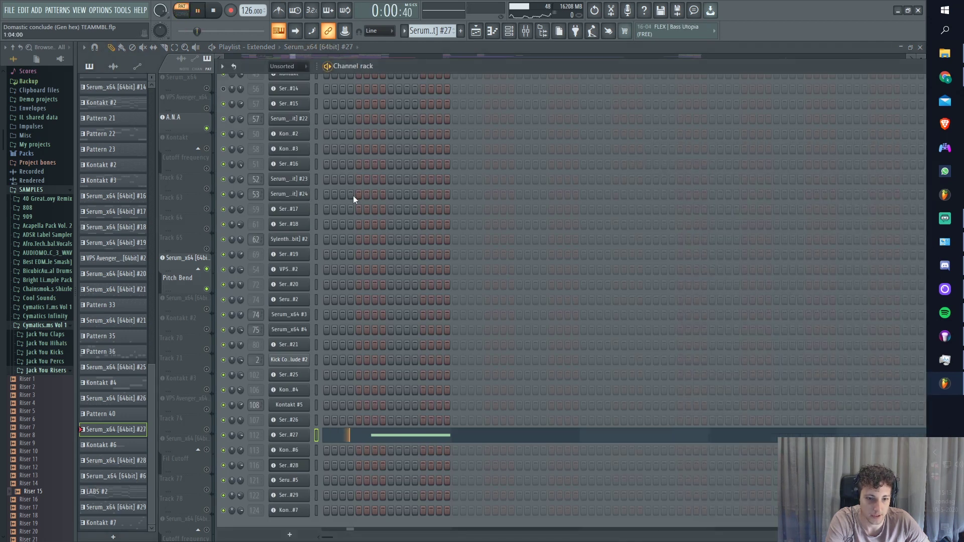
Audition the Serum_x64 #27 pattern and open its Serum instrument to examine the patch.
key("space")
left_click(290, 435)
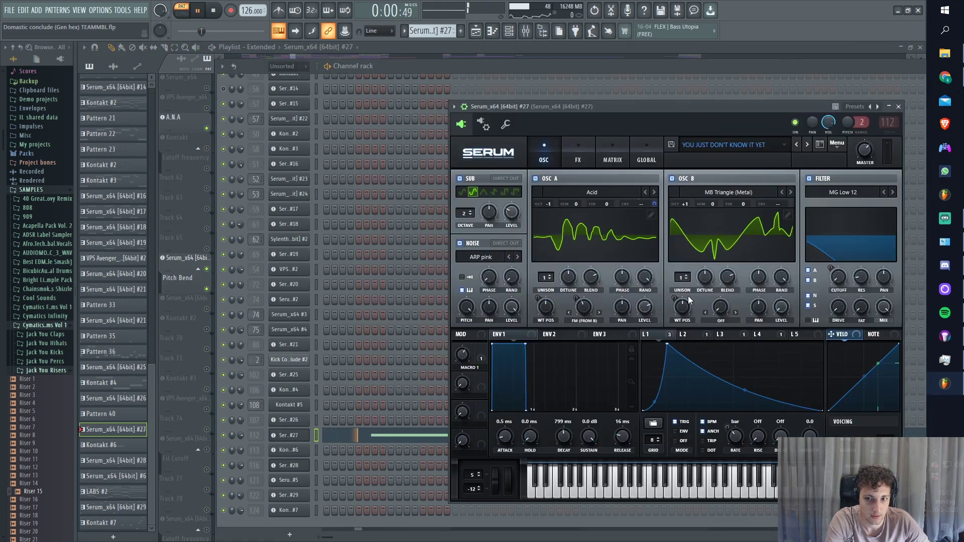
left_click_drag(616, 106, 353, 84)
key("space")
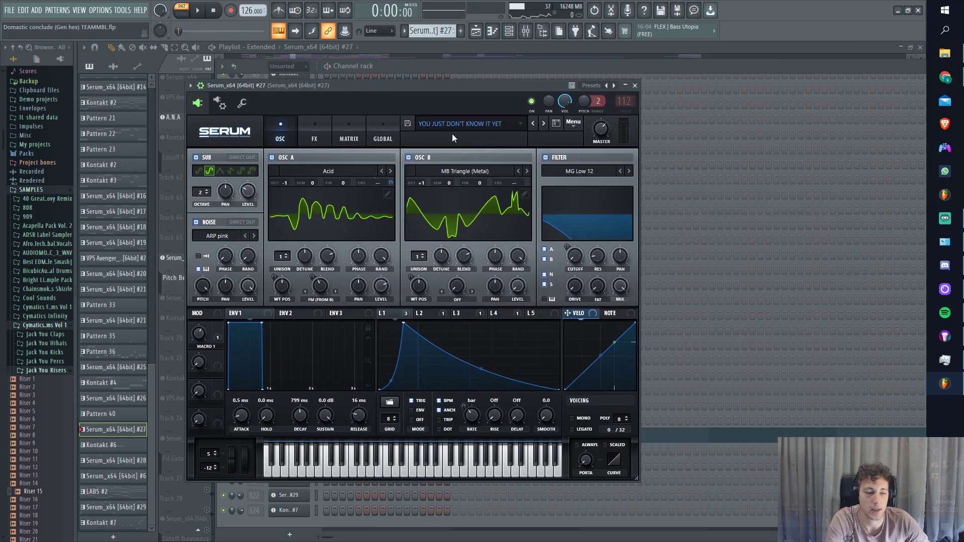
Play the playlist around bar 72 to hear the Serum_x64 #27 clip and its Pitch Bend automation with the soloed tracks.
left_click(475, 31)
scroll(452, 349, "down", 15)
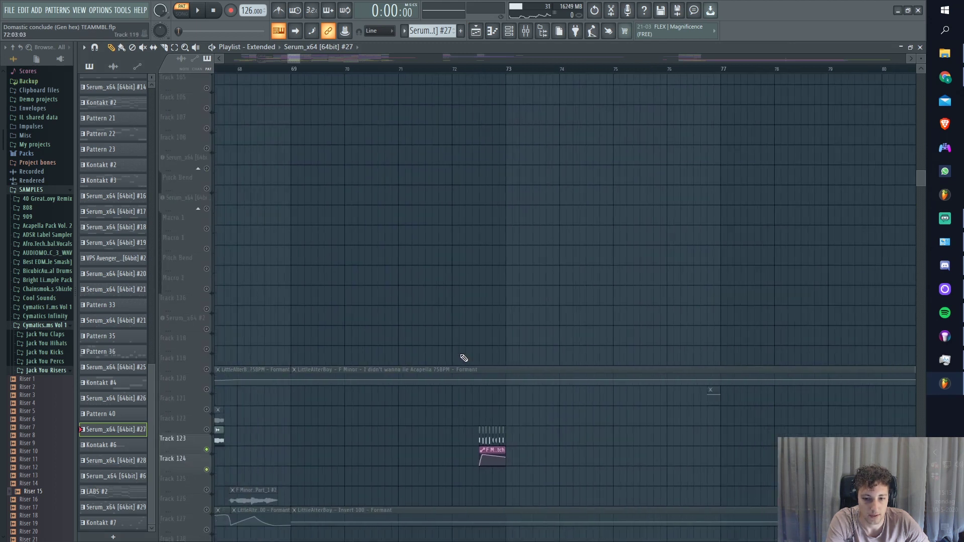
key("space")
scroll(282, 296, "up", 10)
scroll(352, 274, "up", 5)
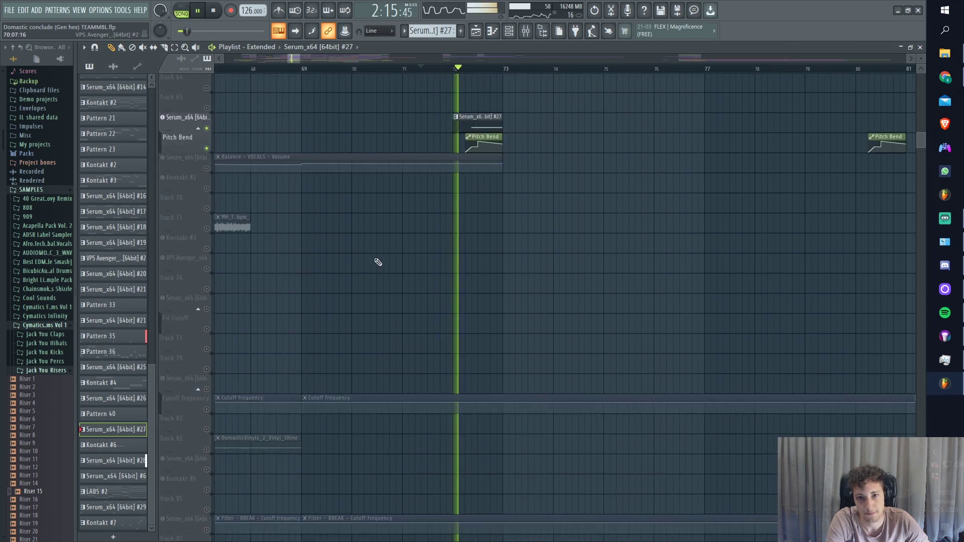
key("space")
Zoom in on the vocal chops and channel-pitch automation on Tracks 123 and 124, and play them from just before their start.
scroll(399, 254, "down", 20)
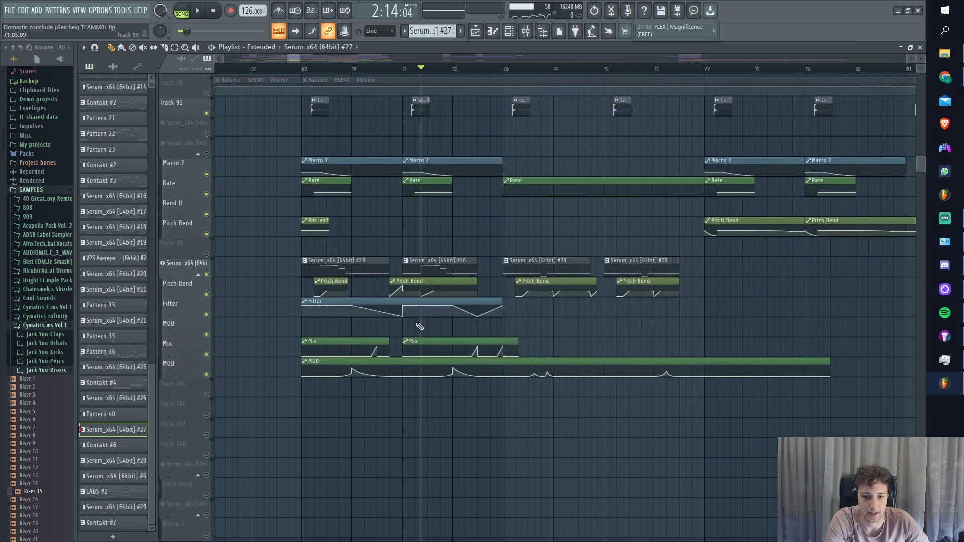
scroll(351, 291, "down", 1)
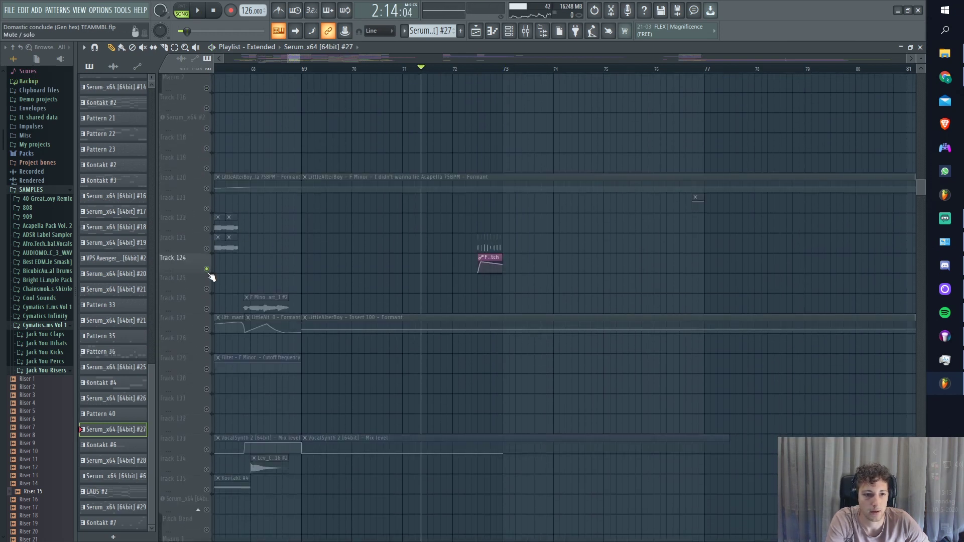
scroll(482, 261, "up", 6)
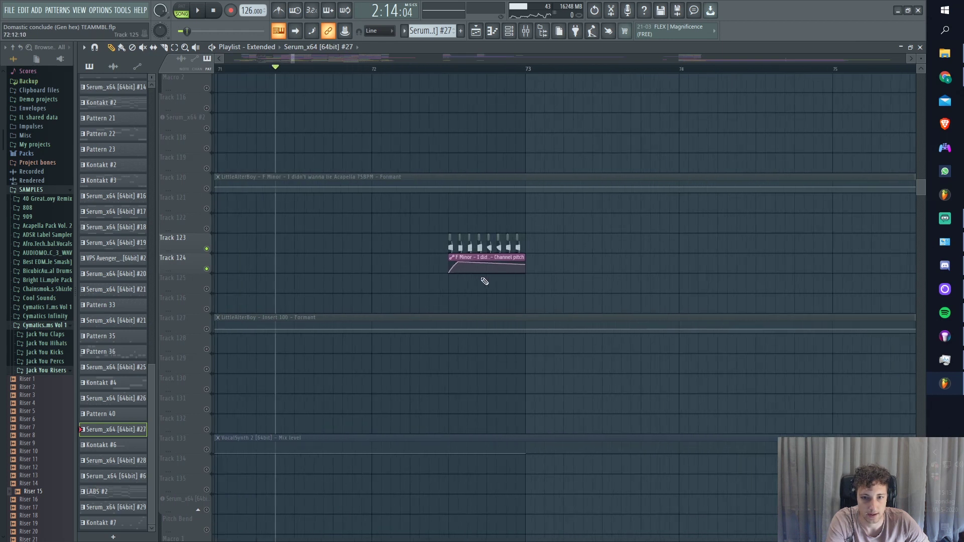
scroll(464, 282, "up", 2)
left_click(282, 66)
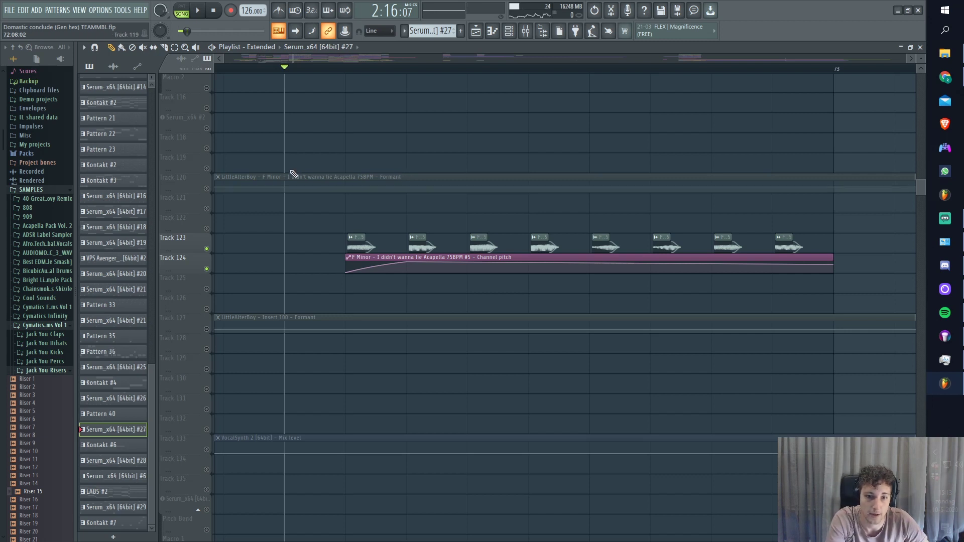
key("space")
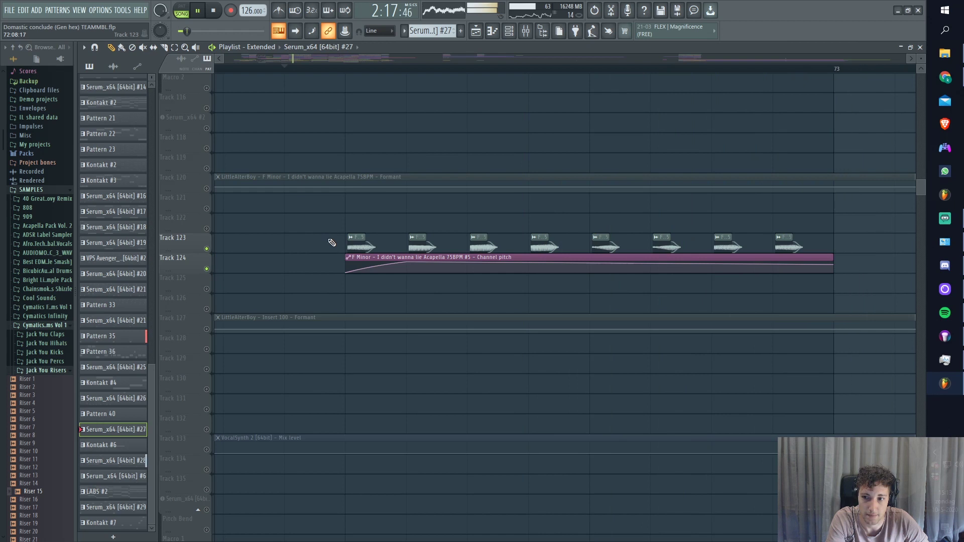
scroll(323, 229, "down", 5)
key("space")
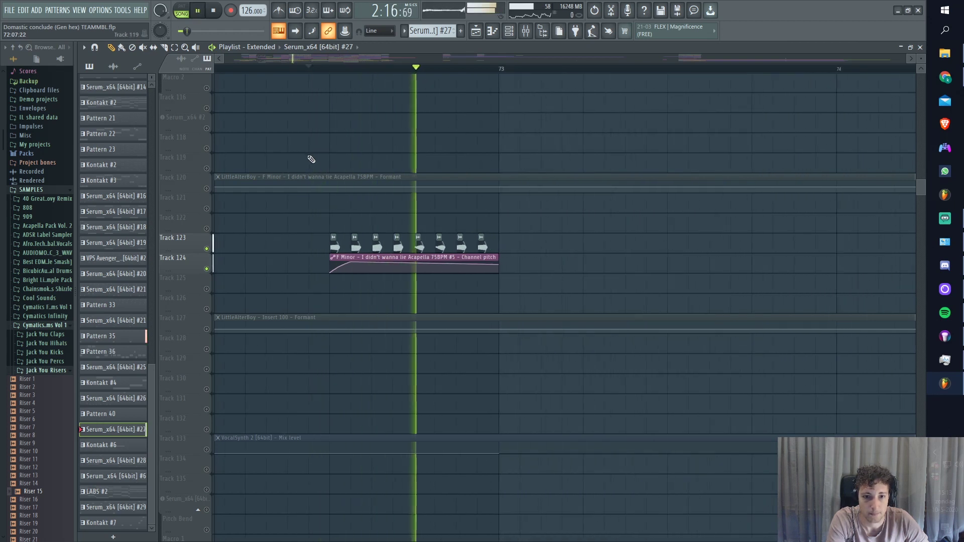
Unmute Track 63 alongside the soloed tracks, stop playback, and restore all the playlist tracks.
scroll(311, 170, "down", 3)
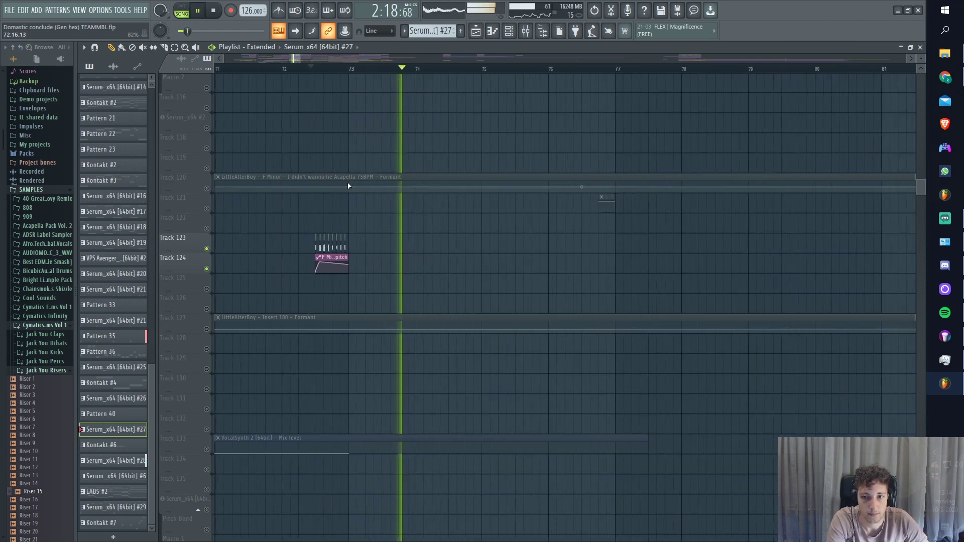
scroll(458, 239, "up", 10)
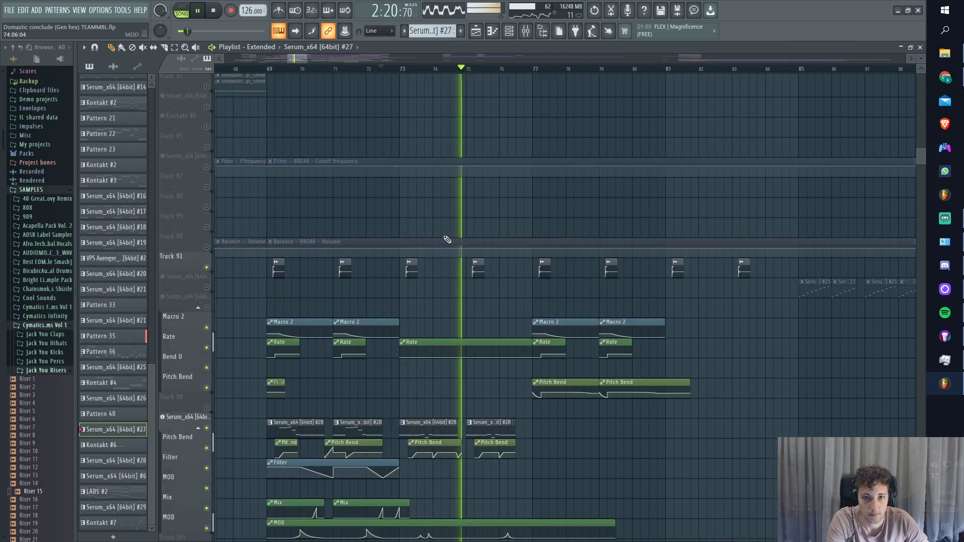
scroll(447, 239, "up", 6)
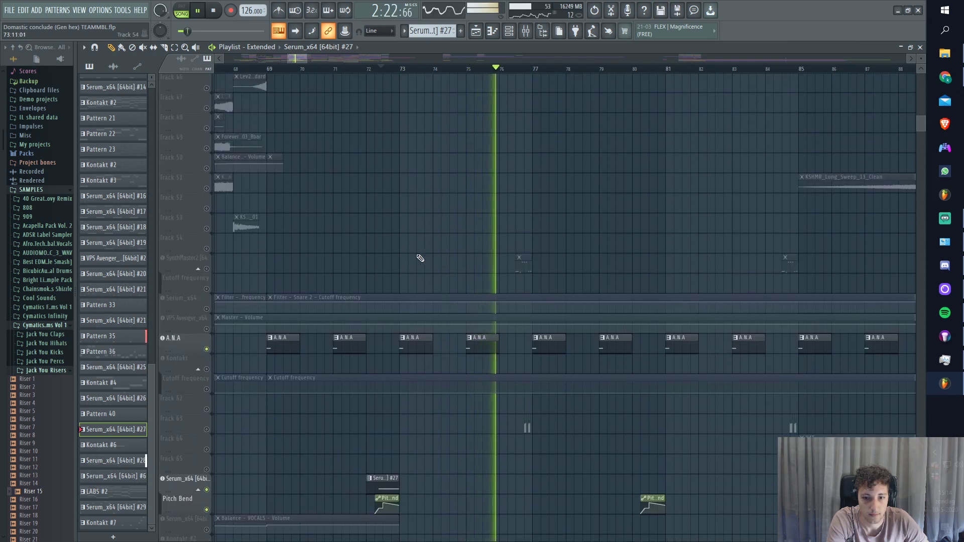
left_click(207, 429)
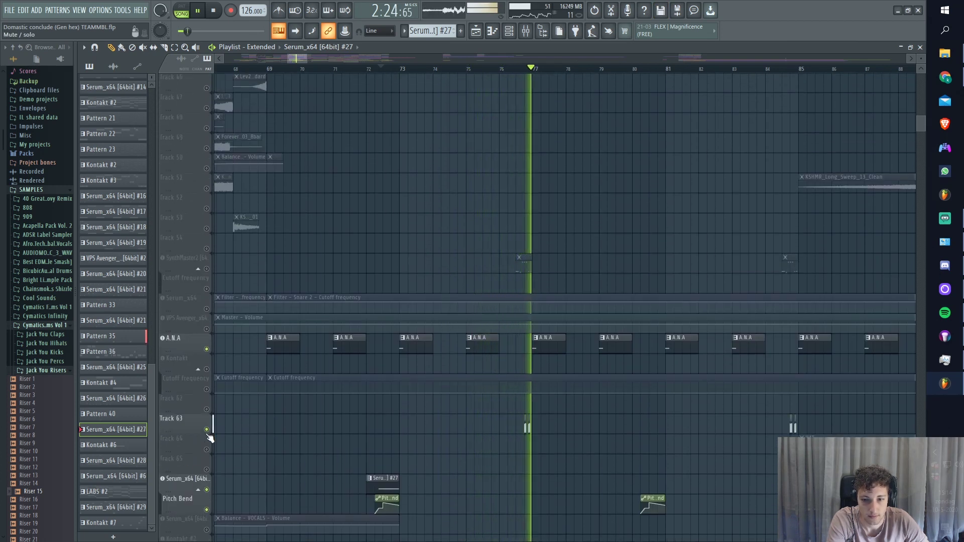
key("space")
scroll(490, 62, "up", 3)
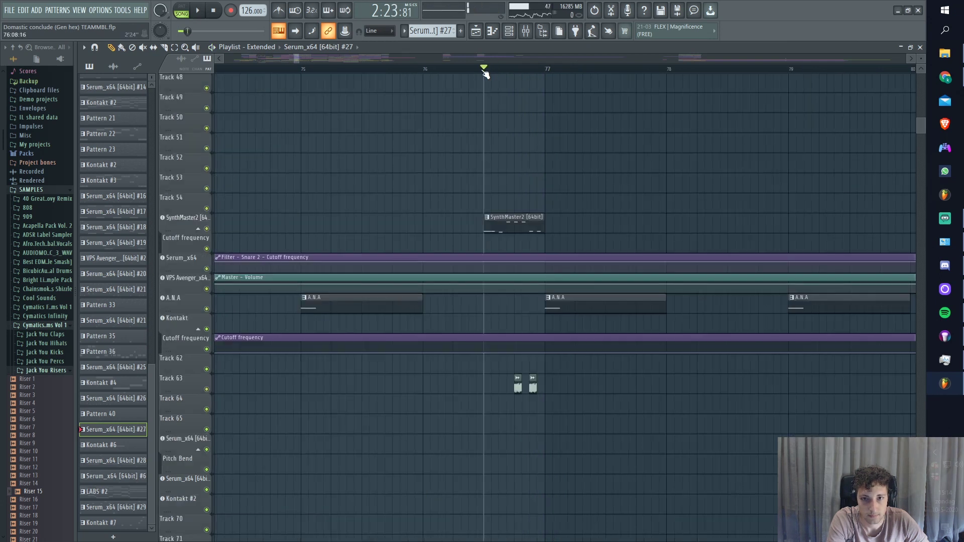
Select the half bar before bar 77 covering the SynthMaster2 clip and audition it.
left_click_drag(487, 79, 553, 80)
key("space")
key("space")
Open the SynthMaster2 clip's pattern in the channel rack, play it on its own, and open the SynthMaster2 instrument.
left_click(510, 32)
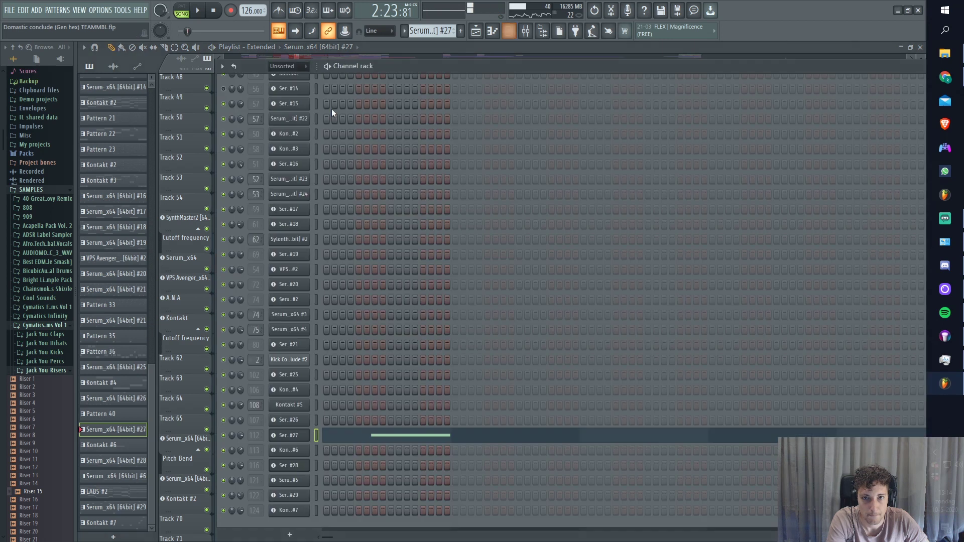
left_click(476, 33)
double_click(502, 226)
scroll(341, 270, "up", 5)
left_click(329, 66)
key("space")
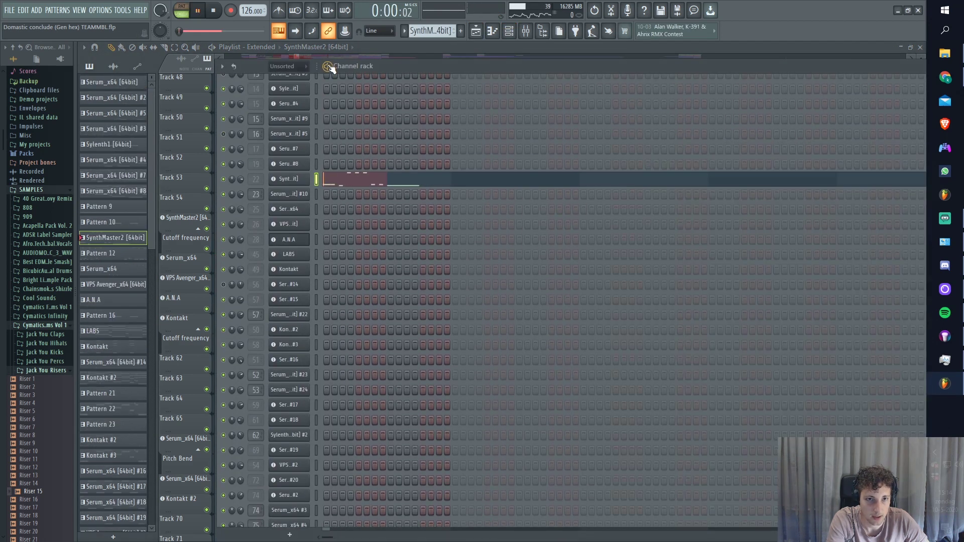
left_click(296, 179)
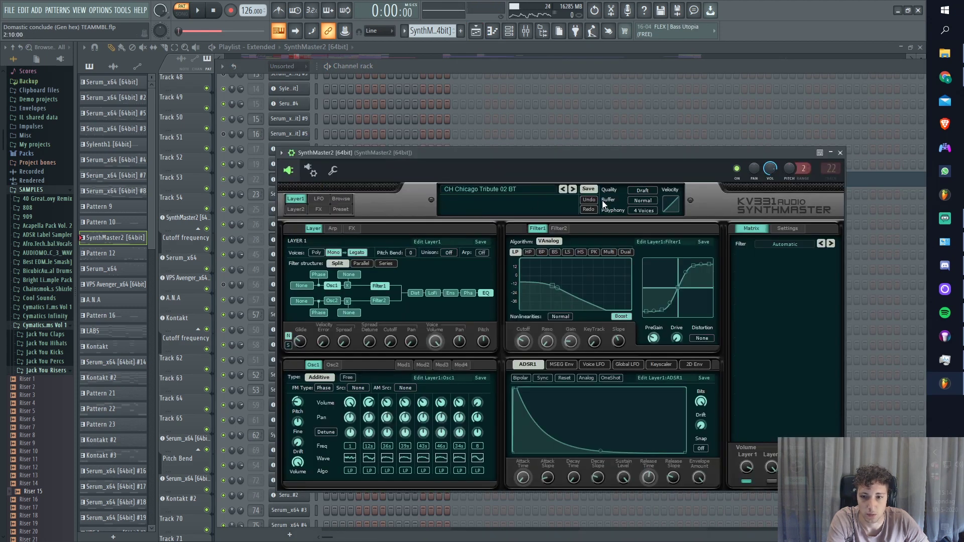
Return to the playlist and play the selected fill from just before the SynthMaster2 clip to hear it with Track 63's samples.
left_click(475, 31)
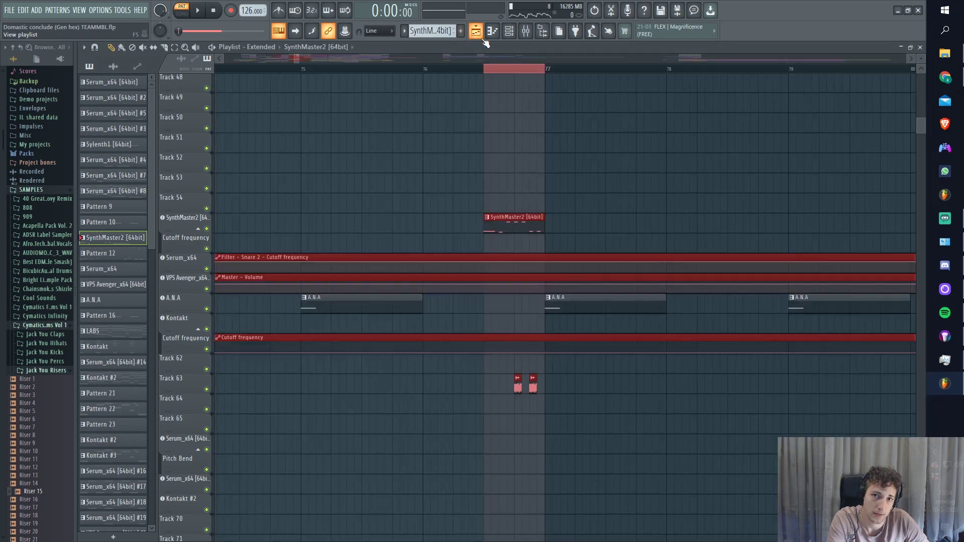
left_click(459, 64)
key("space")
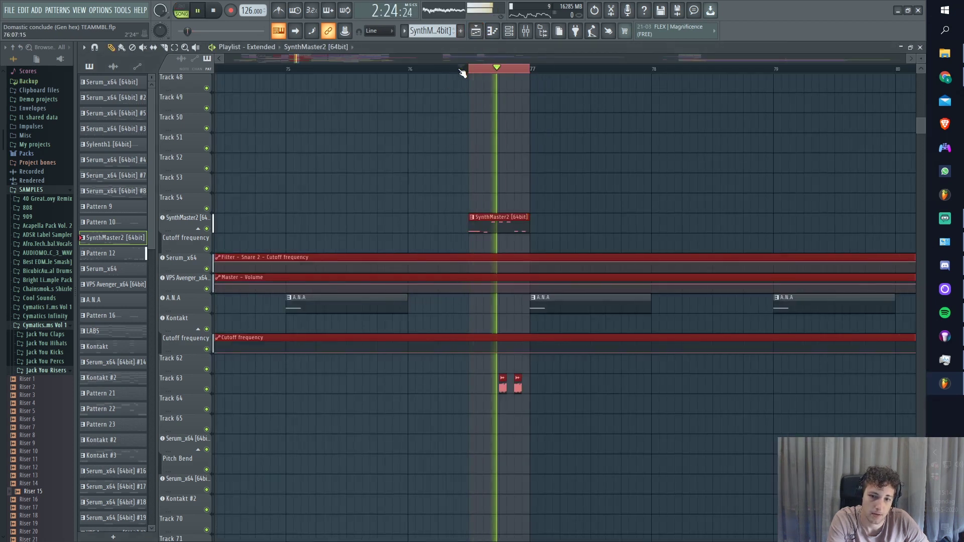
key("space")
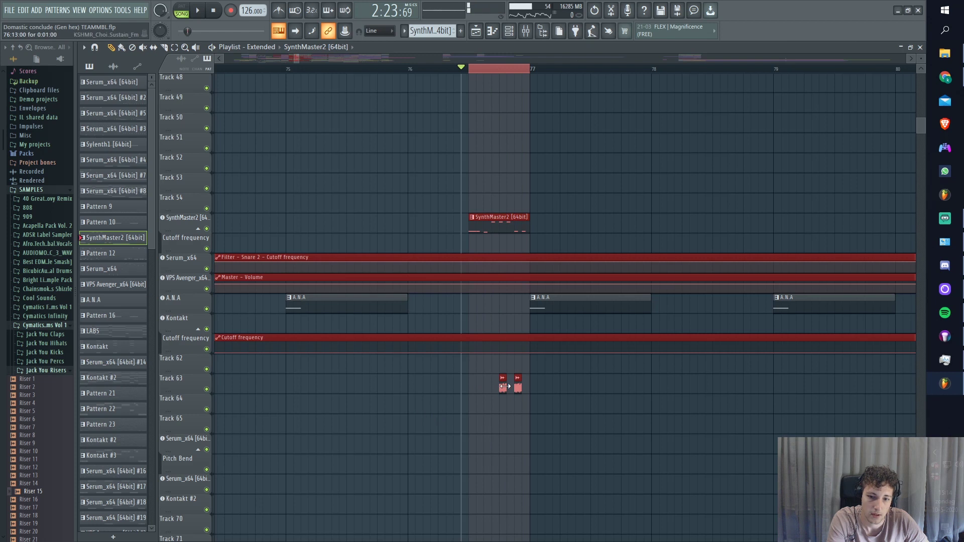
key("space")
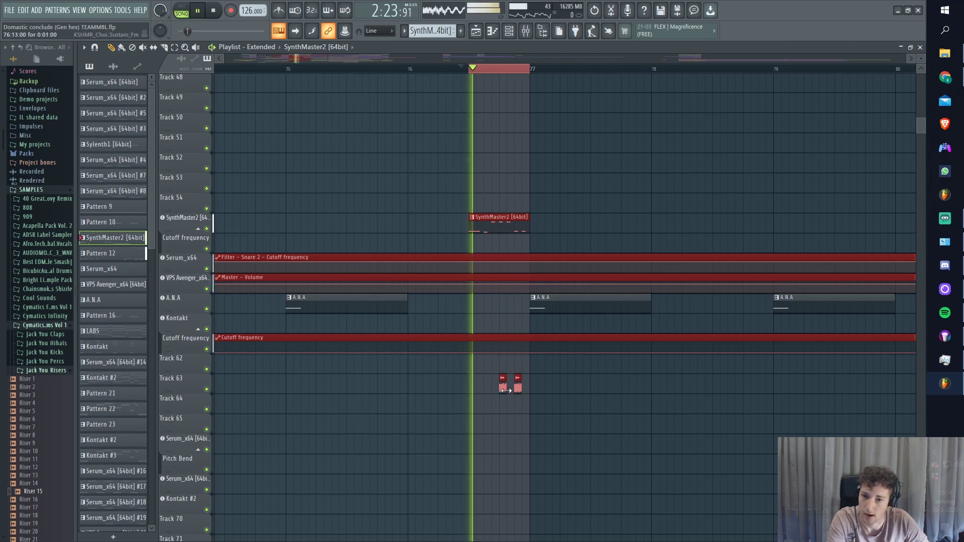
Play through the transition into bar 77 with a zoomed-out view of the upper tracks' arrangement.
scroll(499, 387, "up", 4)
scroll(497, 386, "up", 15)
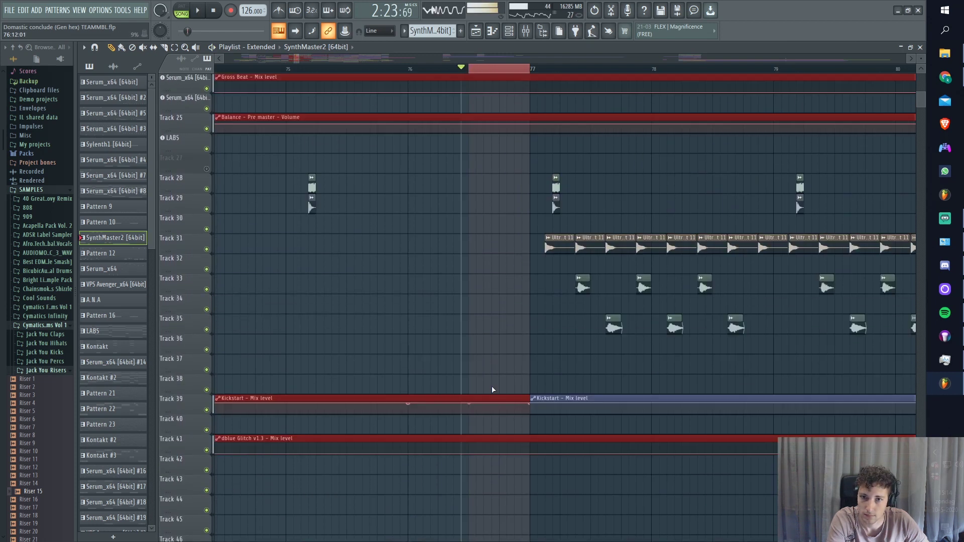
scroll(538, 147, "down", 3)
scroll(545, 181, "down", 6, "ctrl")
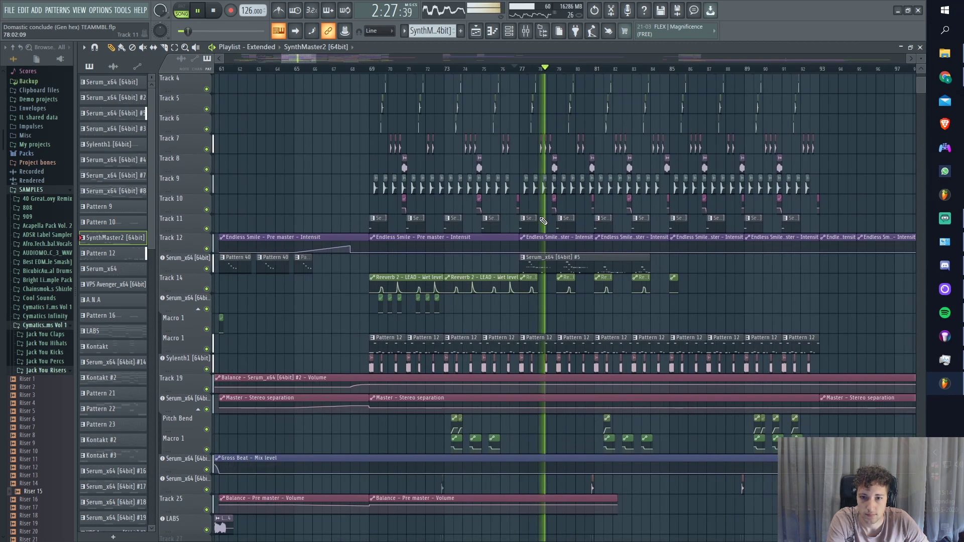
key("space")
Zoom in on the hi-hat and percussion clips on Tracks 31 to 35 and play the full mix across bar 77.
scroll(539, 249, "up", 3)
scroll(539, 250, "up", 3, "ctrl")
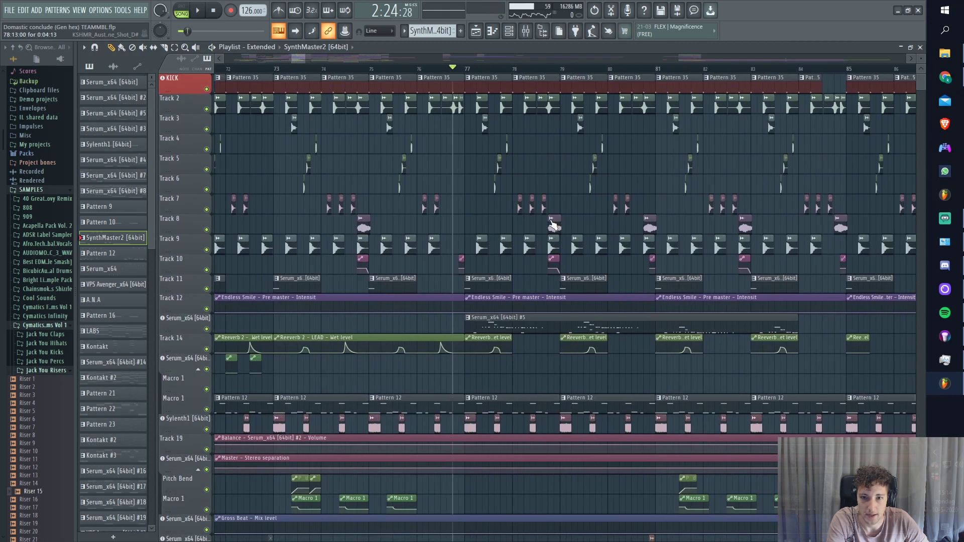
scroll(502, 296, "down", 8)
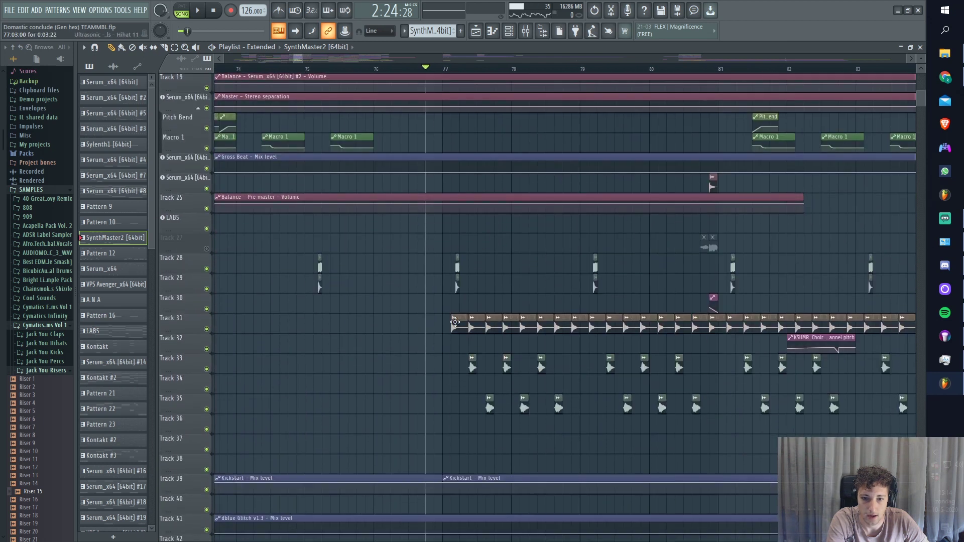
key("space")
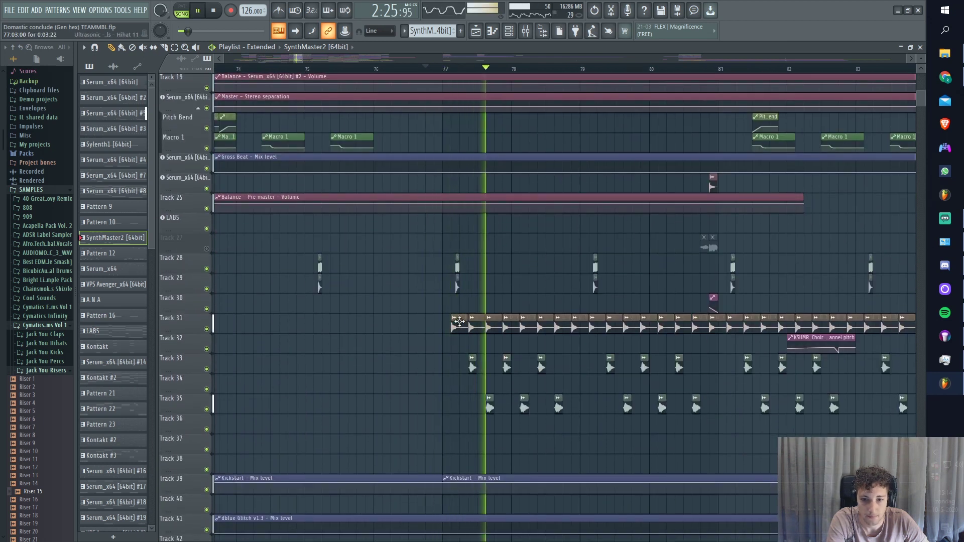
key("space")
Solo the Track 33 clips and play them, add Track 35, solo Track 35 alone, and restore all tracks.
left_click(206, 370, "ctrl")
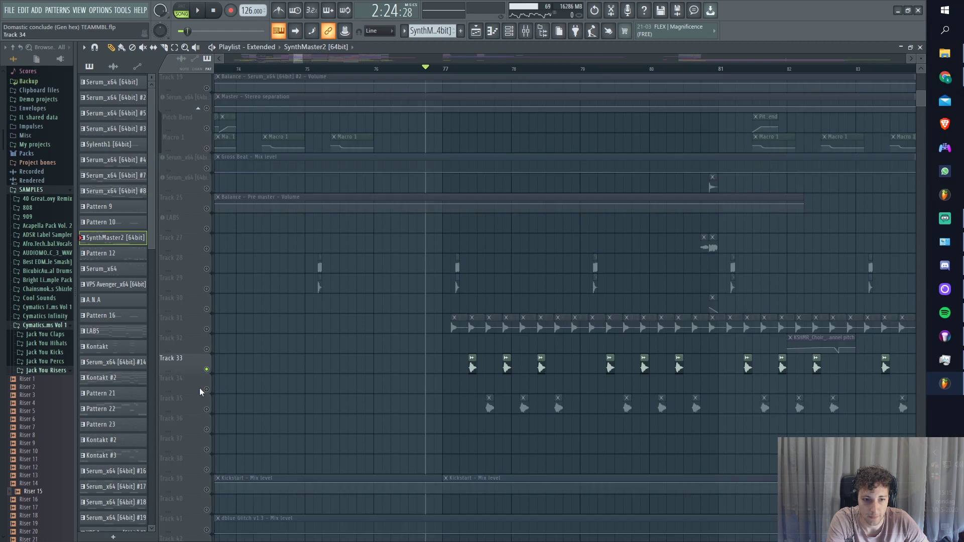
key("space")
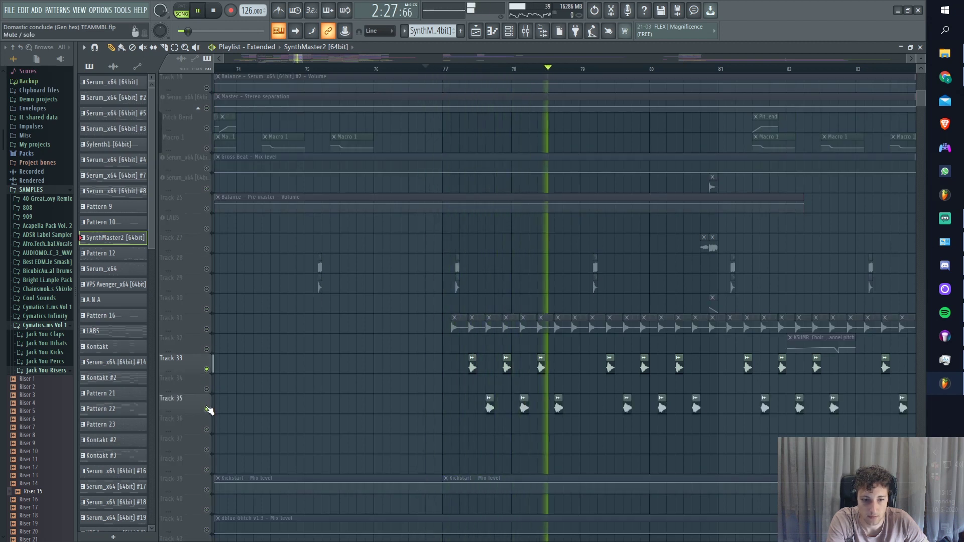
key("space")
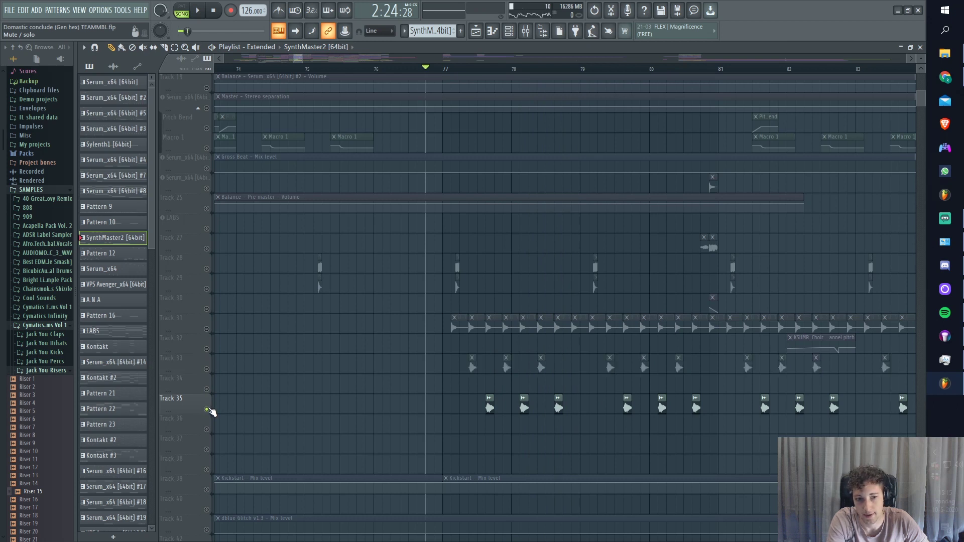
left_click(206, 409, "ctrl")
Play the full arrangement through bars 77 and 78 while viewing the Serum_x64 #5 clip on the upper tracks.
key("space")
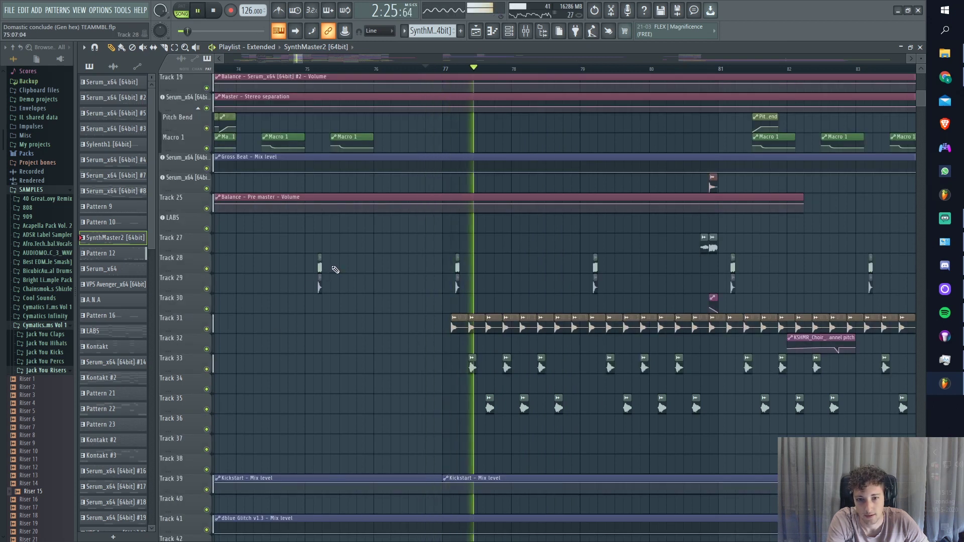
scroll(423, 276, "up", 5)
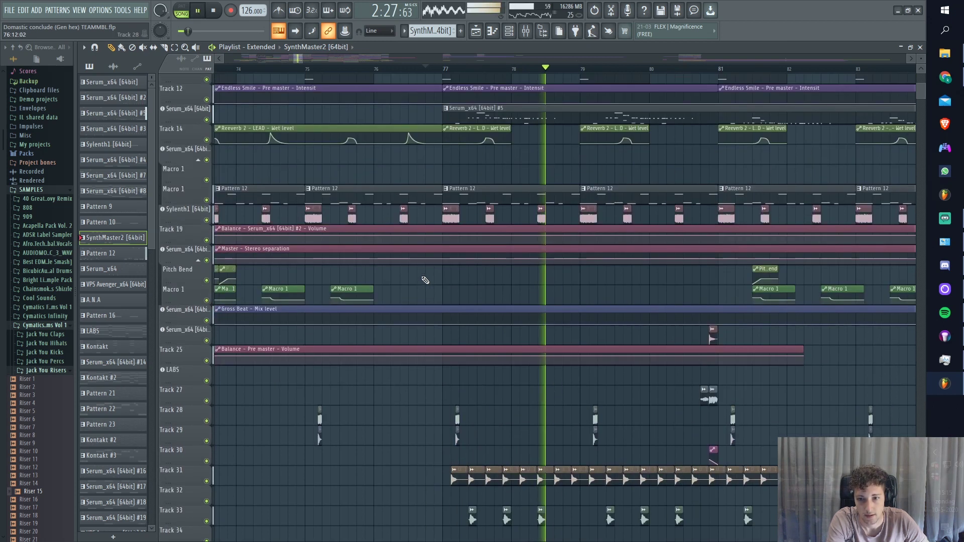
key("space")
Open the Serum_x64 #5 clip's pattern in the channel rack and play it in pattern mode.
double_click(488, 265)
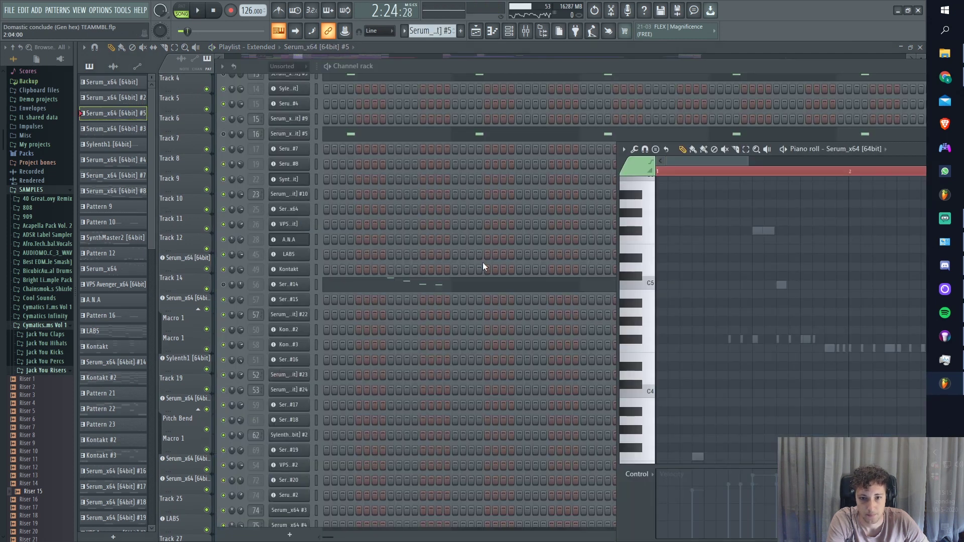
left_click(331, 72)
key("l")
scroll(432, 193, "up", 3)
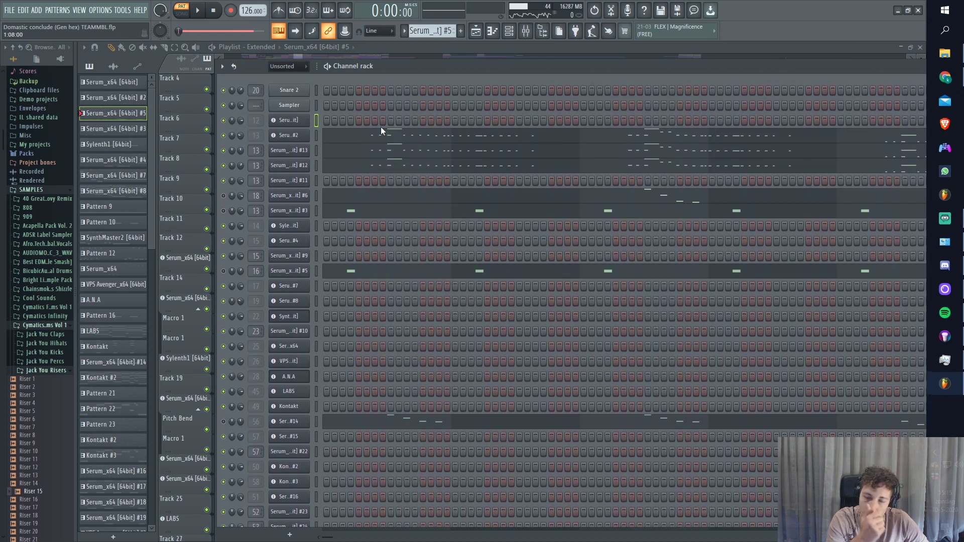
key("space")
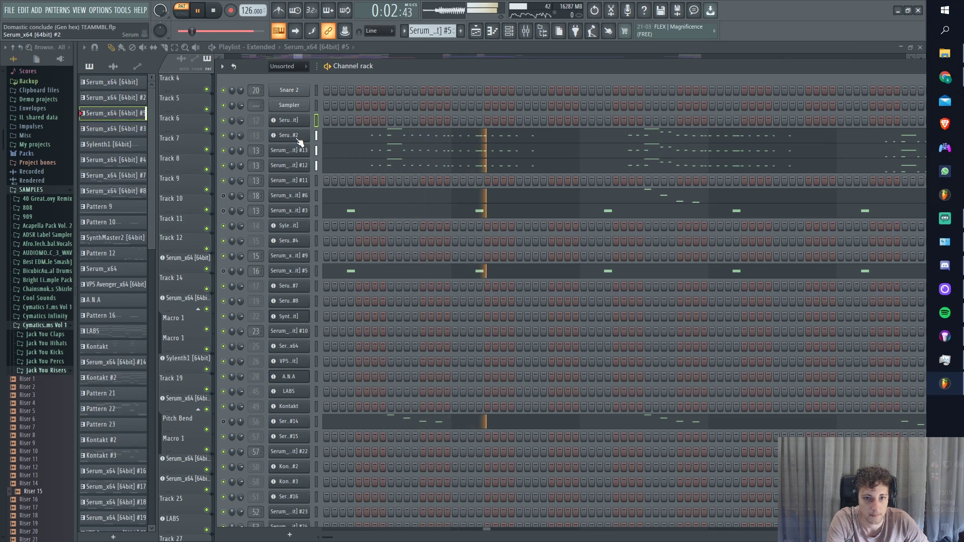
Stop playback and show the Serum_x64 #2 and Serum_x64 #13 instruments from the channel rack.
key("space")
left_click(298, 142)
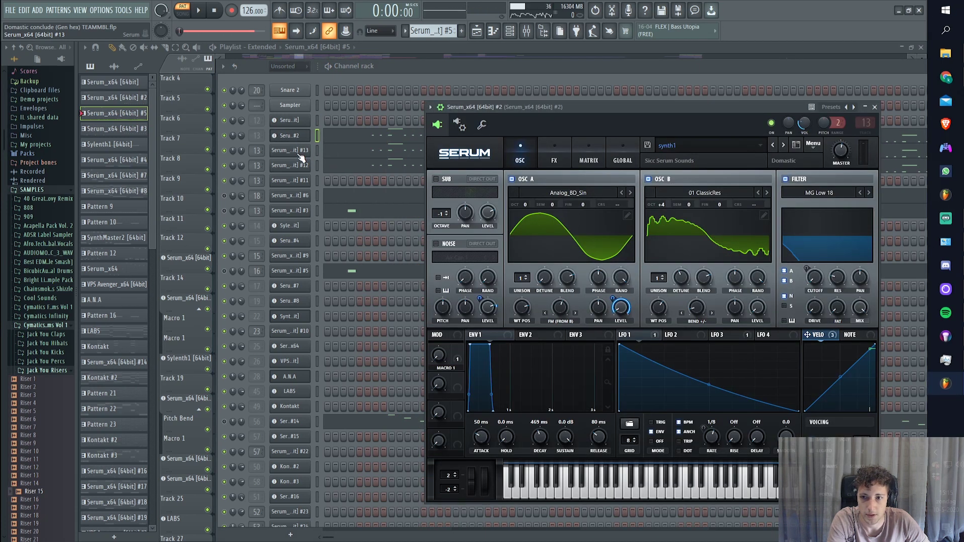
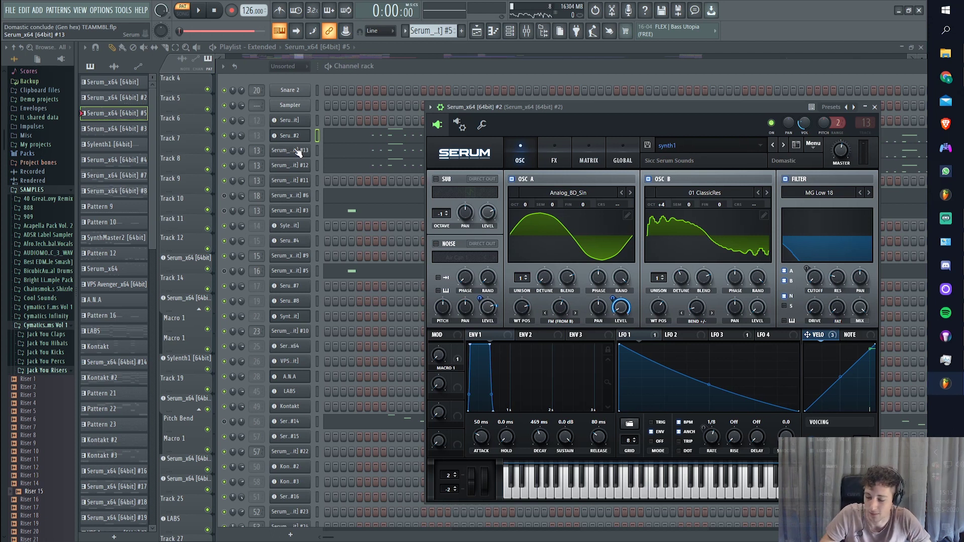
left_click(298, 150)
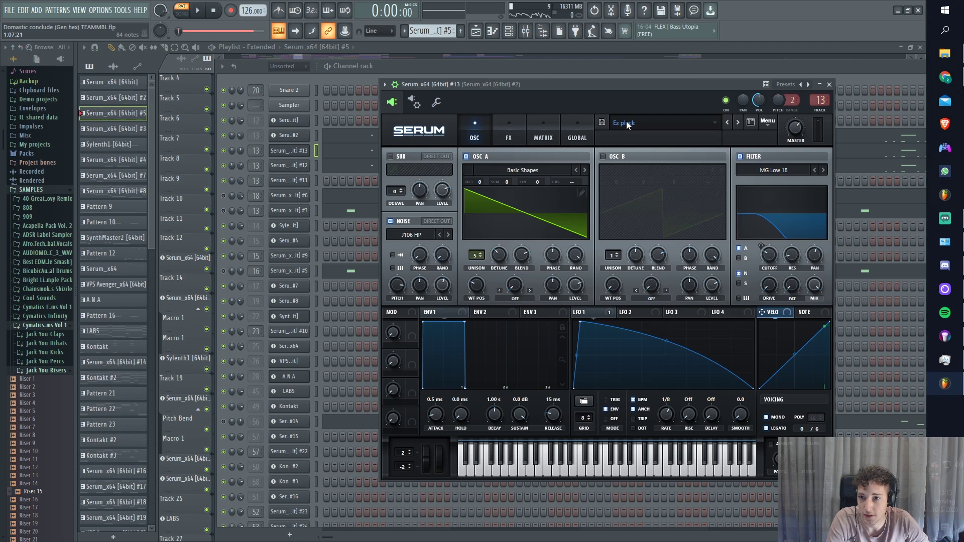
Mute the Serum_x64 #13 and #12 channels, play the pattern while showing Serum_x64 #2, and unmute them.
left_click(228, 150)
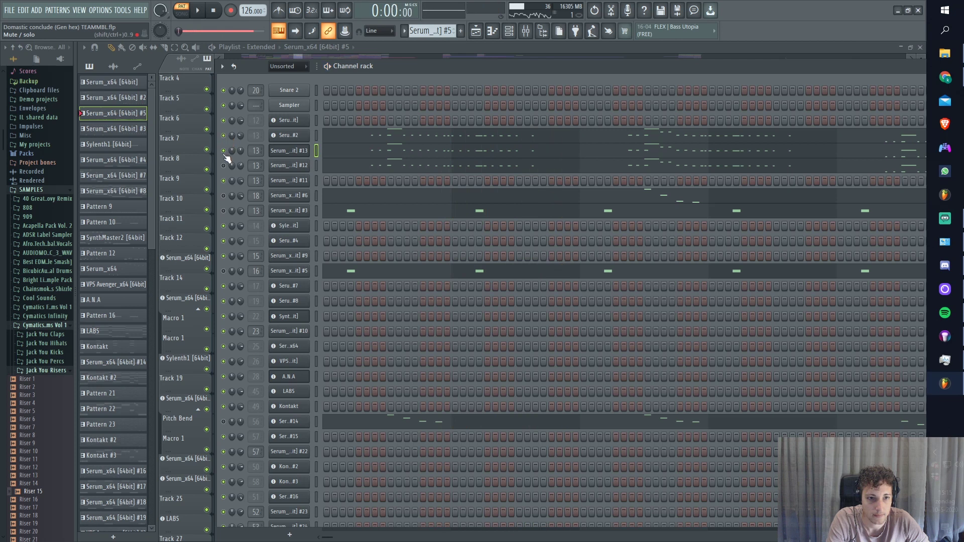
left_click(284, 136)
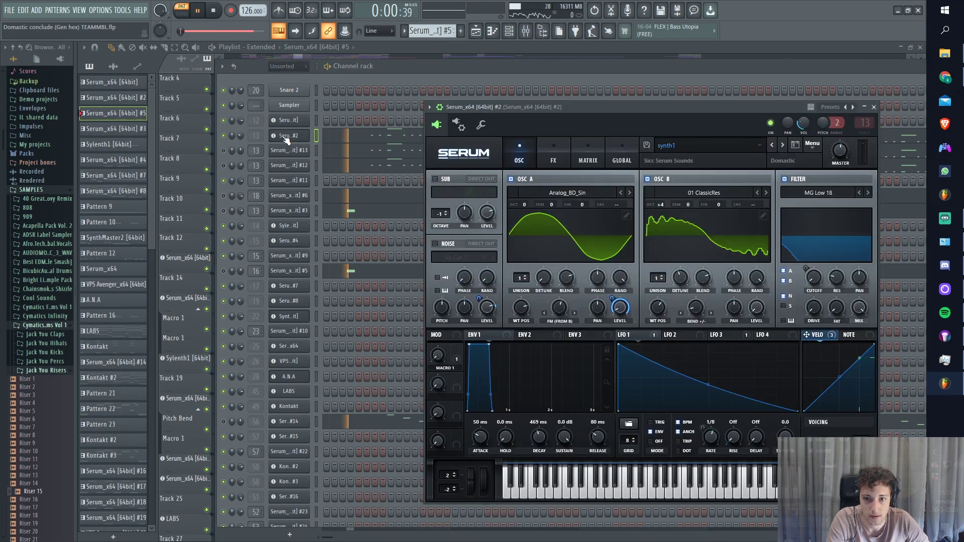
left_click(229, 165)
key("space")
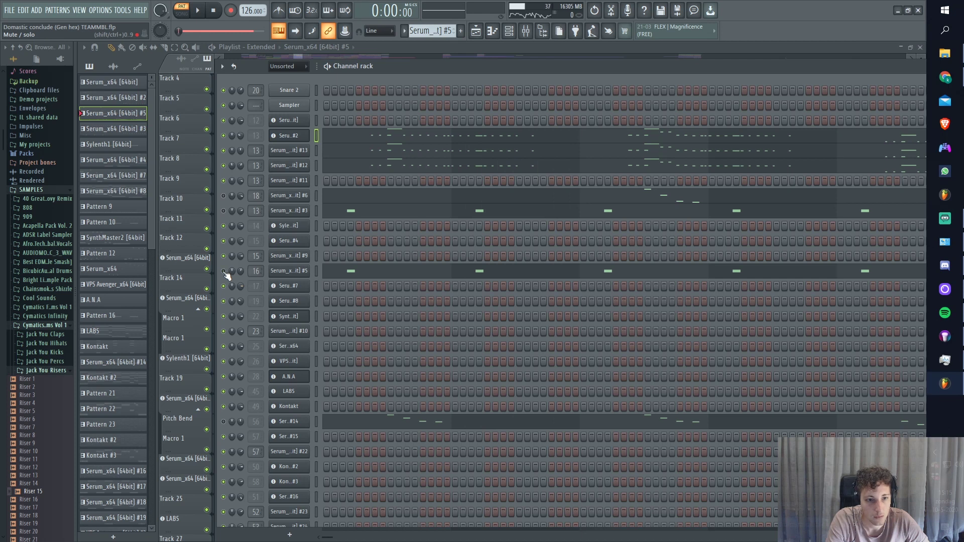
Play the full layered pattern while examining which Serum channels hold its notes, and stop playback.
key("space")
scroll(353, 155, "down", 3)
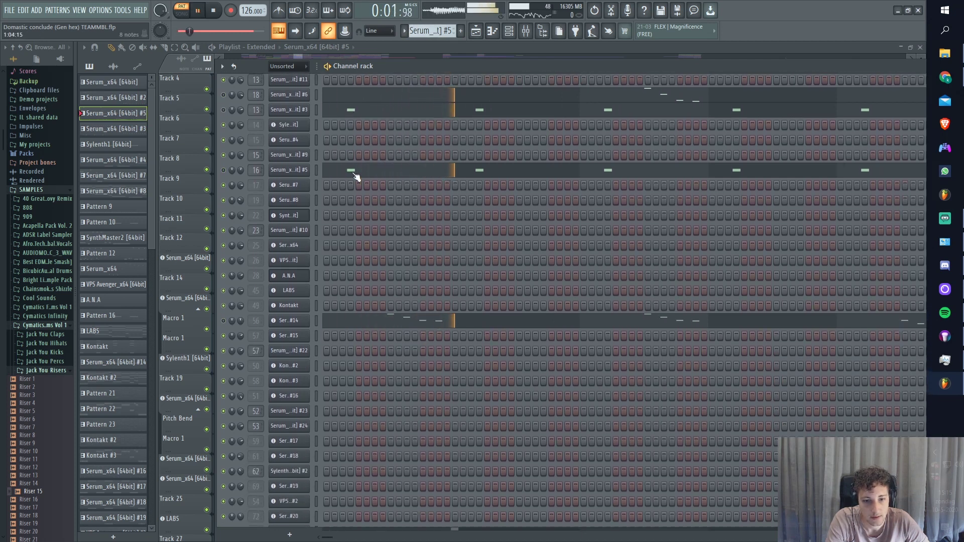
scroll(354, 167, "up", 3)
key("space")
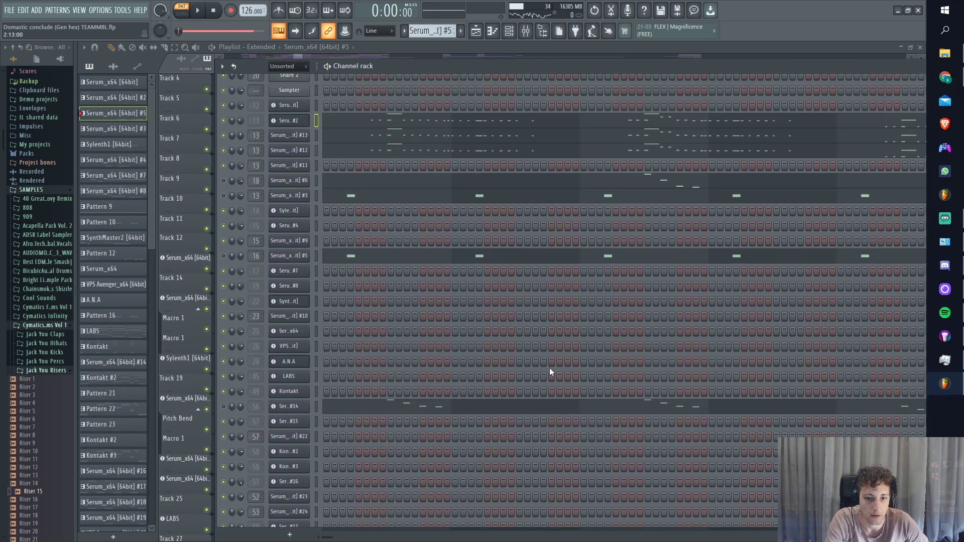
scroll(550, 372, "up", 1)
Return to the playlist and play the arrangement in song mode from bar 77 while viewing the upper tracks.
left_click(474, 32)
key("space")
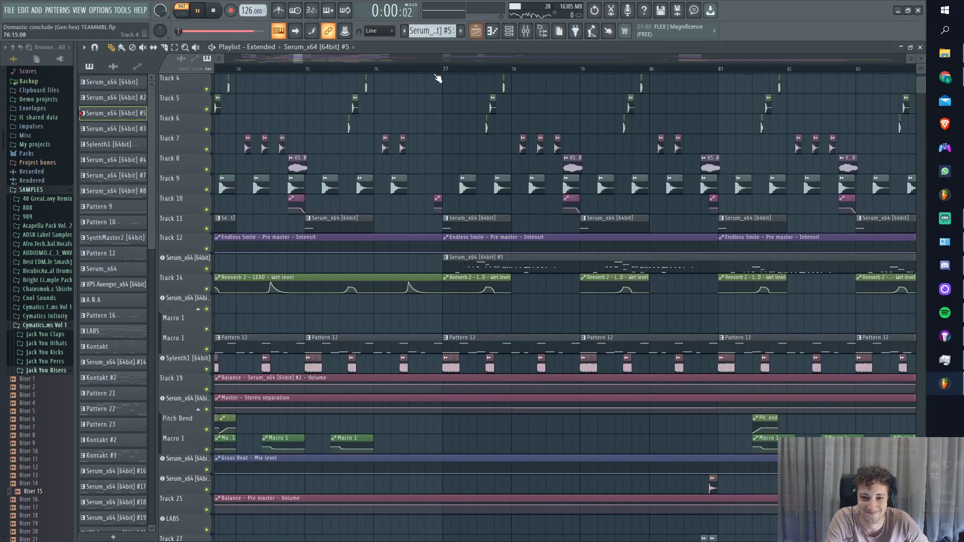
left_click(461, 71)
scroll(451, 151, "down", 2)
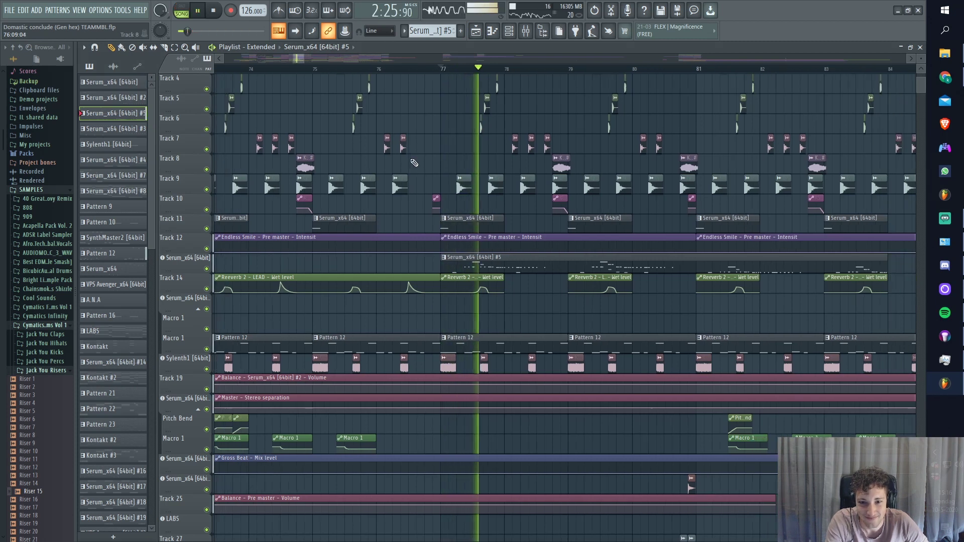
scroll(477, 168, "down", 2)
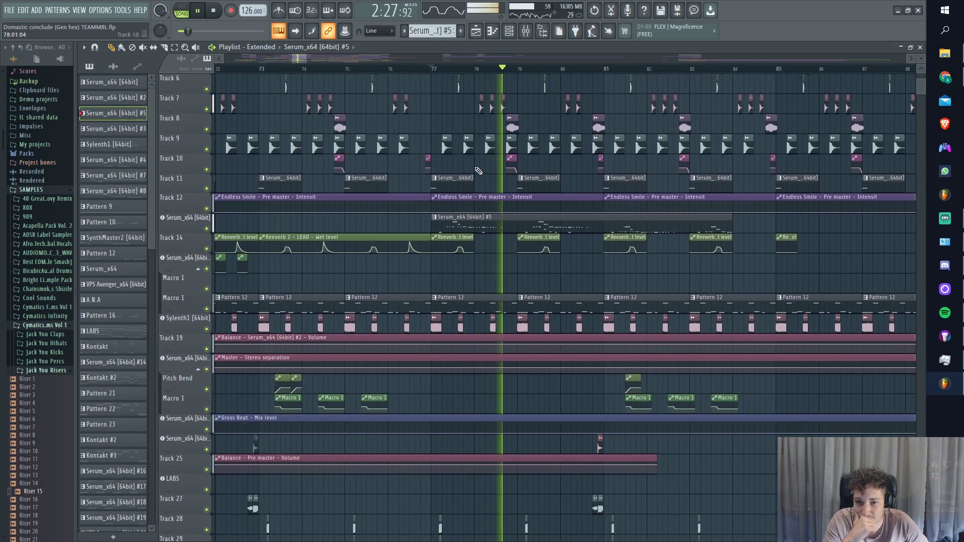
scroll(477, 170, "up", 3)
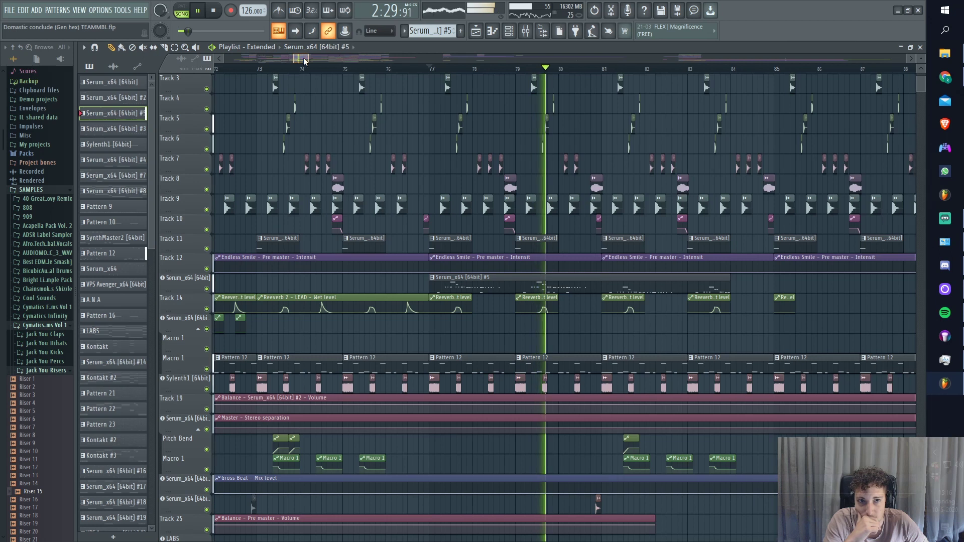
Follow the playback past bar 81 down to the percussion clips and mute Track 27.
left_click_drag(300, 58, 305, 60)
scroll(337, 168, "down", 5)
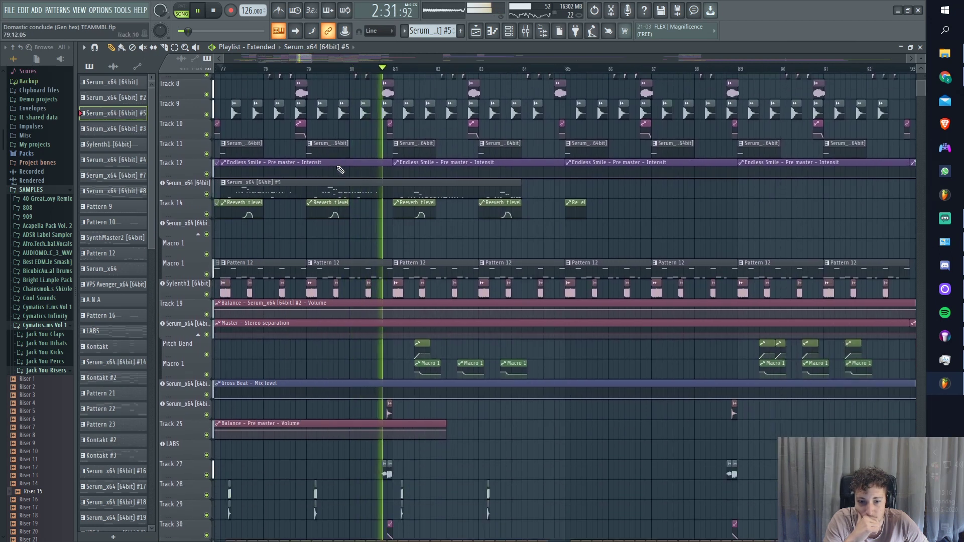
scroll(337, 168, "down", 9)
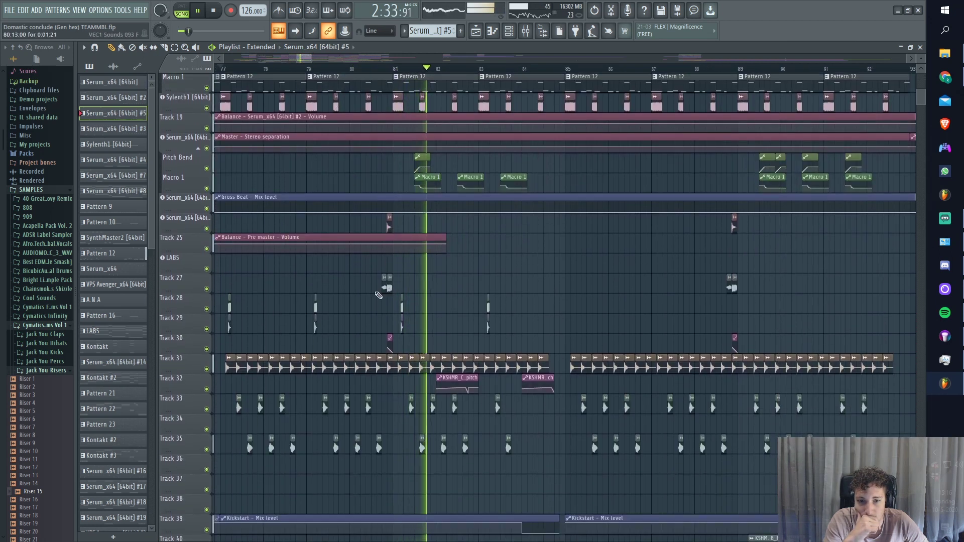
left_click(206, 288)
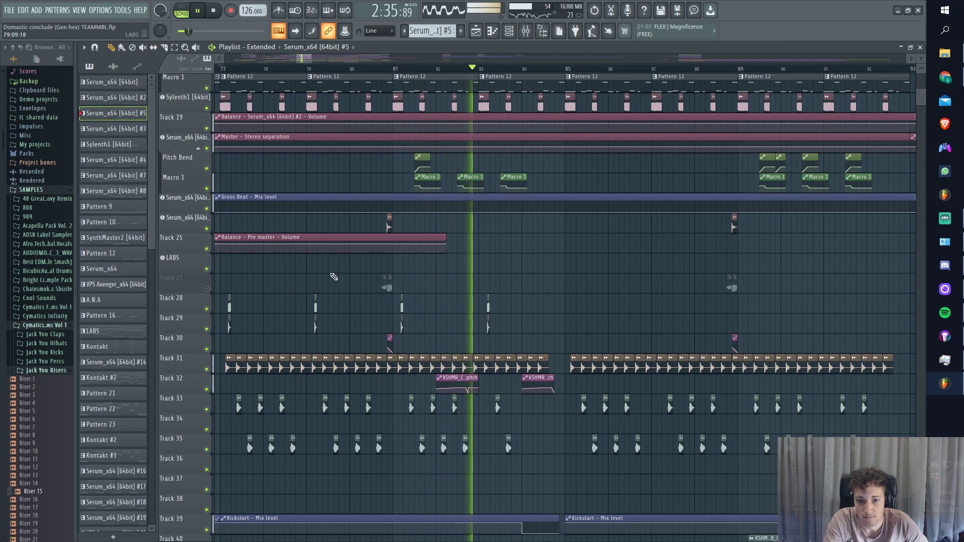
Play on across bar 85 while examining the percussion and upper tracks, and stop at the HAT clips on Track 64.
scroll(333, 277, "down", 7)
scroll(358, 259, "down", 2)
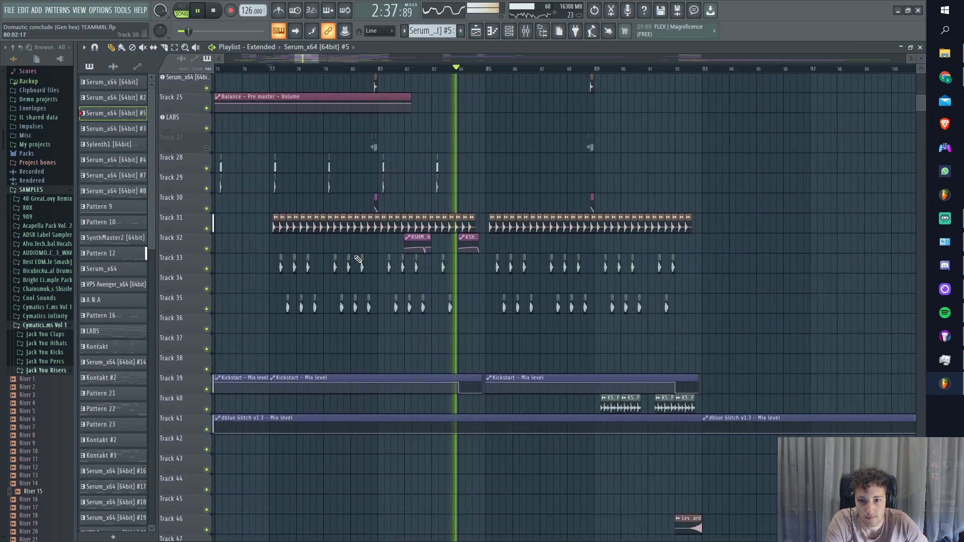
scroll(360, 253, "down", 2)
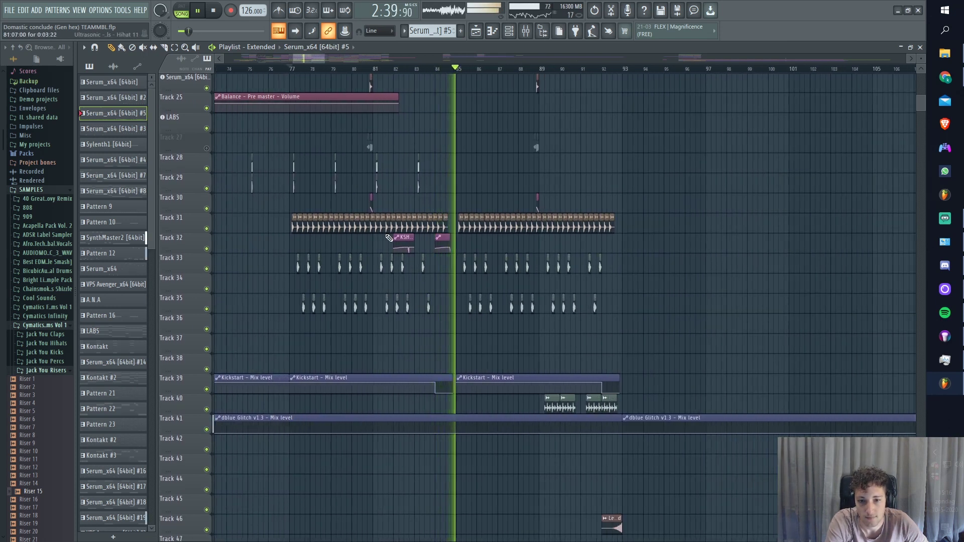
scroll(490, 243, "up", 20)
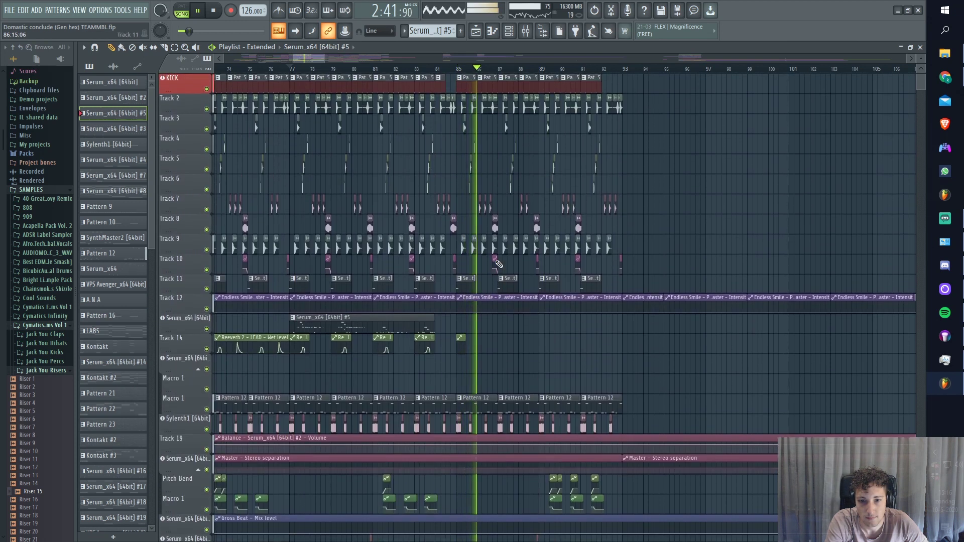
scroll(499, 271, "down", 20)
scroll(473, 297, "down", 10)
key("space")
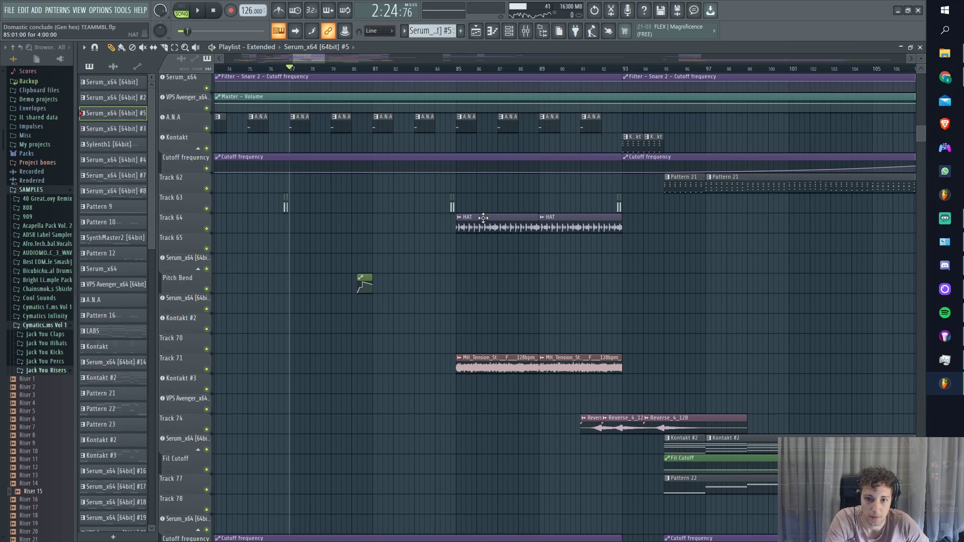
Open the sample settings of the HAT clip on Track 64 and close them.
scroll(490, 248, "up", 2)
double_click(491, 226)
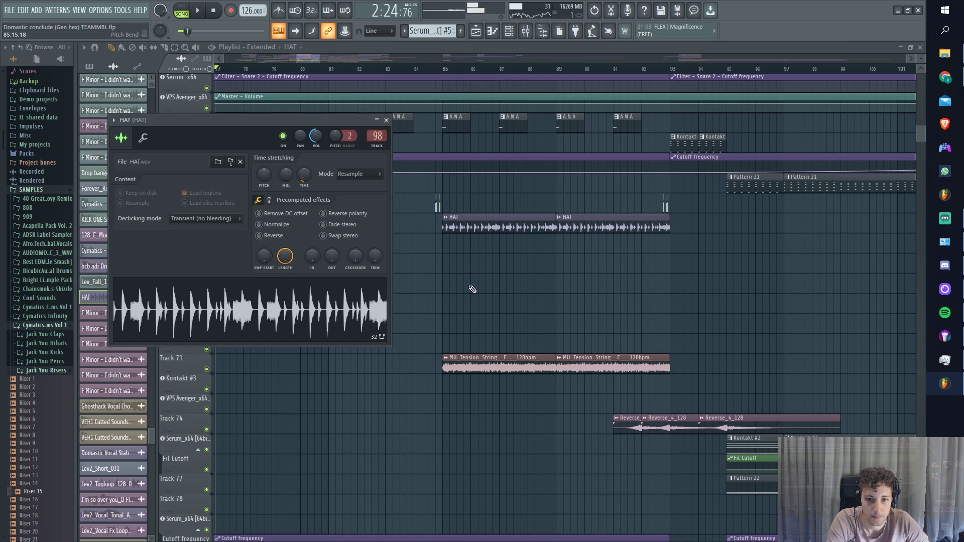
key("Escape")
Place the playhead at bar 85 and show the full sample settings of the MH_Tension_String clip on Track 71.
left_click(442, 69)
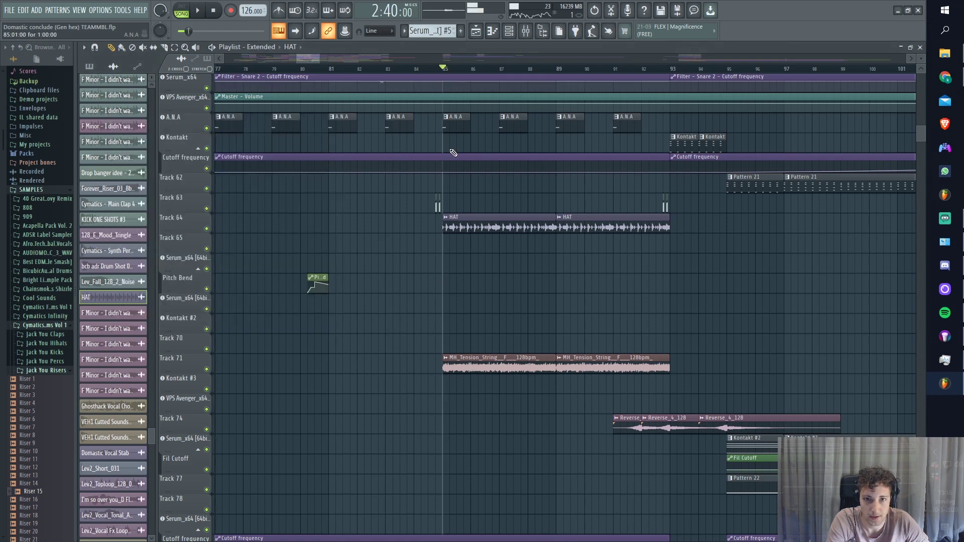
double_click(461, 370)
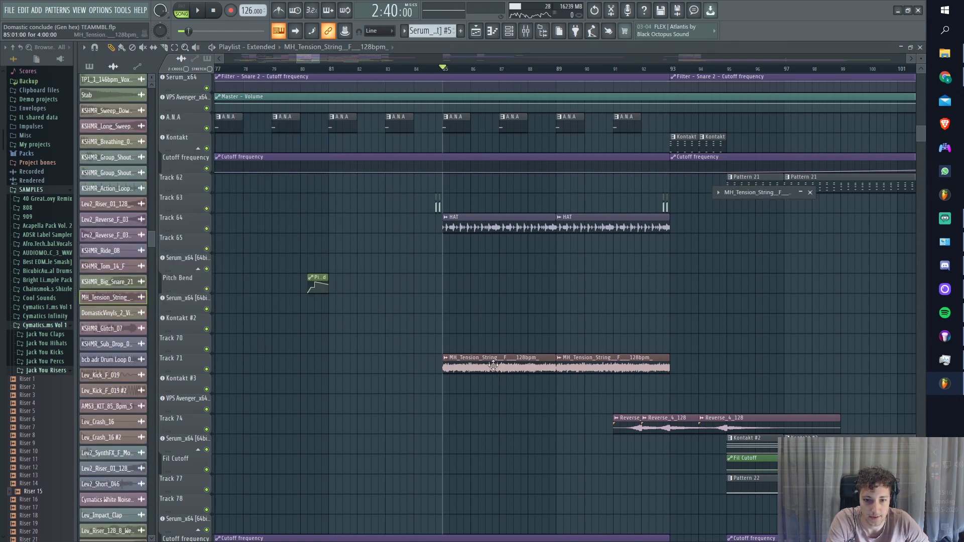
double_click(750, 195)
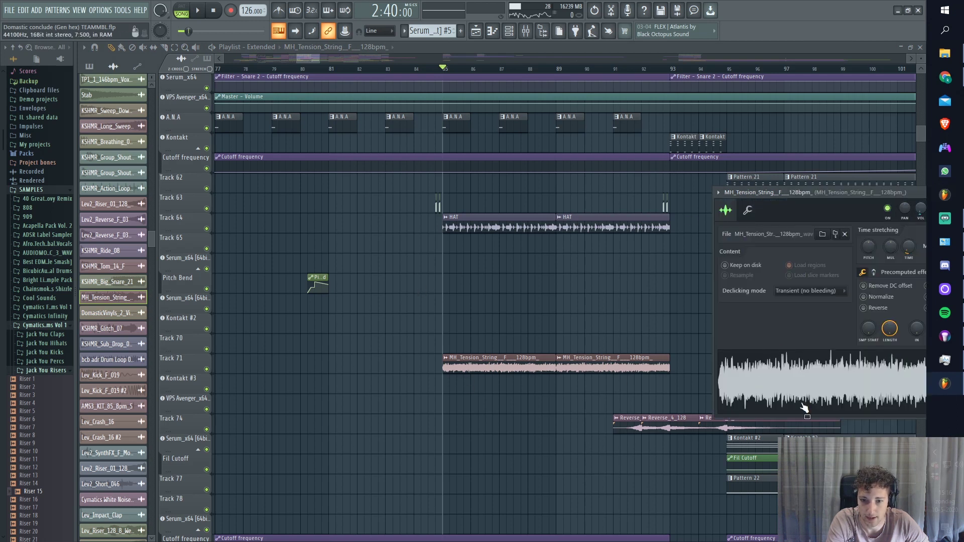
Play the arrangement from just before bar 85 with the HAT and MH_Tension_String layers in view.
left_click(422, 80)
key("space")
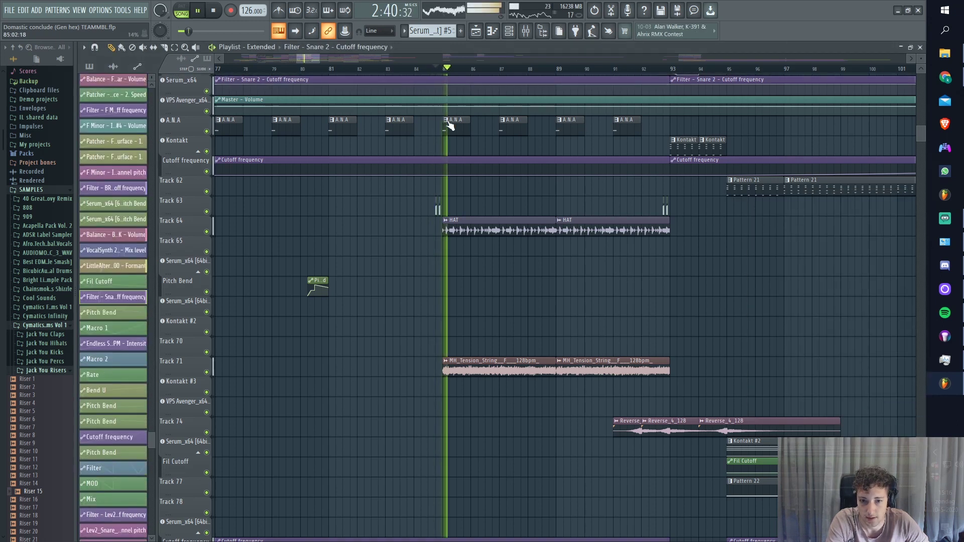
scroll(428, 247, "down", 2)
scroll(428, 251, "down", 2)
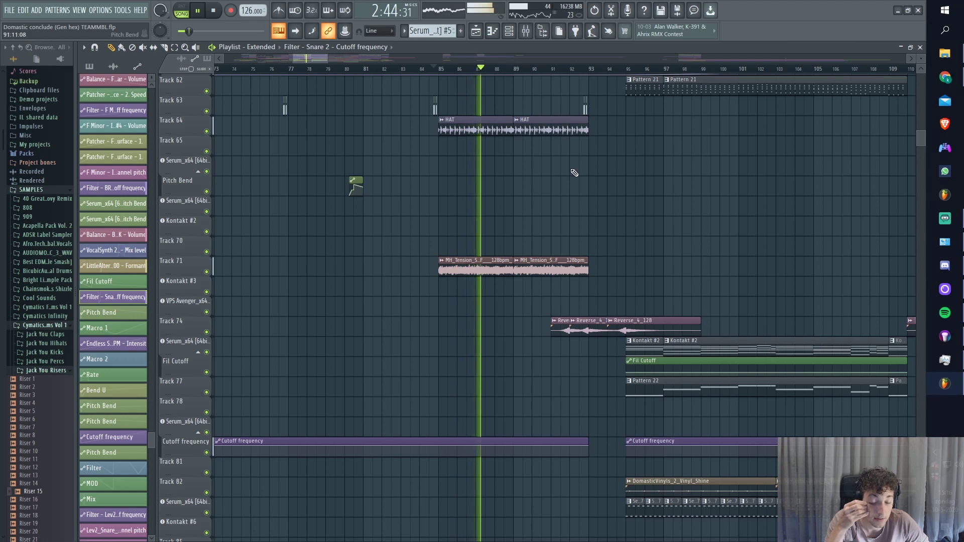
Jump ahead to about bar 92 and play the transition across bar 93, viewing the impact and sweep clips.
left_click(565, 69)
scroll(563, 250, "down", 2)
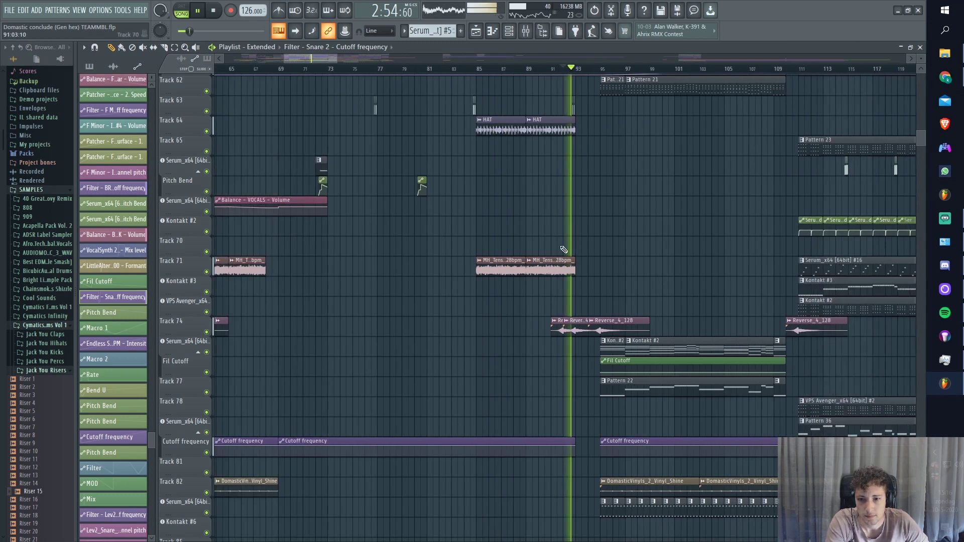
scroll(641, 263, "up", 2)
scroll(564, 258, "up", 4)
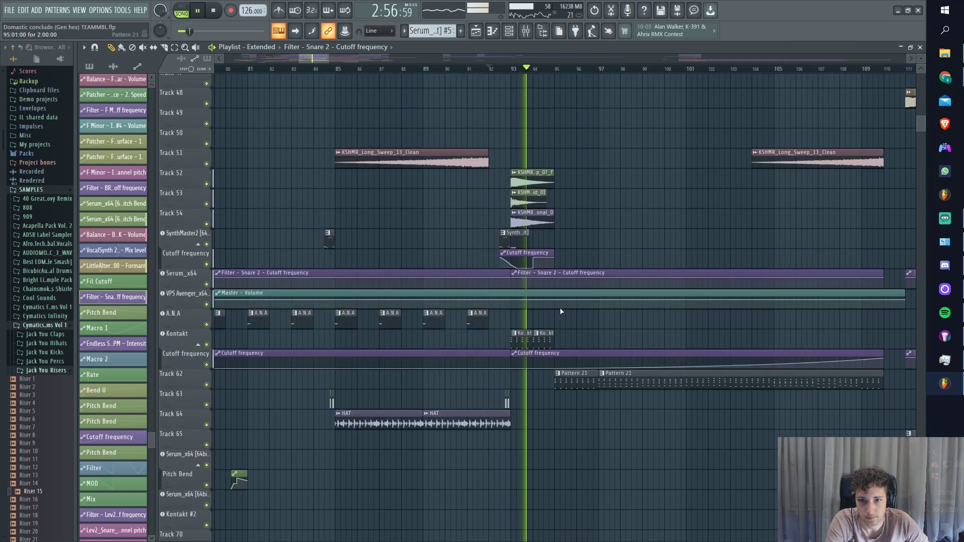
scroll(561, 308, "up", 3)
key("space")
Play from just before bar 95 into the section where the Pattern 21, Pattern 22 and Kontakt #2 clips begin.
scroll(486, 75, "up", 2)
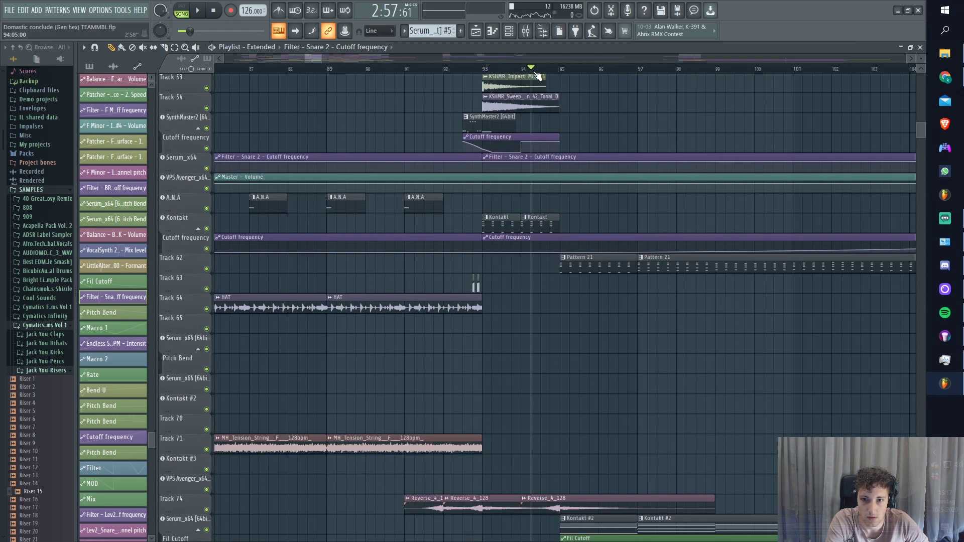
scroll(527, 205, "up", 2)
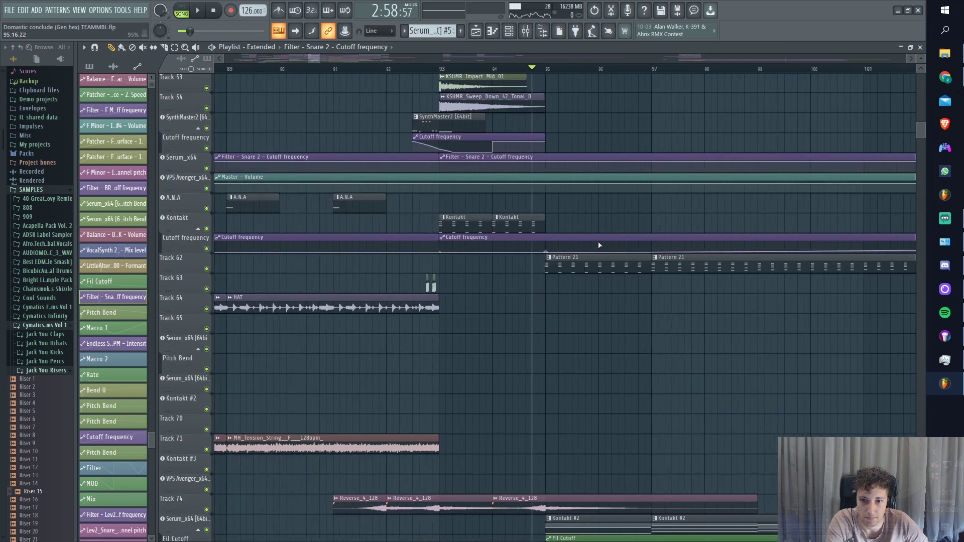
key("space")
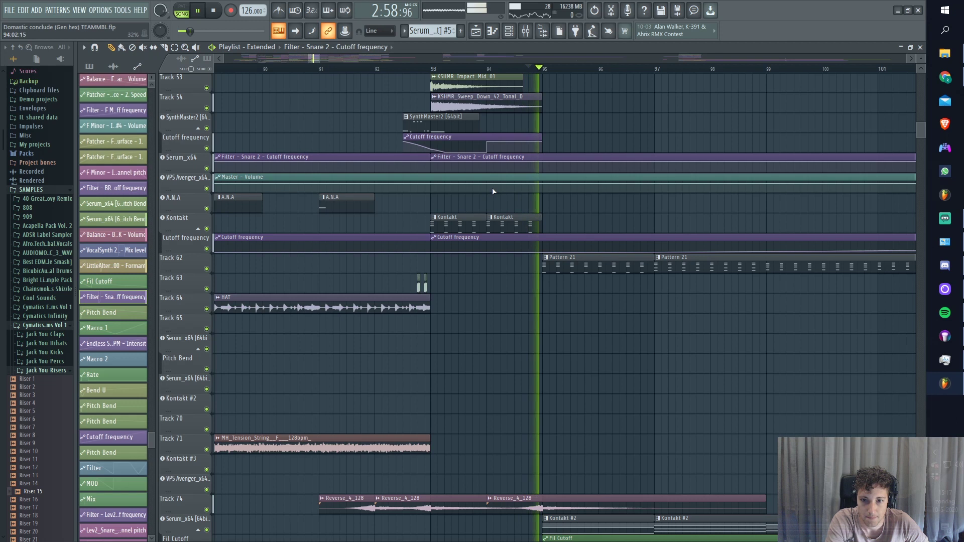
scroll(502, 199, "down", 3)
scroll(553, 225, "down", 4)
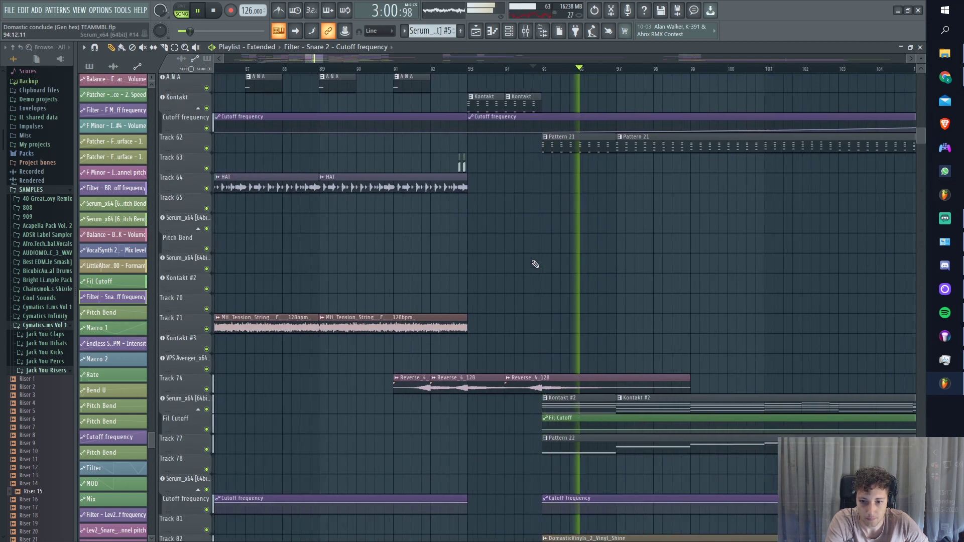
Play on through bars 97 to 99 while surveying the tracks, and stop with Track 62's Pattern 21 clips in view.
scroll(598, 392, "up", 5)
scroll(632, 361, "up", 14)
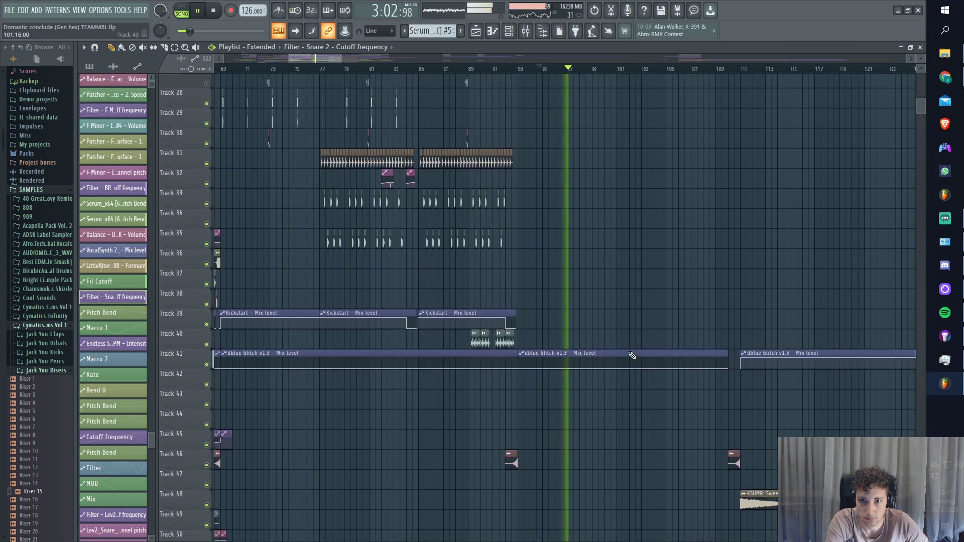
scroll(608, 372, "down", 19)
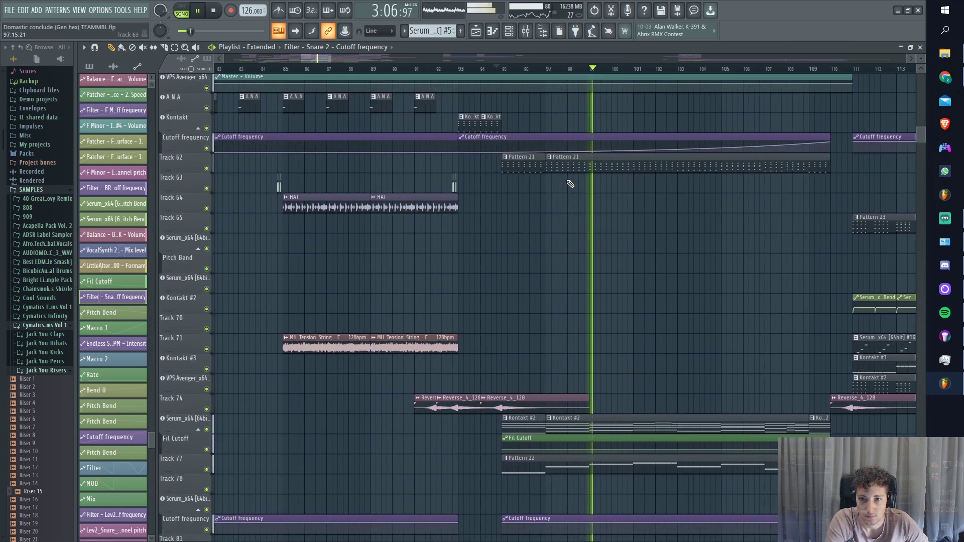
scroll(522, 221, "up", 2)
scroll(507, 273, "up", 2)
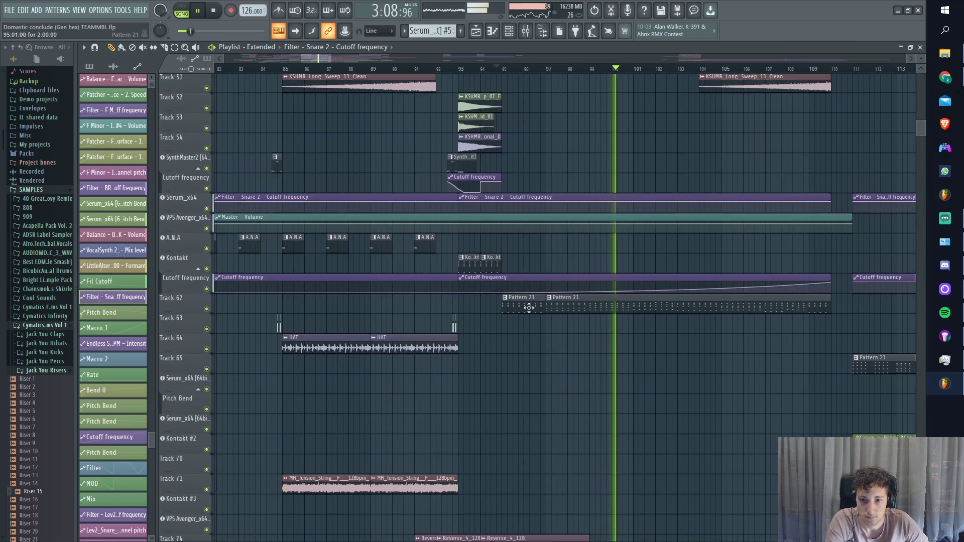
key("space")
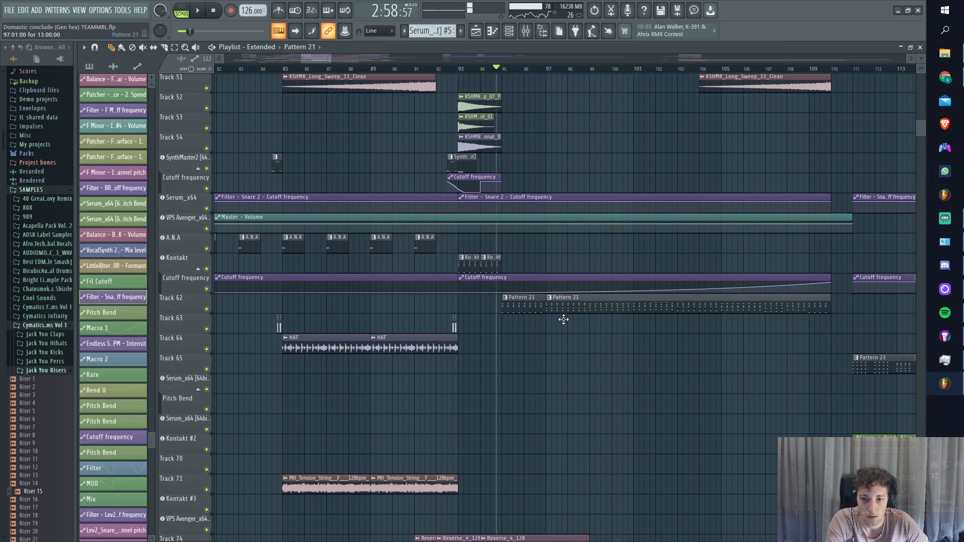
Open Track 77's Pattern 22 at bar 95 and show its Serum #8 instrument from the channel rack.
scroll(532, 201, "down", 6)
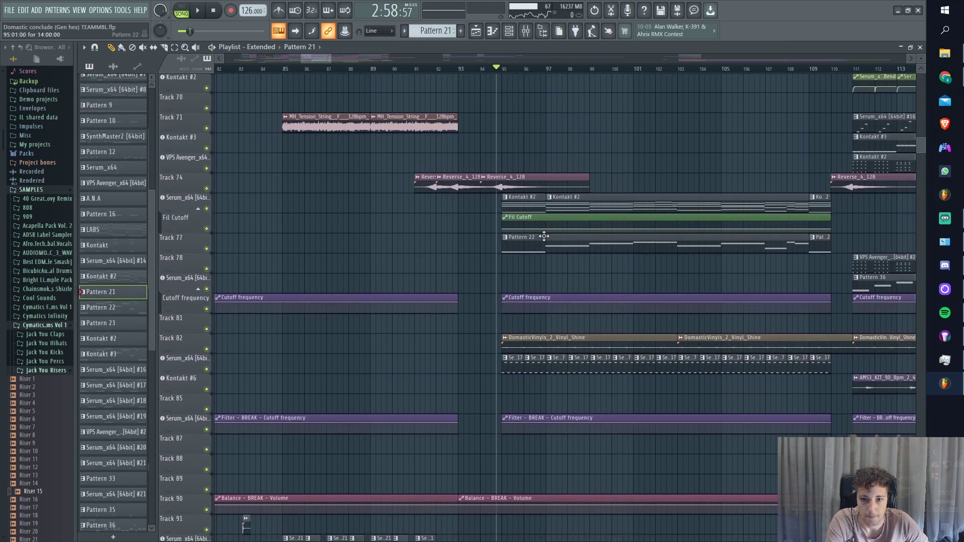
left_click(539, 241)
double_click(518, 249)
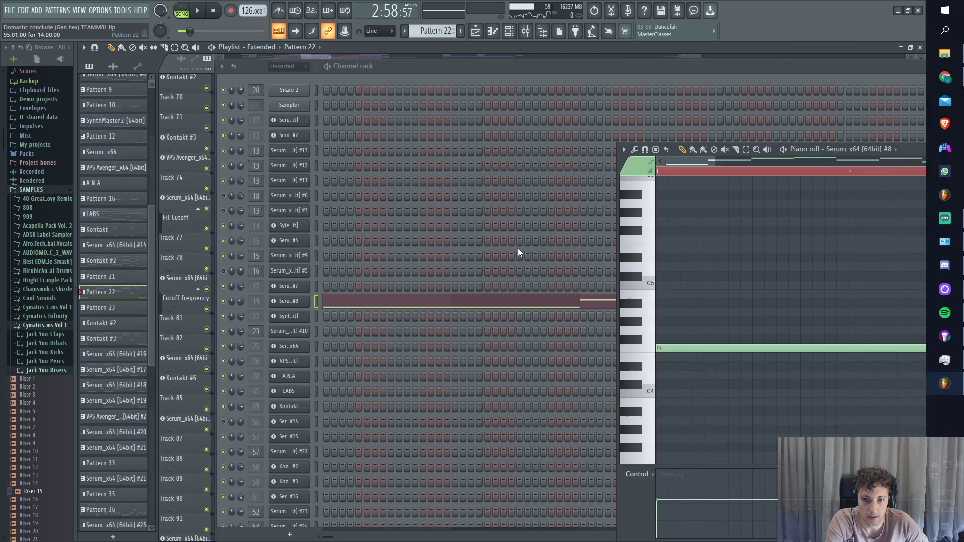
left_click(290, 294)
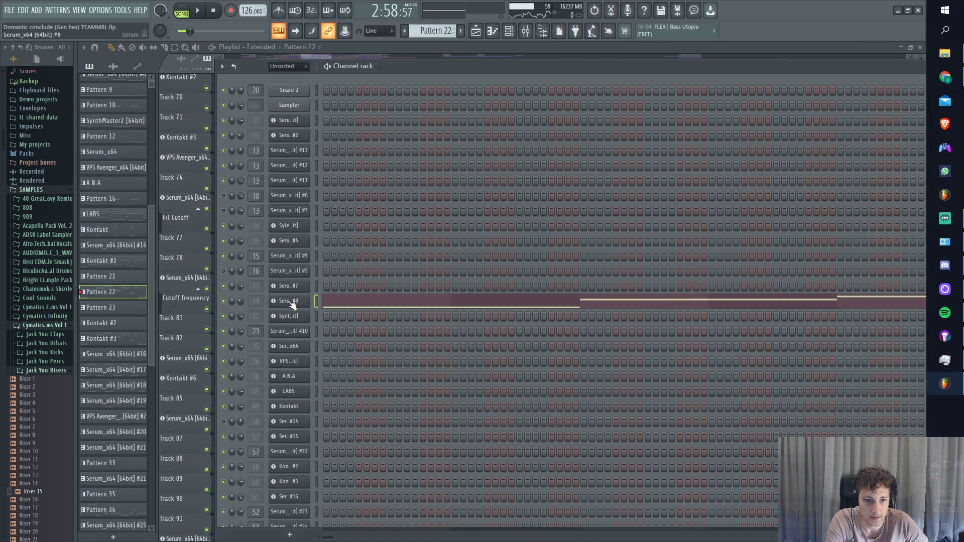
left_click(291, 302)
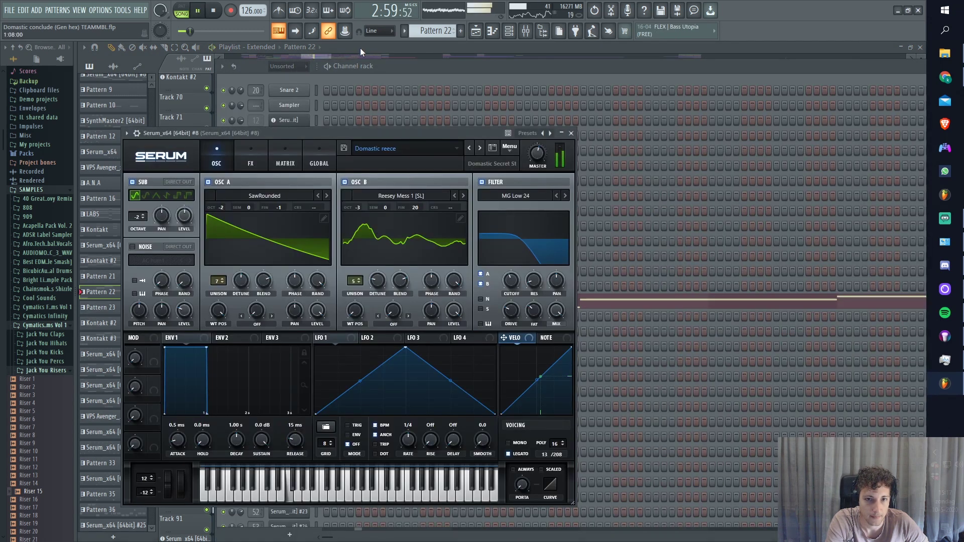
Play Pattern 22 on its own and inspect the Domastic reece patch in Serum #8.
left_click(329, 75)
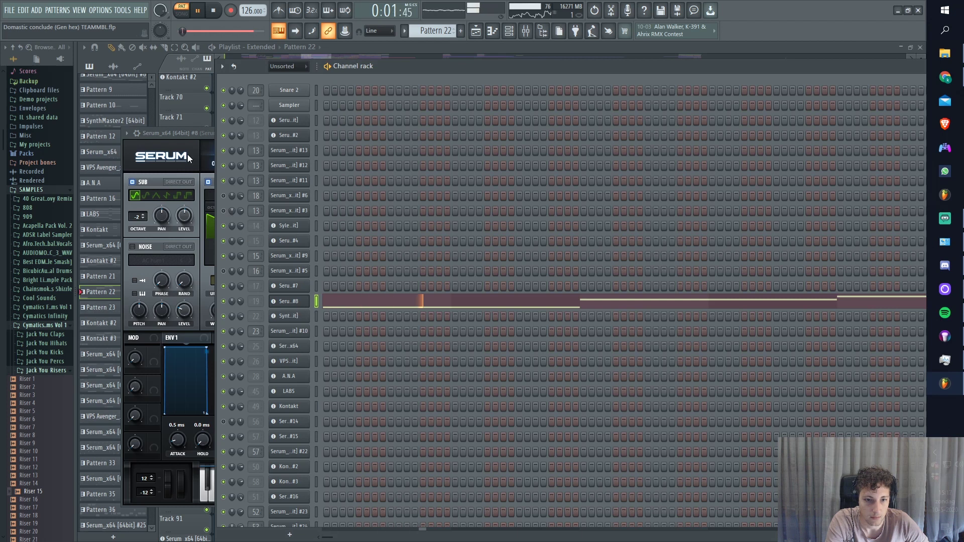
left_click(177, 131)
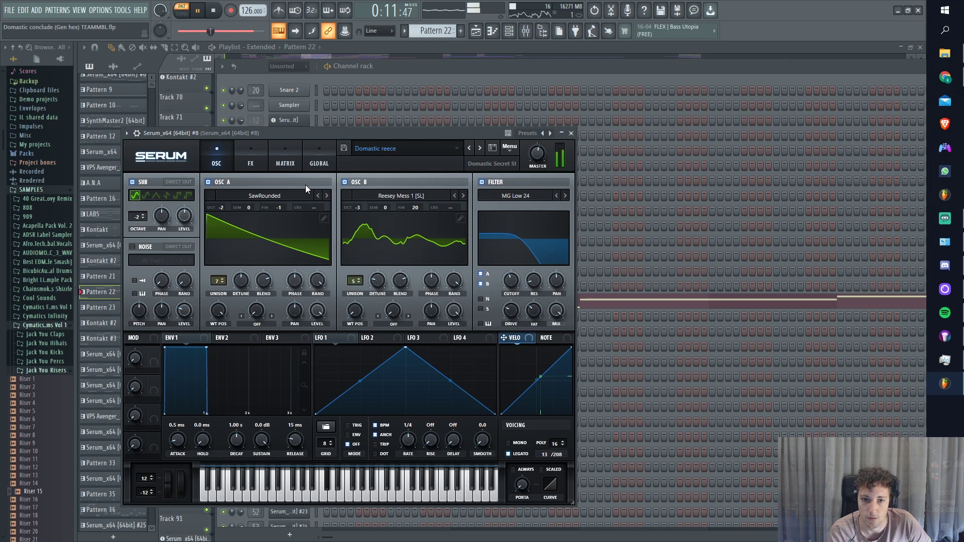
left_click(241, 159)
left_click(216, 163)
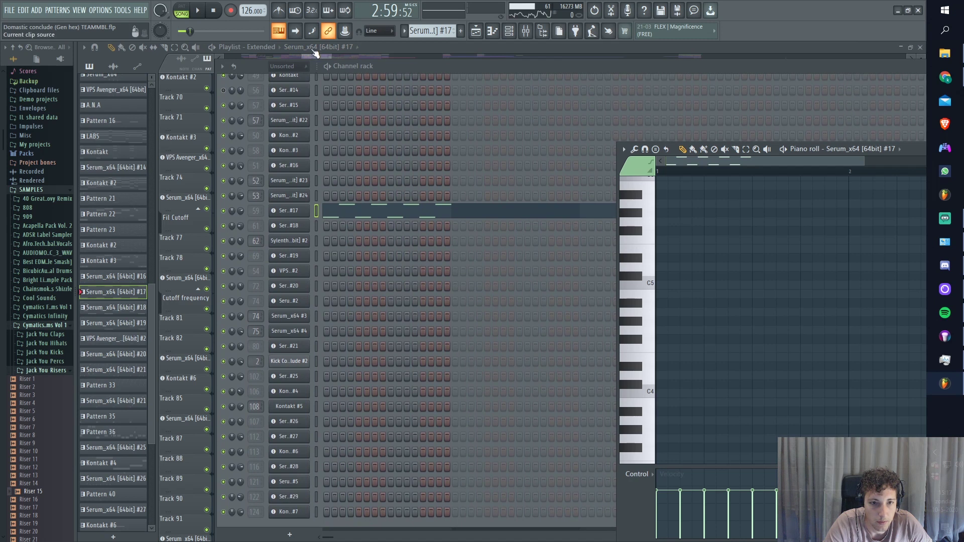
Audition the Serum #17 pattern on its own and inspect the Arcade soundje patch's oscillators and effects.
left_click(328, 64)
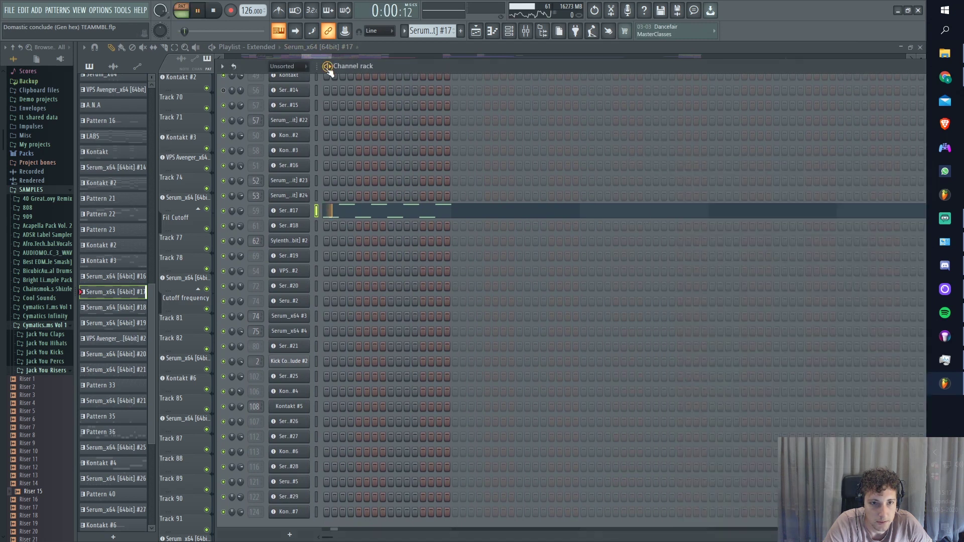
left_click(299, 212)
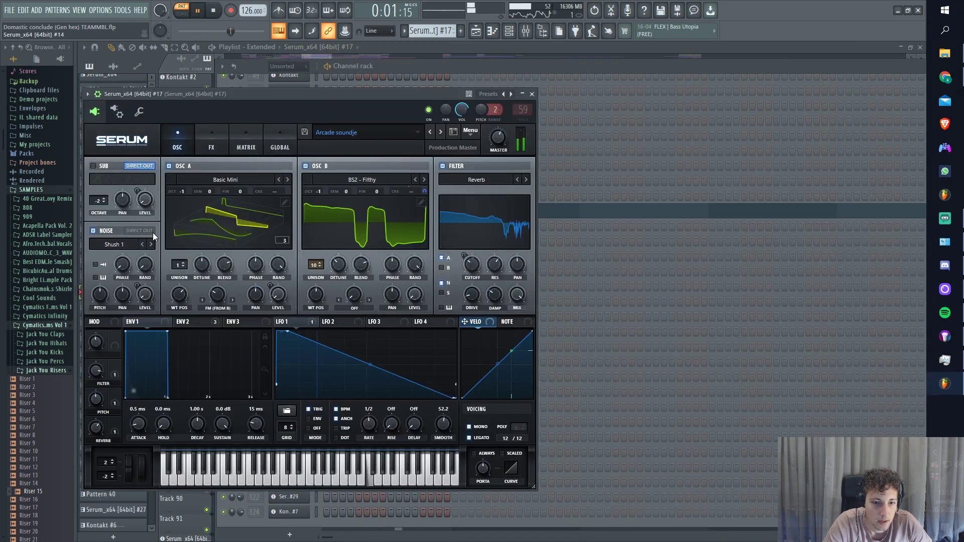
left_click(215, 141)
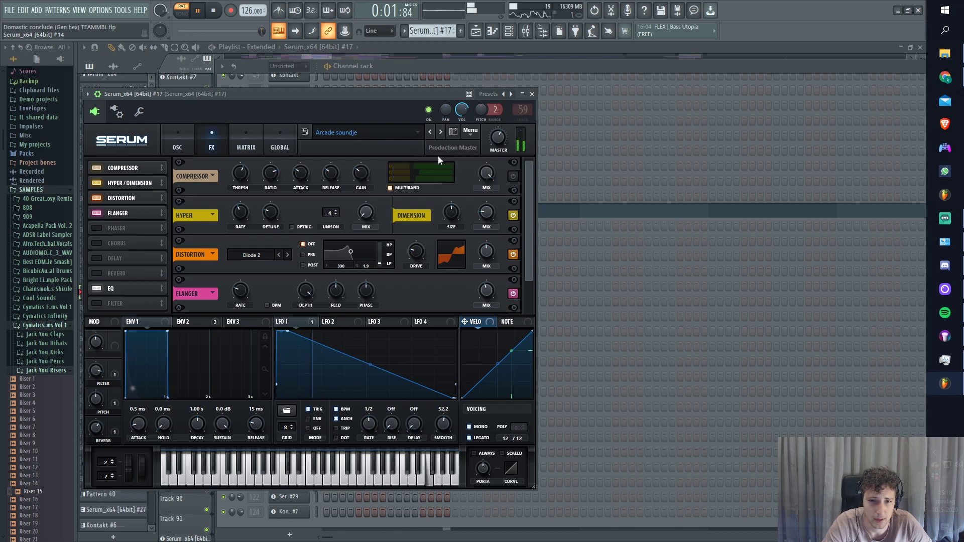
left_click(193, 143)
left_click(331, 81)
key("space")
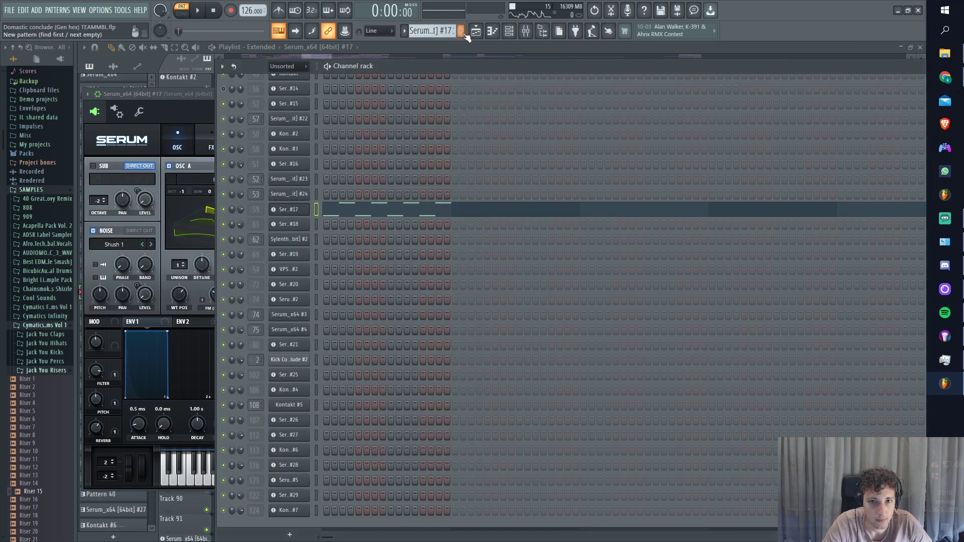
Show Serum #17's mixer channel, inspect its EchoBoy effect, and move the mixer clear of the plugin windows.
left_click(525, 31)
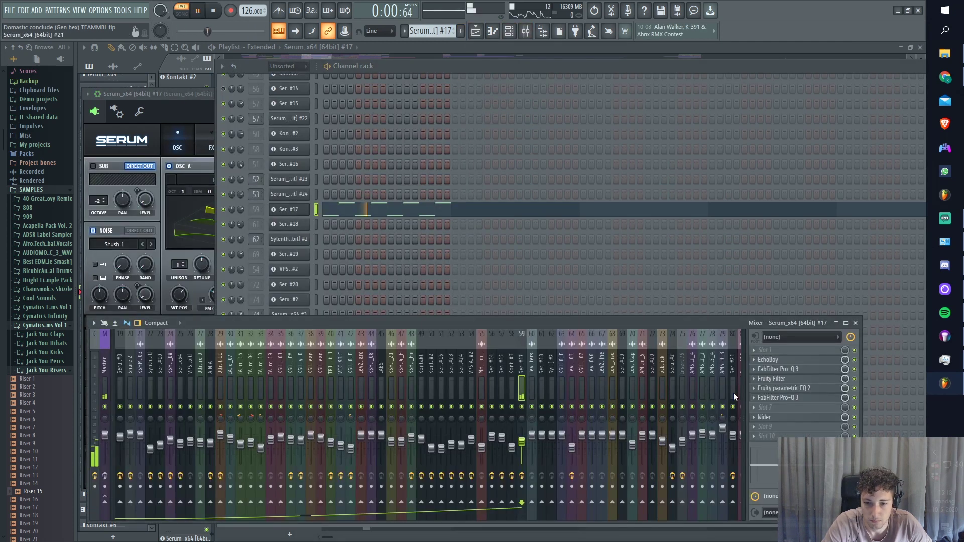
left_click(780, 361)
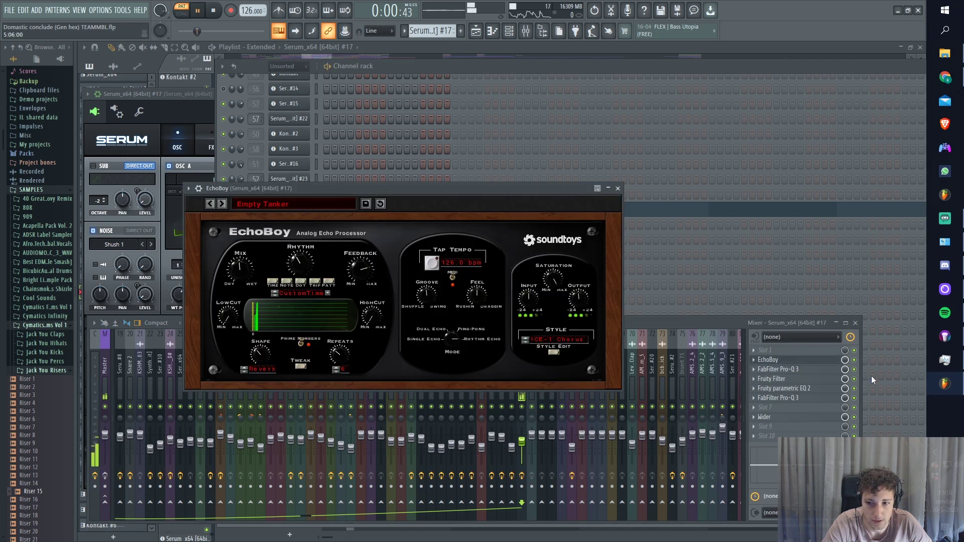
left_click(855, 362)
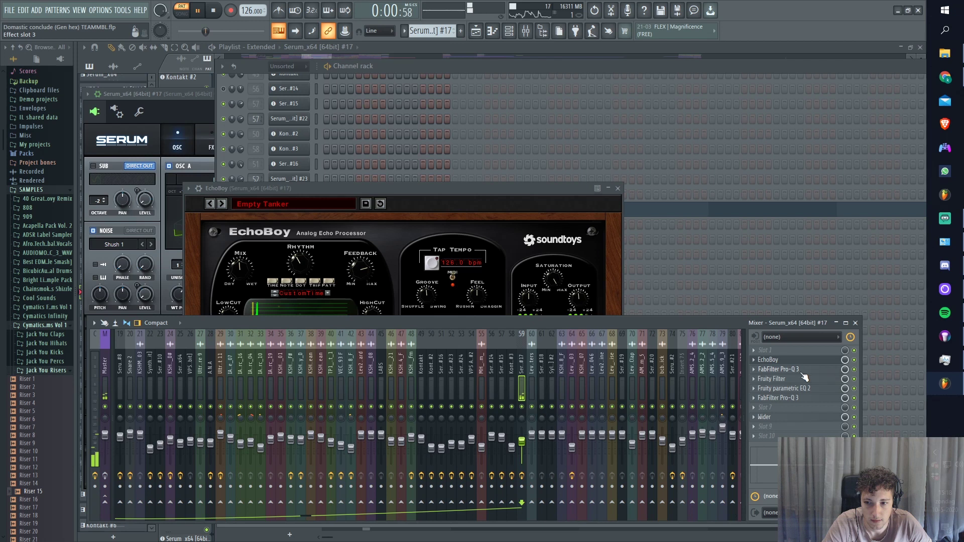
left_click_drag(560, 324, 287, 366)
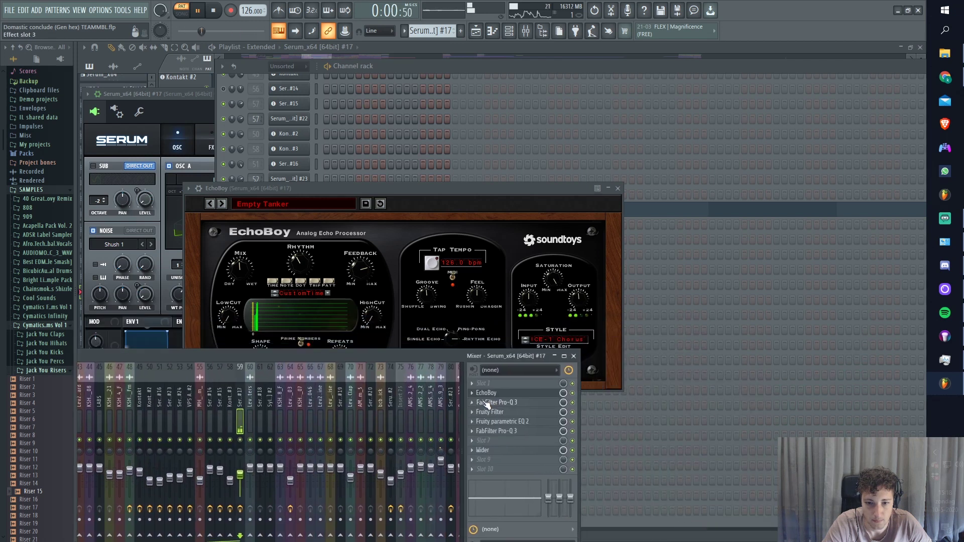
Inspect the rest of Serum #17's effects: both FabFilter Pro-Q 3 EQs, Fruity Filter, Fruity parametric EQ 2 and Wider.
left_click(486, 403)
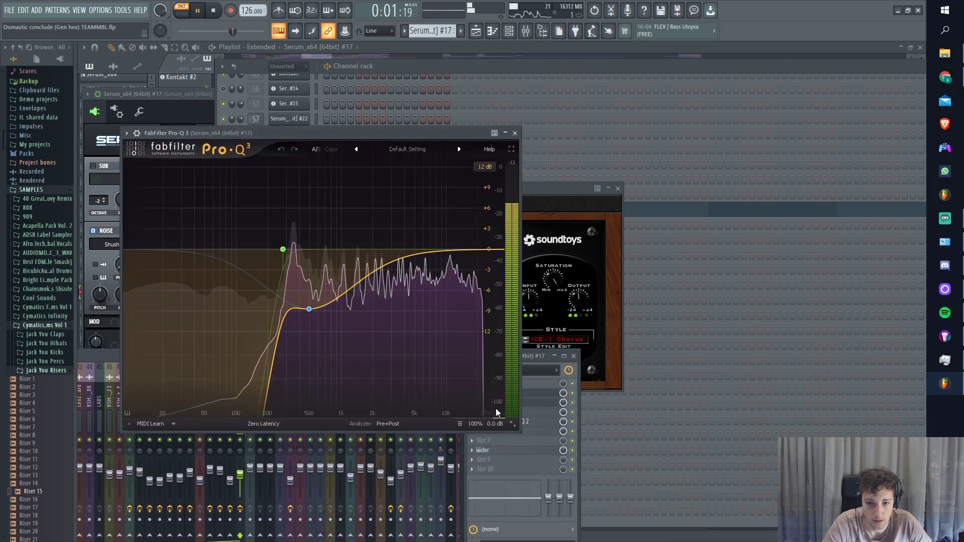
left_click(534, 413)
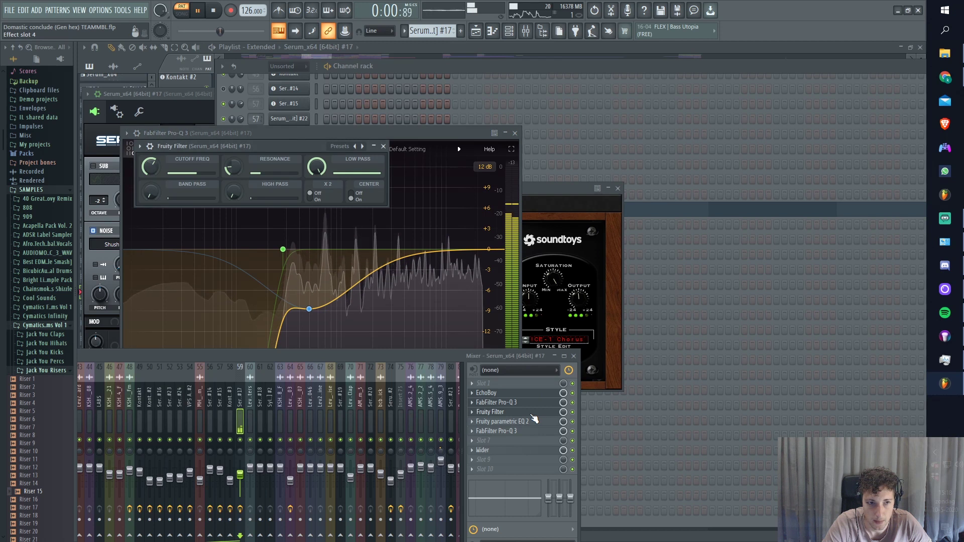
left_click(517, 424)
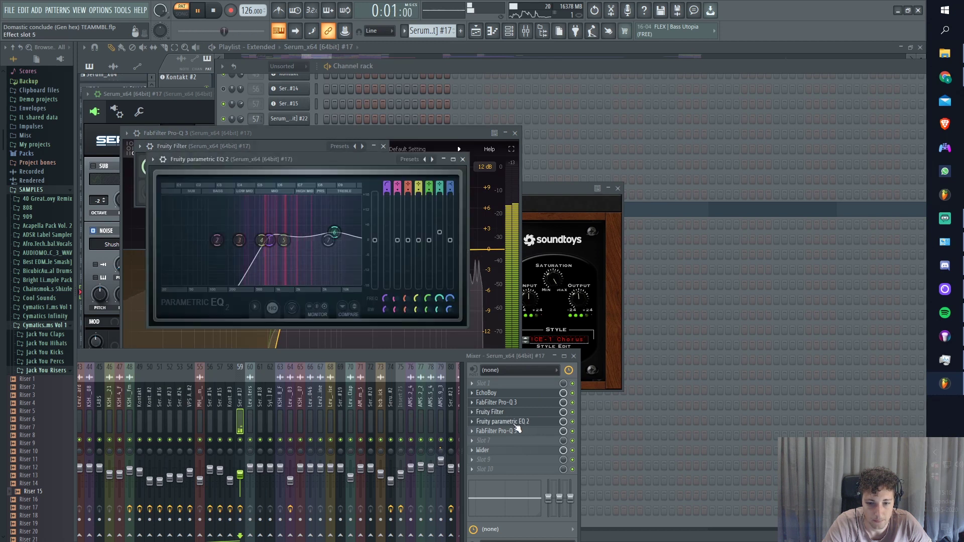
left_click(517, 432)
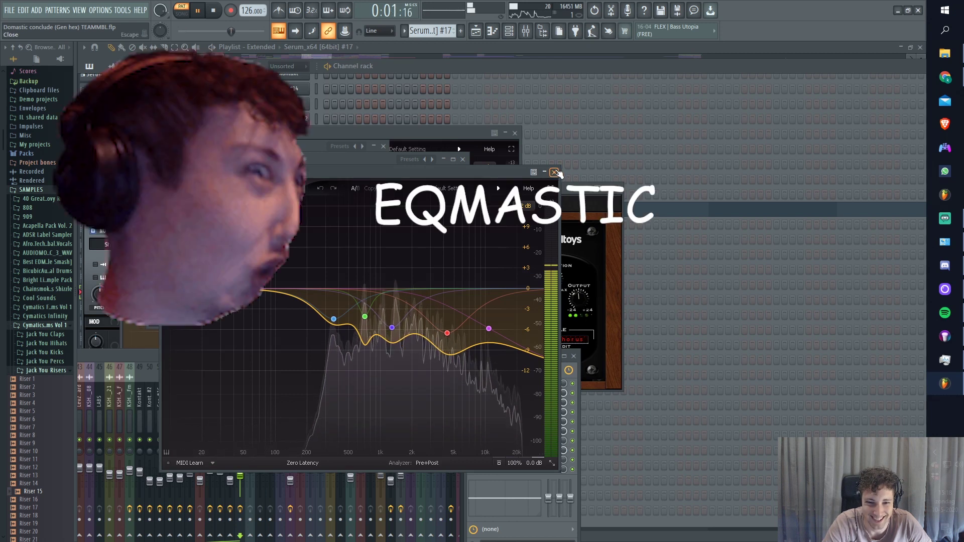
left_click(503, 431)
left_click(483, 450)
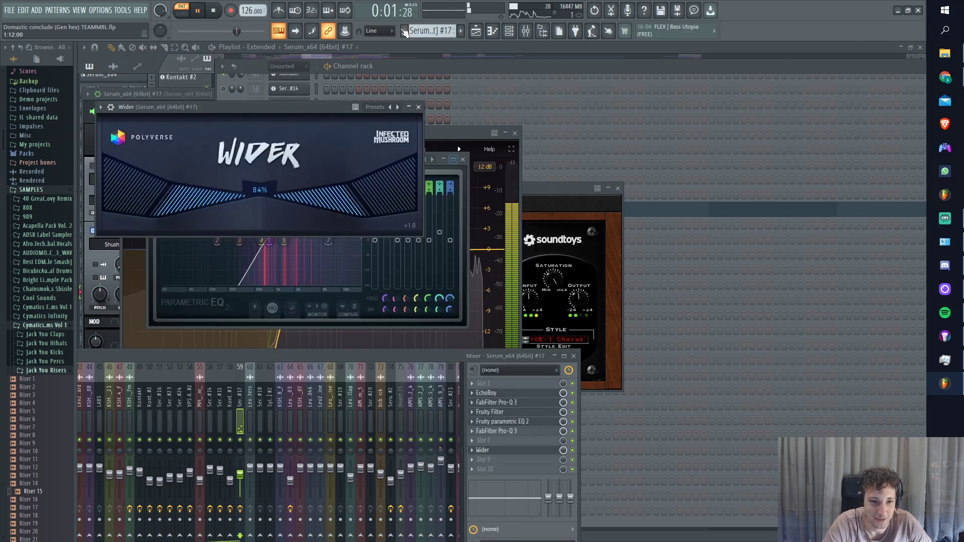
Return to the playlist near bar 95, open the Kontakt #2 clip, and audition its pattern alone with Serum #15 showing.
left_click(476, 32)
left_click(488, 69)
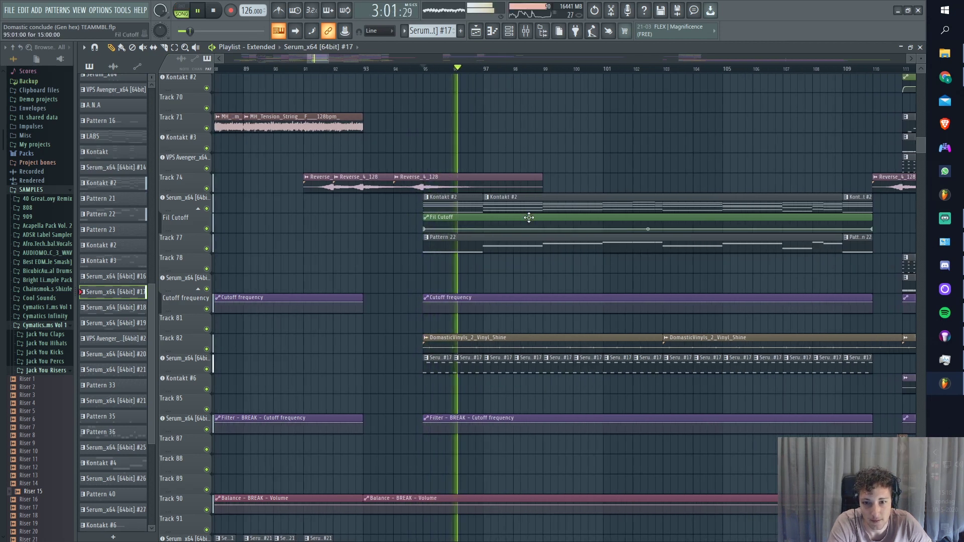
double_click(555, 198)
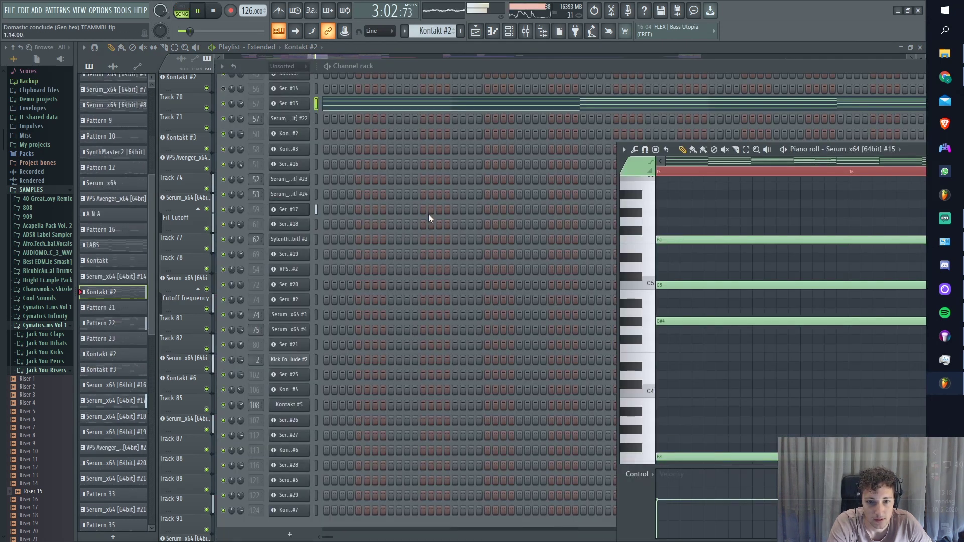
left_click(329, 73)
key("l")
scroll(395, 173, "up", 2)
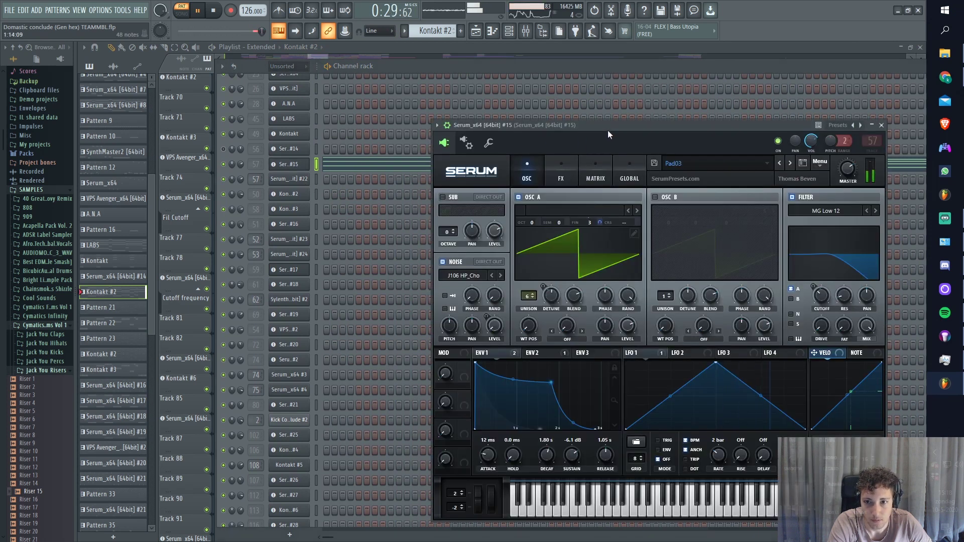
Move the Serum #15 window into clear view and inspect the Pad03 patch's oscillators and effects.
left_click_drag(608, 131, 414, 93)
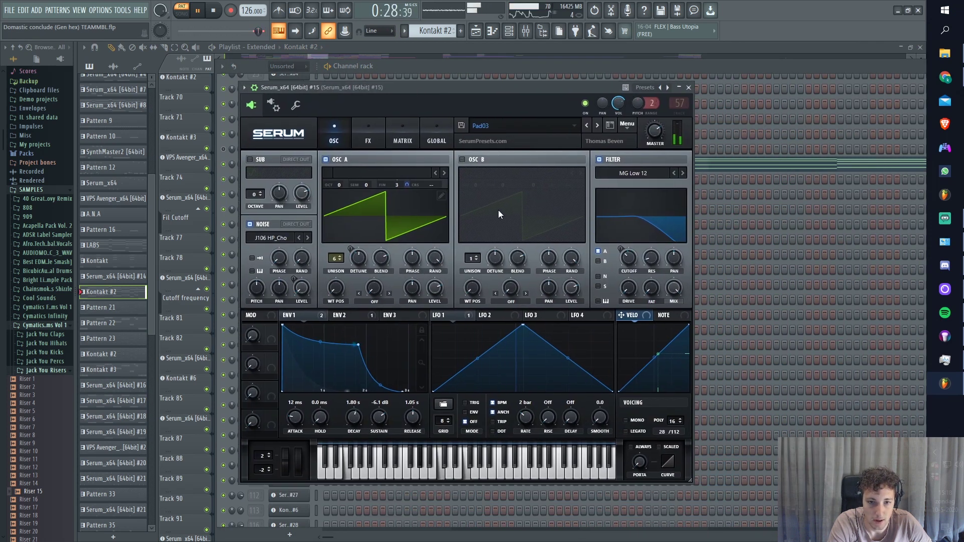
left_click(414, 54)
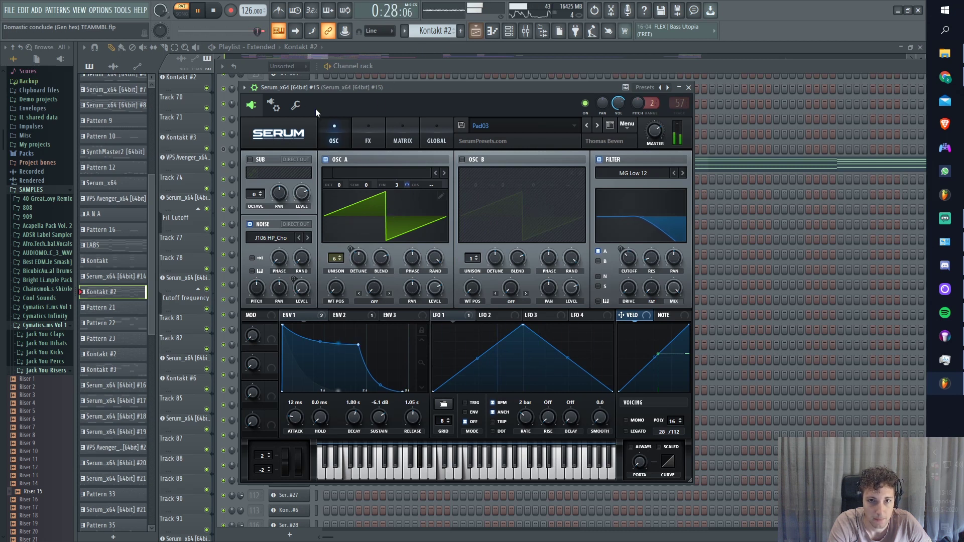
left_click(369, 130)
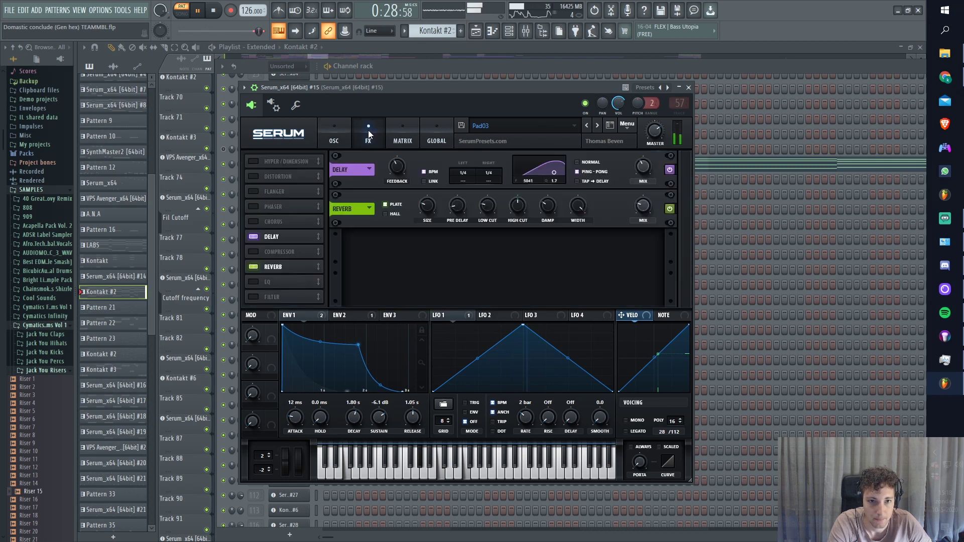
Play the arrangement from about bar 95 while surveying the playlist up to the KICK track.
left_click(421, 47)
left_click(421, 69)
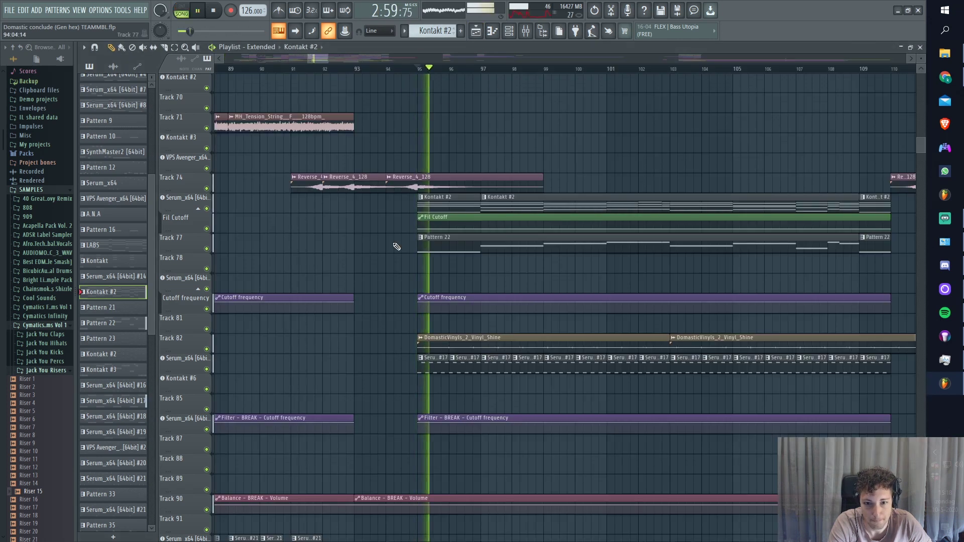
scroll(397, 246, "up", 5)
scroll(387, 312, "down", 4)
scroll(467, 225, "up", 12)
scroll(427, 272, "up", 8)
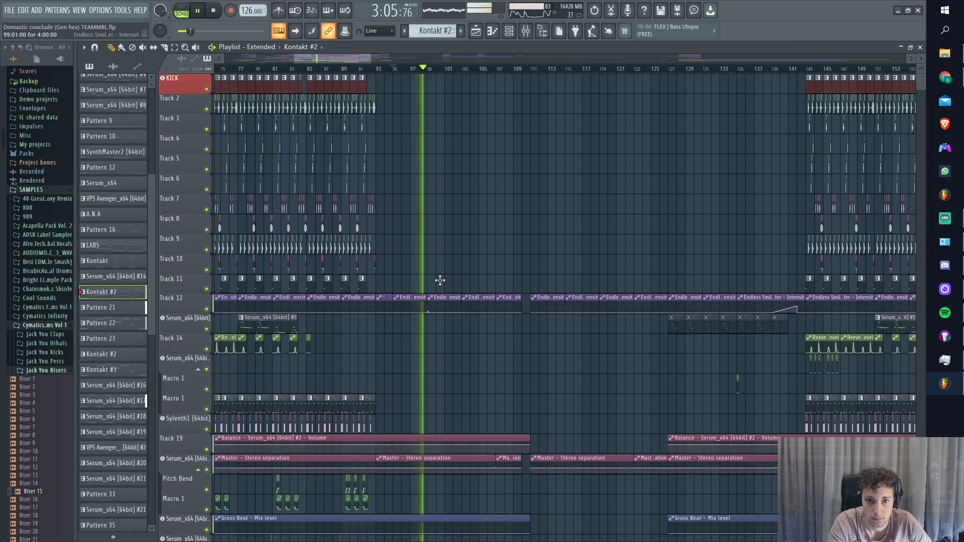
Keep the section playing while surveying the tracks down to the acapella and AMS3_KIT clips on Tracks 122 to 124.
scroll(447, 291, "down", 13)
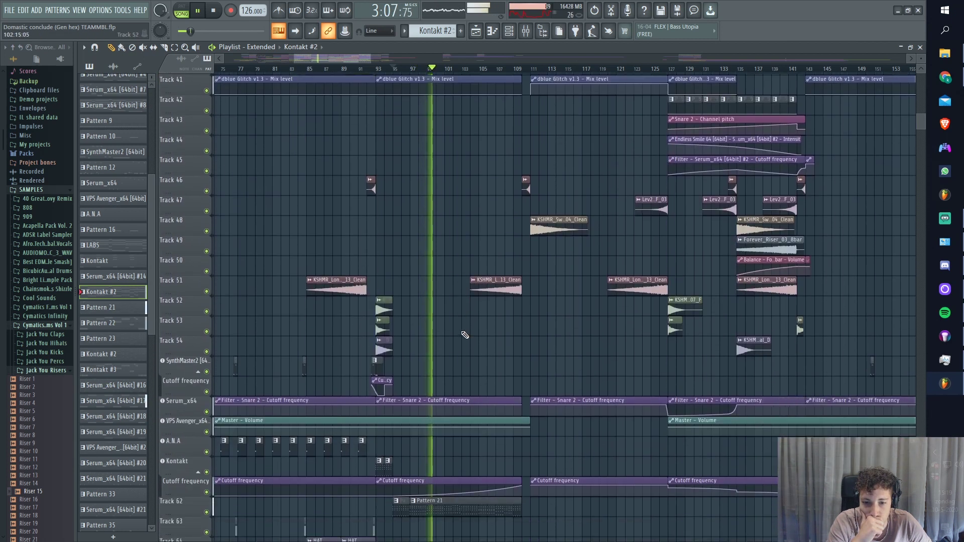
scroll(467, 333, "down", 6)
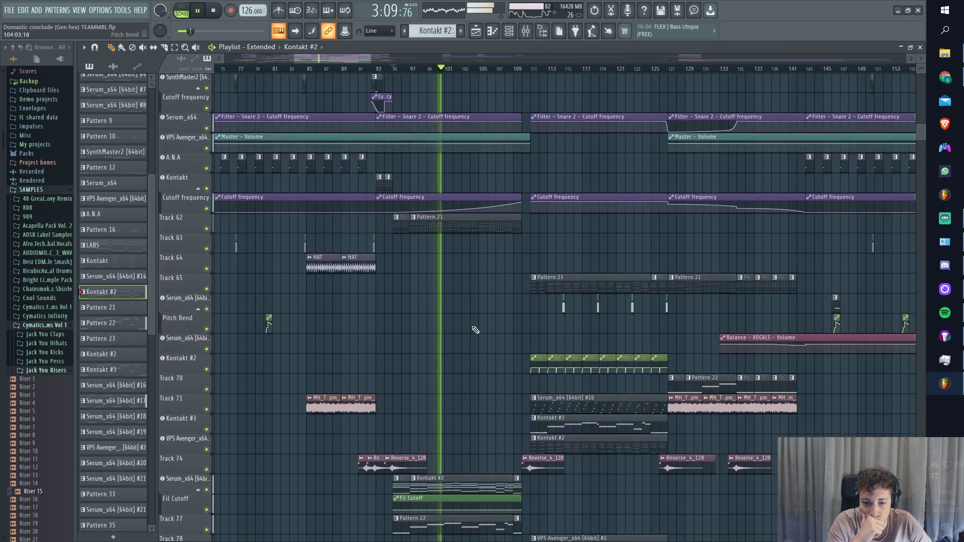
scroll(475, 330, "down", 10)
scroll(481, 341, "down", 10)
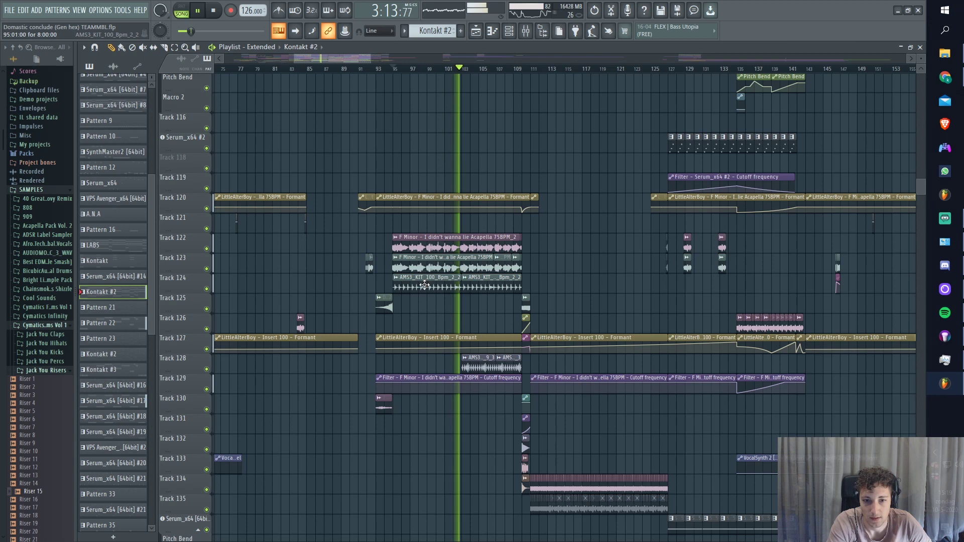
scroll(438, 287, "down", 3)
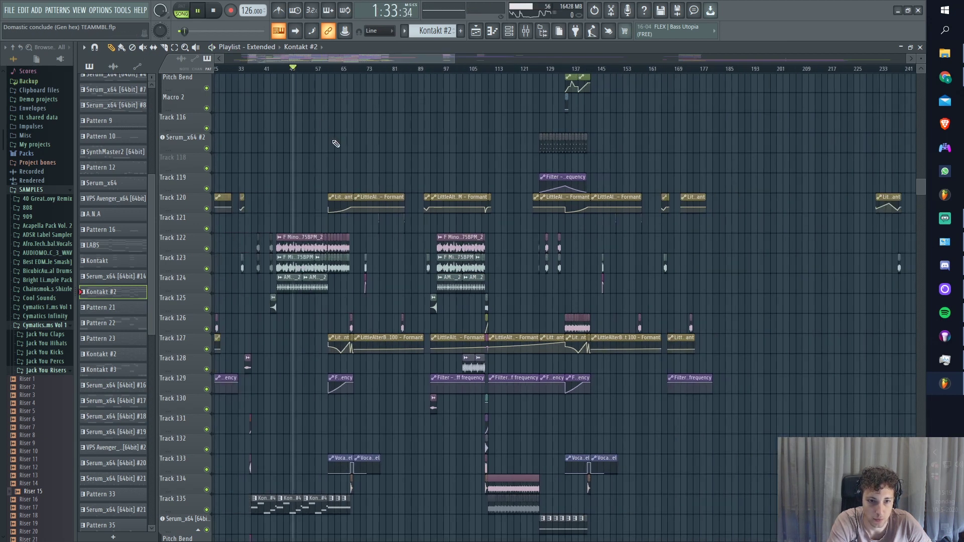
Play from about bar 100 with a close view of the acapella clips and the AMS3_KIT_100 loops.
left_click(456, 69)
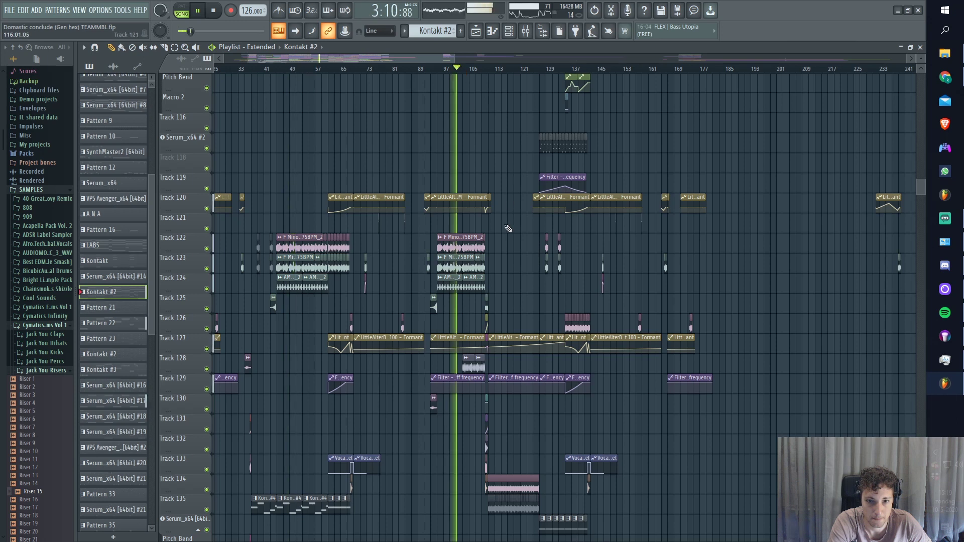
scroll(510, 221, "up", 6)
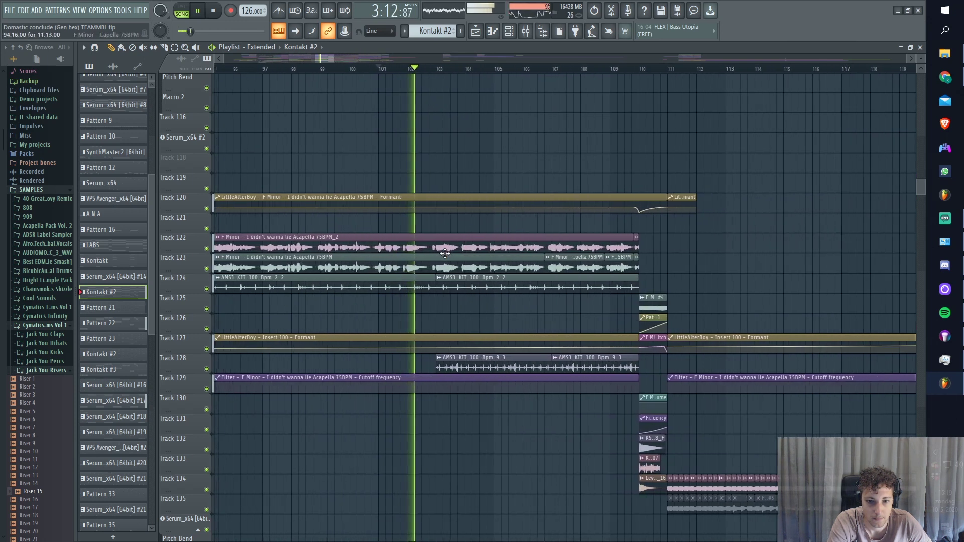
scroll(444, 254, "up", 2)
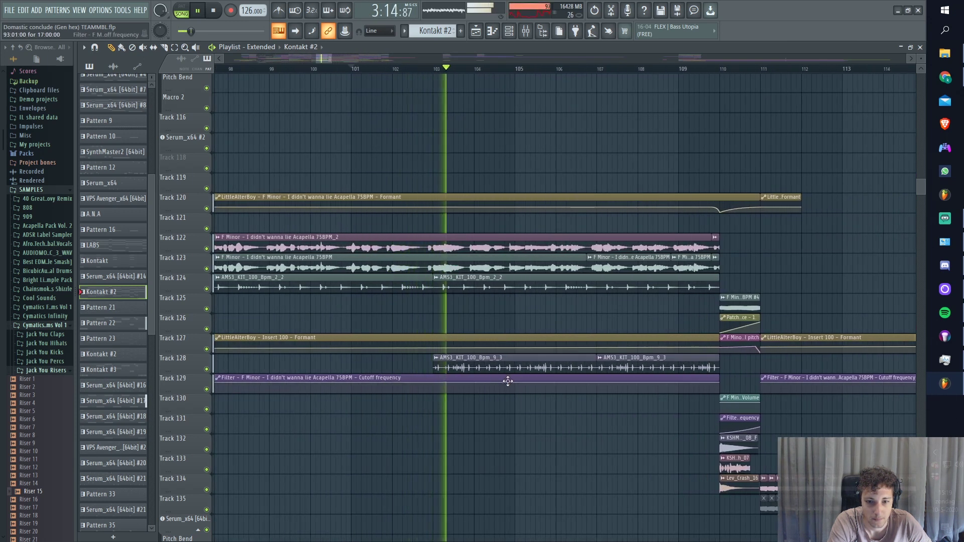
Play from bar 103 to audition the AMS3_KIT_100_Bpm_9_3 loop on Track 128.
key("space")
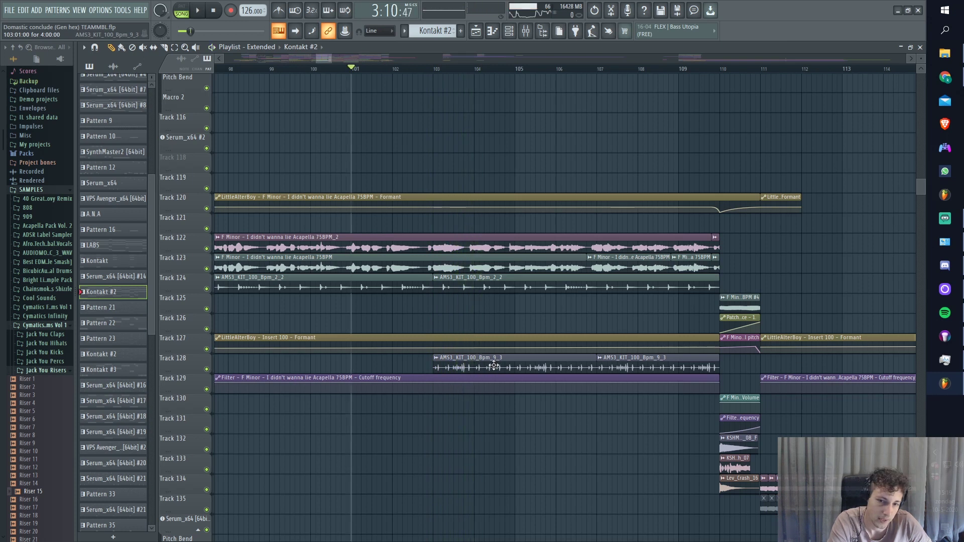
left_click(434, 71)
key("space")
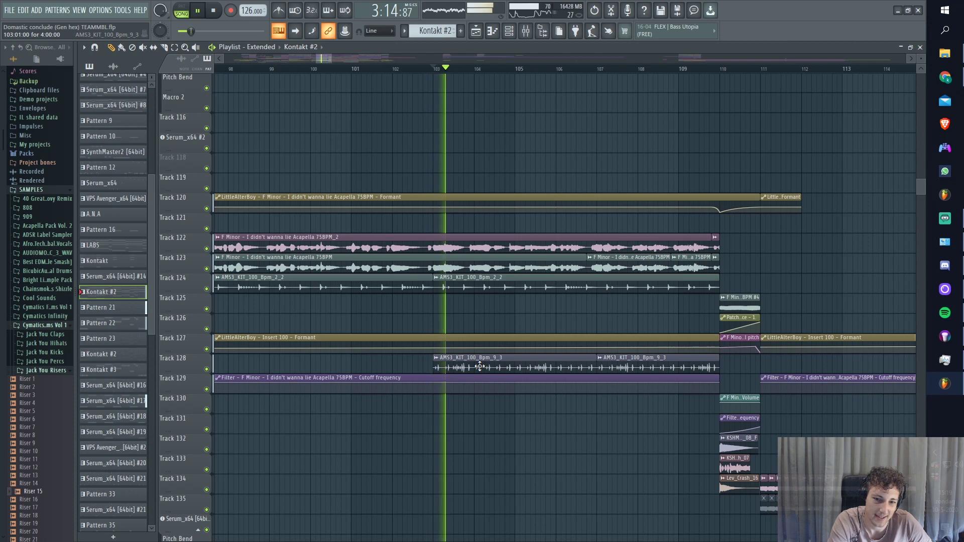
scroll(517, 348, "up", 2)
scroll(517, 349, "up", 15)
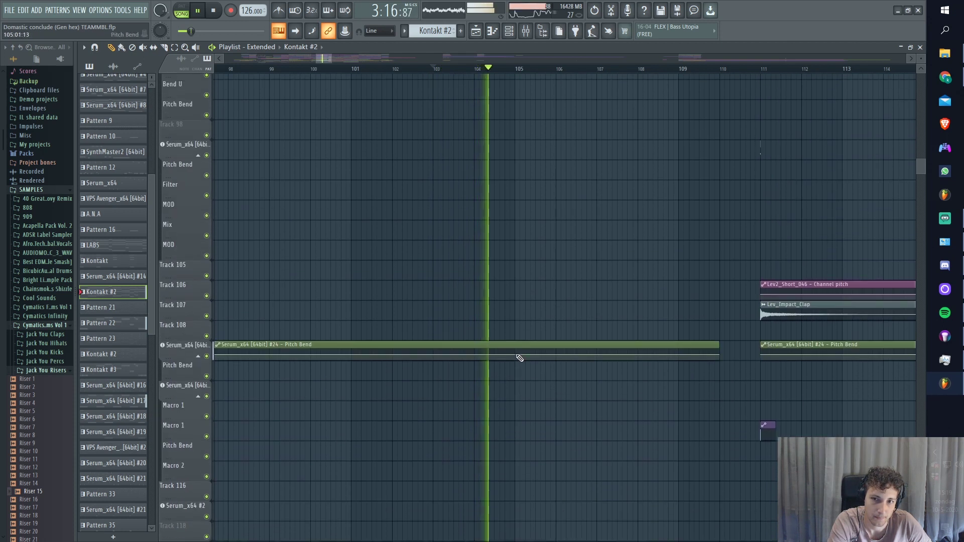
key("space")
Show the Kontakt channel behind Pattern 21 on Track 62 and play its Analog Strings Large Staccato patch.
scroll(503, 308, "up", 6)
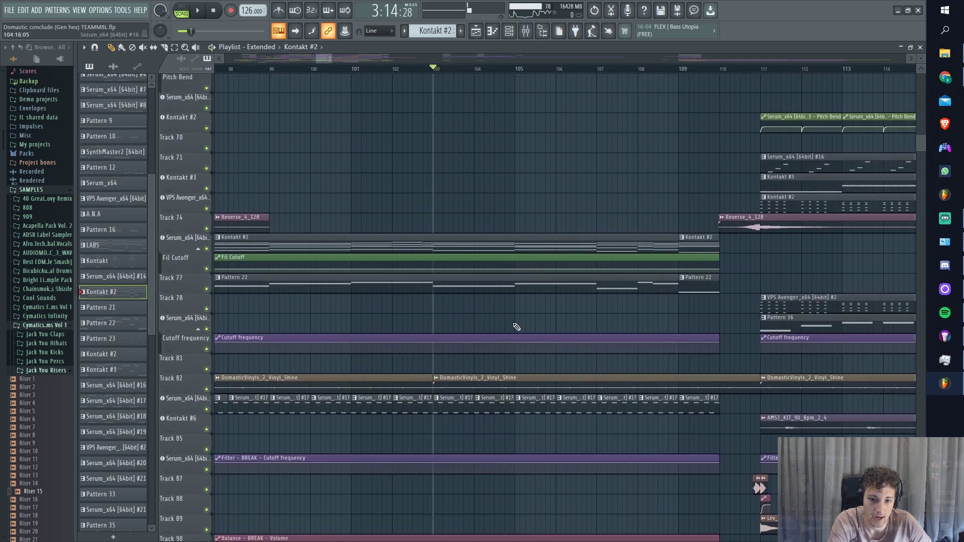
scroll(514, 327, "down", 3)
scroll(504, 268, "up", 6)
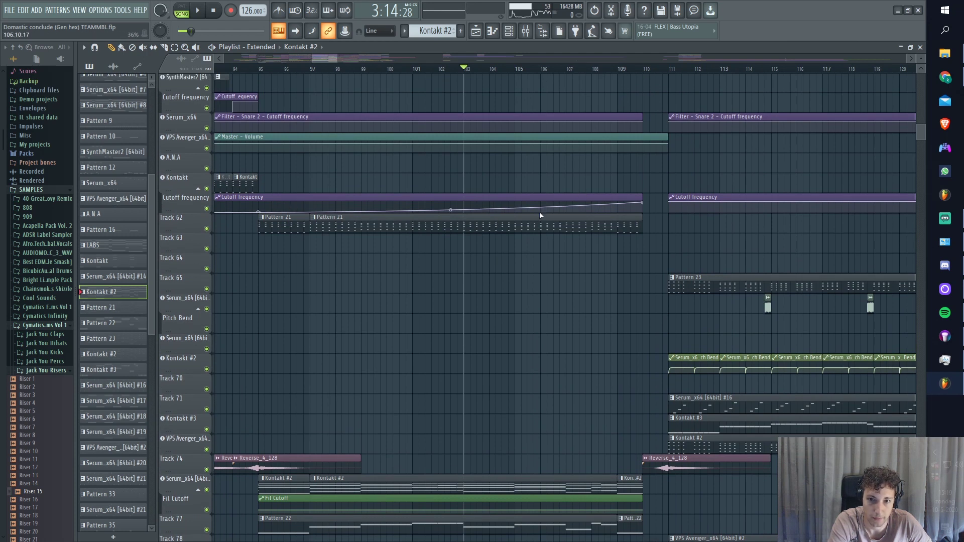
left_click(510, 32)
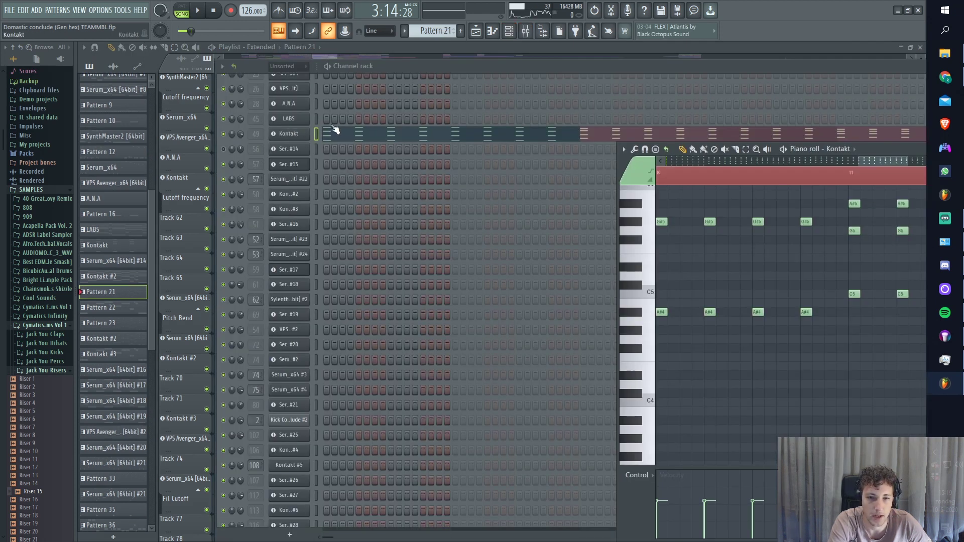
left_click(355, 130)
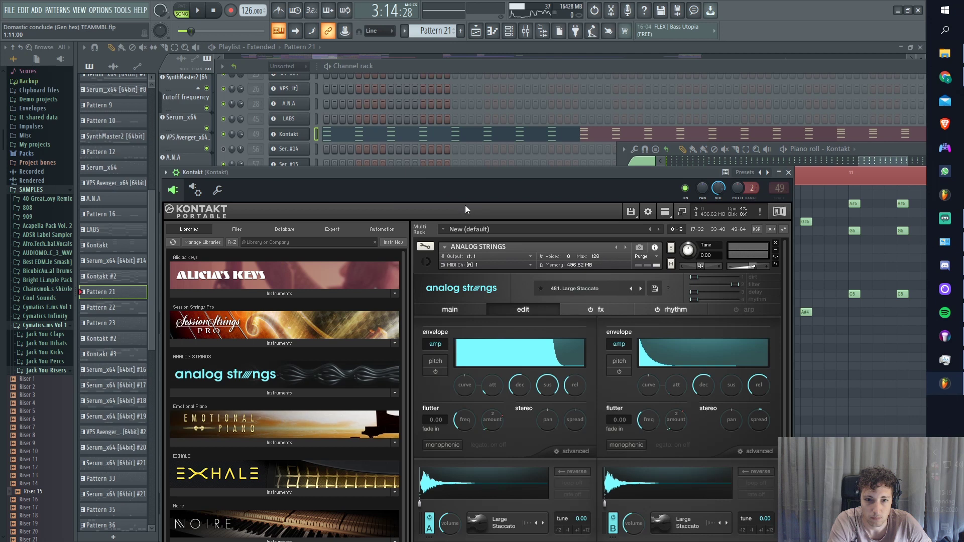
left_click_drag(439, 171, 370, 85)
key("space")
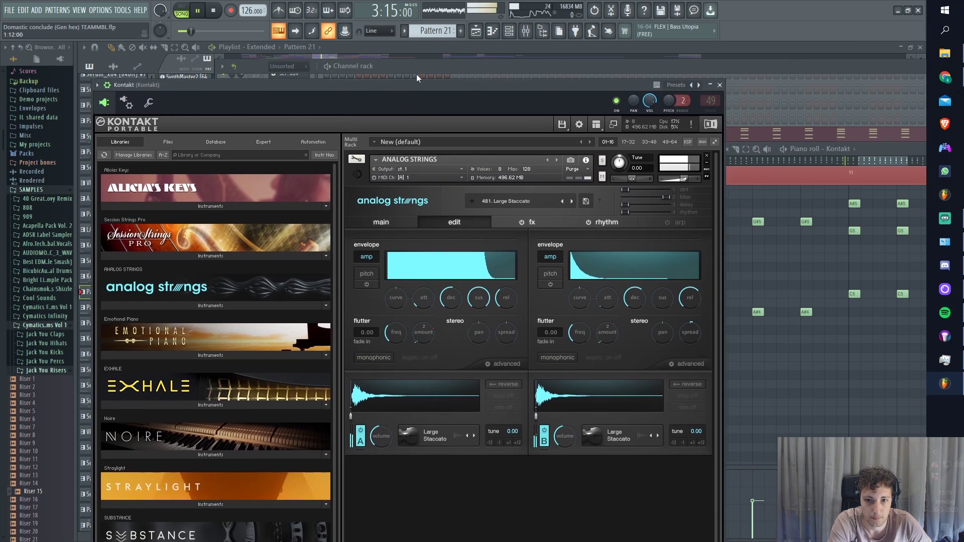
Play the rest of the break up to bar 111 while surveying the playlist from the KICK track to Track 87.
left_click(475, 31)
scroll(482, 276, "up", 2, "ctrl")
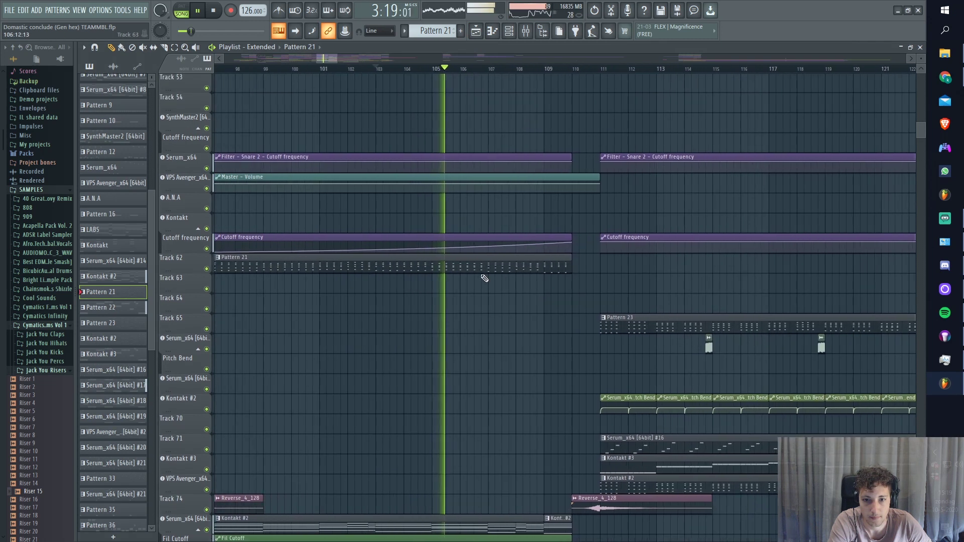
scroll(520, 318, "down", 1)
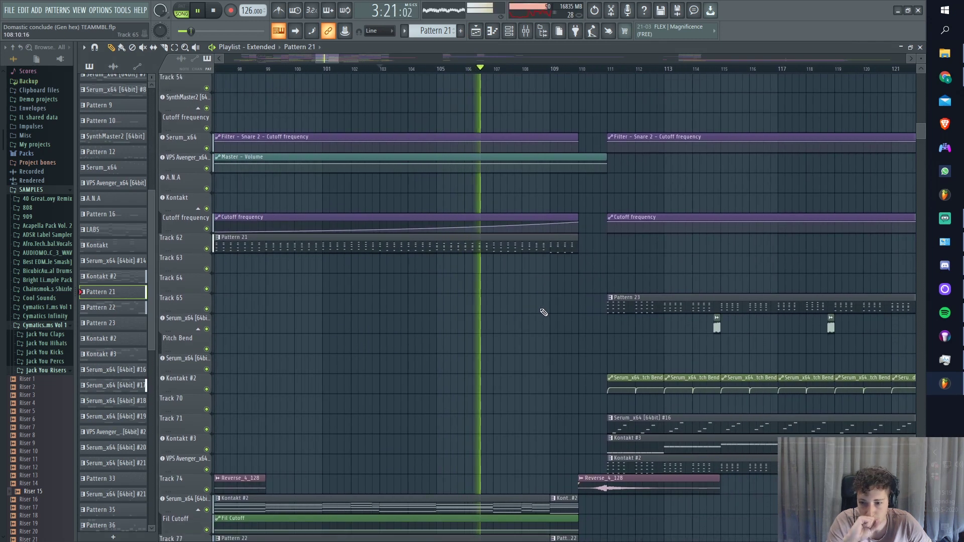
scroll(552, 308, "up", 4)
scroll(553, 308, "up", 20)
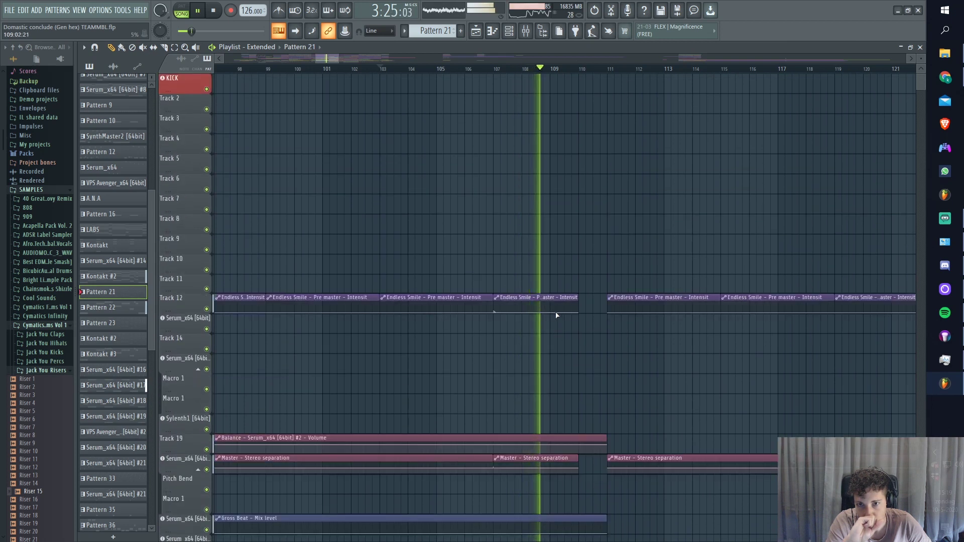
scroll(557, 321, "down", 18)
scroll(560, 327, "down", 18)
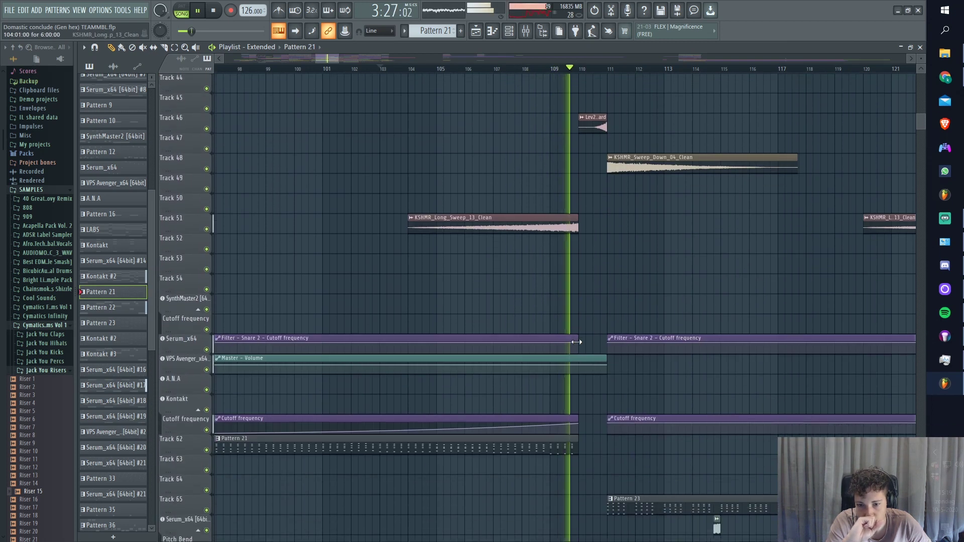
scroll(562, 309, "down", 20)
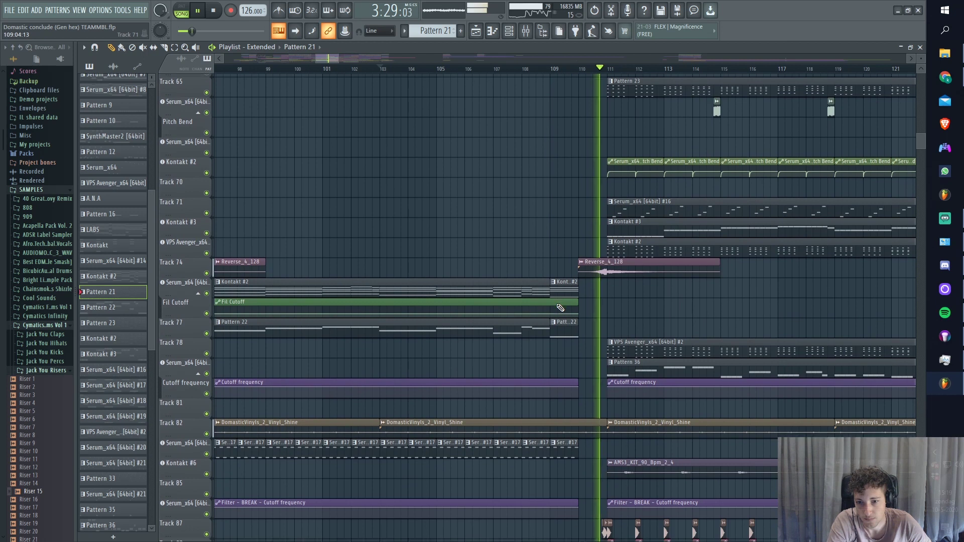
key("space")
Select the bar 110 to 111 range and audition the transition clips on Tracks 120 to 134.
scroll(587, 306, "down", 19)
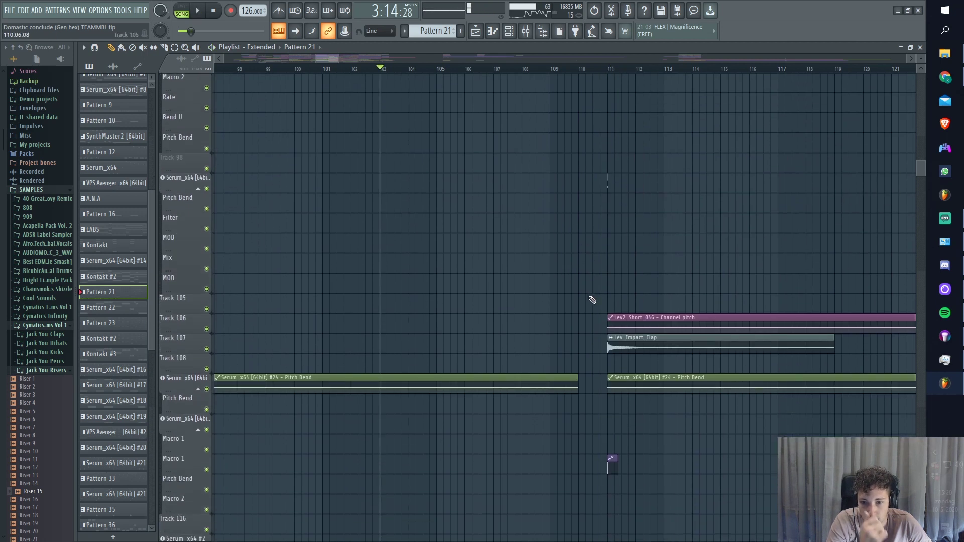
left_click(565, 78)
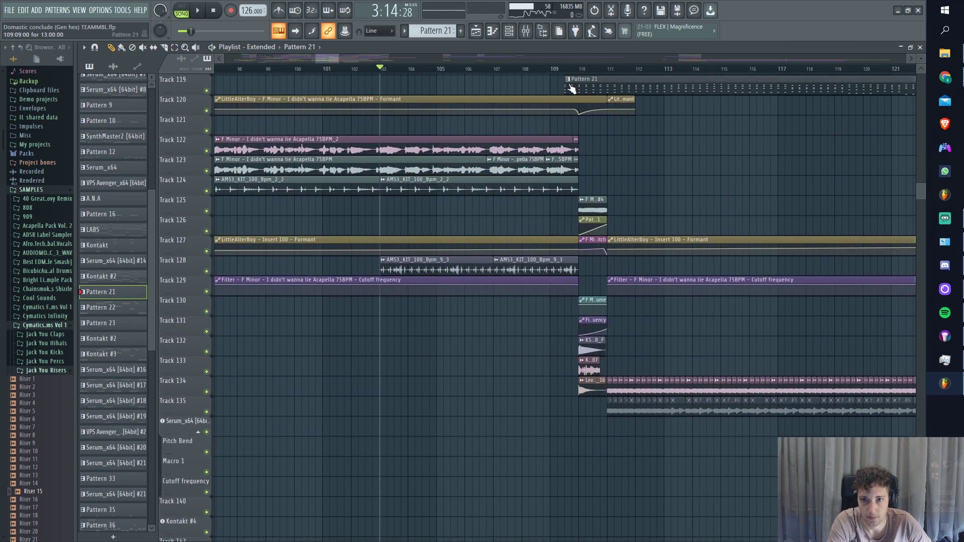
right_click(578, 90)
left_click(559, 69)
key("space")
scroll(600, 176, "up", 5)
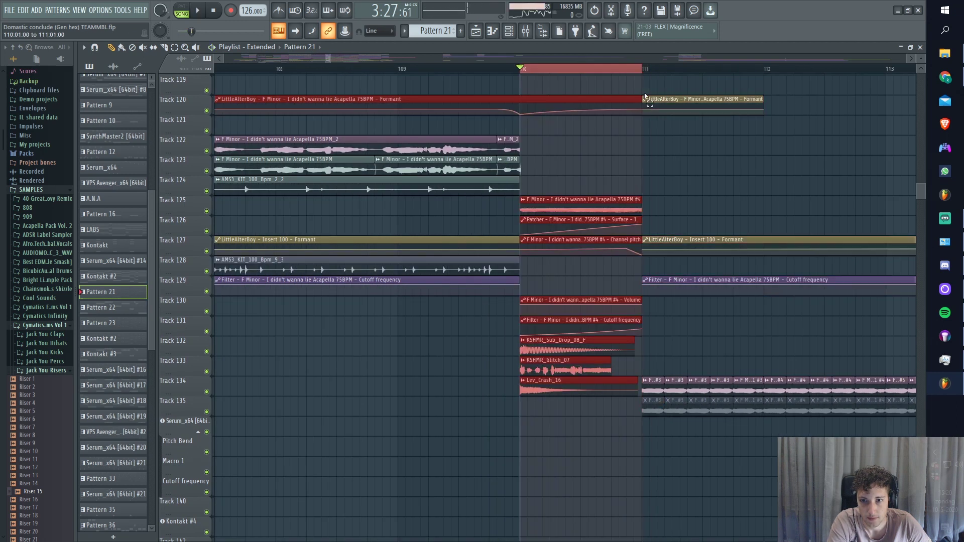
key("space")
Inspect the sampler settings of the acapella #4 clip on Track 125, and clear the bar 110 selection.
double_click(556, 205)
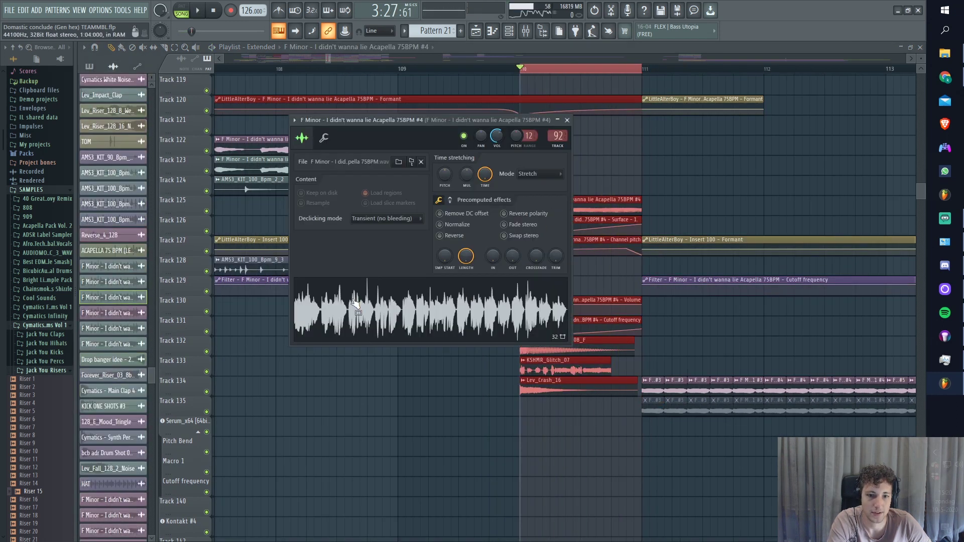
left_click_drag(469, 123, 505, 285)
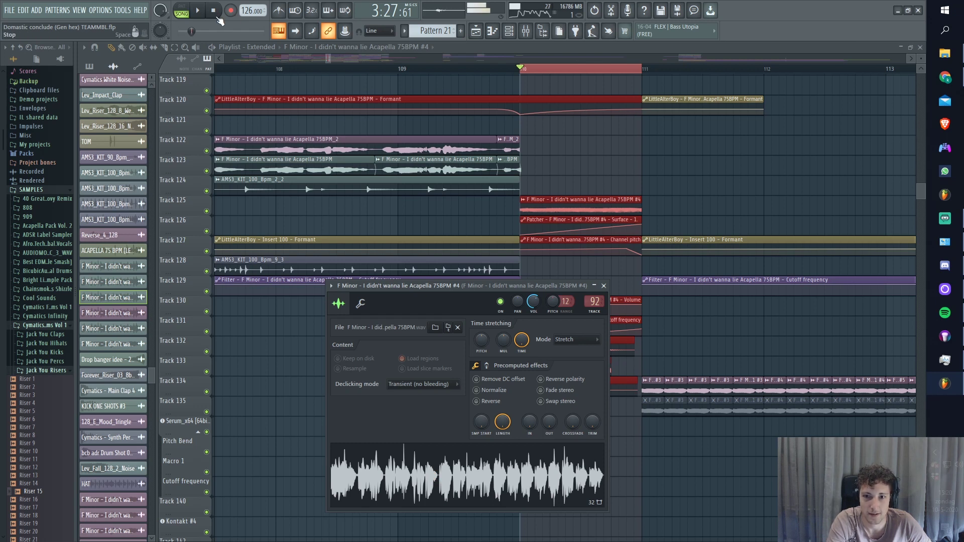
left_click(604, 286)
scroll(538, 281, "up", 3)
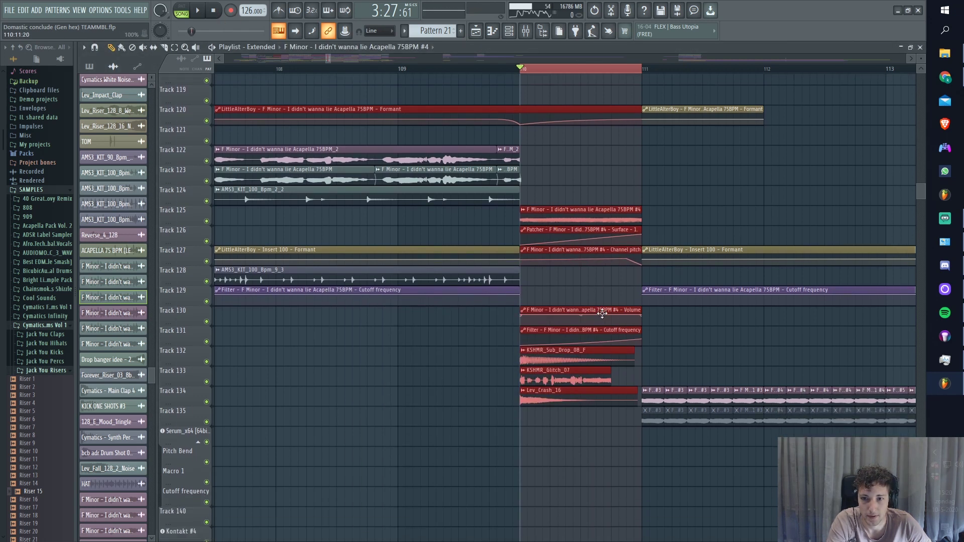
scroll(488, 318, "up", 3)
left_click(488, 317)
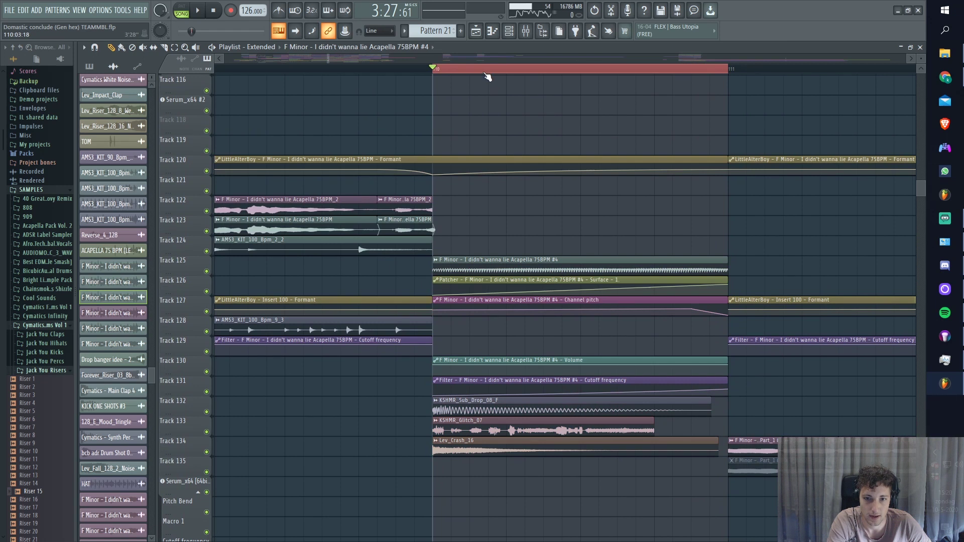
Show the acapella #4 clip's mixer effect chain with Endless Smile and play bar 110.
double_click(473, 261)
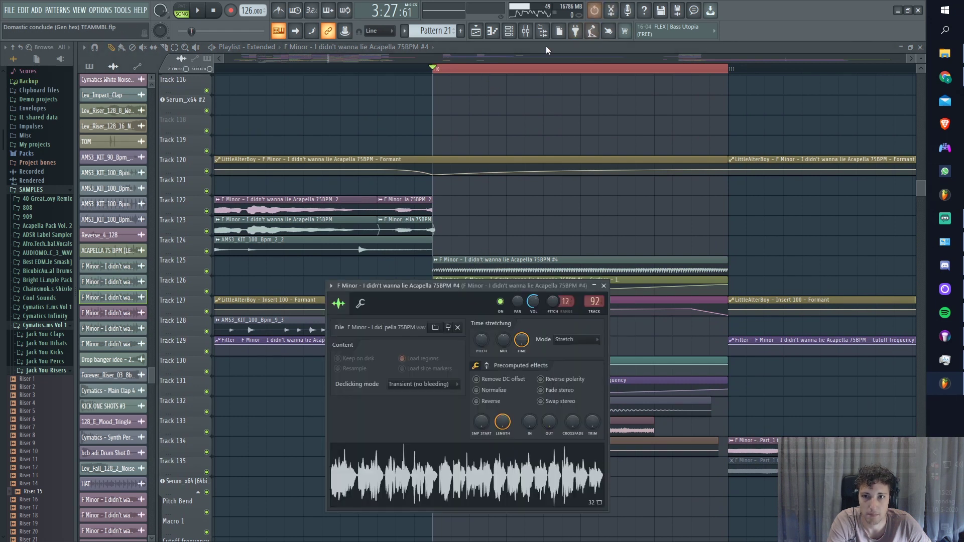
left_click(526, 31)
left_click(503, 383)
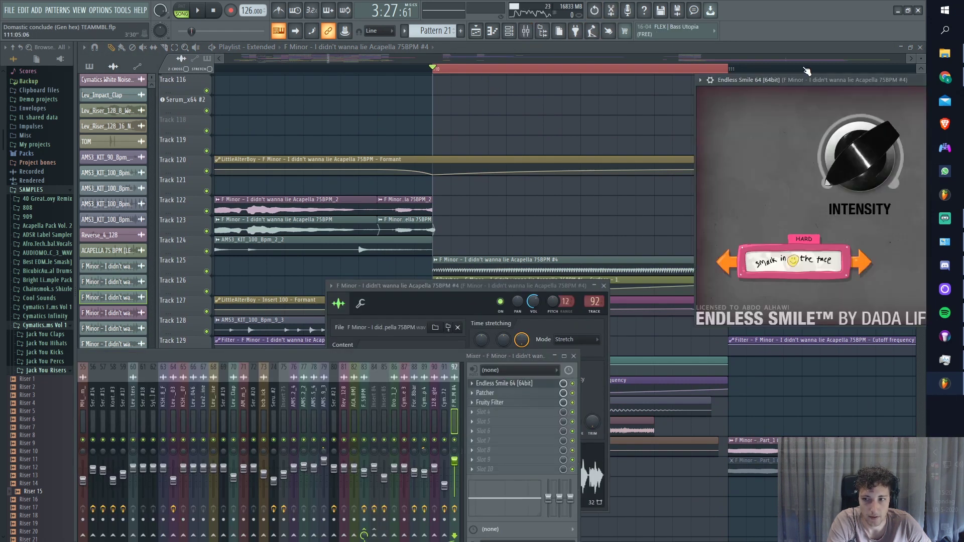
key("space")
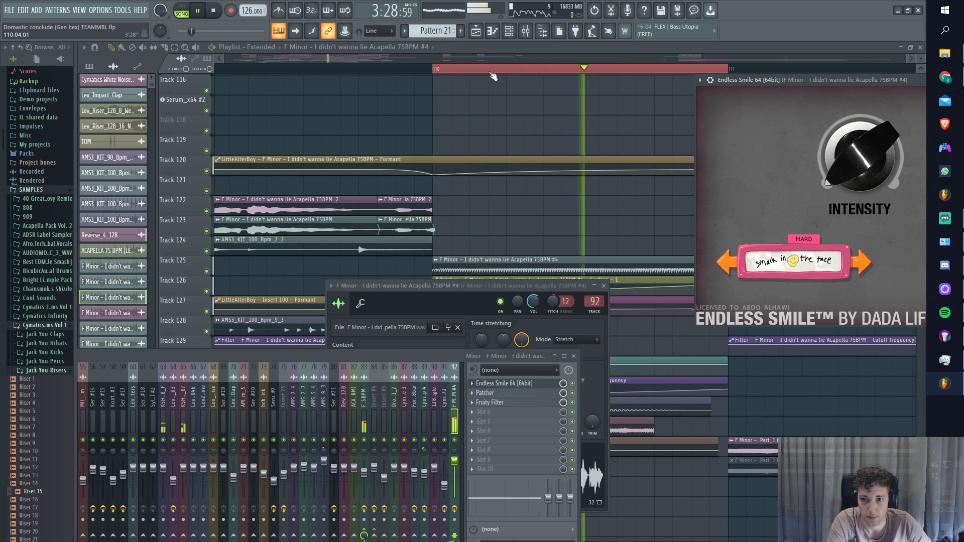
key("space")
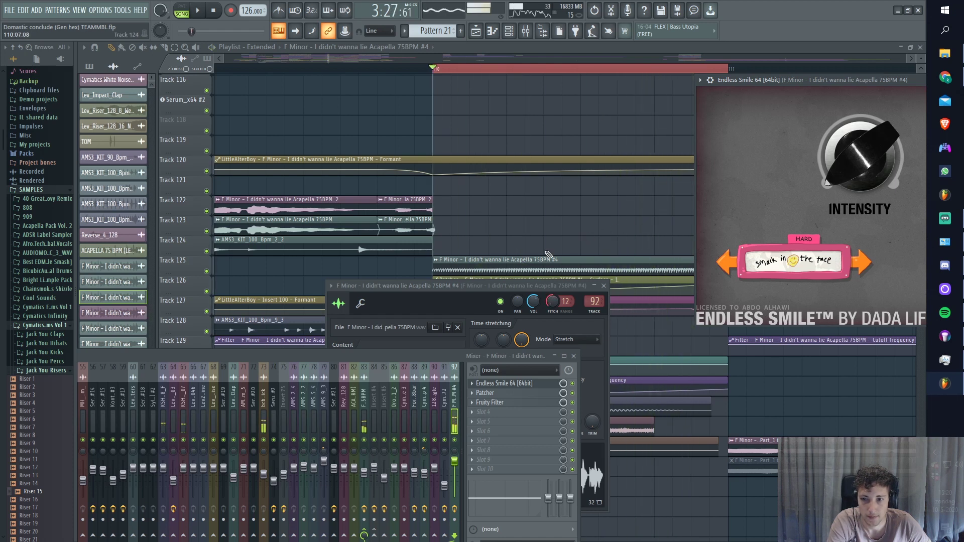
Show the 1K Tremolo surface of the acapella #4 Patcher effect and play bar 110 to hear it.
left_click(500, 393)
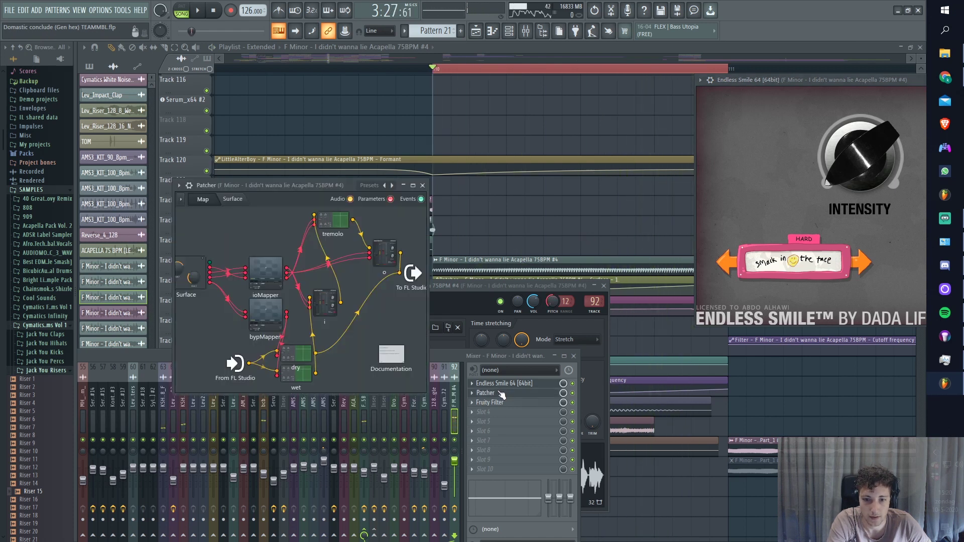
left_click(234, 199)
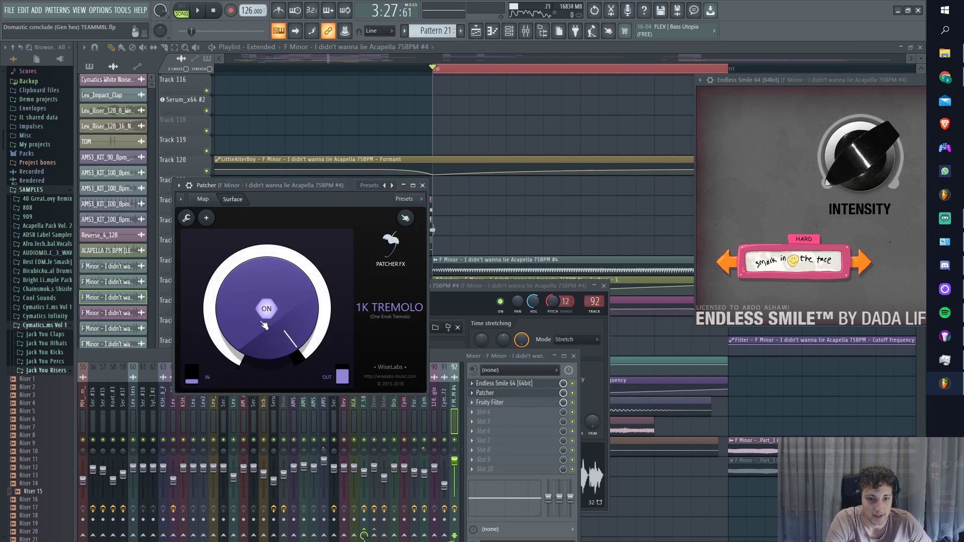
key("space")
key("space")
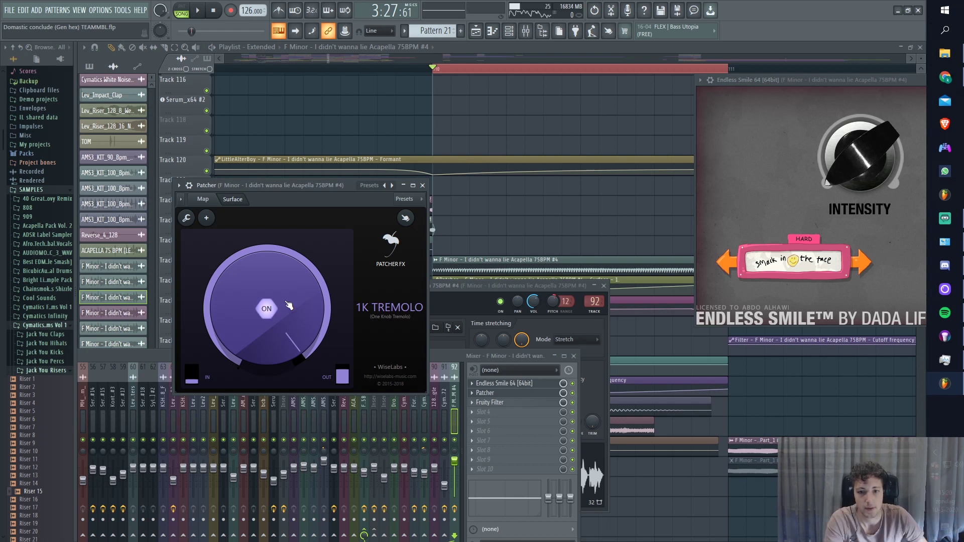
key("space")
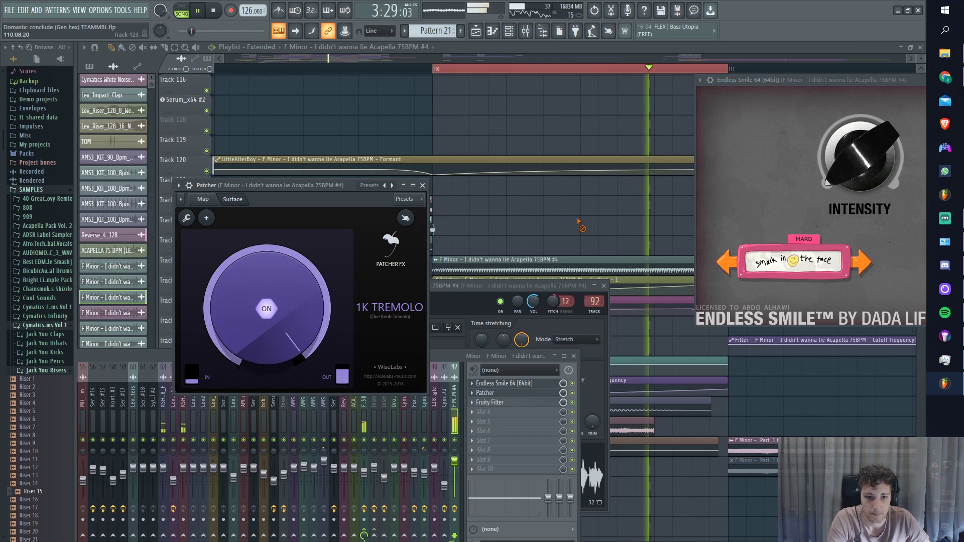
Close the plugin windows and inspect the KSHMR_Glitch_07 and KSHMR_Sub_Drop_08_F samples on Tracks 133 and 132.
key("F12")
scroll(497, 324, "down", 4)
key("space")
double_click(485, 307)
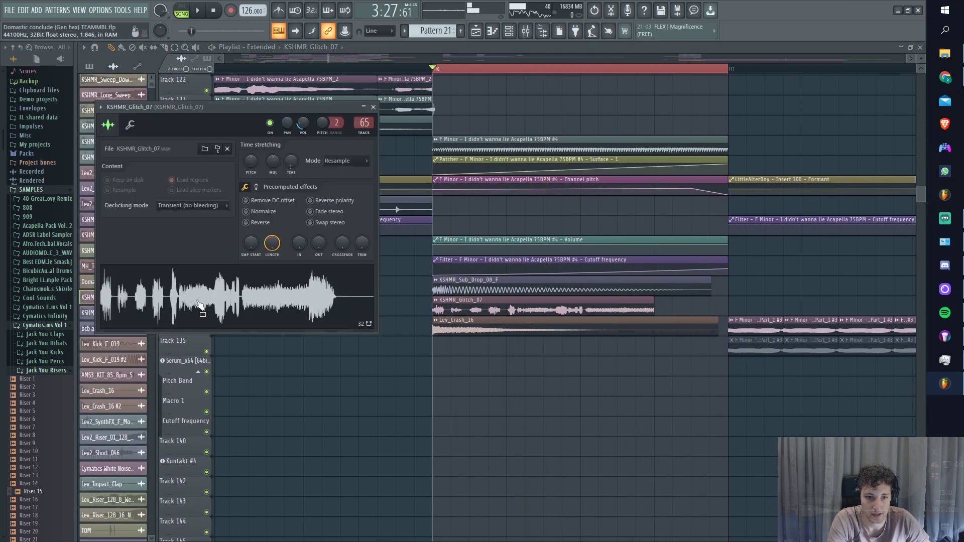
key("Escape")
double_click(519, 286)
key("Escape")
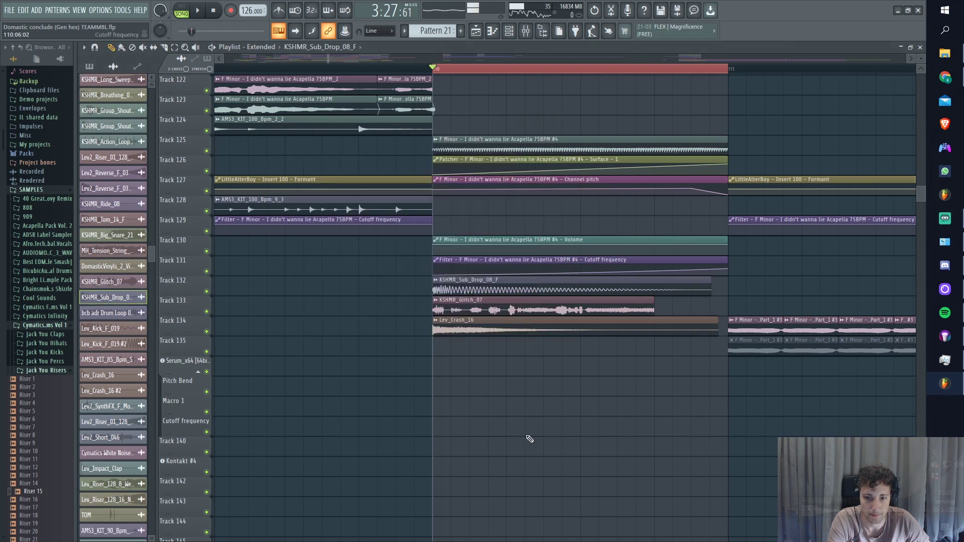
Replay the full bar 110 transition into bar 111.
scroll(323, 258, "up", 5)
key("space")
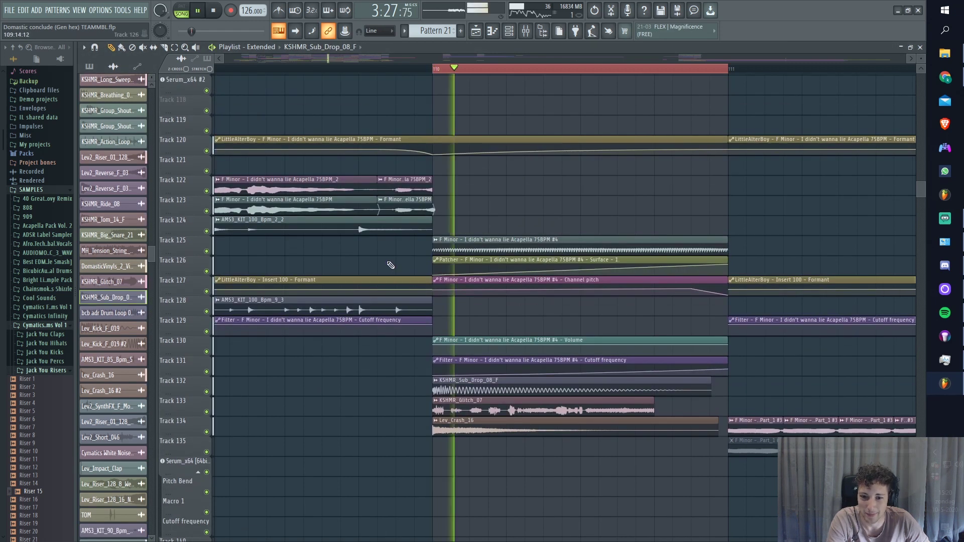
scroll(391, 208, "down", 5)
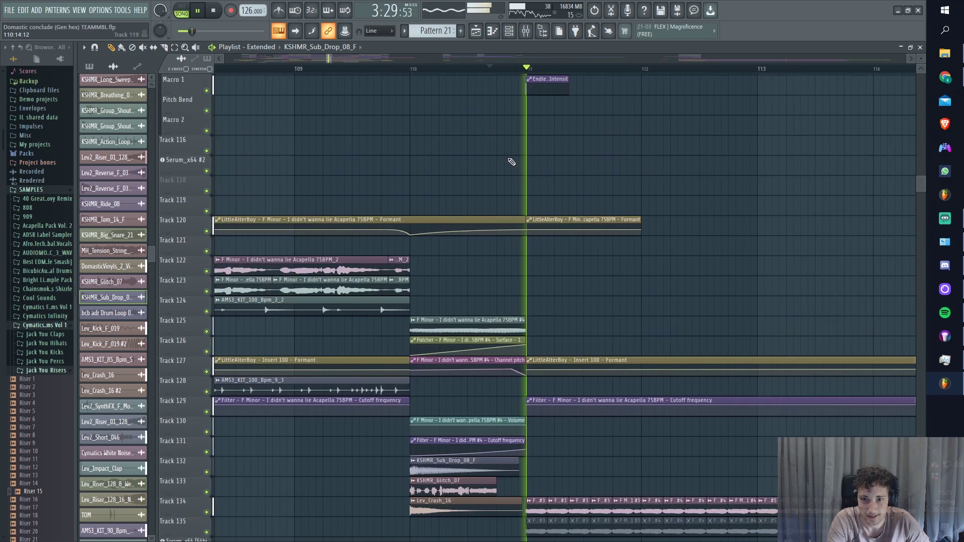
key("space")
Mute Track 143 and play from late bar 110 into the next section while surveying the tracks above.
scroll(522, 251, "down", 4)
scroll(532, 326, "down", 5)
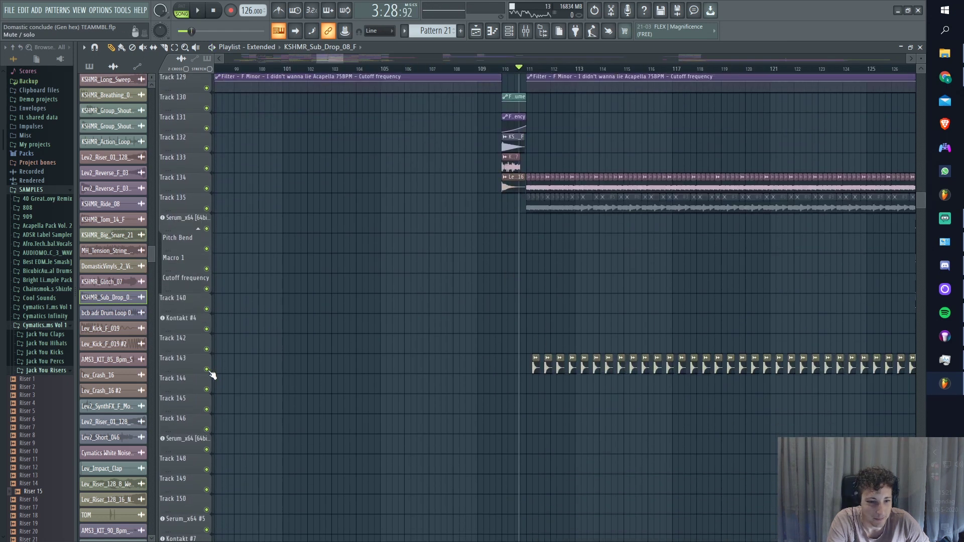
left_click(206, 370)
key("space")
scroll(484, 330, "up", 5)
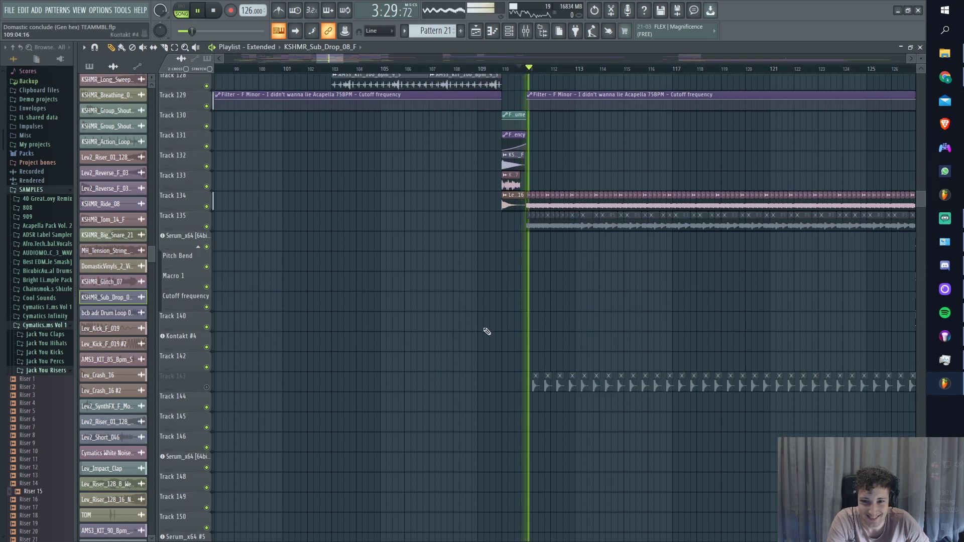
scroll(490, 336, "up", 4)
scroll(557, 334, "up", 15)
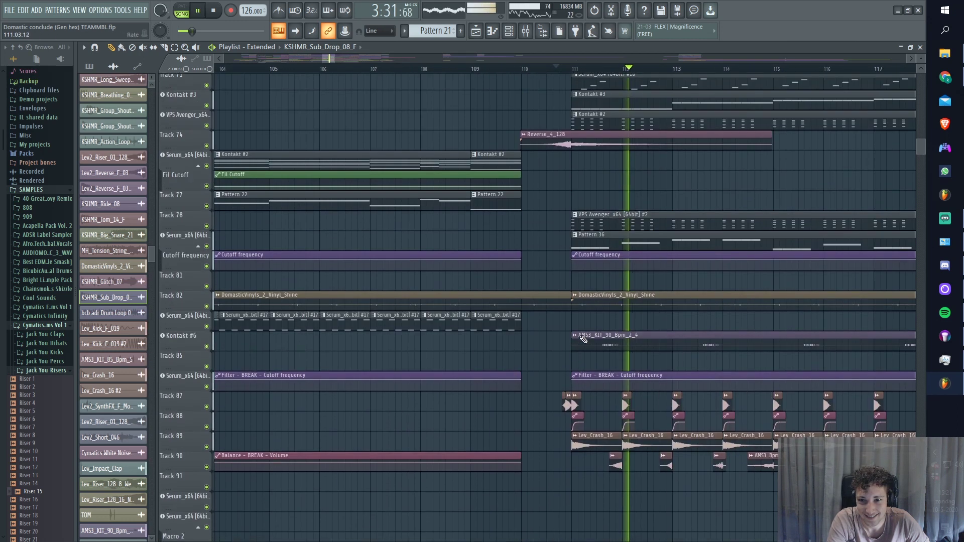
Open Pattern 23 from Track 65 at bar 111 and play it in isolation.
scroll(581, 324, "up", 4)
scroll(441, 167, "down", 2)
scroll(386, 191, "right", 7)
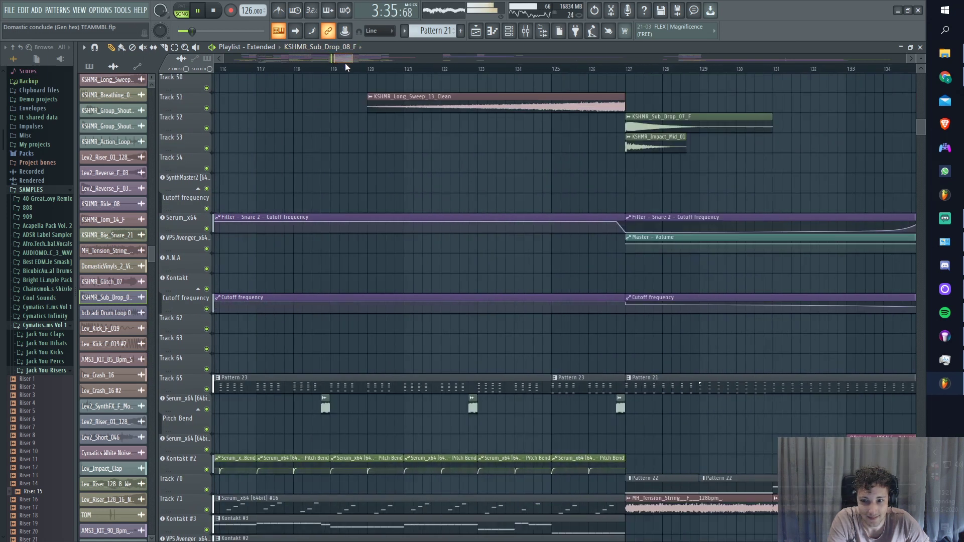
scroll(385, 192, "down", 1)
scroll(385, 192, "down", 4)
scroll(376, 206, "up", 2)
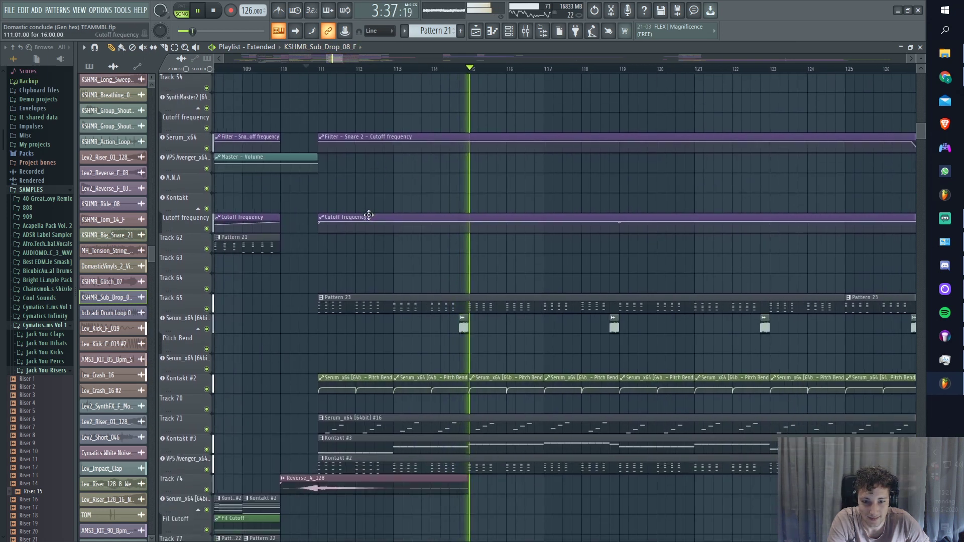
key("space")
double_click(341, 306)
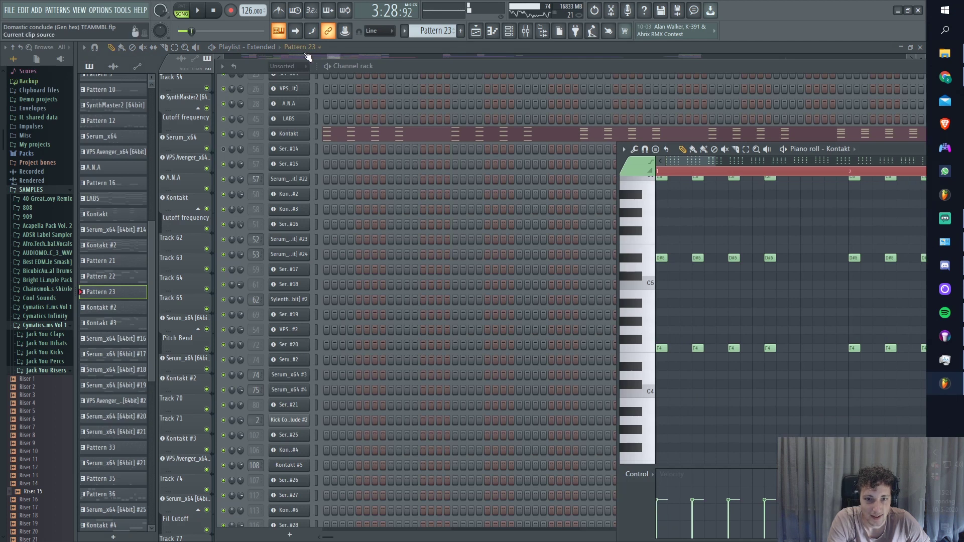
left_click(329, 71)
key("space")
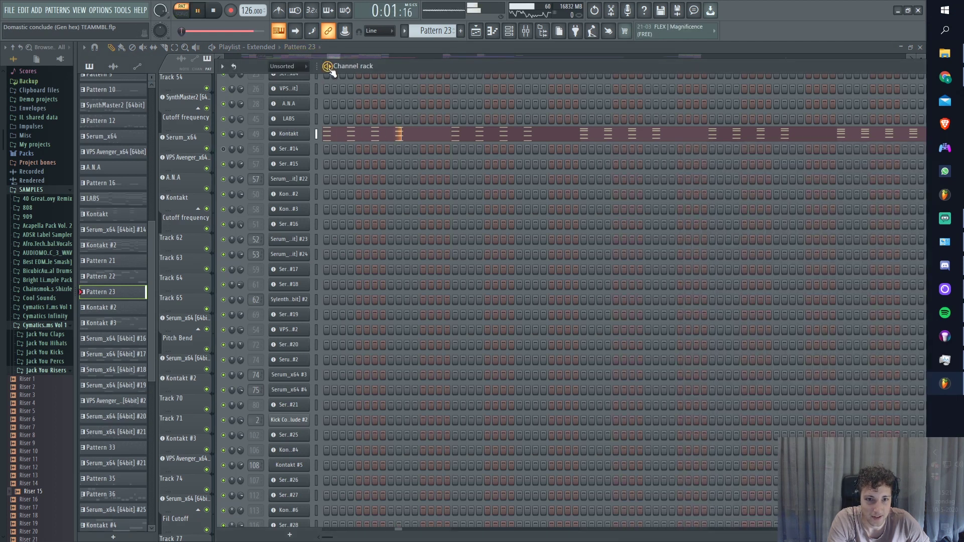
Open the Serum_x64 #16 pattern on Track 71 and show its Serum oscillators and effects.
left_click(487, 35)
scroll(355, 318, "down", 4)
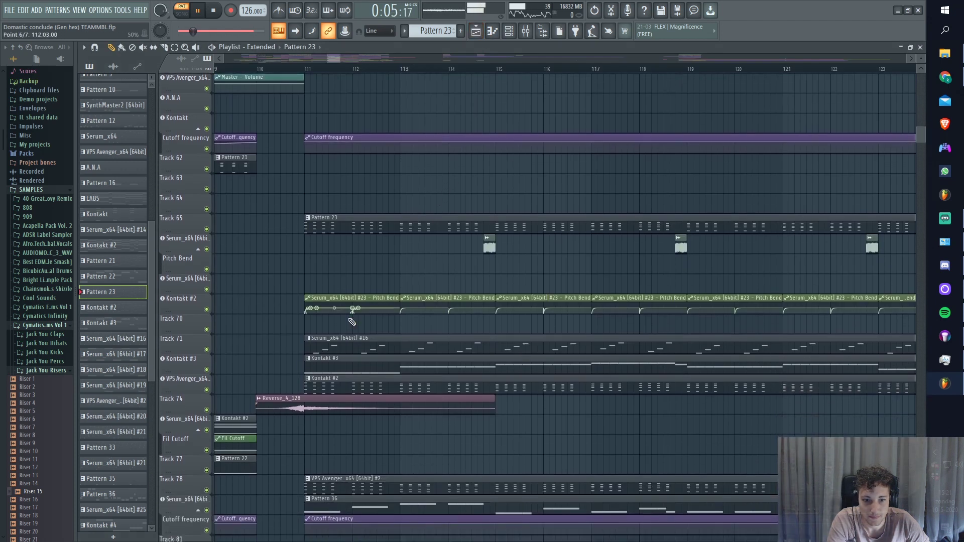
double_click(326, 347)
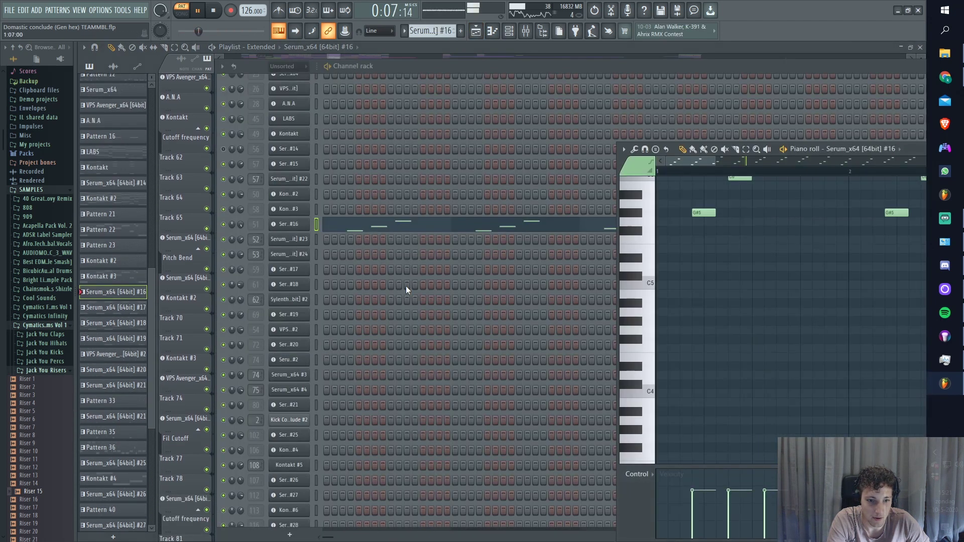
left_click(284, 226)
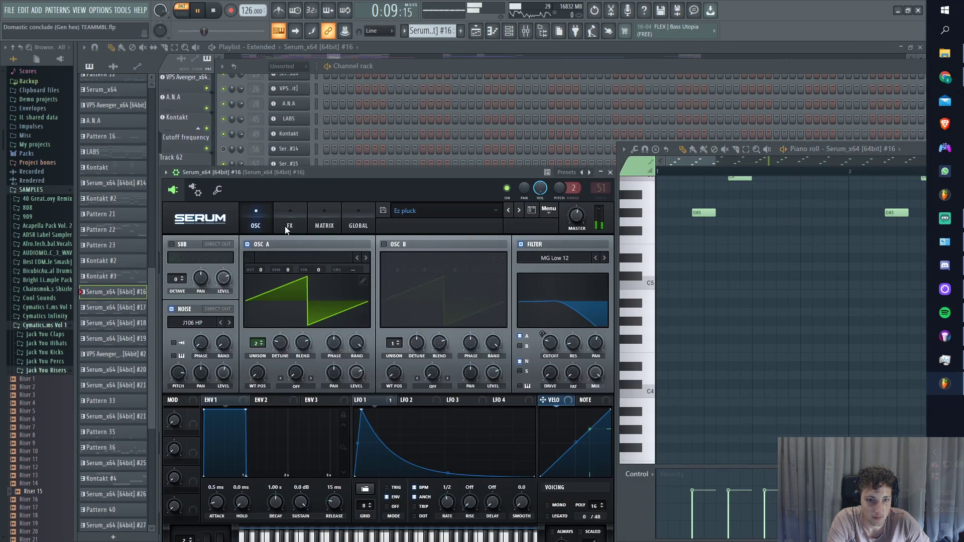
left_click(291, 225)
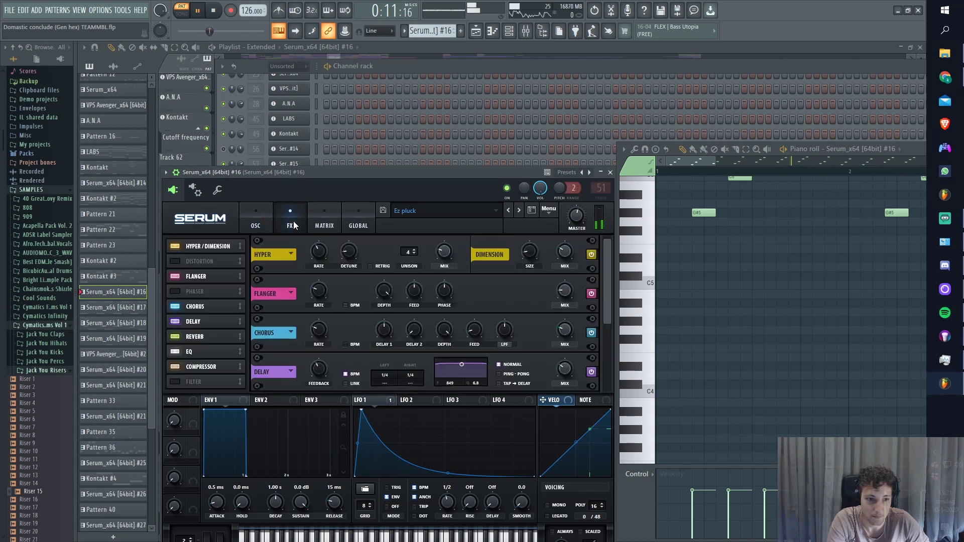
Open the Kontakt #3 pattern, show its Substance instrument in Kontakt, and return to the playlist.
left_click(480, 34)
scroll(342, 297, "down", 3)
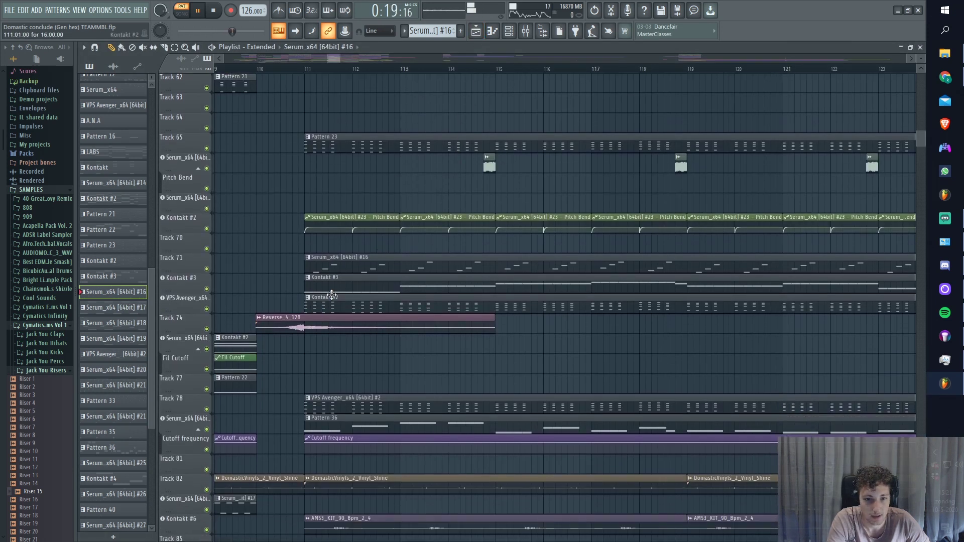
double_click(331, 294)
left_click(295, 211)
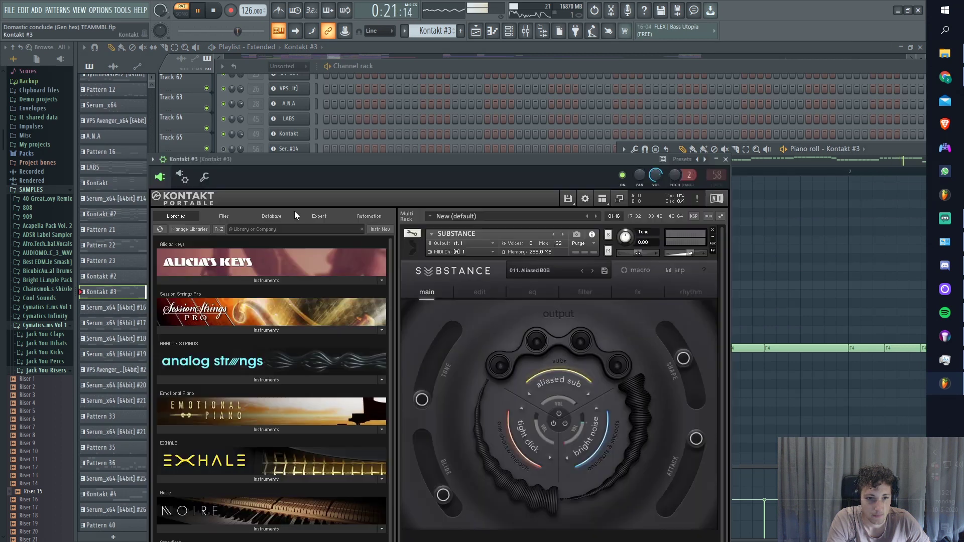
left_click_drag(351, 162, 253, 103)
left_click(476, 32)
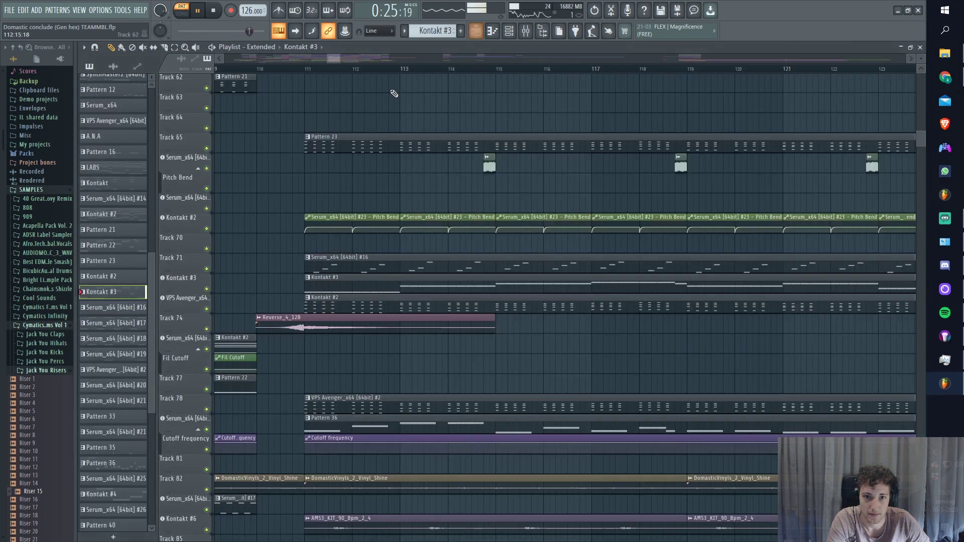
Play from bar 111, then audition the Track 78 VPS Avenger #2 pattern alone and show its instrument.
left_click(302, 68)
scroll(323, 209, "down", 4)
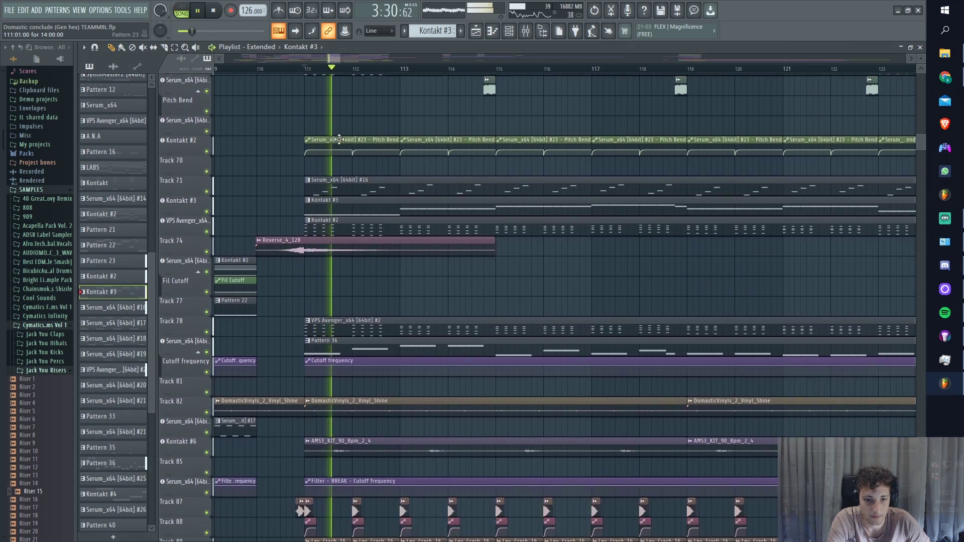
left_click(328, 325)
double_click(328, 324)
key("F7")
left_click(327, 66)
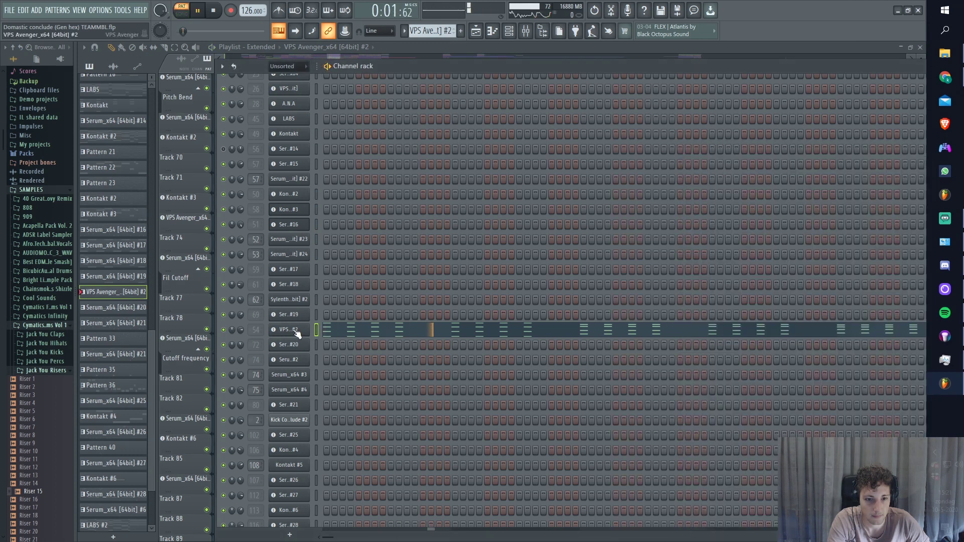
left_click(347, 335)
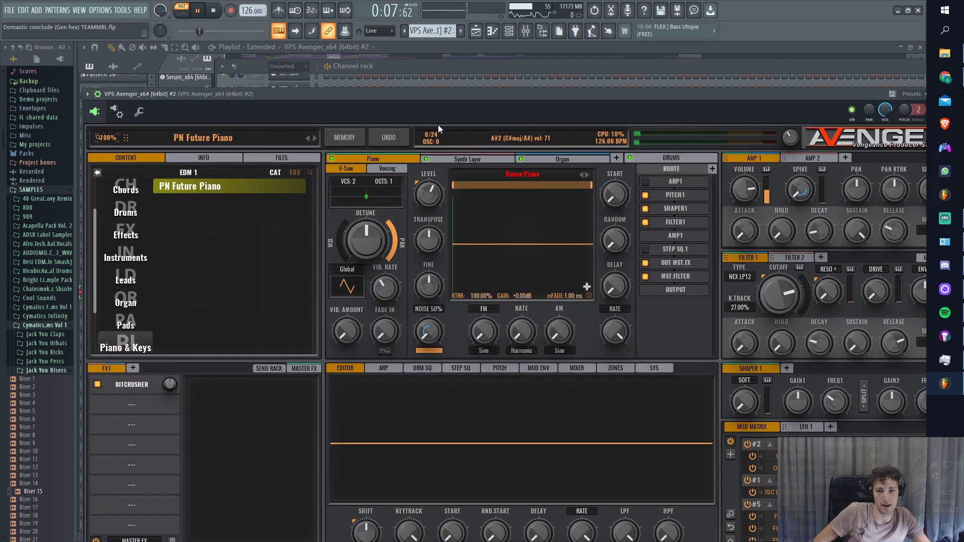
Inspect the Synth Layer and Organ oscillators of Avenger's PN Future Piano preset, then return to the playlist.
left_click_drag(421, 93, 383, 41)
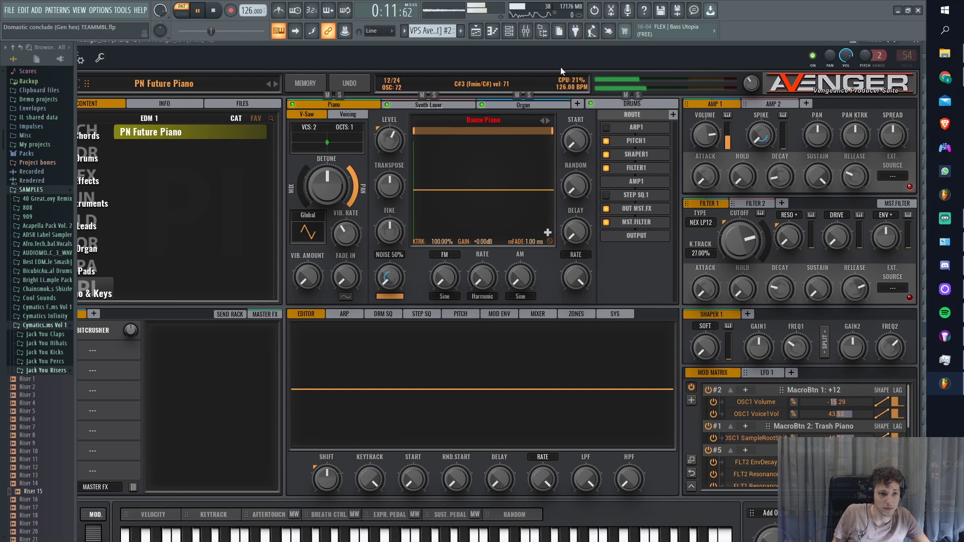
left_click(423, 104)
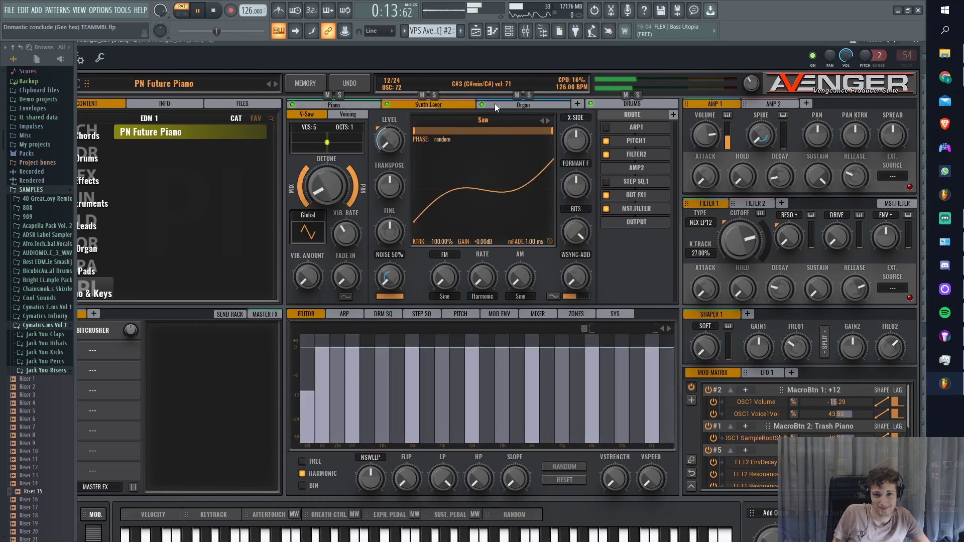
left_click(495, 103)
left_click(412, 105)
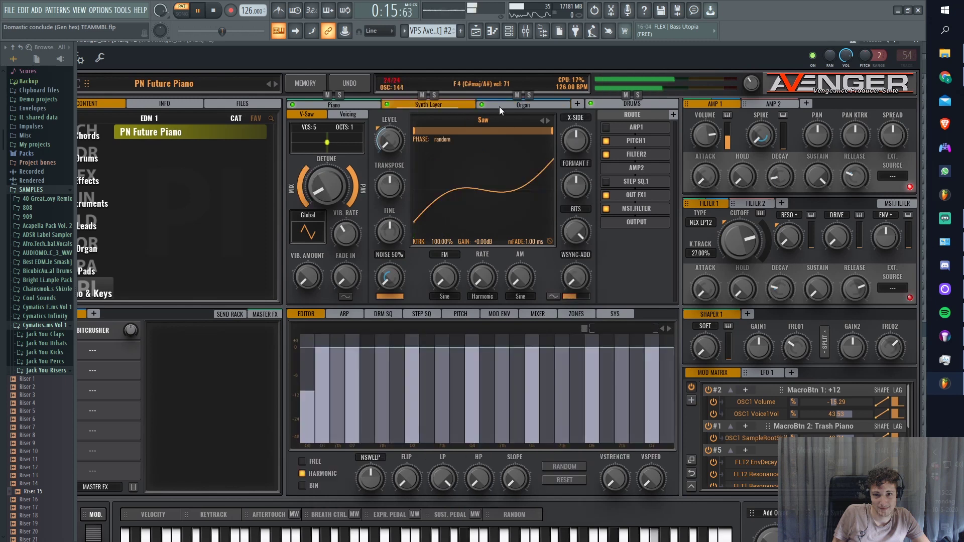
double_click(132, 43)
left_click(101, 47)
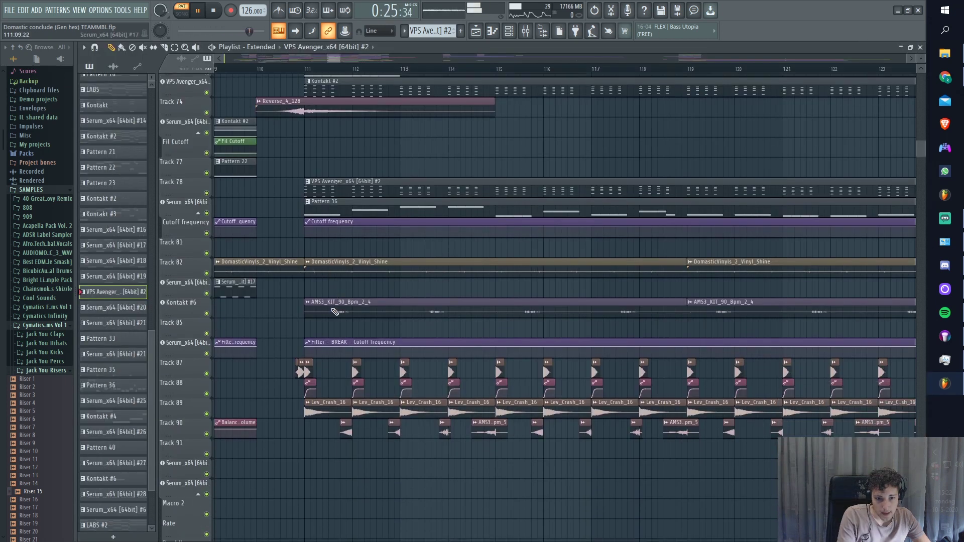
Solo Track 134 and play its chopped clips from bar 111.
key("space")
scroll(306, 271, "down", 10)
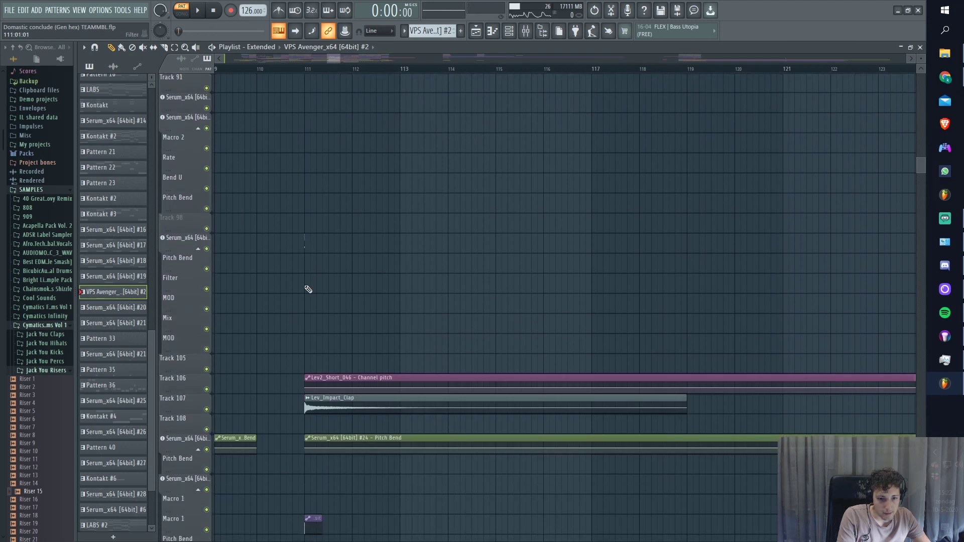
scroll(306, 292, "up", 20)
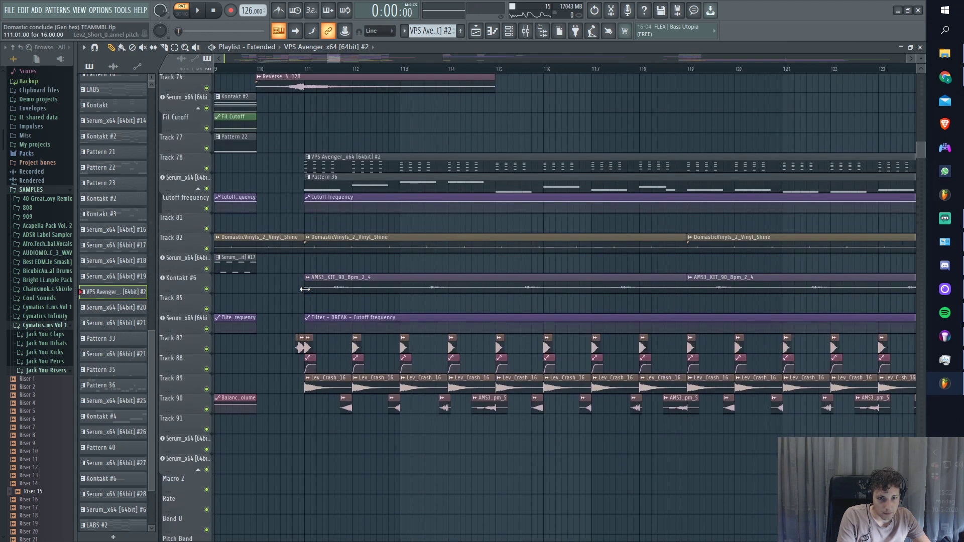
scroll(308, 294, "up", 17)
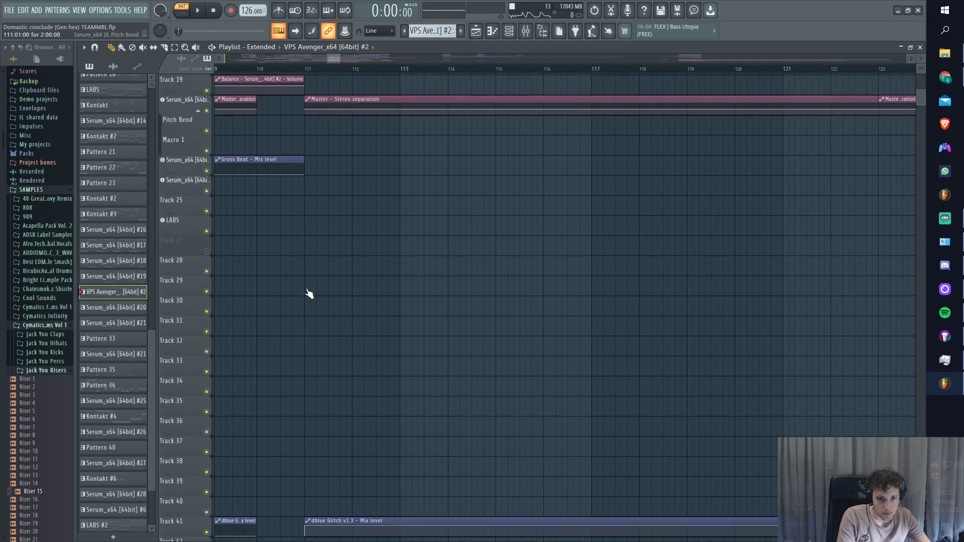
scroll(311, 286, "down", 20)
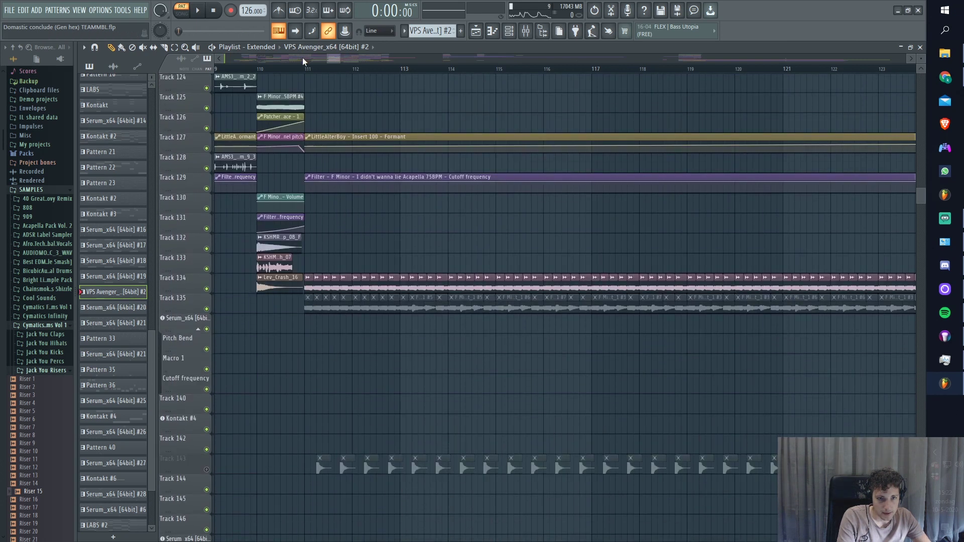
left_click(303, 65)
key("space")
left_click(206, 289, "ctrl")
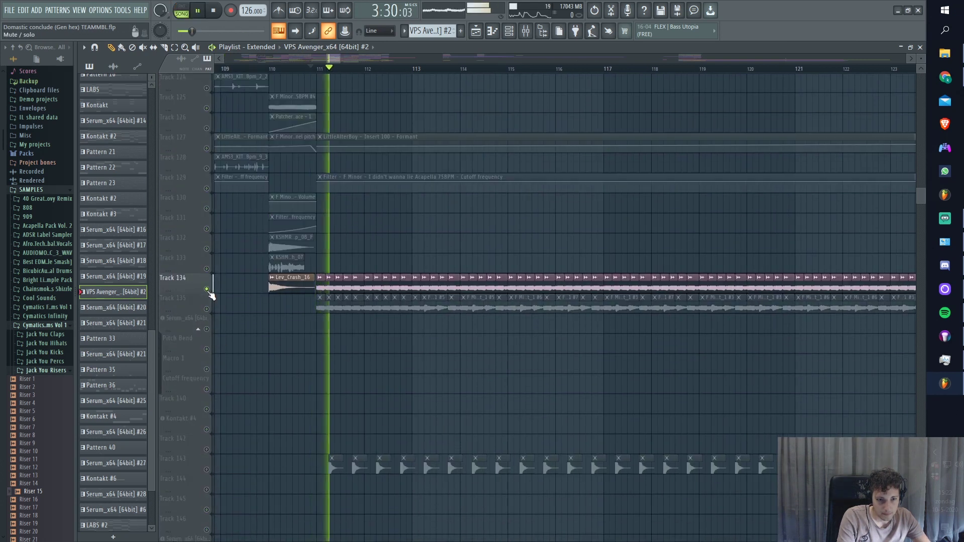
Show the sample settings and mixer effects chain of the acapella Part_1 #3 clip while auditioning Track 134.
left_click(526, 31)
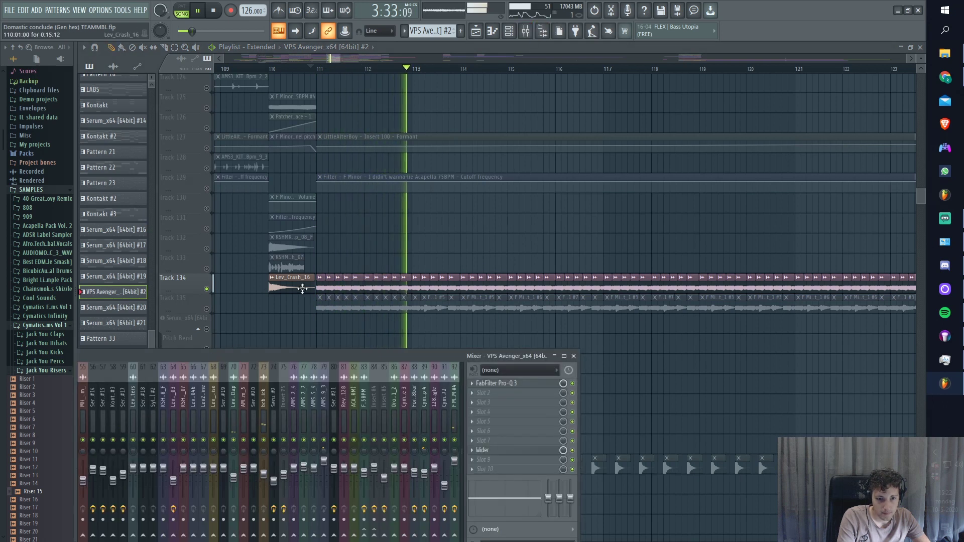
key("F9")
double_click(408, 302)
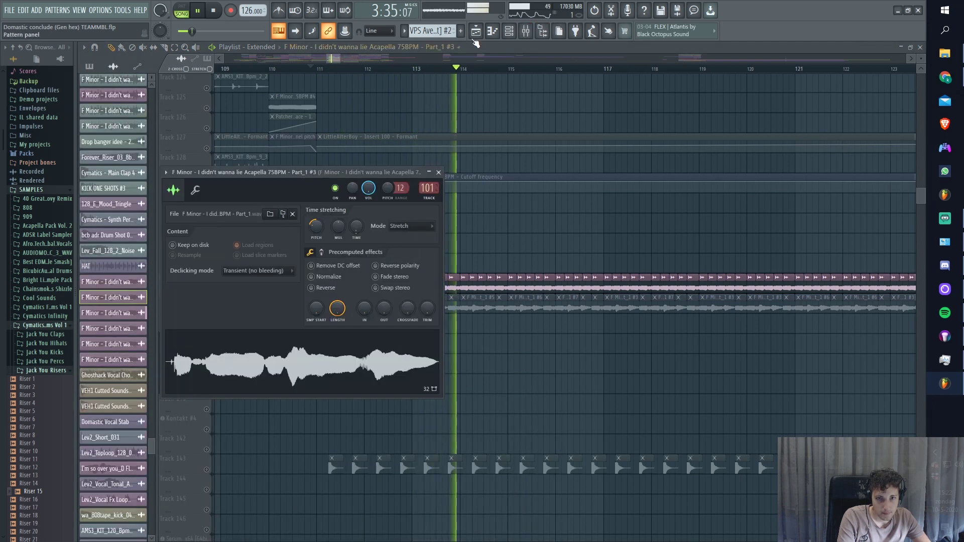
key("F9")
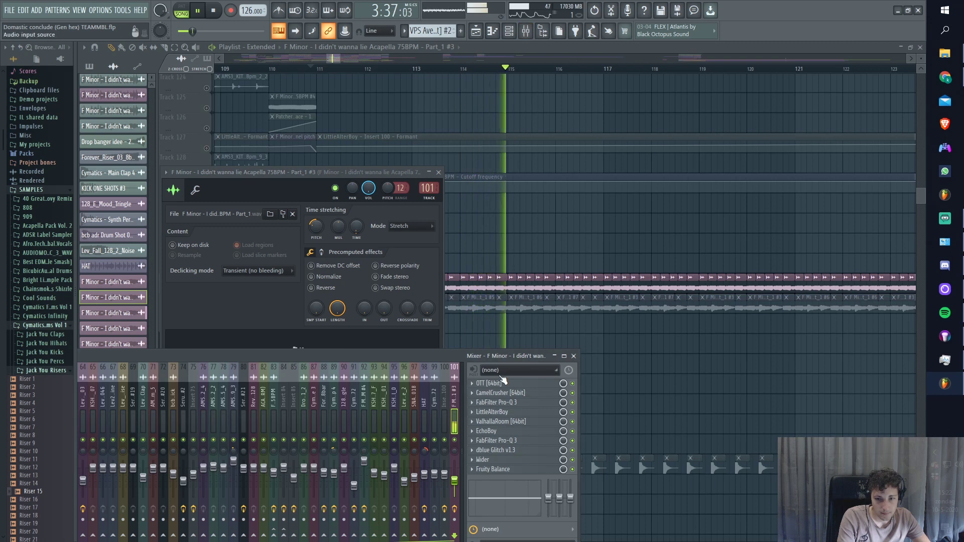
key("space")
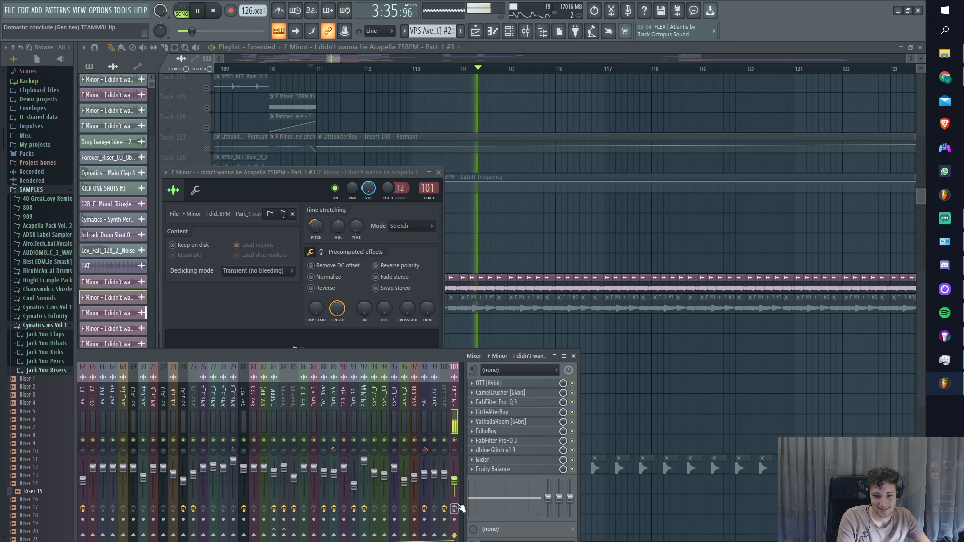
key("space")
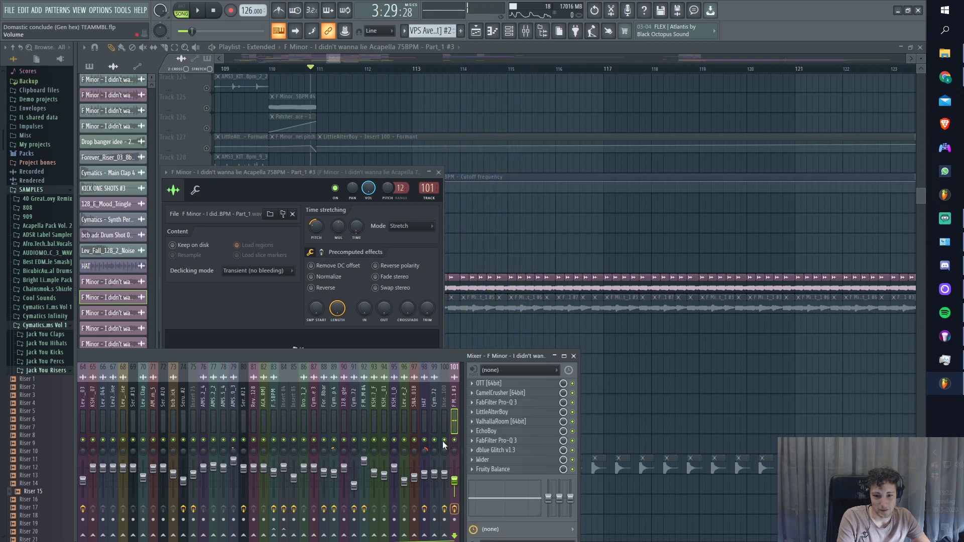
key("space")
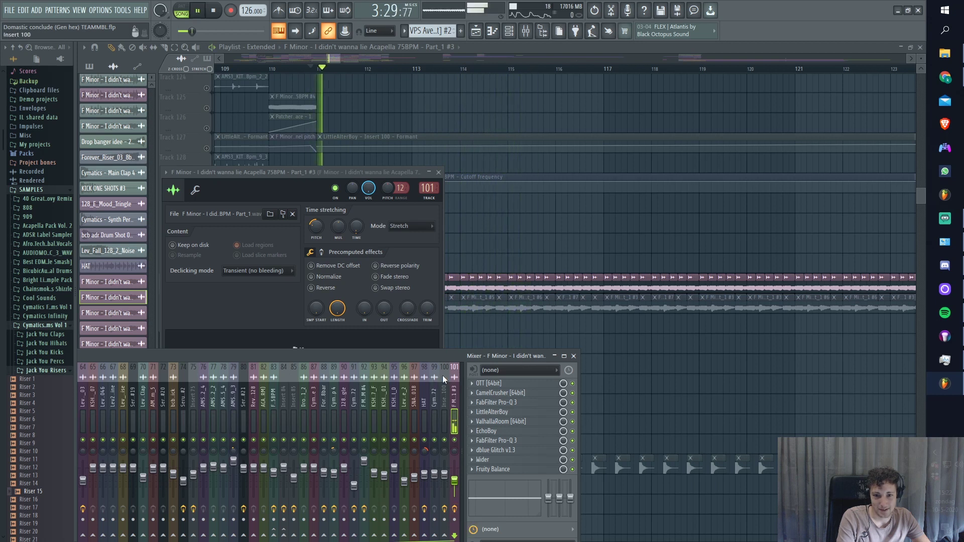
Show the acapella insert's OTT settings and play the vocal with only OTT active.
left_click(489, 384)
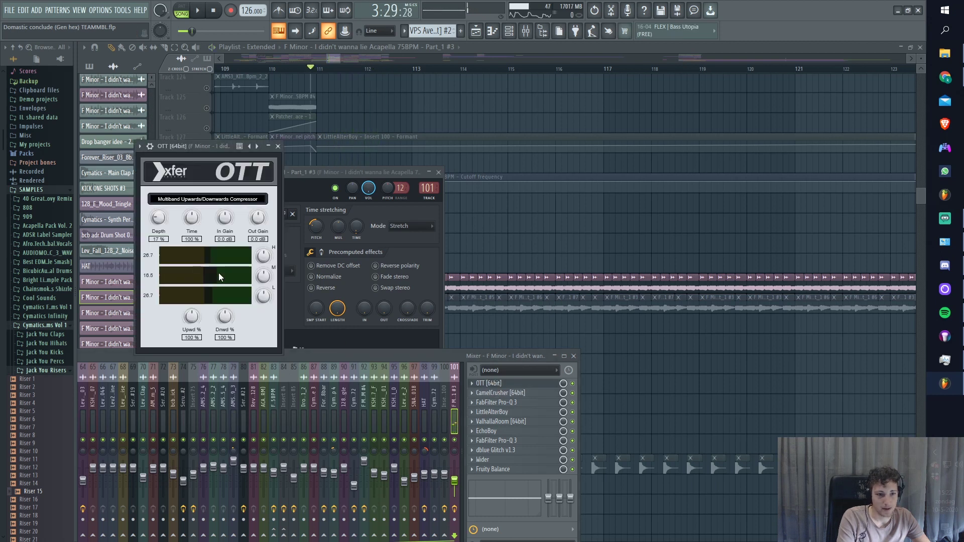
key("space")
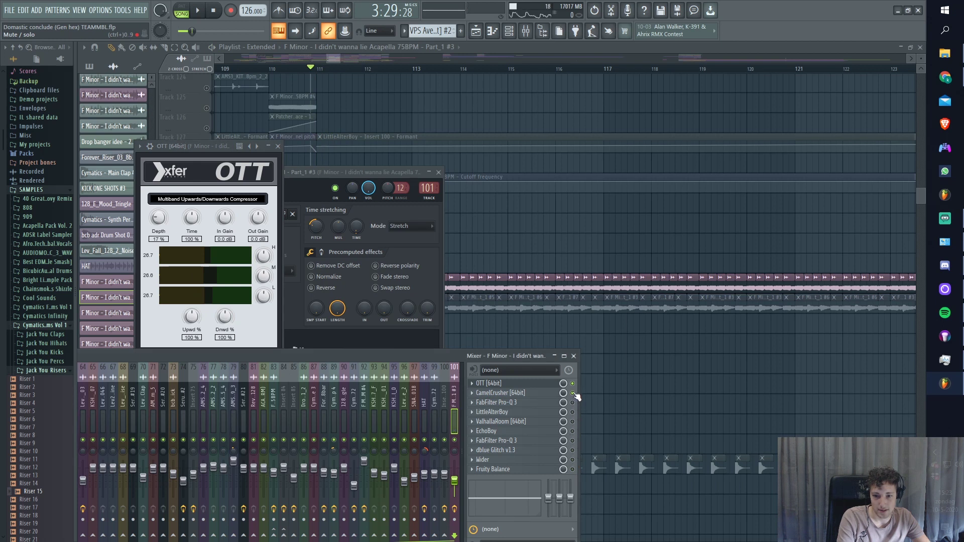
key("space")
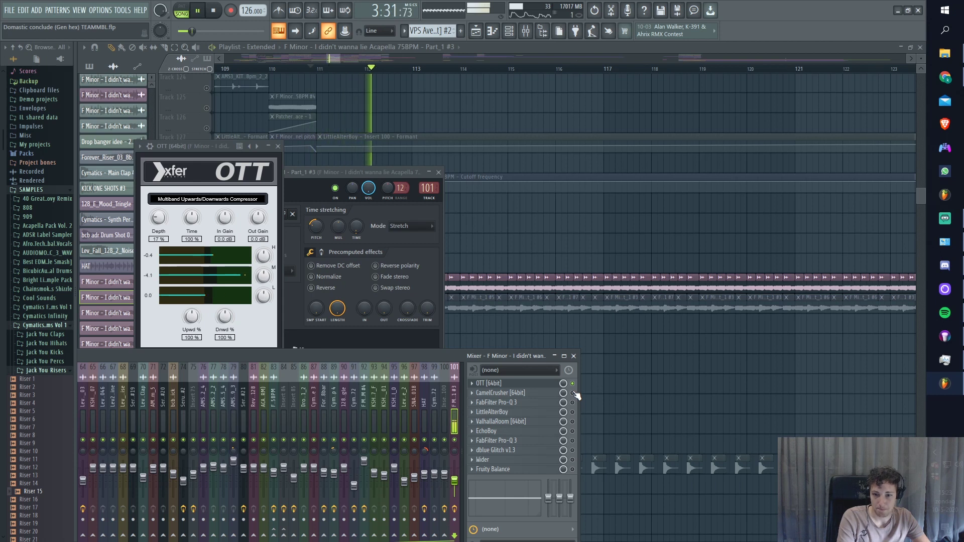
Show CamelCrusher and the first FabFilter Pro-Q 3 on the acapella insert, auditioning the vocal as each effect is added.
left_click(533, 393)
key("space")
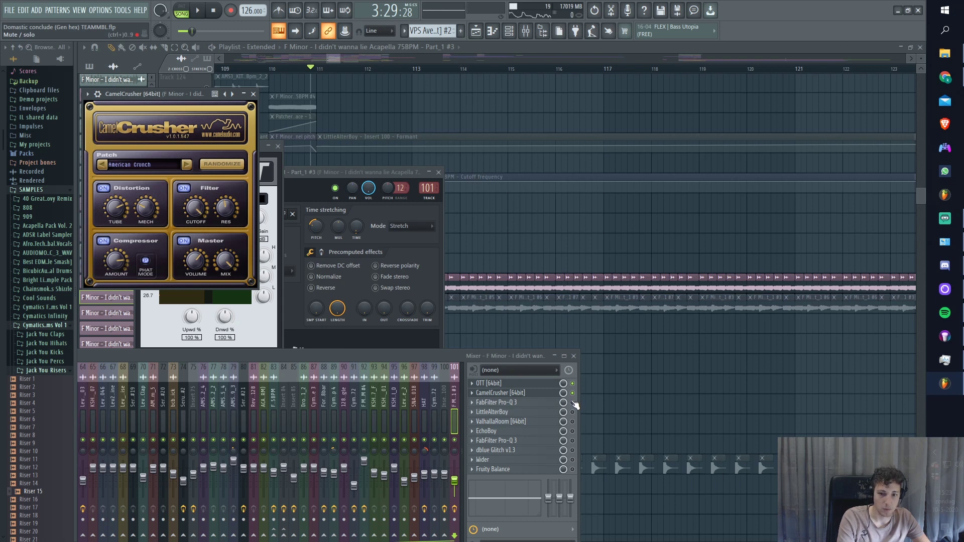
left_click(546, 403)
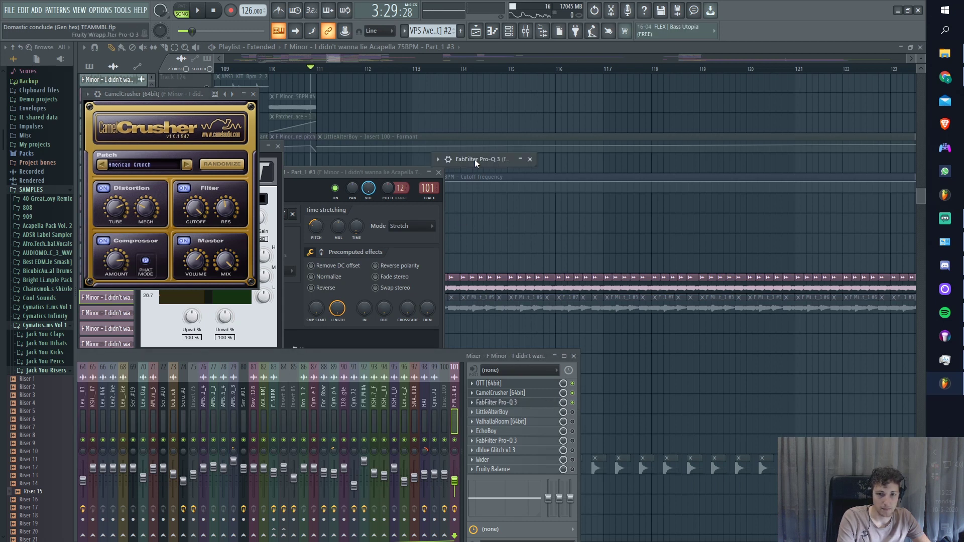
key("space")
left_click_drag(631, 163, 209, 46)
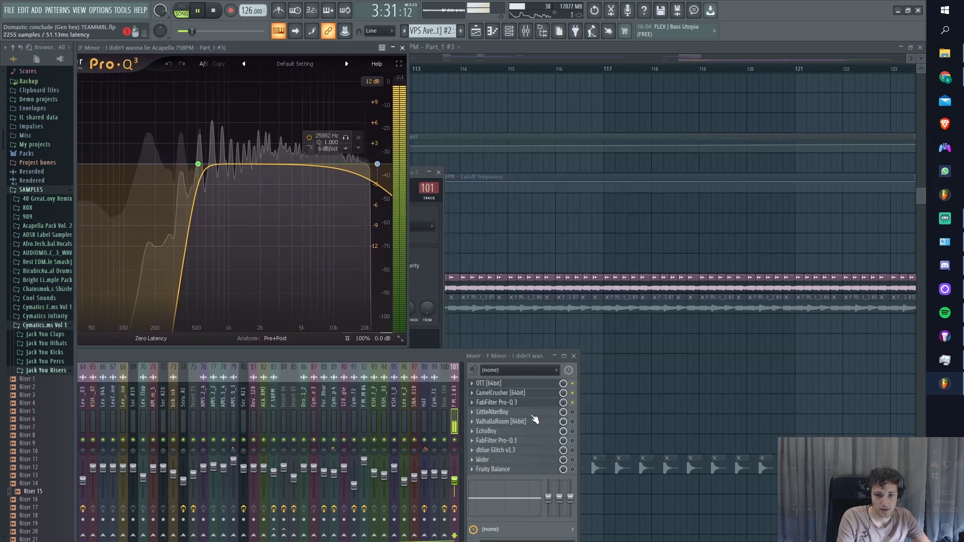
Enable LittleAlterBoy on the acapella insert, show its settings and audition the vocal with it.
key("space")
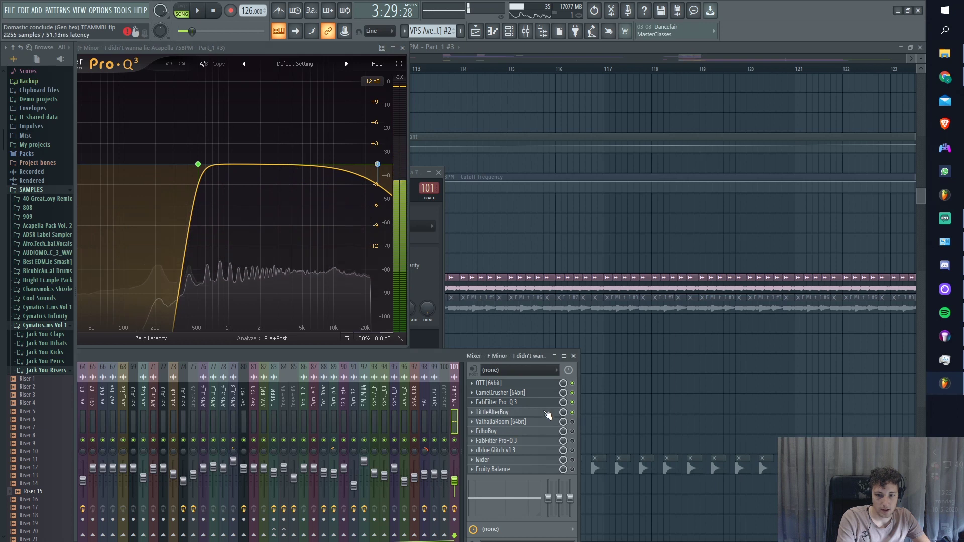
left_click(548, 413)
key("space")
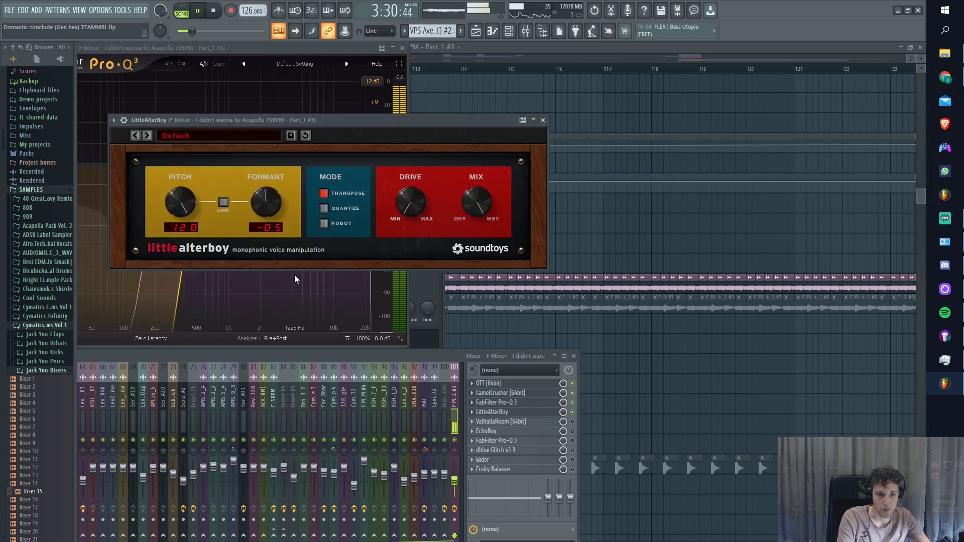
key("space")
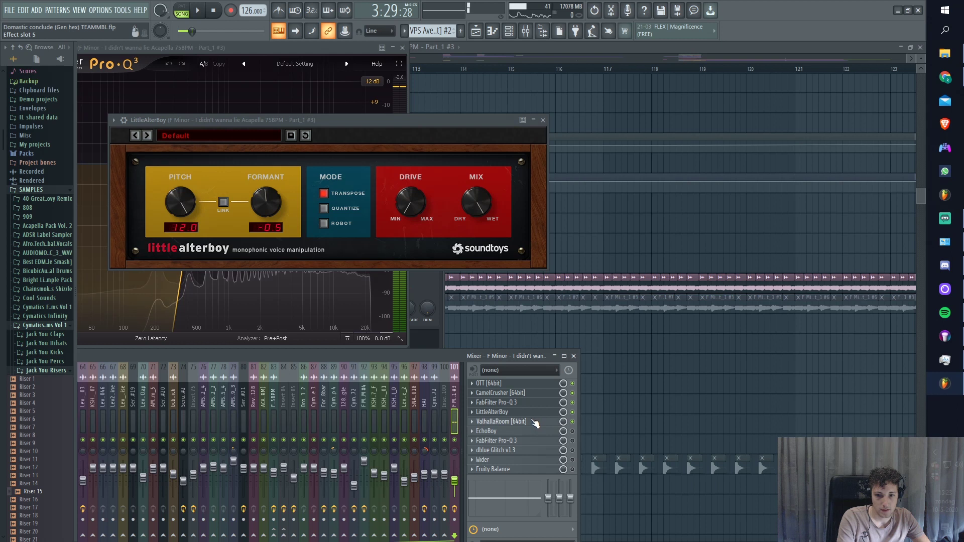
Show ValhallaRoom, EchoBoy and the second FabFilter Pro-Q 3 on the acapella insert, auditioning the vocal as each is added.
left_click(533, 422)
key("space")
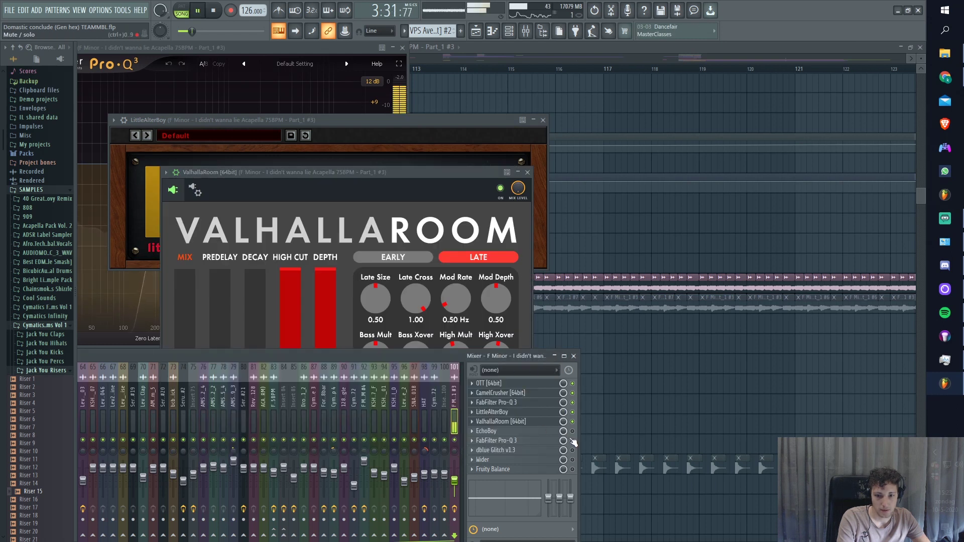
left_click(510, 432)
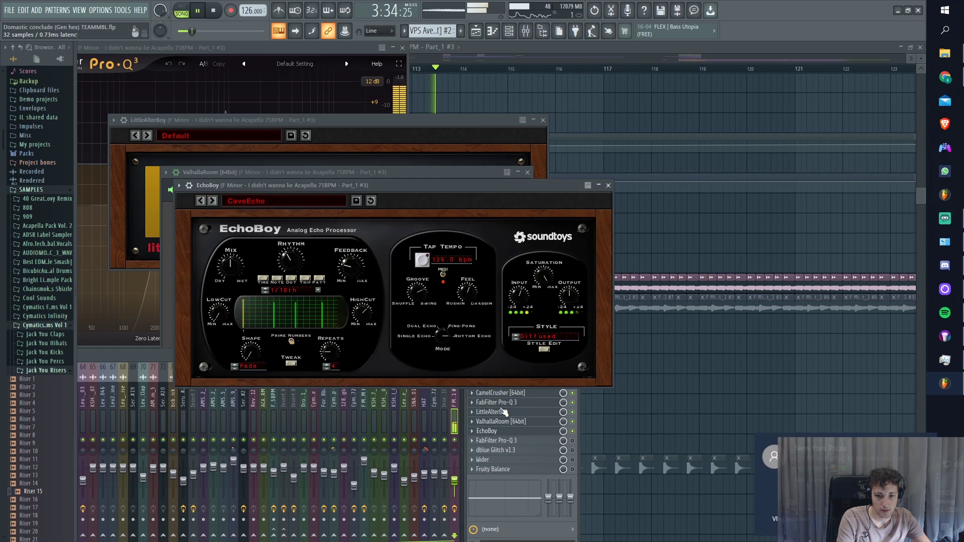
left_click(525, 440)
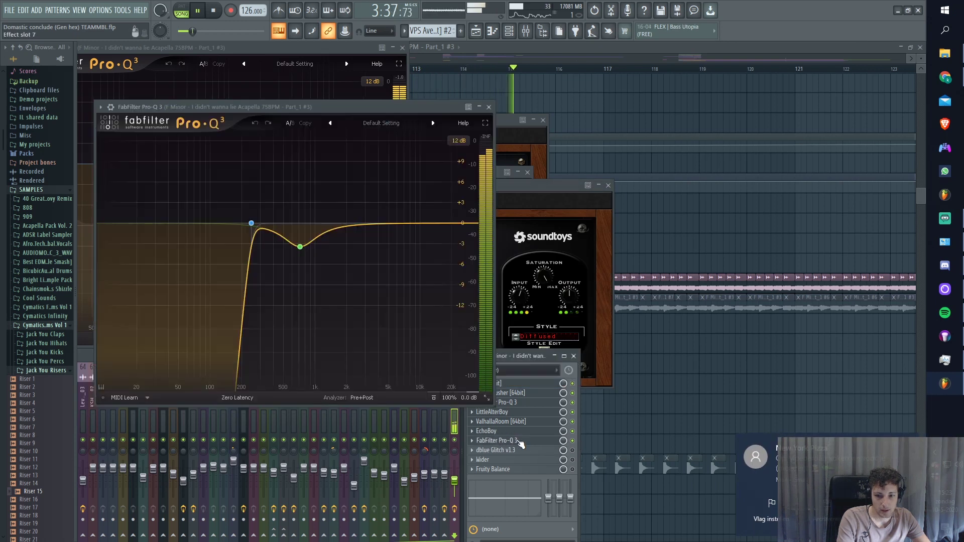
key("space")
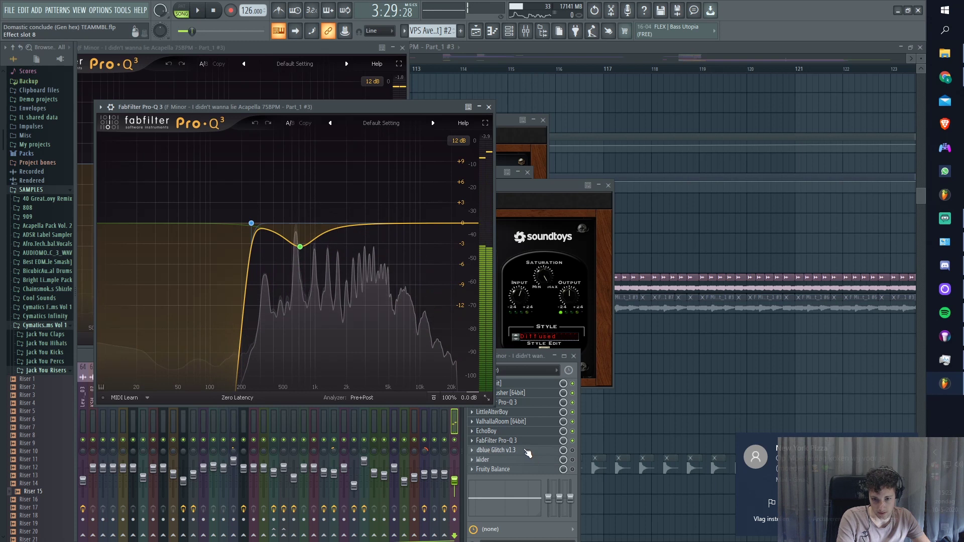
Show the dblue Glitch and Fruity Balance settings on the acapella insert and audition the vocal with the remaining effects enabled.
left_click(541, 449)
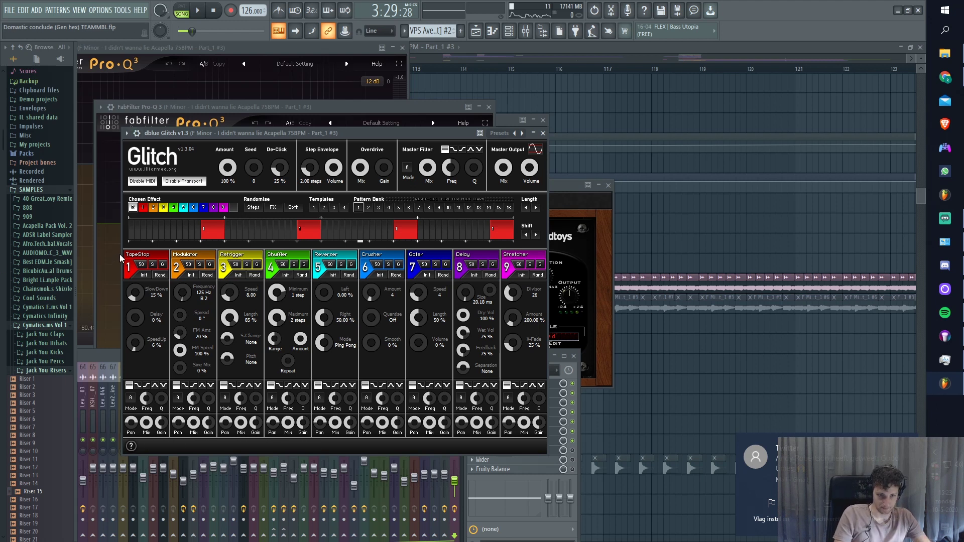
key("space")
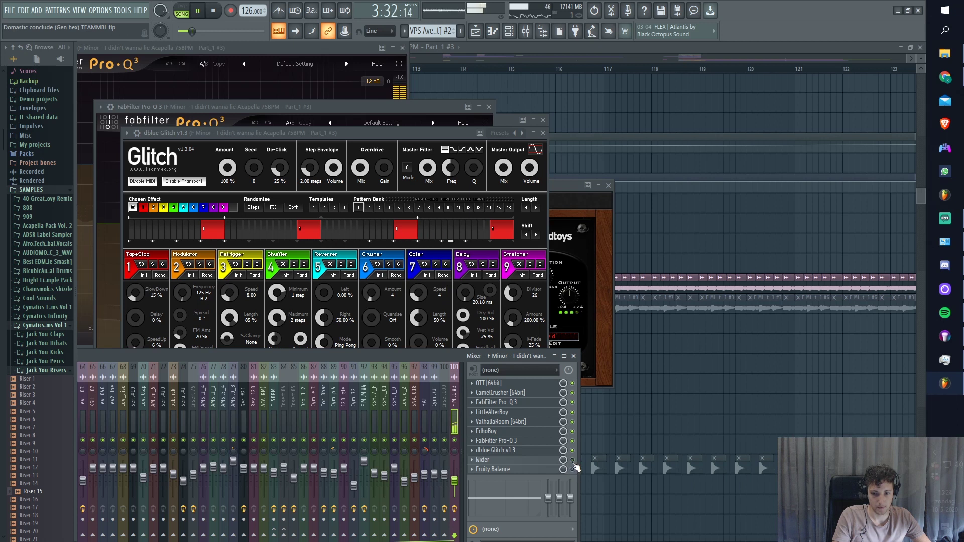
left_click(548, 472)
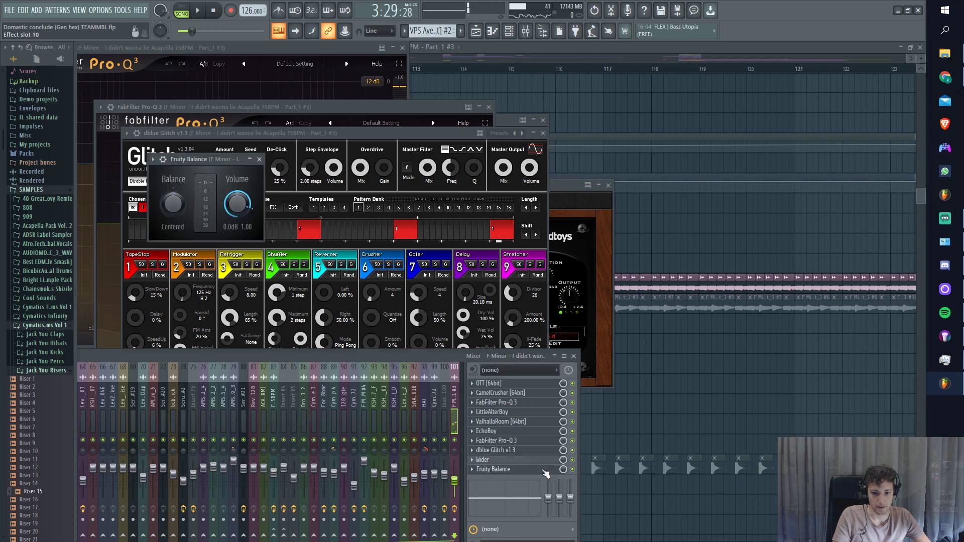
Return to the playlist and play the full section from bar 111 while reviewing its layers up to Track 78.
key("space")
key("F5")
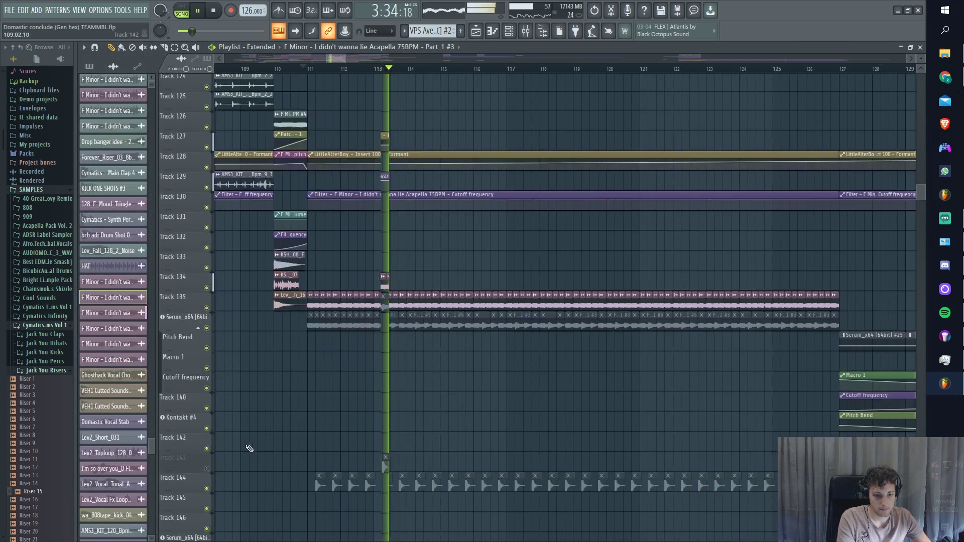
scroll(326, 408, "up", 8)
scroll(351, 392, "up", 12)
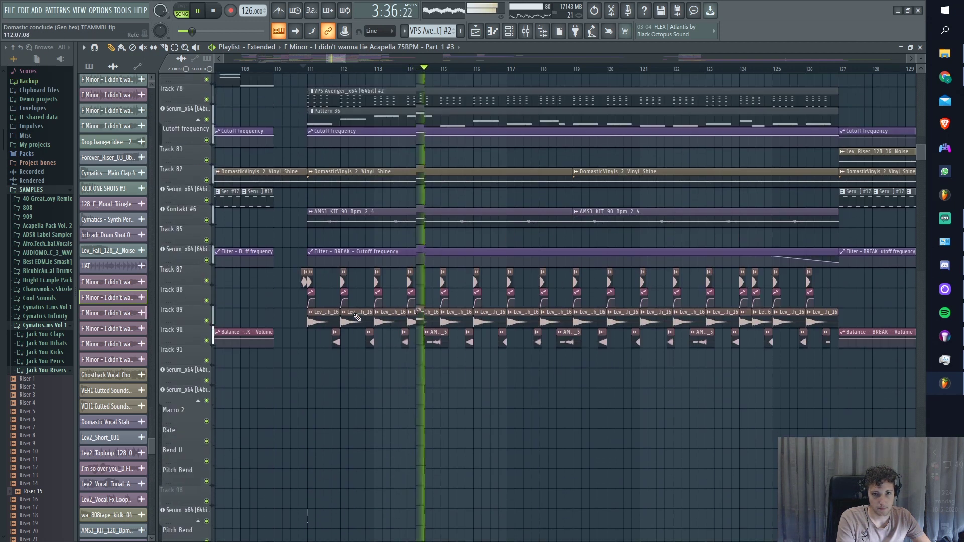
key("space")
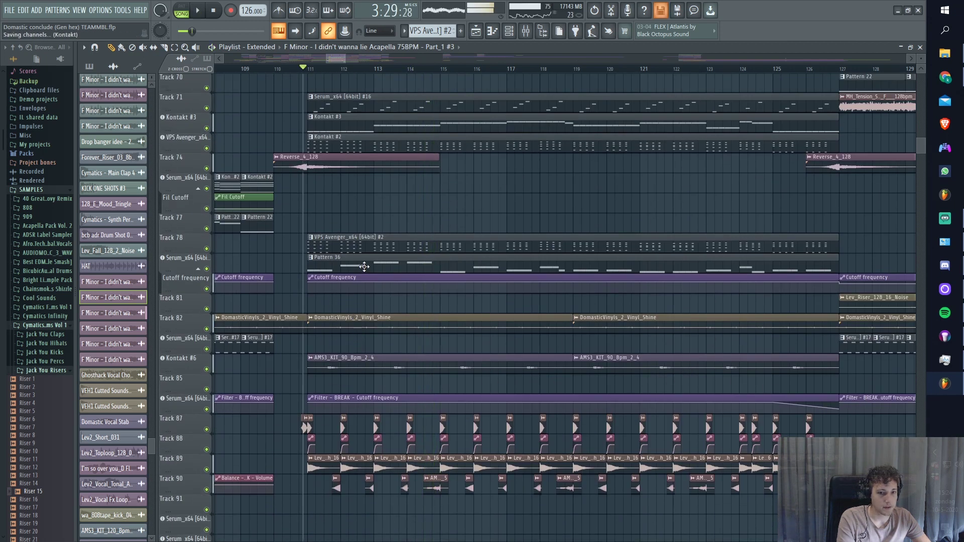
Open Pattern 36 and play it, showing its Serum #23 and Serum #24 instruments and toggling the #23 channel's mute.
left_click(389, 263)
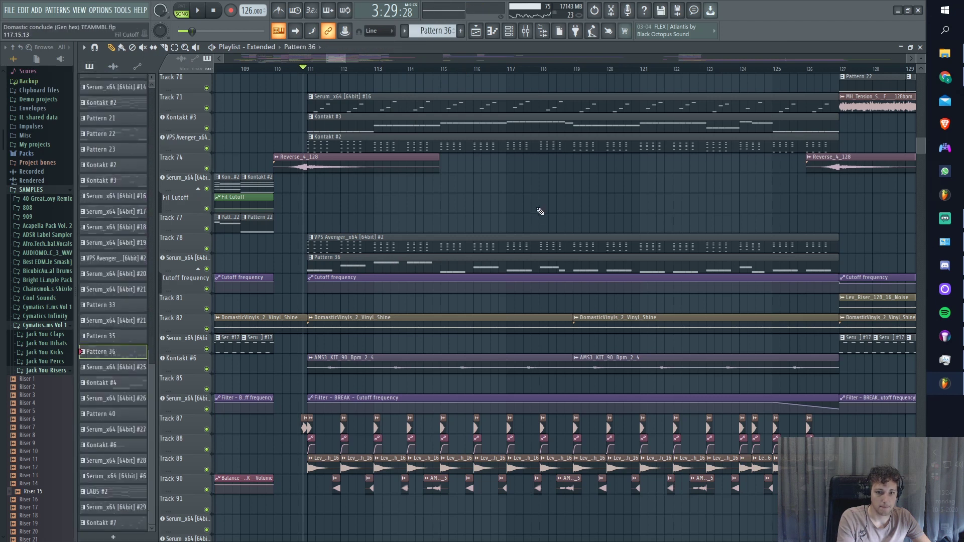
double_click(469, 266)
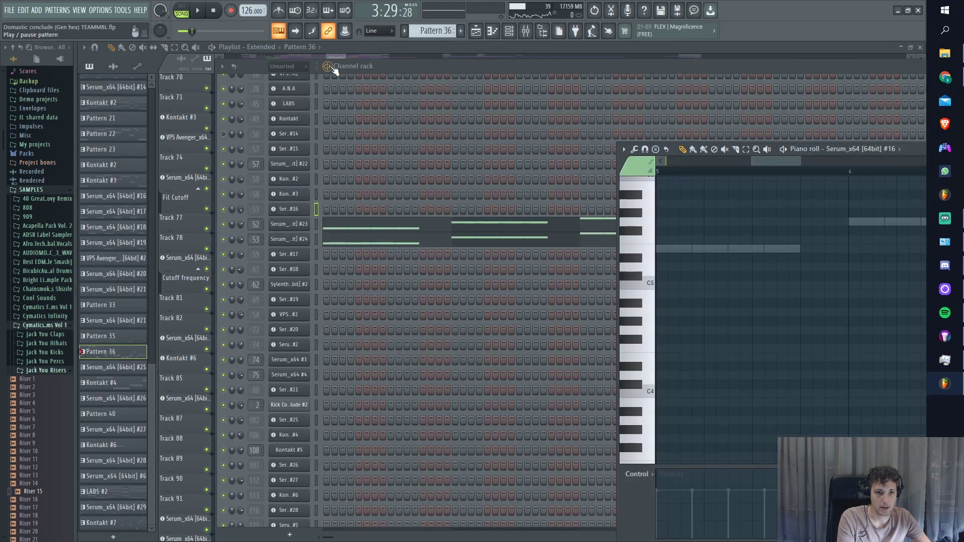
left_click(321, 106)
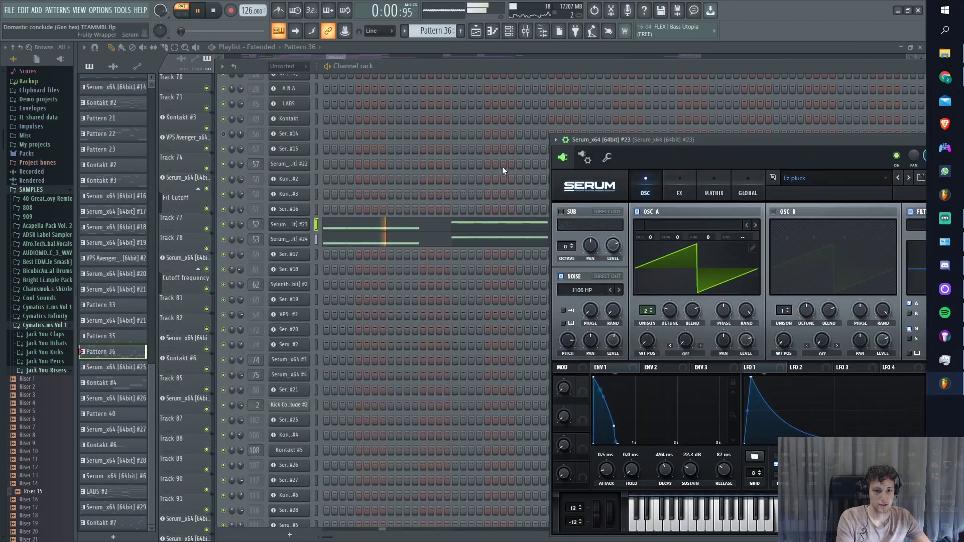
left_click(300, 241)
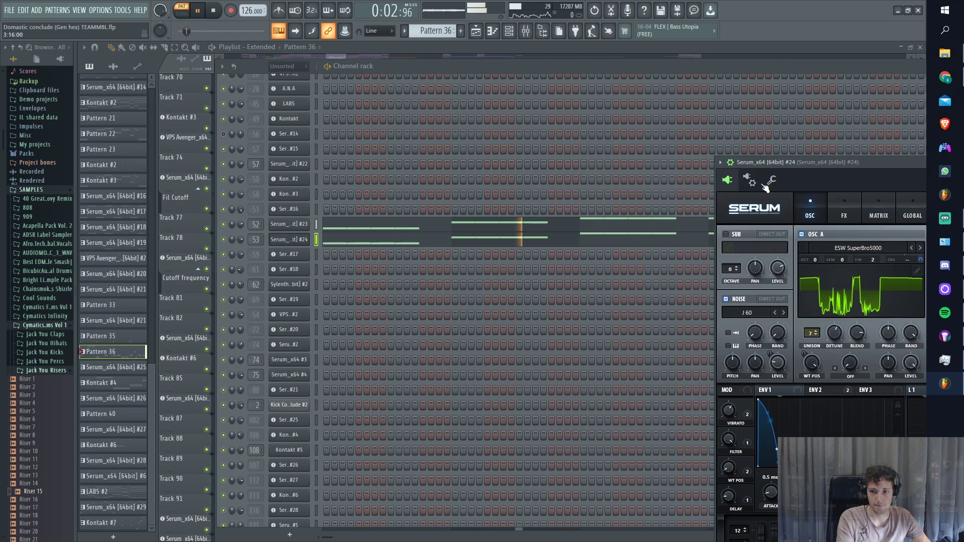
left_click_drag(912, 163, 593, 81)
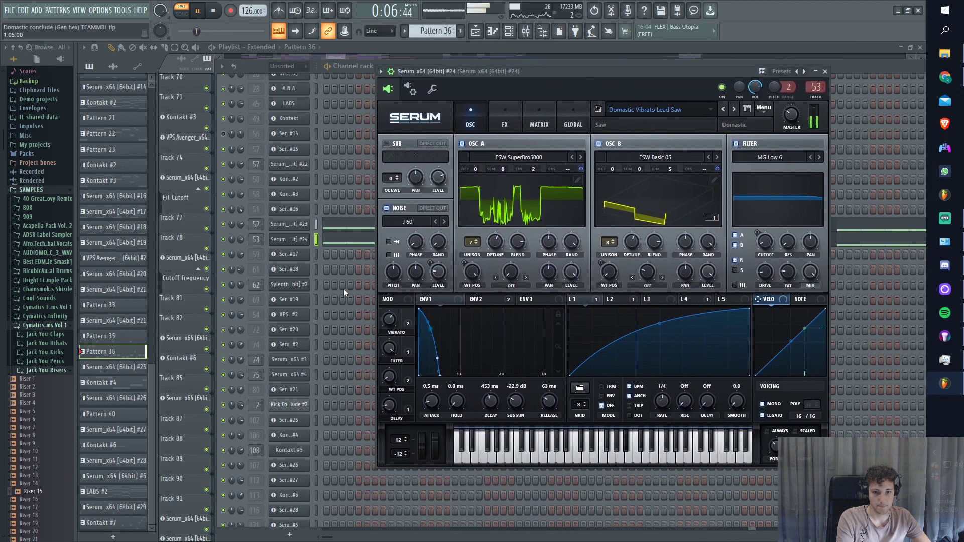
key("Escape")
left_click(223, 224)
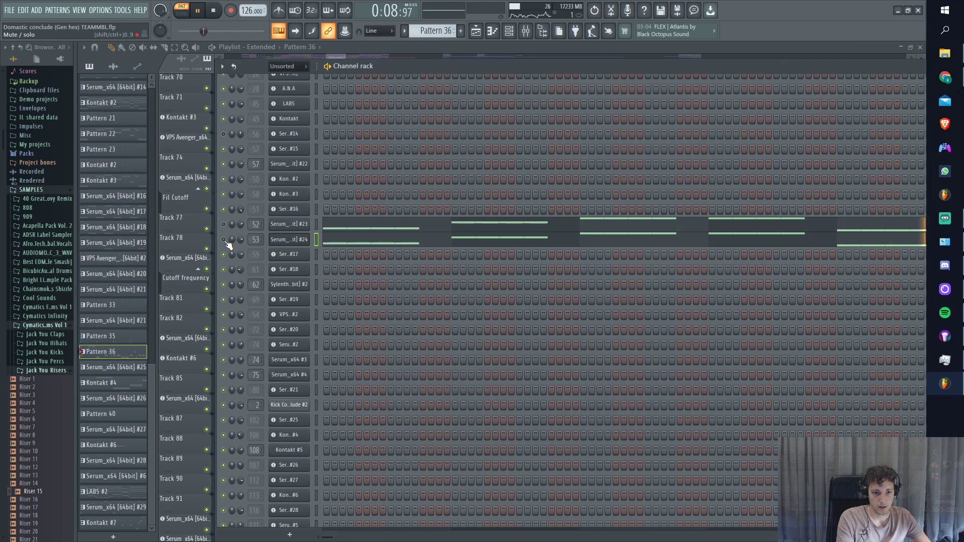
Return to the playlist in song mode and play the end of the section through the transition at bar 127.
left_click(475, 31)
key("space")
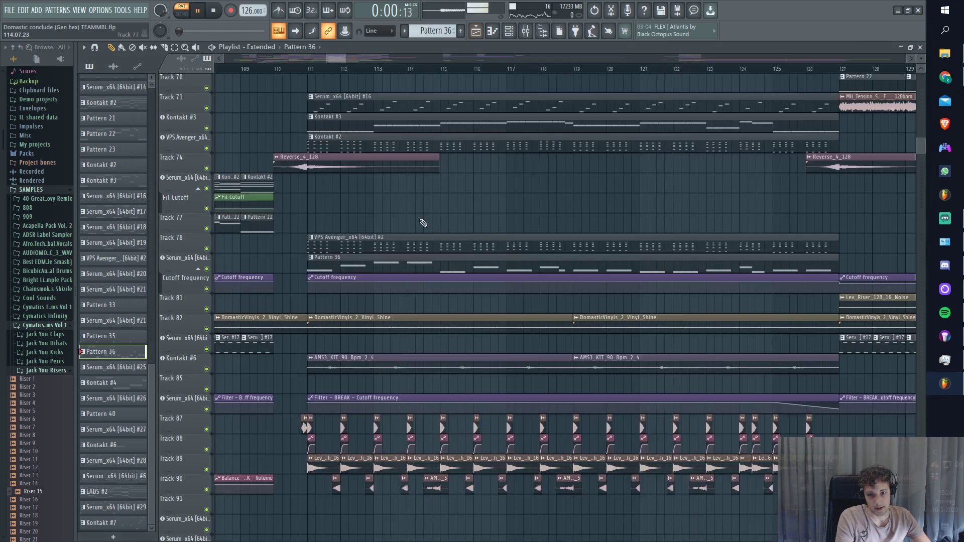
key("l")
scroll(670, 156, "down", 4, "ctrl")
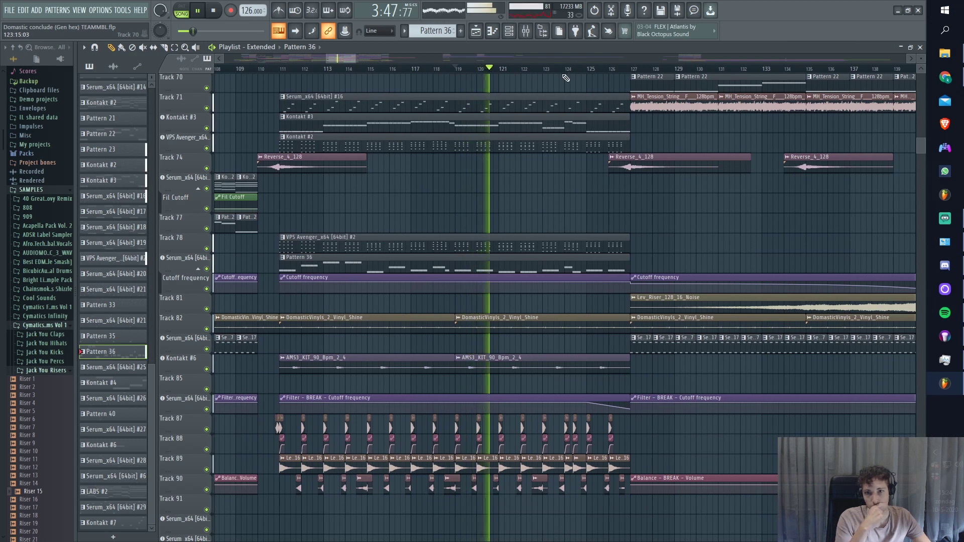
left_click(582, 69)
scroll(748, 236, "up", 3, "ctrl")
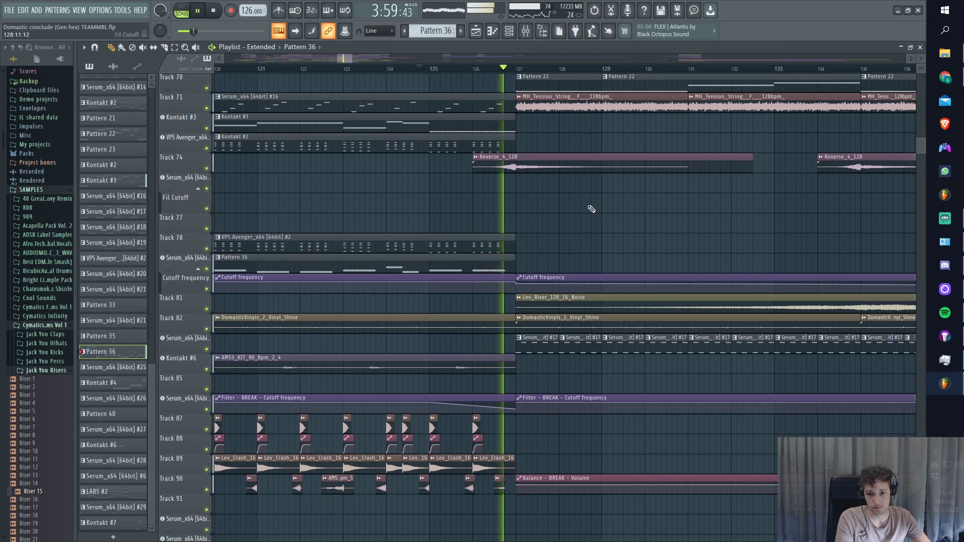
scroll(590, 206, "down", 4, "ctrl")
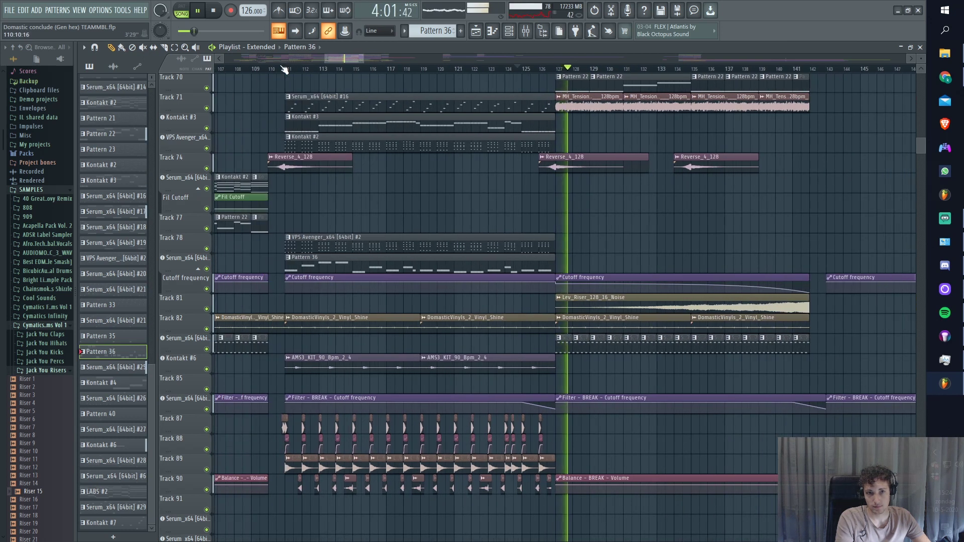
Audition the transition into bar 127 while examining the build-up's automation, risers and patterns across the upper tracks.
left_click_drag(340, 59, 349, 59)
scroll(494, 248, "up", 10)
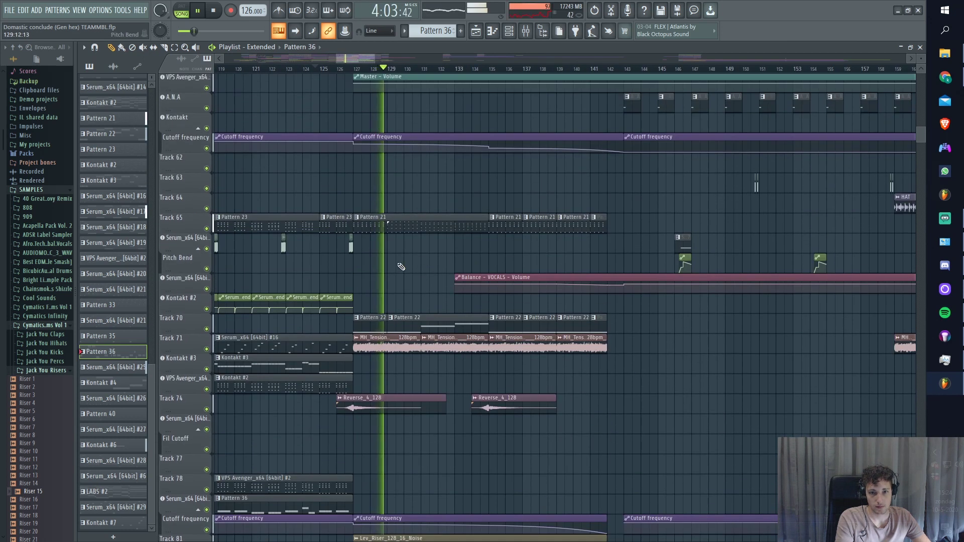
scroll(394, 291, "up", 20)
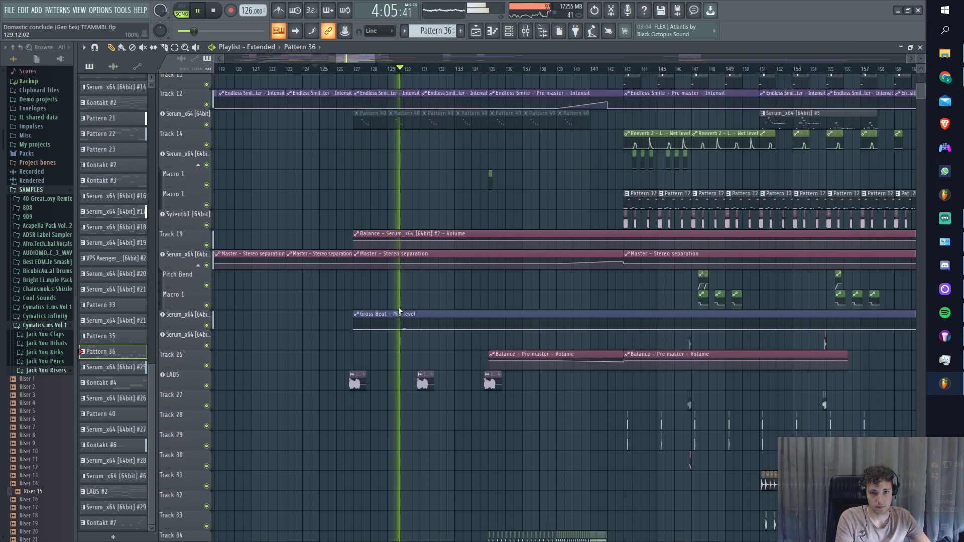
scroll(400, 308, "down", 17)
key("space")
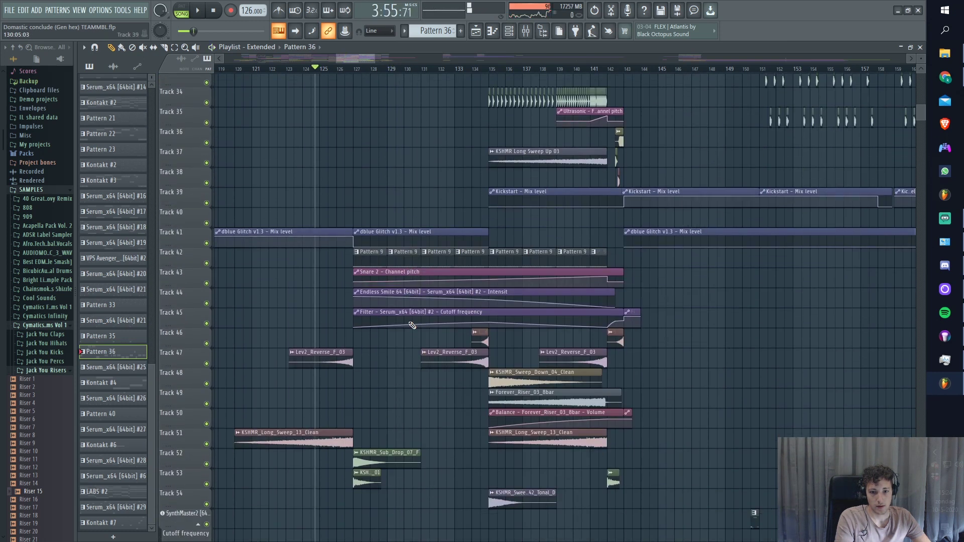
scroll(401, 324, "up", 3, "ctrl")
scroll(389, 324, "down", 4)
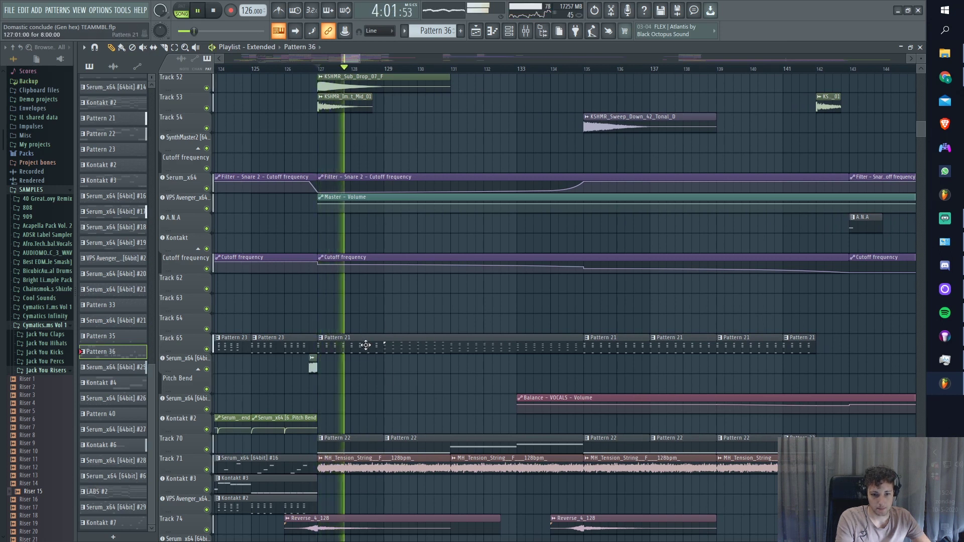
Locate the Kontakt #6 clips and snare build on Tracks 150 to 155 and play them from bar 127.
scroll(367, 345, "up", 15)
key("space")
scroll(384, 347, "down", 18)
scroll(389, 414, "down", 15)
scroll(401, 404, "down", 11)
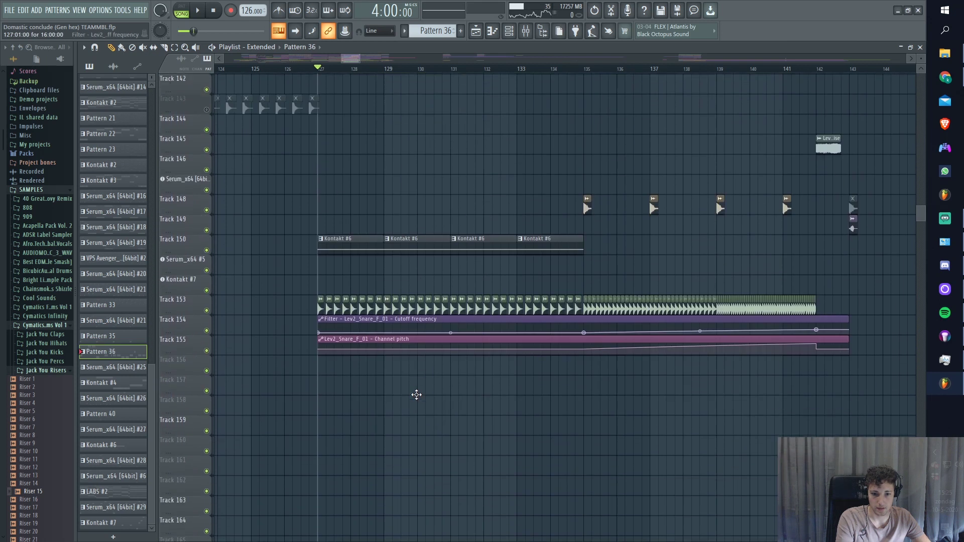
scroll(417, 395, "down", 1)
key("space")
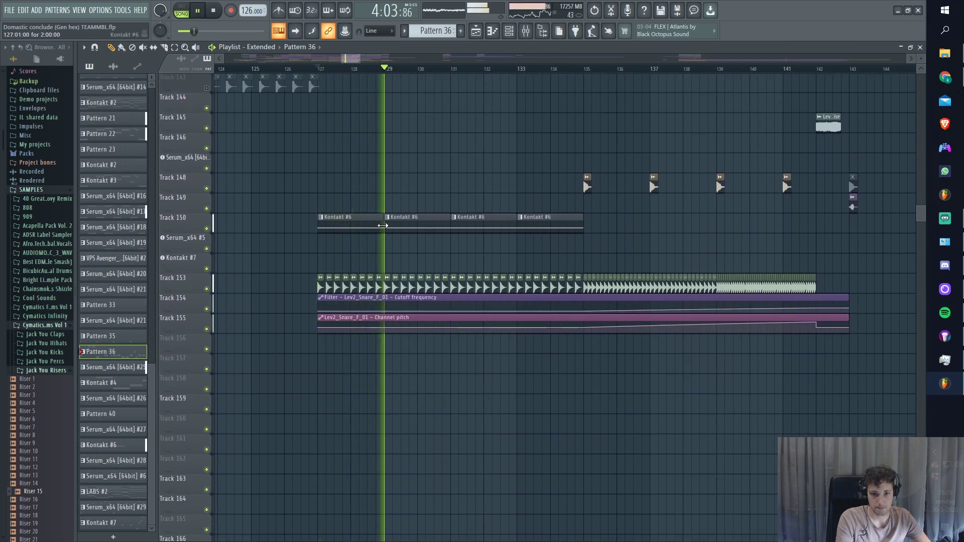
Open the Kontakt #6 pattern and play it, showing its Straylight instrument with the Rolling Zither snapshot.
double_click(396, 229)
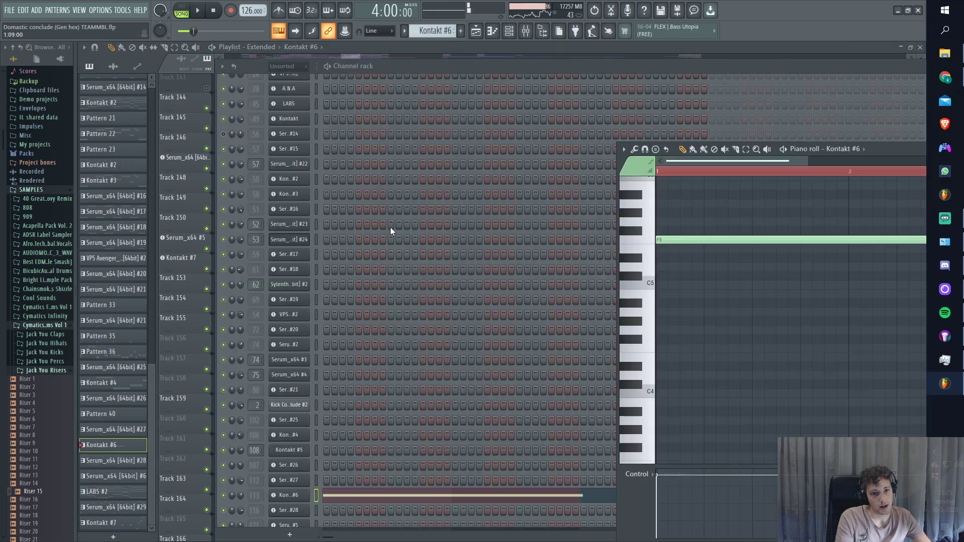
left_click(335, 65)
key("space")
left_click(291, 495)
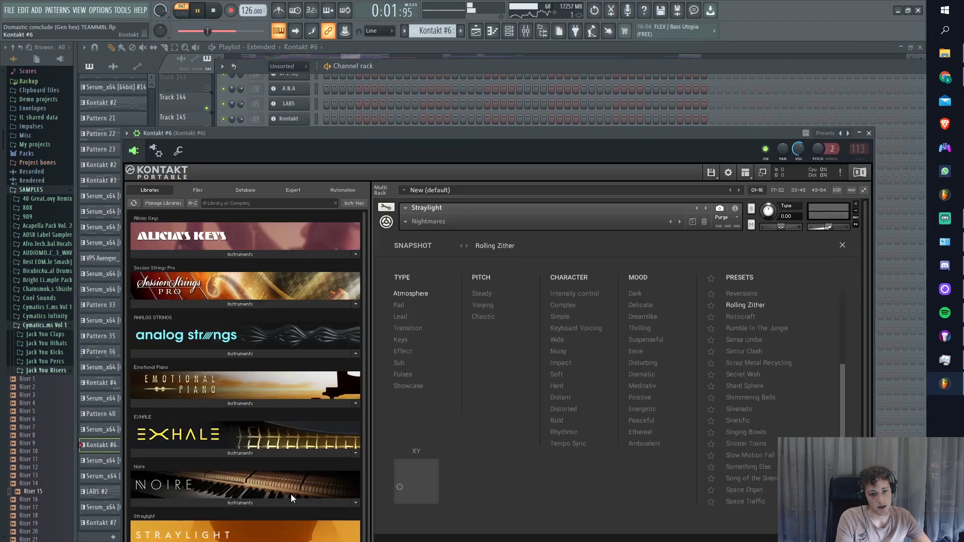
left_click(843, 244)
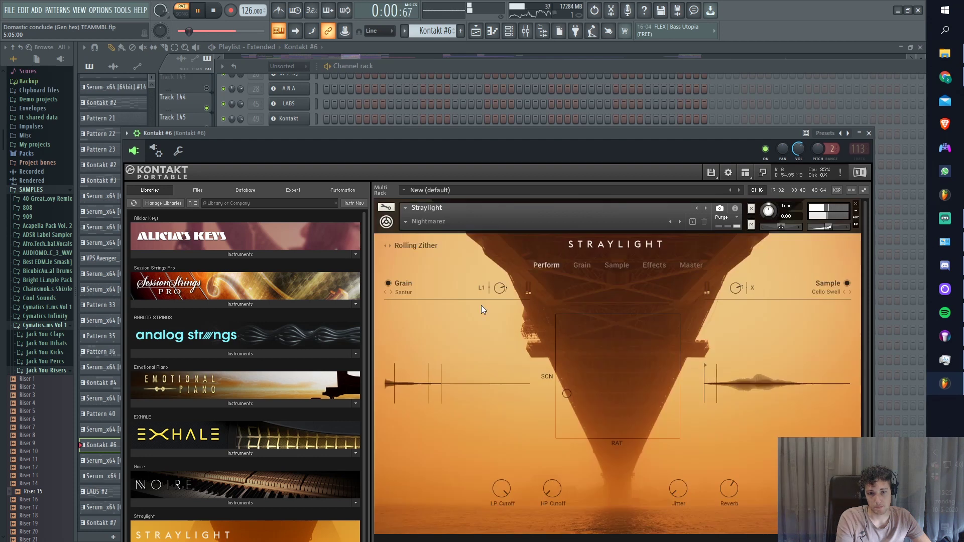
Return to the playlist and play the song from bar 127 while reviewing the layers up to Track 105.
left_click(477, 32)
left_click(320, 73)
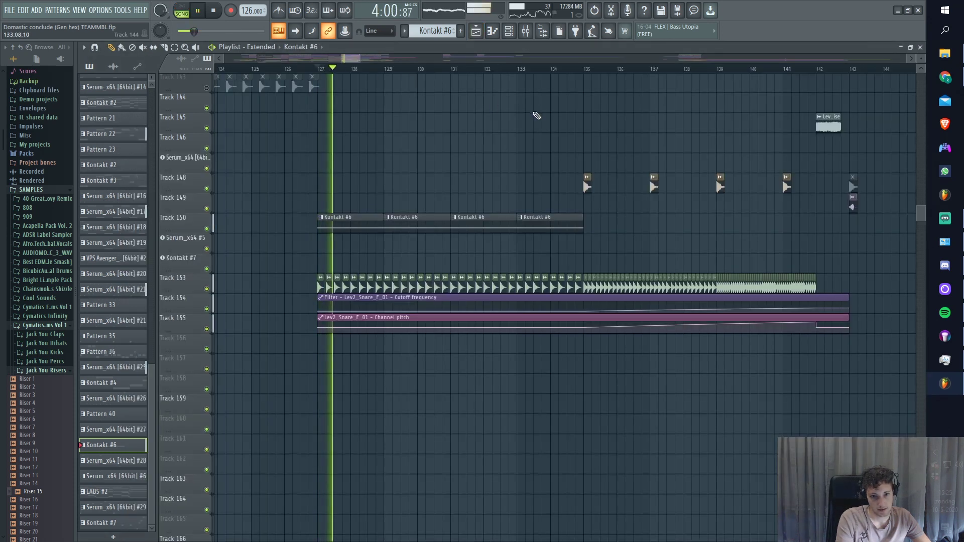
scroll(491, 243, "up", 10)
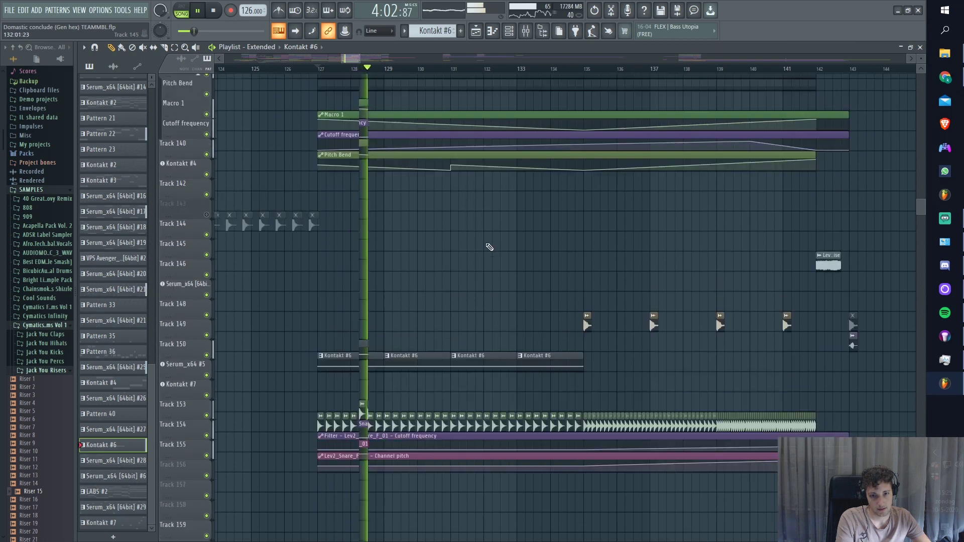
scroll(469, 271, "up", 6)
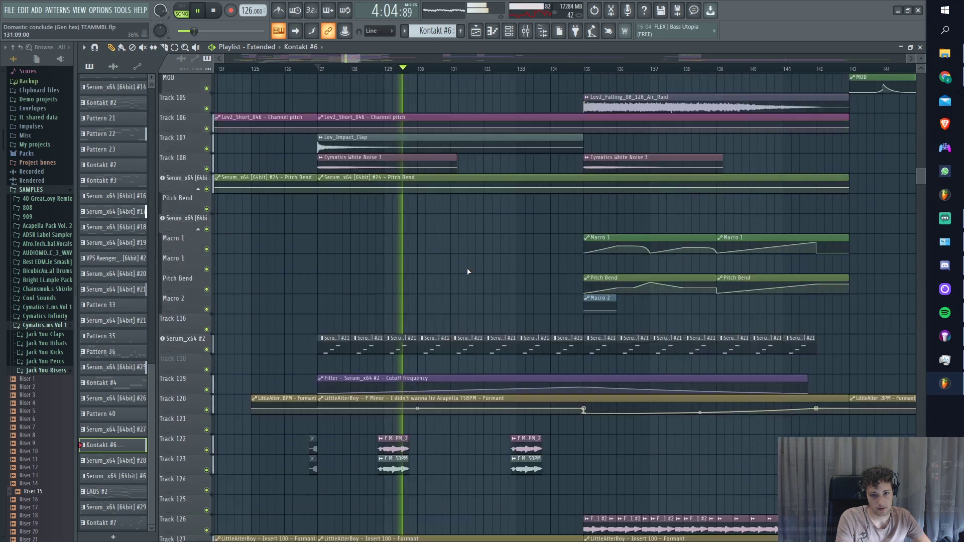
Open the Serum_x64 #21 pattern and show its Serum_x64 #2 and #3 instruments with the BASS LAYER 2 and PLUCK presets.
scroll(477, 264, "up", 4)
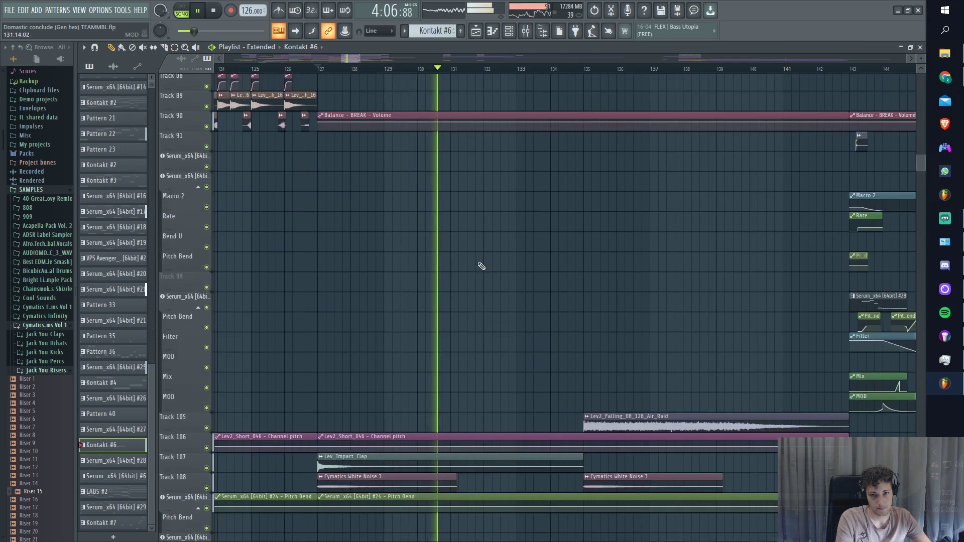
scroll(485, 268, "down", 3)
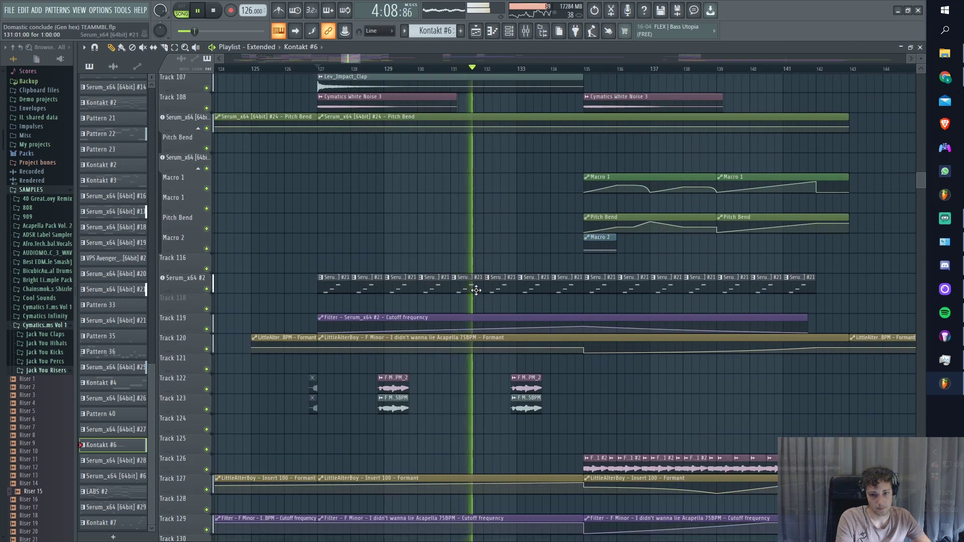
double_click(486, 275)
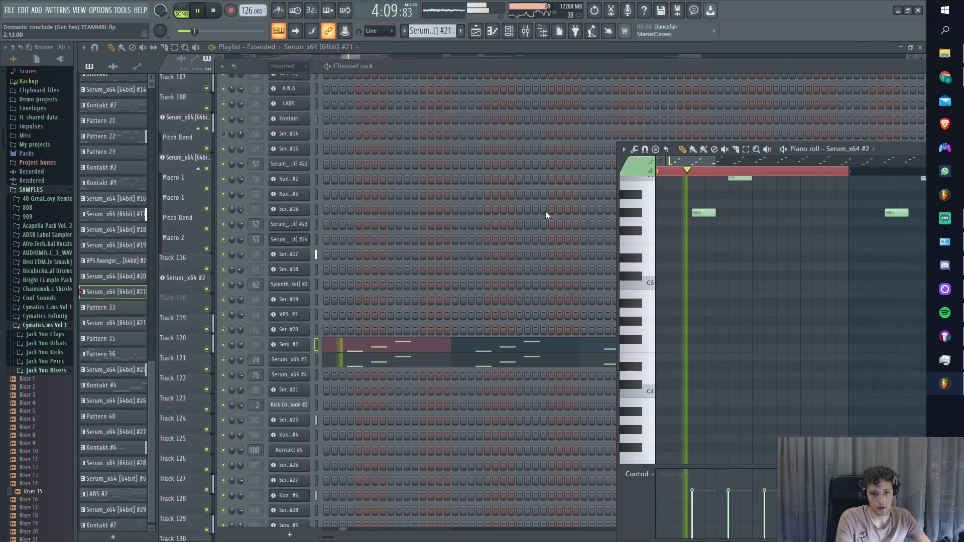
left_click(290, 345)
key("space")
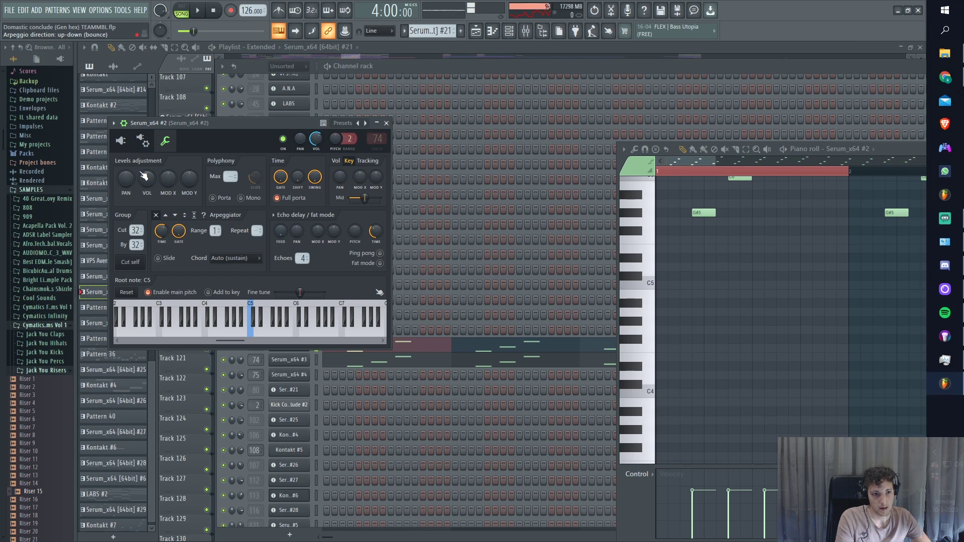
left_click(121, 140)
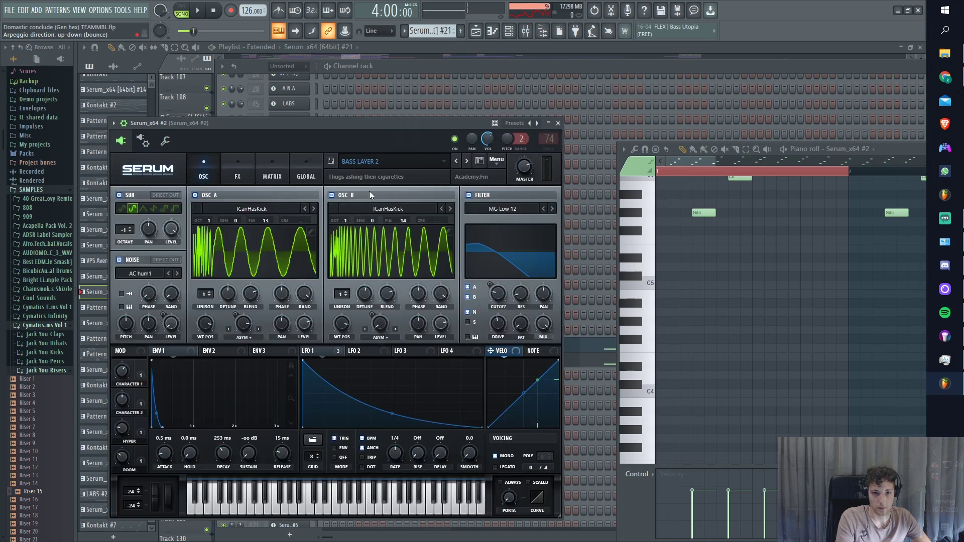
key("Down")
key("space")
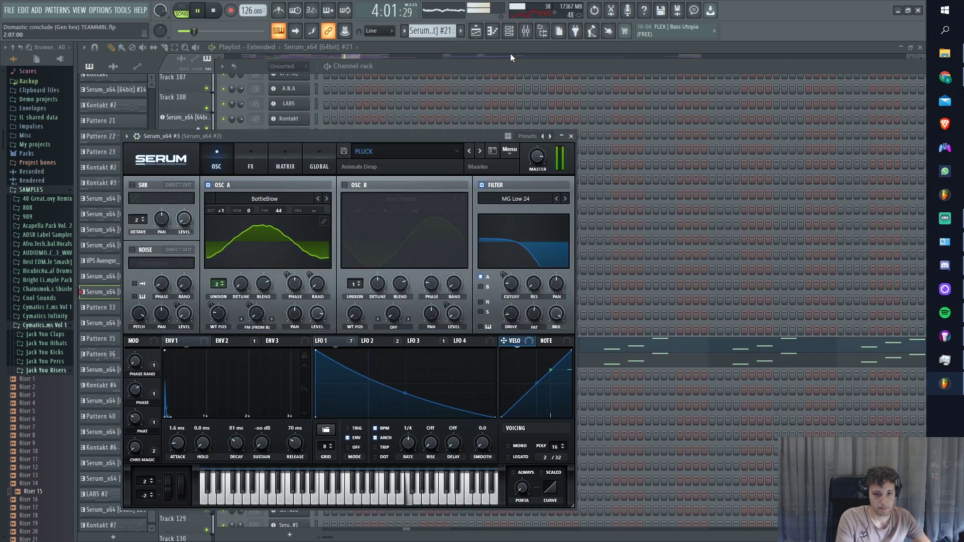
Return to the playlist and play the song from bar 132 while reviewing the layers on Tracks 105 to 123.
left_click(476, 31)
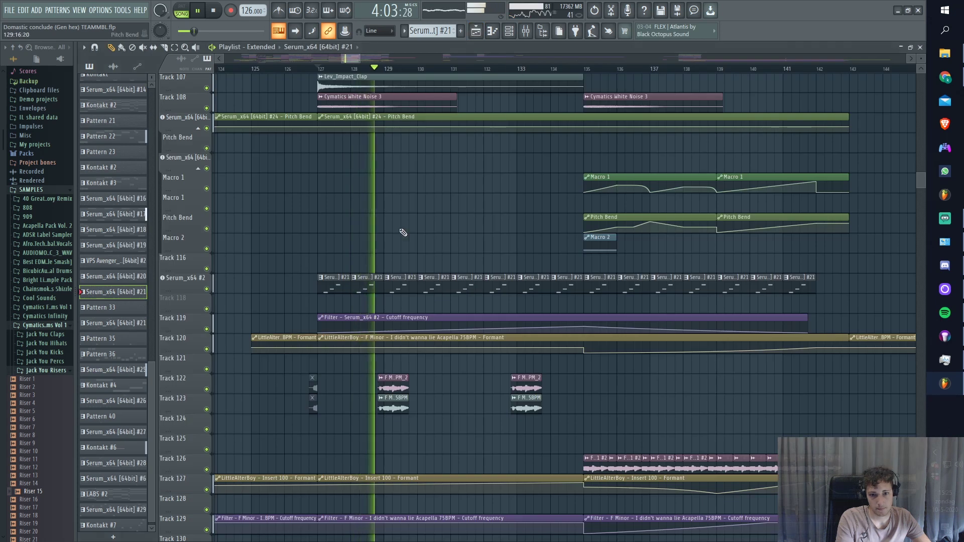
scroll(400, 230, "up", 2)
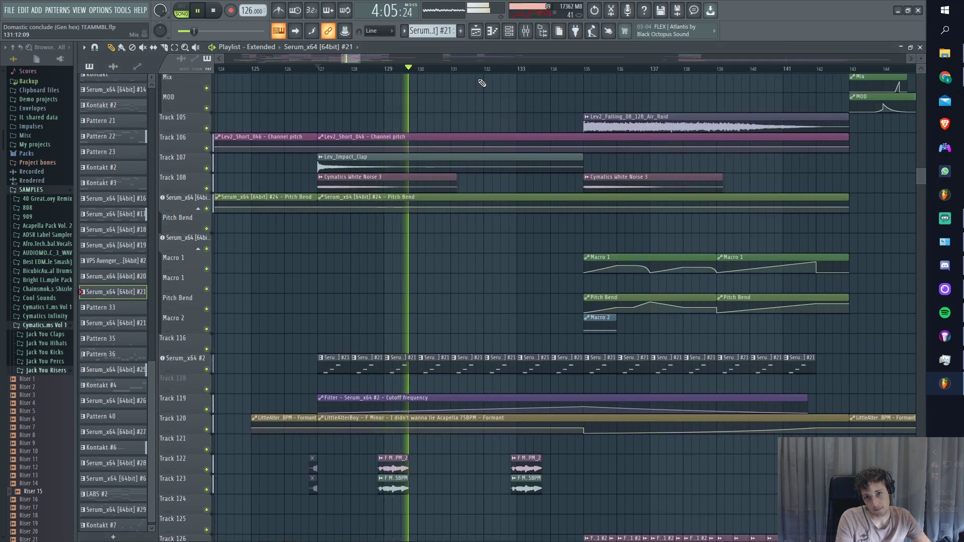
left_click(496, 69)
scroll(604, 199, "up", 4)
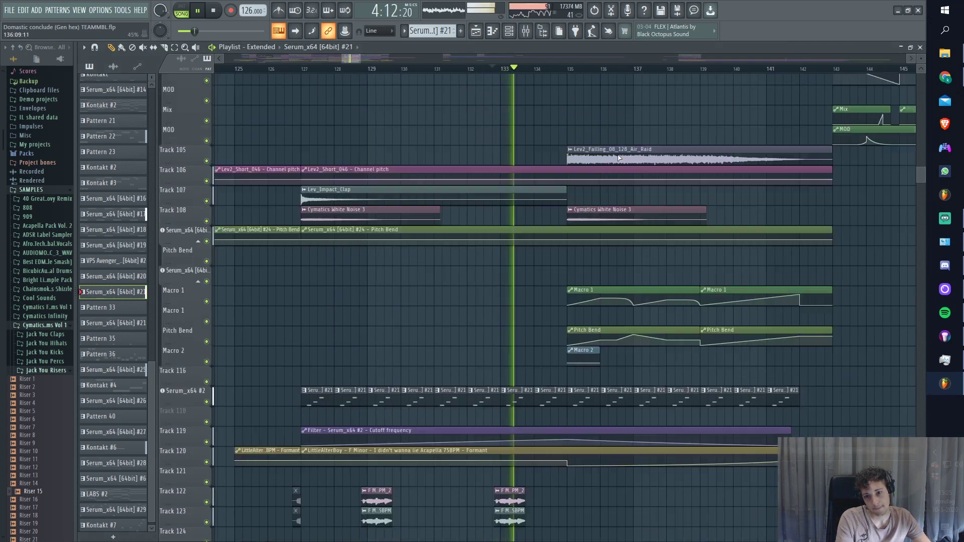
Locate the Serum_x64 #25 clips below Track 135, play their pattern alone and show its Serum instrument with the Coool growl preset.
scroll(548, 286, "down", 20)
key("space")
scroll(517, 321, "up", 10)
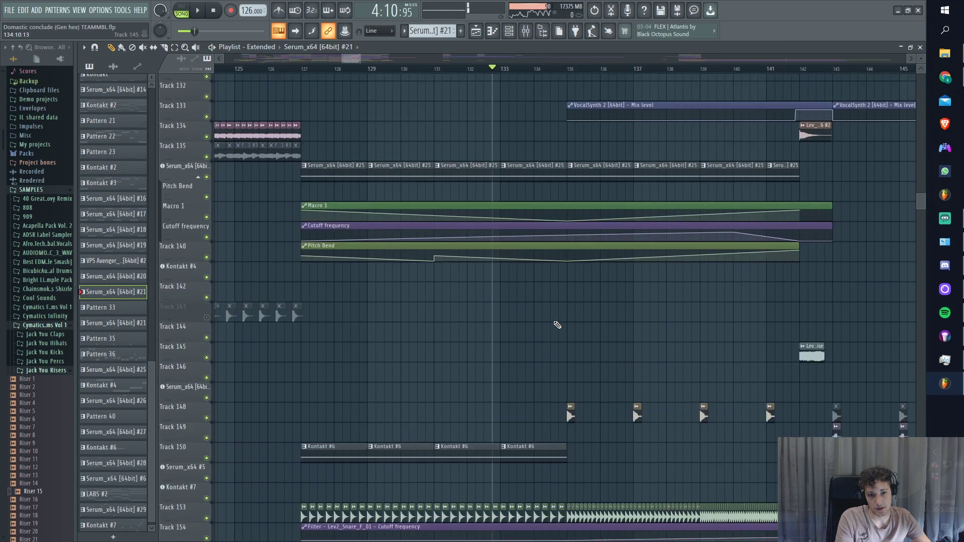
double_click(350, 280)
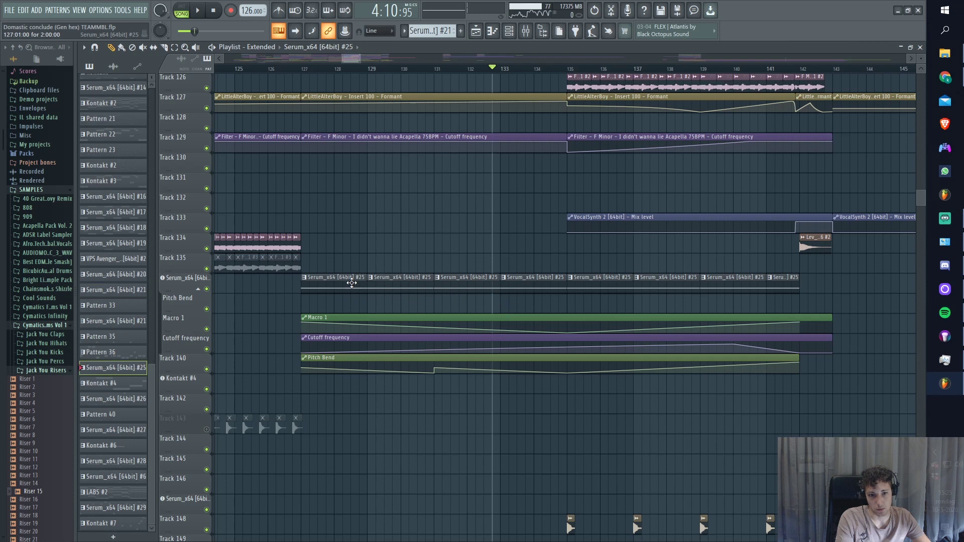
left_click(329, 67)
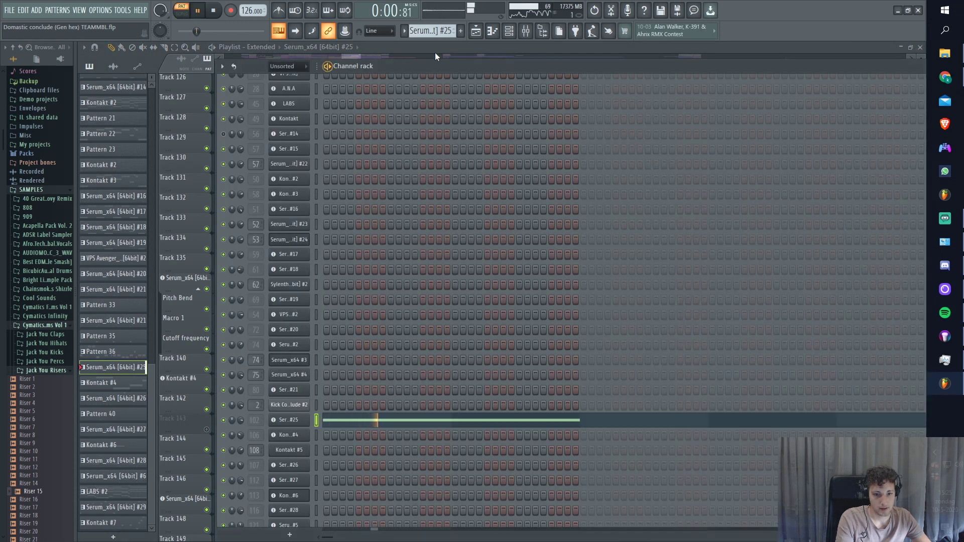
left_click(290, 421)
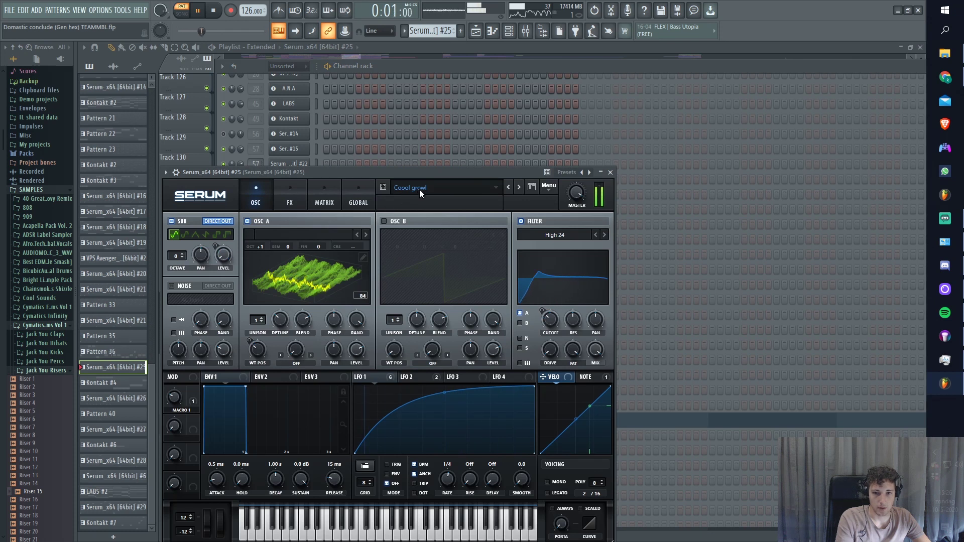
Solo the Serum_x64 #25 track group with its automation in the playlist, play it from bar 127 and unsolo it.
left_click(476, 33)
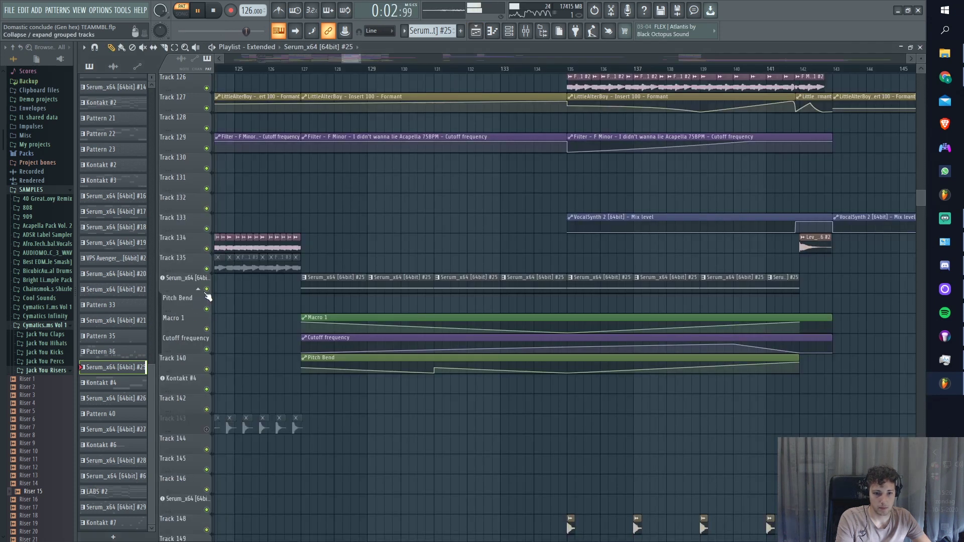
left_click(206, 288, "ctrl")
left_click(297, 69)
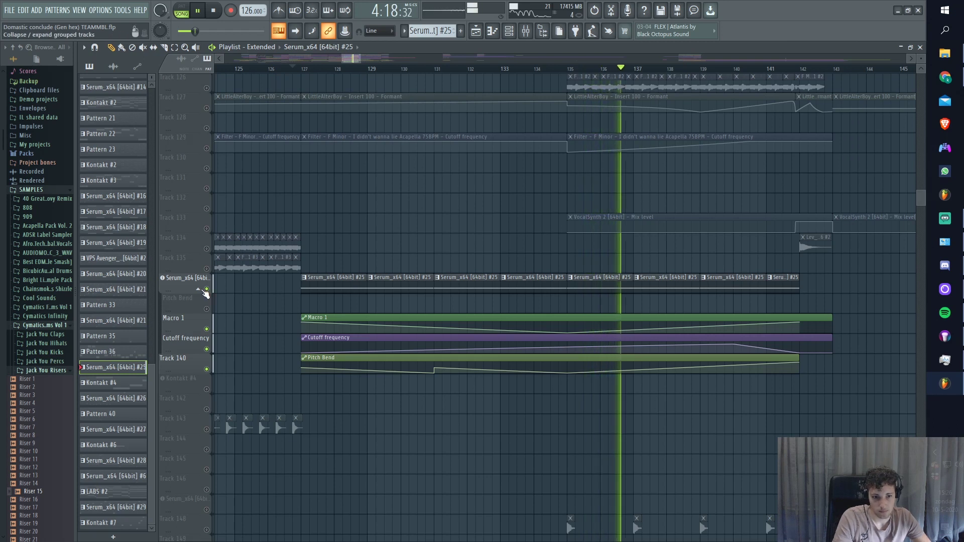
left_click(206, 289)
left_click(206, 289, "ctrl")
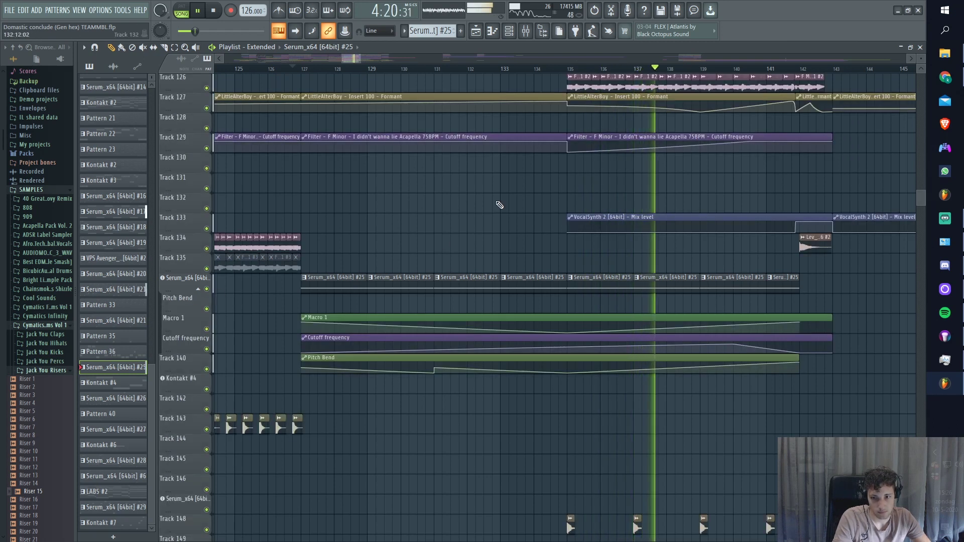
Play the end of the build-up from bar 140 with all tracks audible and open the mixer.
left_click(751, 68)
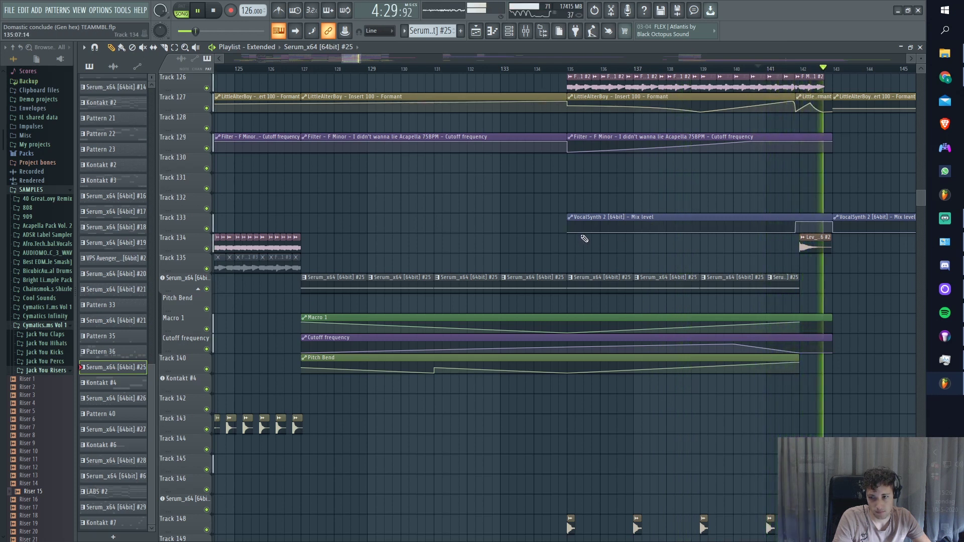
scroll(585, 238, "up", 4)
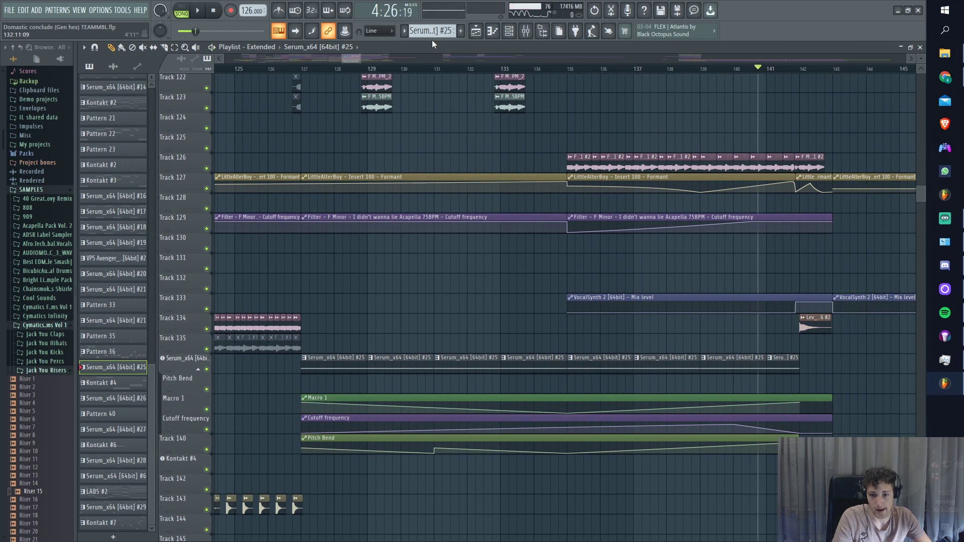
left_click(528, 36)
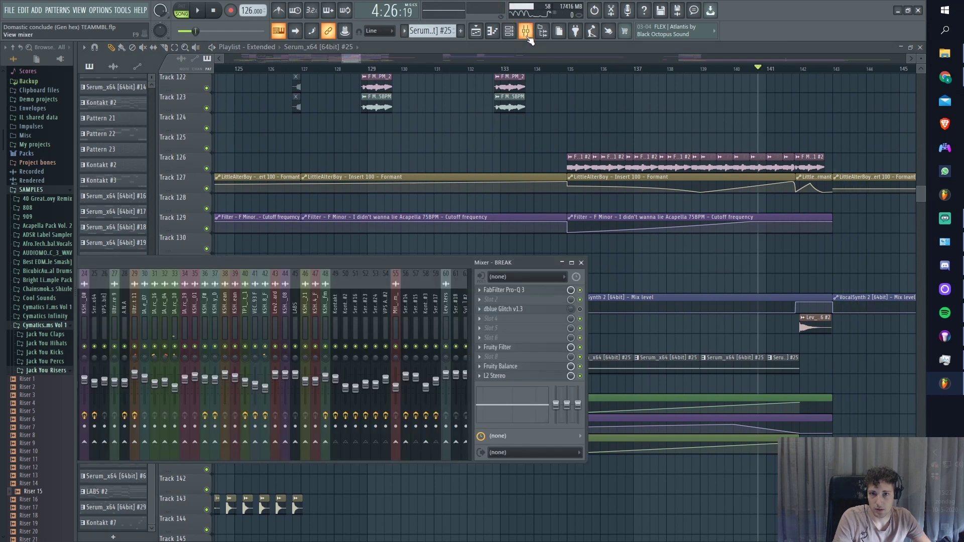